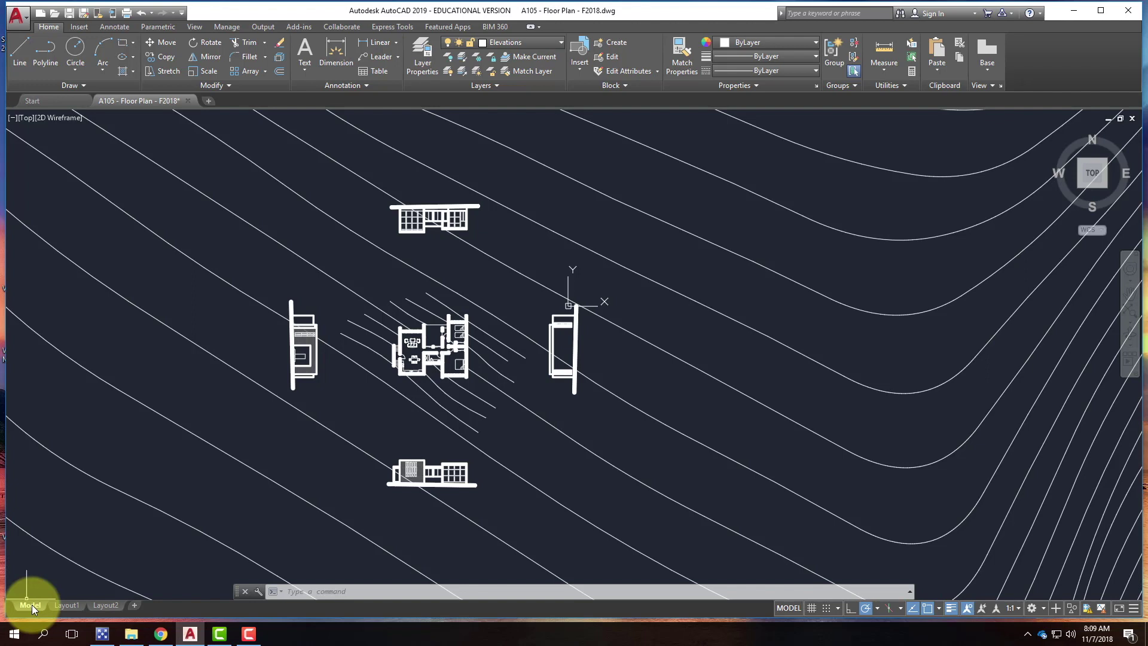
# Examine the finished Layout1 sheet with its floor plan and elevation viewports, and return to model space.
pyautogui.click(71, 607)
pyautogui.scroll(-5, 743, 413)
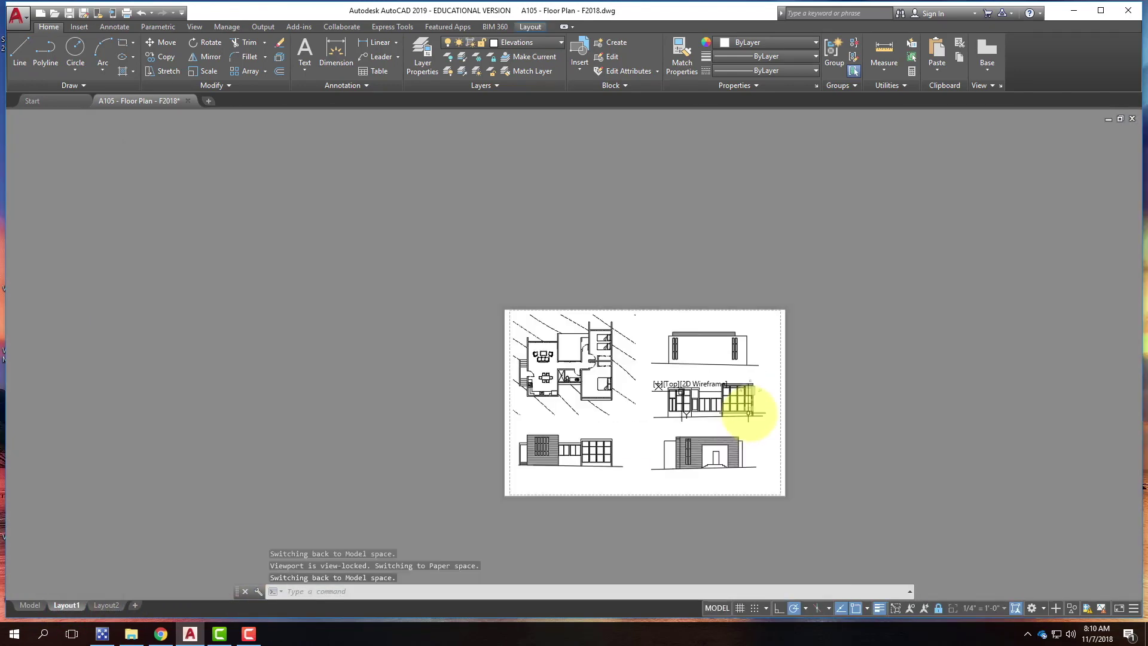
pyautogui.scroll(2, 790, 442)
pyautogui.scroll(2, 783, 494)
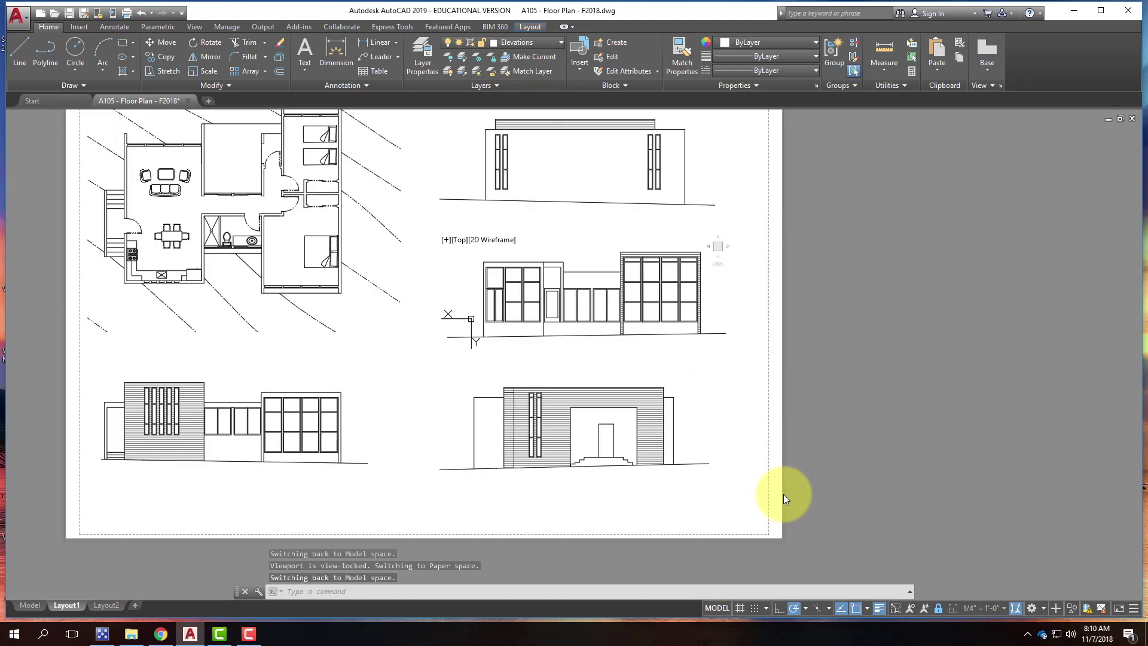
pyautogui.scroll(-2, 783, 494)
pyautogui.press('Return')
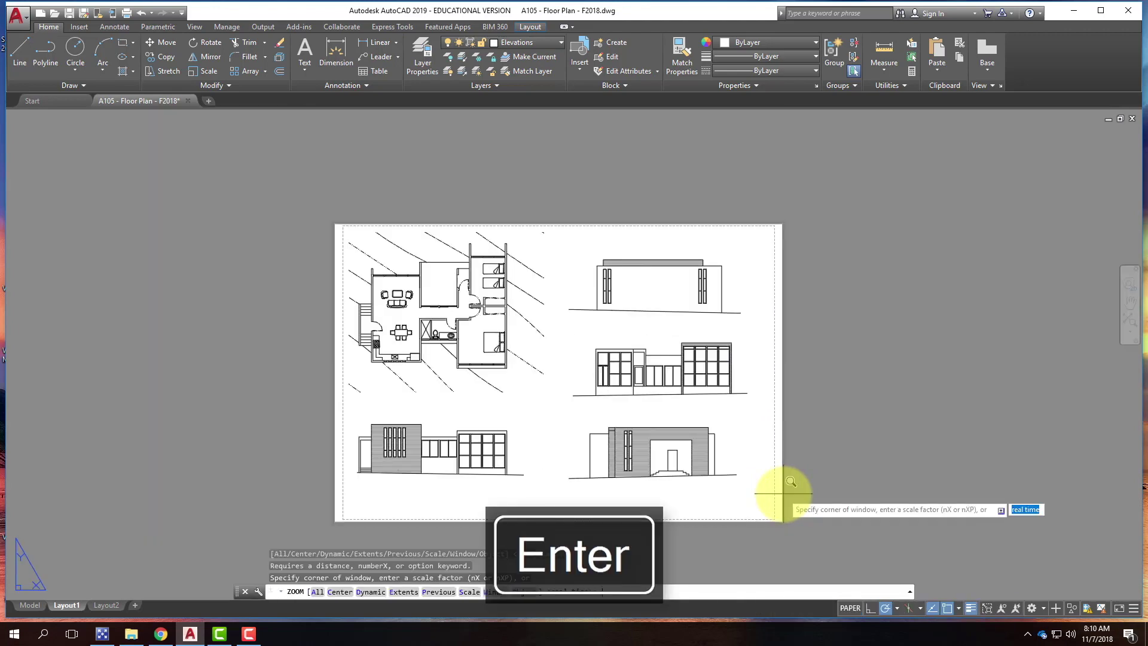
pyautogui.press('Return')
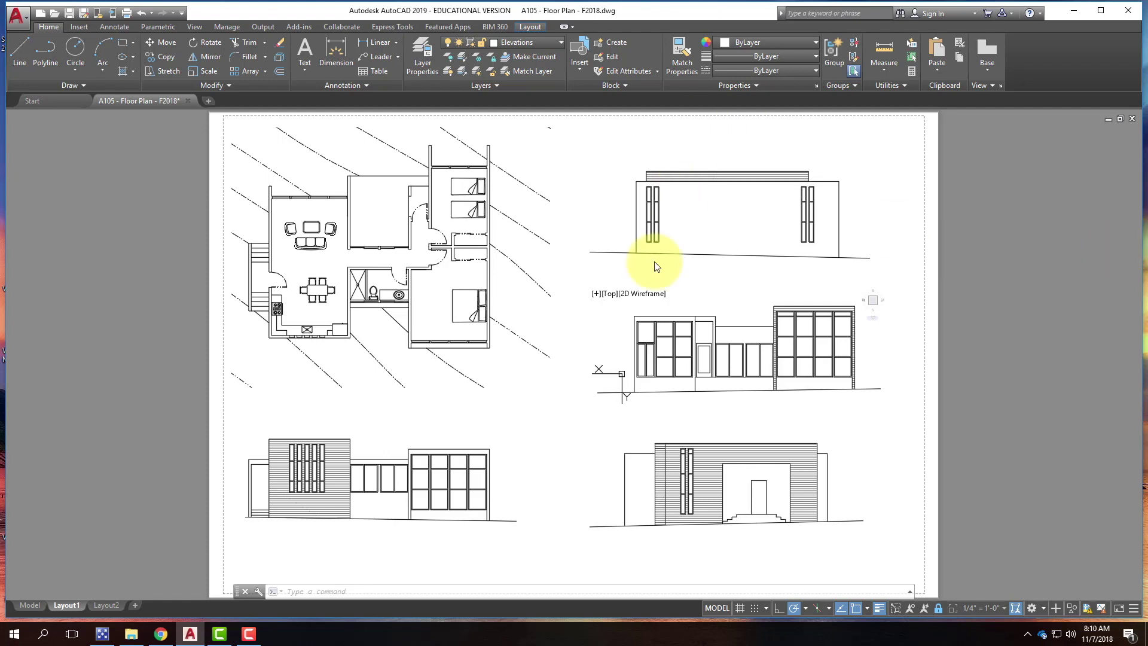
pyautogui.click(30, 605)
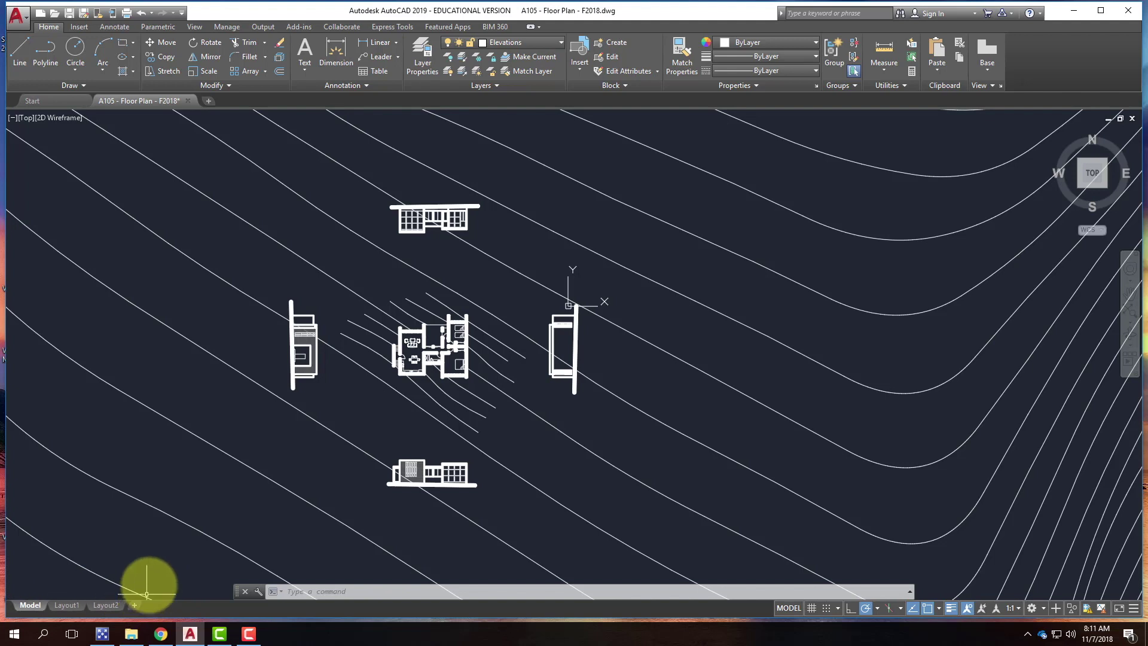
# Add a new layout to the drawing and open it.
pyautogui.moveTo(63, 608)
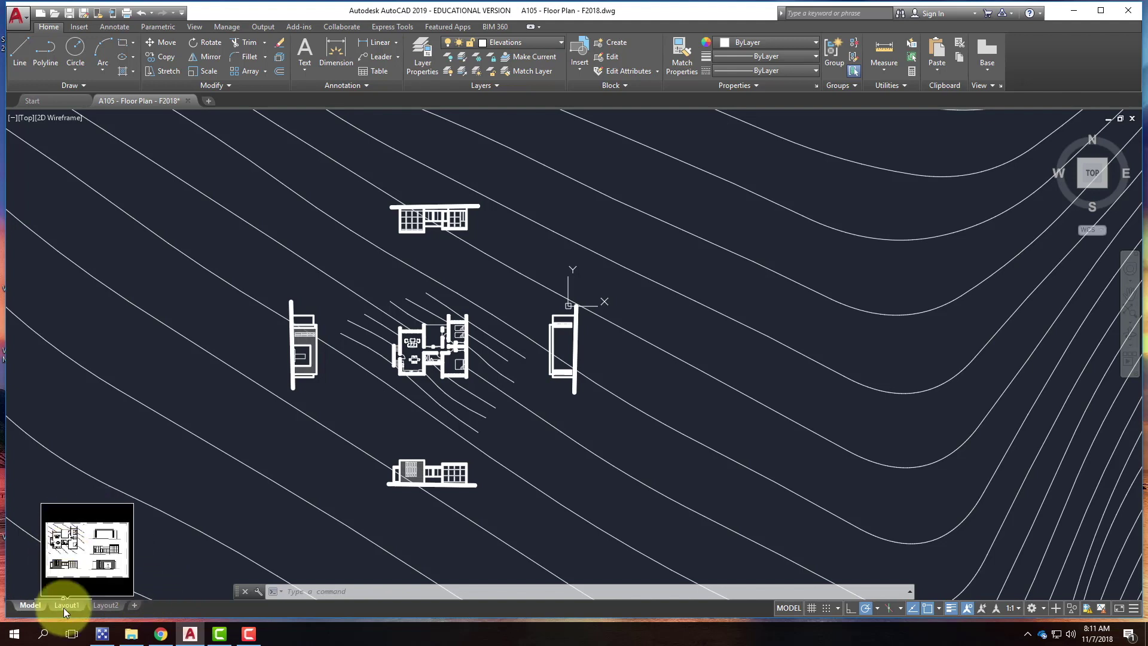
pyautogui.click(134, 605)
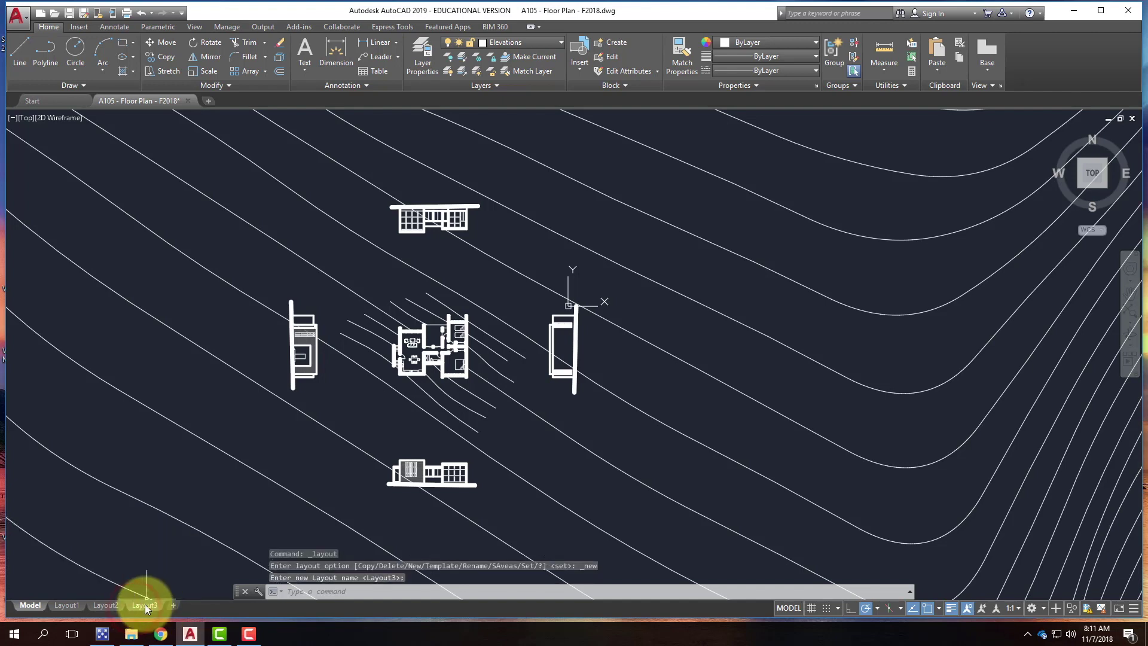
pyautogui.moveTo(146, 608)
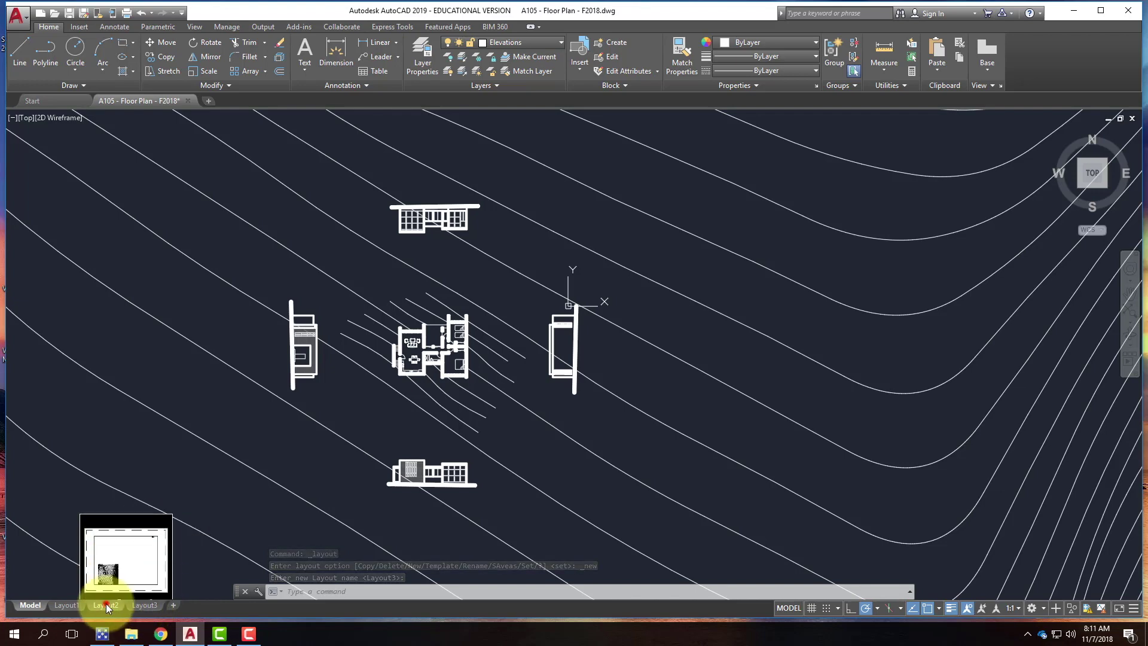
pyautogui.click(106, 605)
pyautogui.click(138, 605)
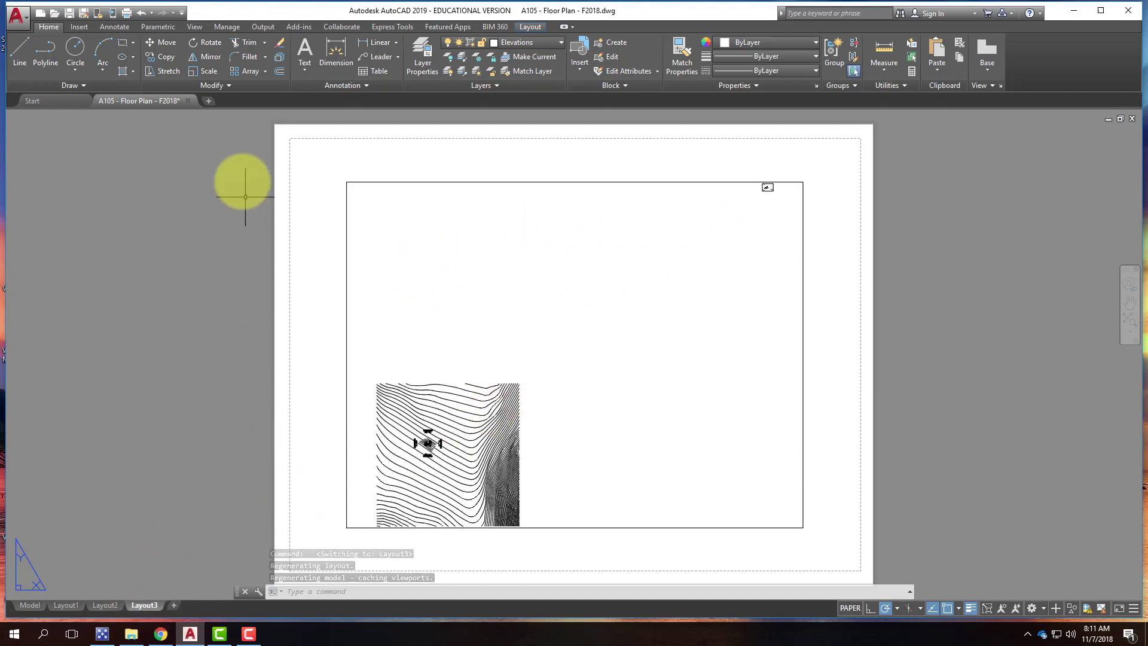
pyautogui.scroll(-2, 196, 173)
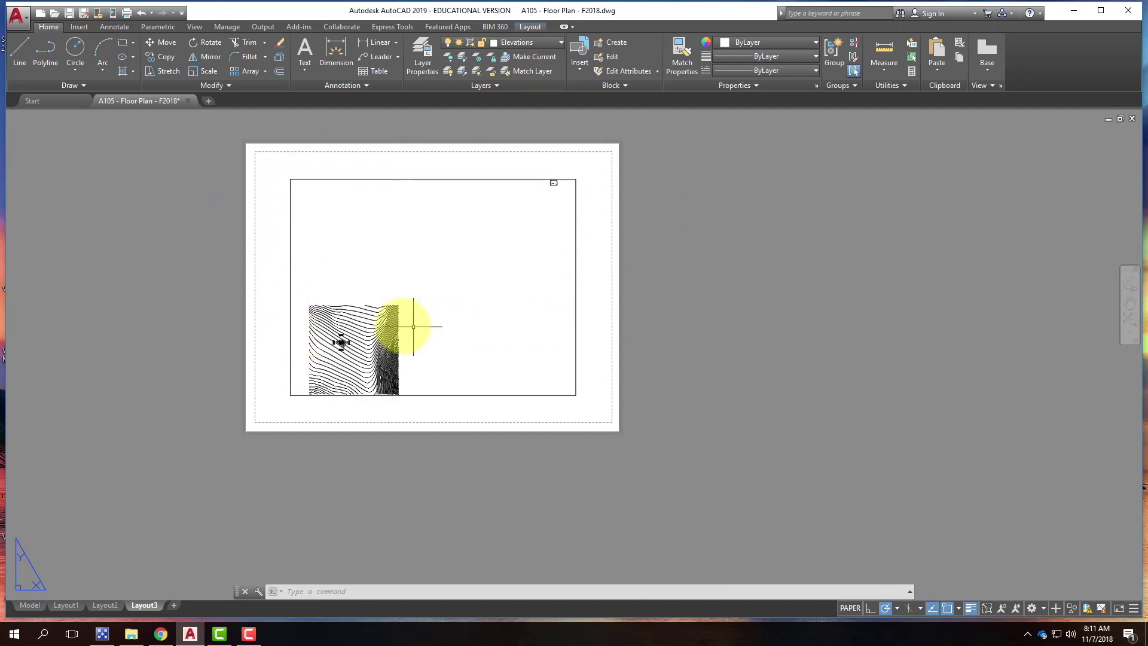
pyautogui.scroll(2, 423, 327)
pyautogui.scroll(-2, 410, 421)
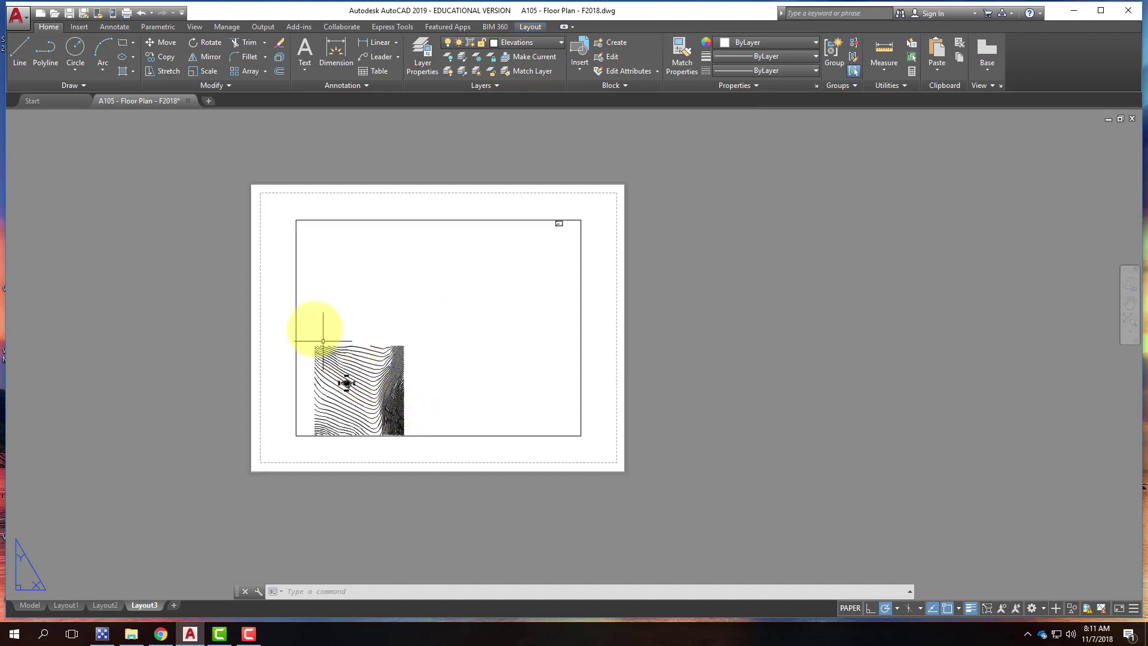
pyautogui.click(295, 301)
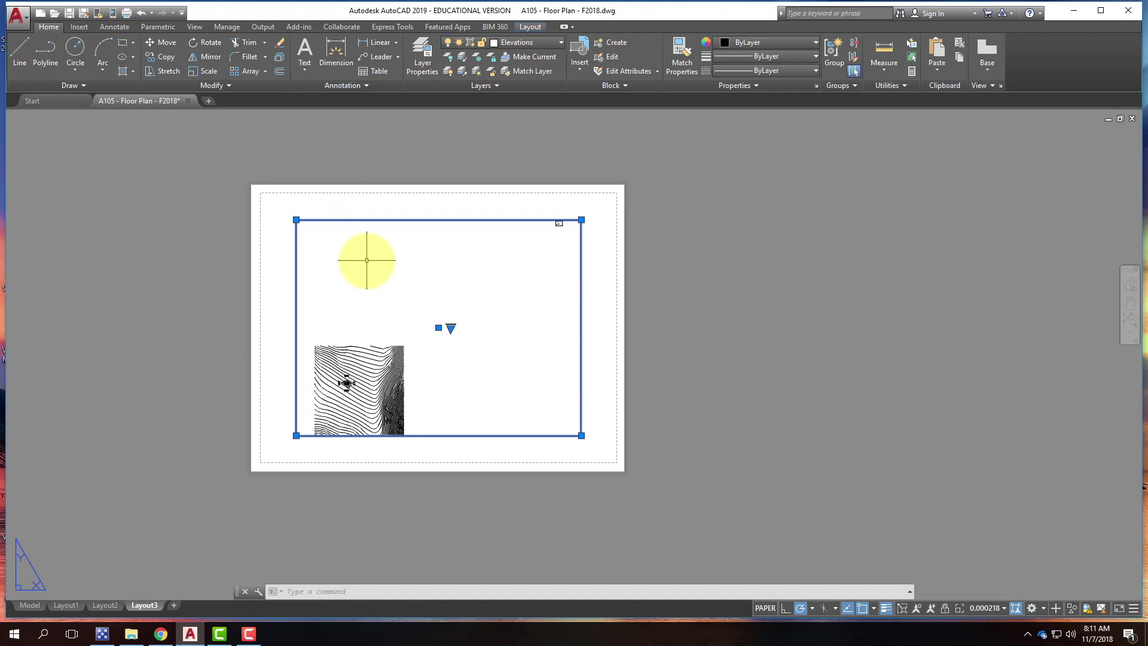
pyautogui.press('Escape')
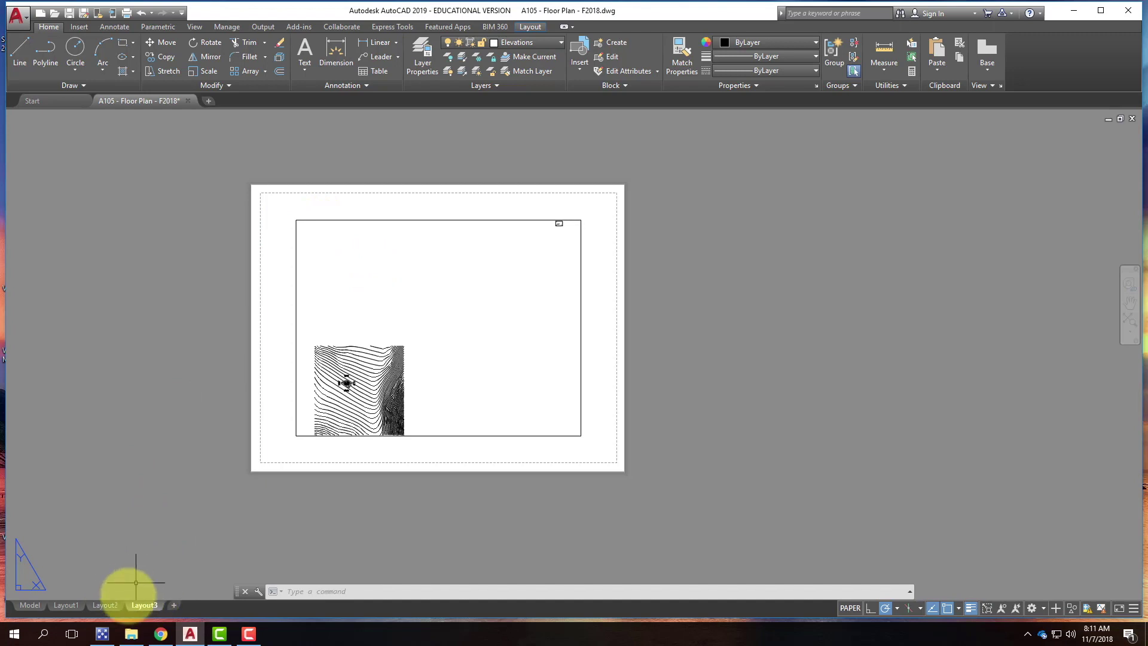
# Open Layout3's page setup for modification from the Page Setup Manager.
pyautogui.moveTo(148, 606)
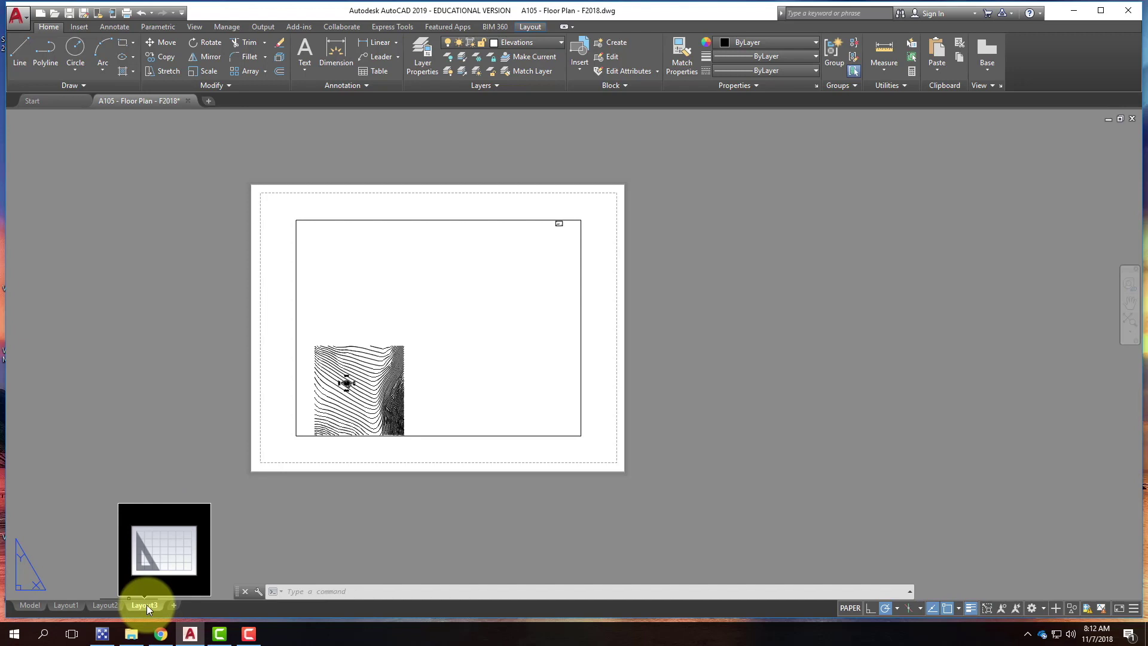
pyautogui.rightClick(146, 605)
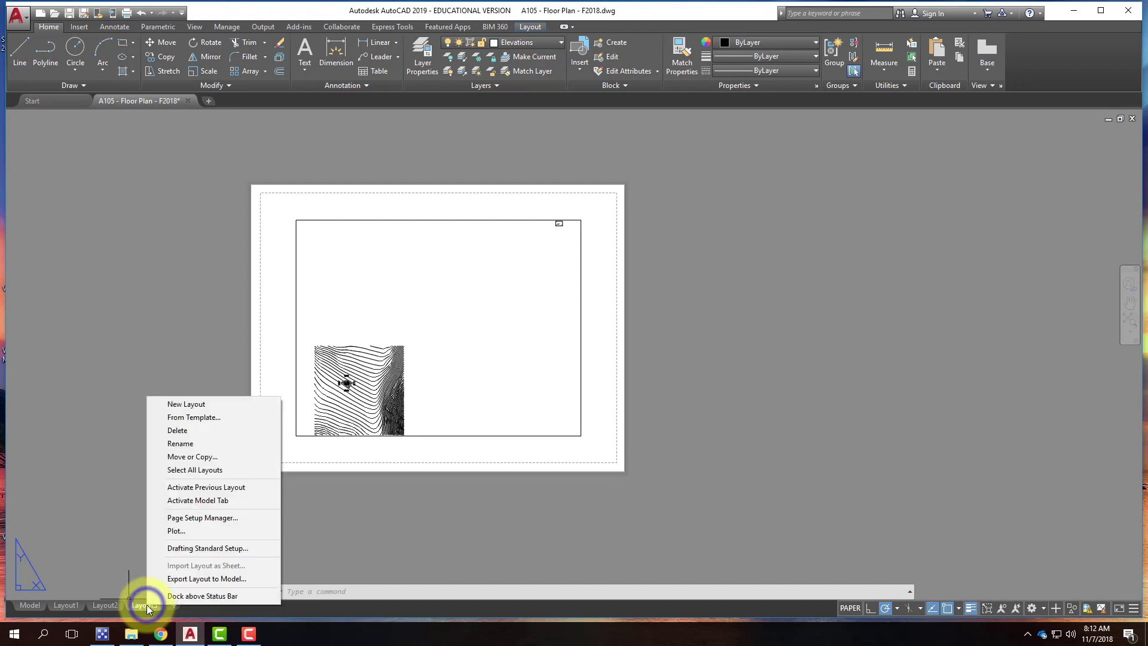
pyautogui.click(237, 519)
pyautogui.click(575, 176)
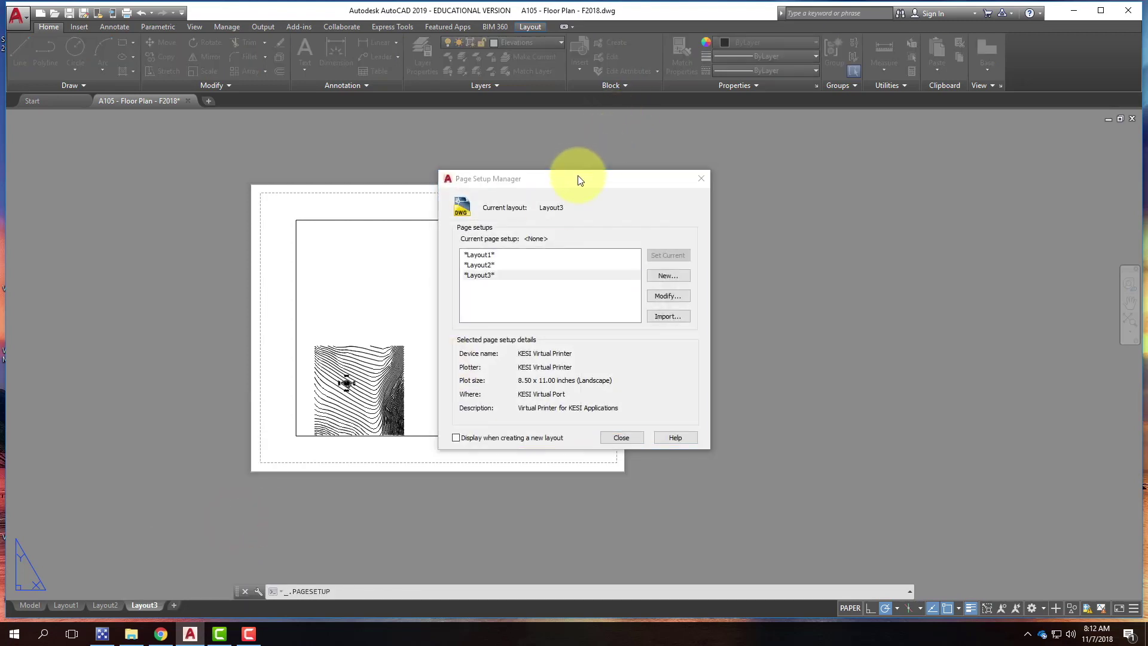
pyautogui.moveTo(575, 174); pyautogui.dragTo(590, 170)
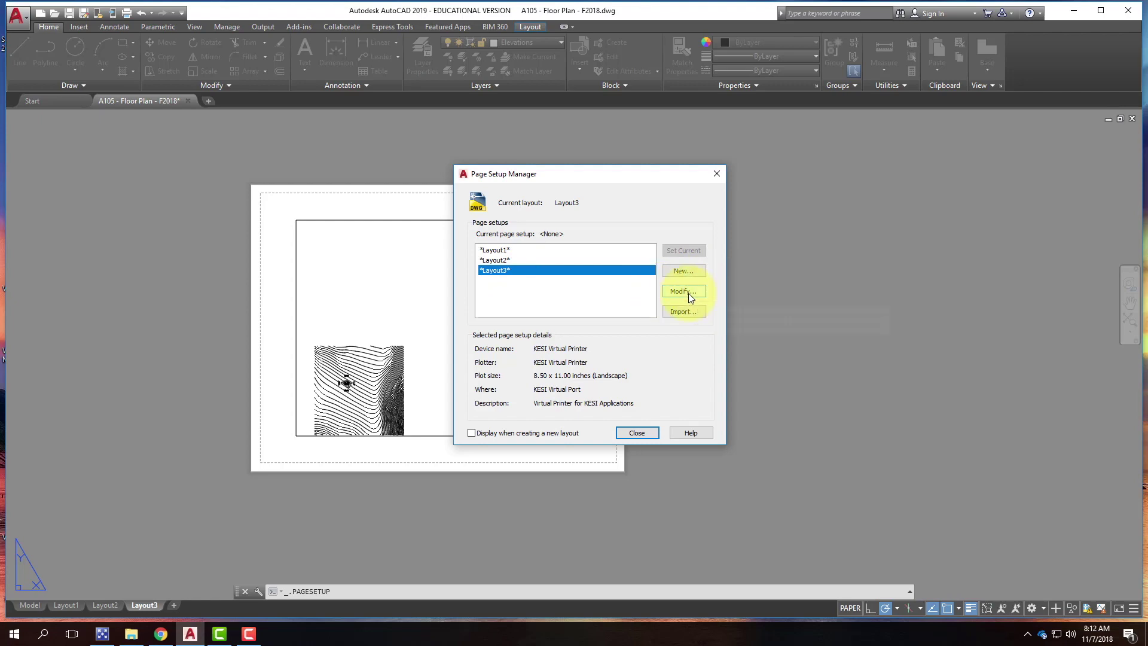
pyautogui.click(688, 293)
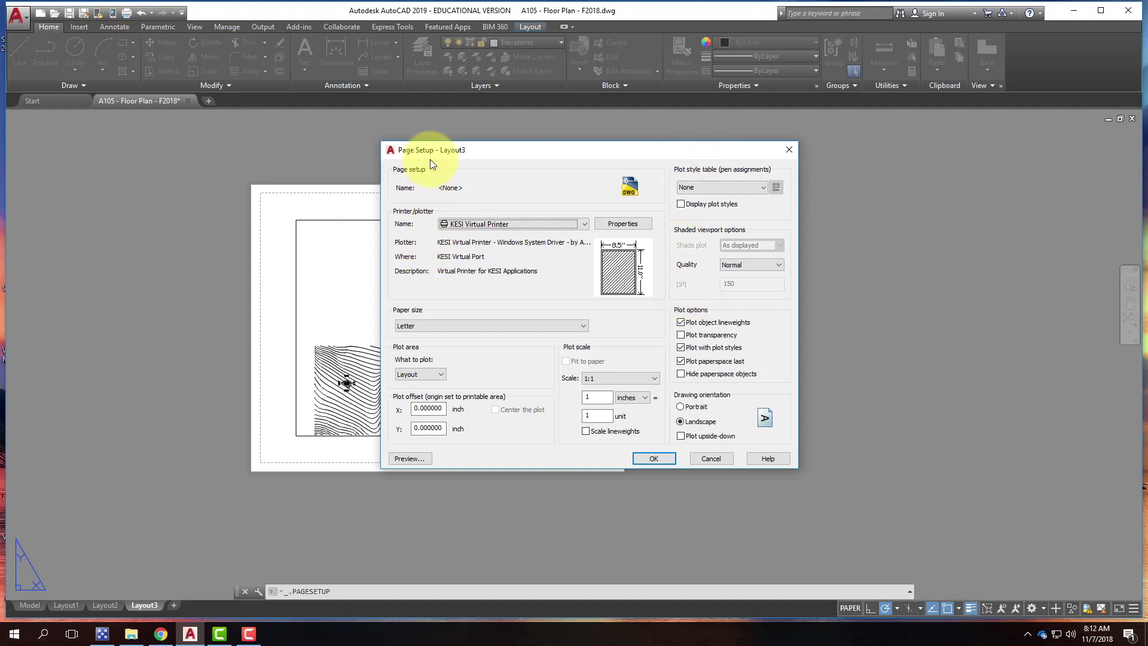
# Set the plotter for the Layout3 page setup to DWG To PDF.pc3.
pyautogui.click(490, 224)
pyautogui.moveTo(599, 300); pyautogui.dragTo(603, 331)
pyautogui.click(521, 292)
pyautogui.click(584, 224)
pyautogui.moveTo(599, 294); pyautogui.dragTo(601, 327)
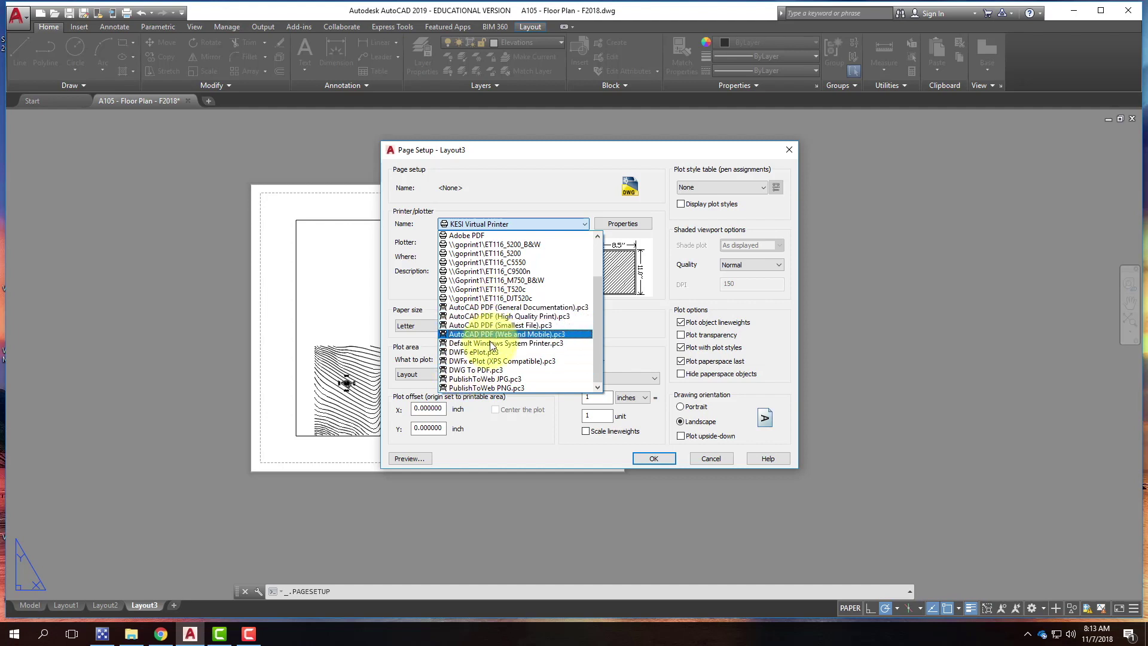
pyautogui.click(483, 369)
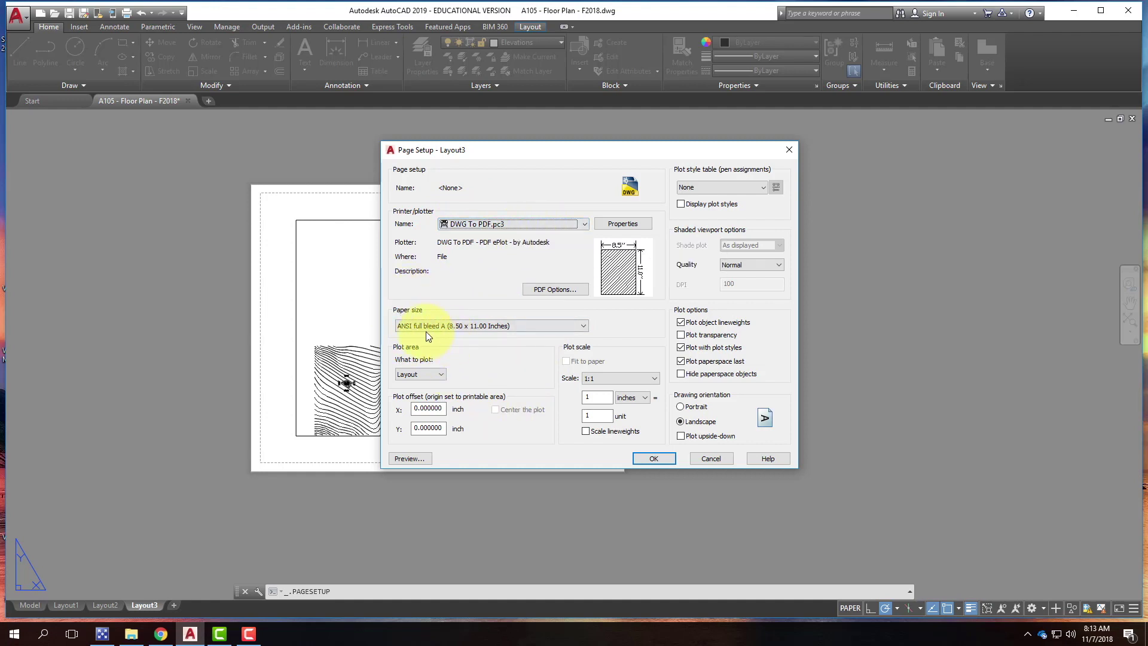
# Set the paper size to ARCH D (24.00 x 36.00 Inches) in landscape orientation, keeping Layout as the plot area.
pyautogui.click(464, 326)
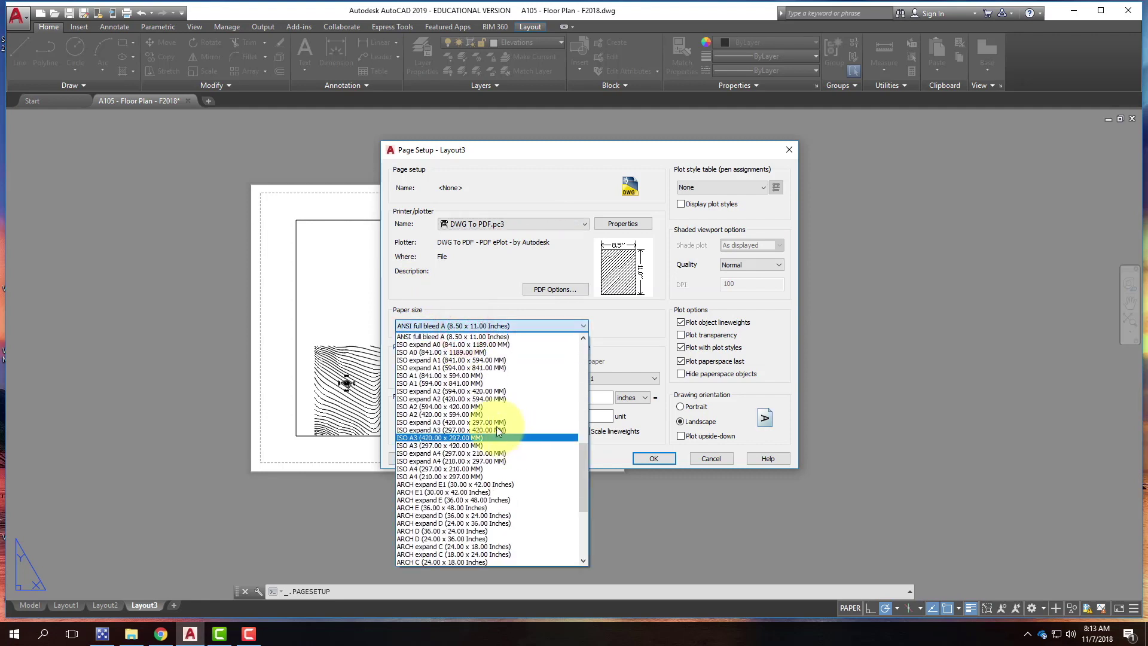
pyautogui.scroll(-2, 509, 442)
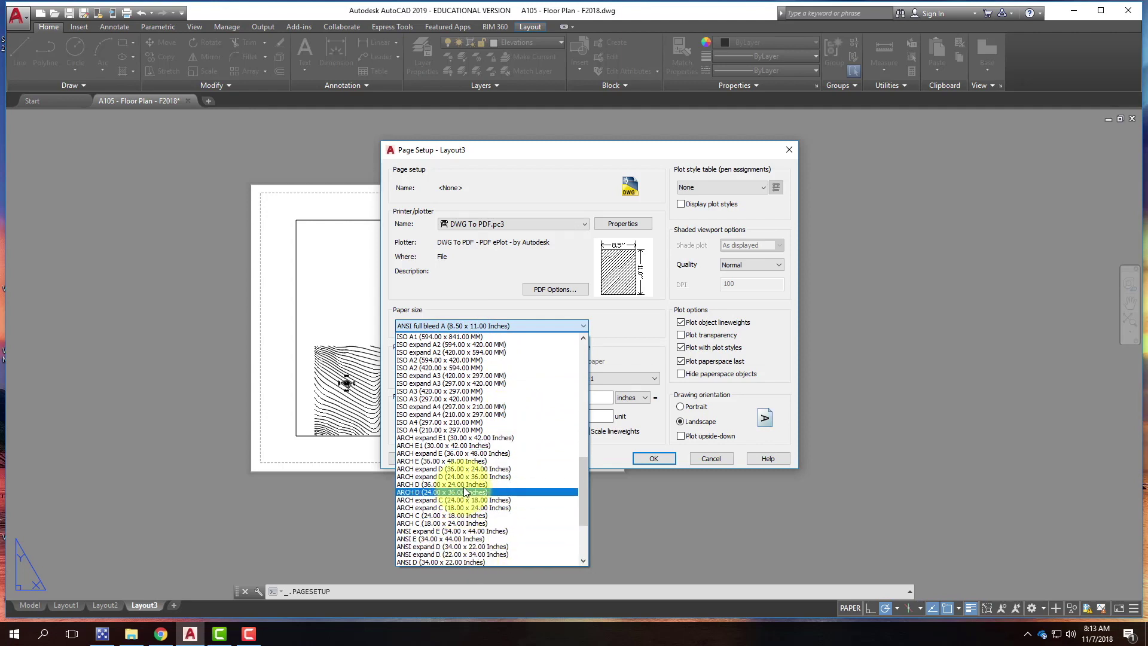
pyautogui.click(525, 494)
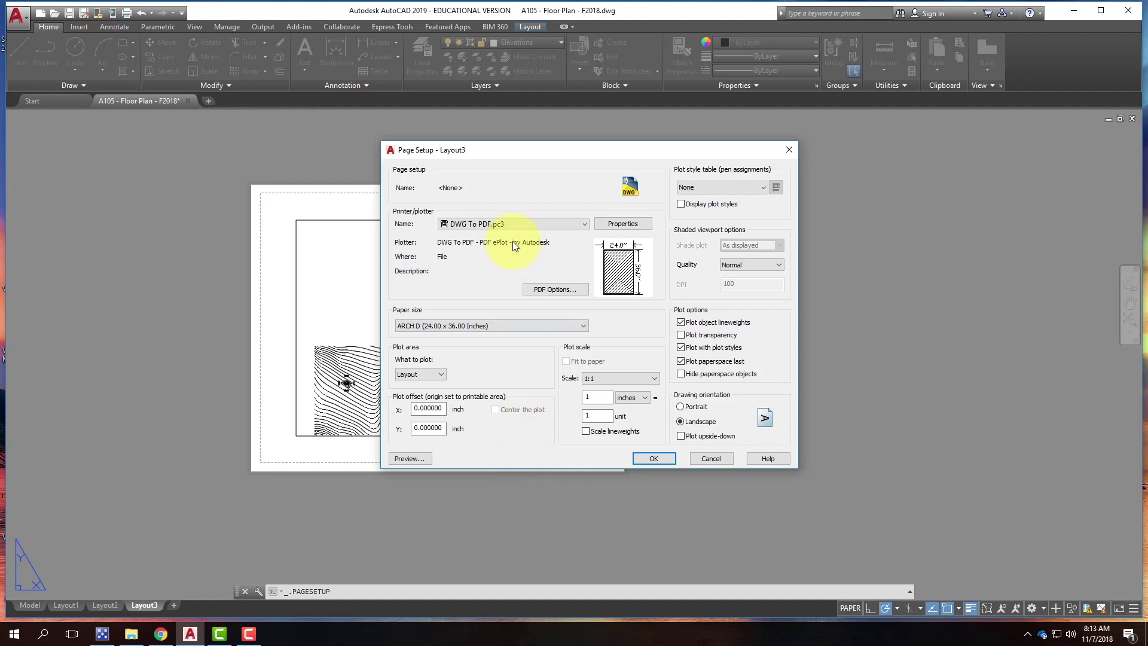
pyautogui.click(680, 409)
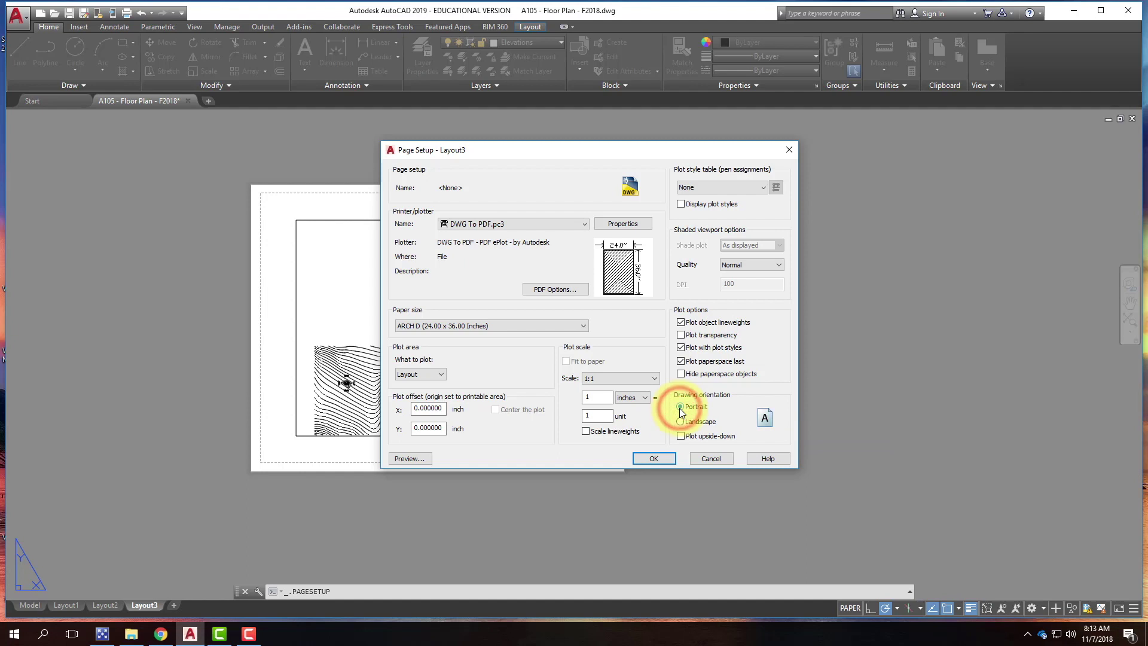
pyautogui.click(681, 421)
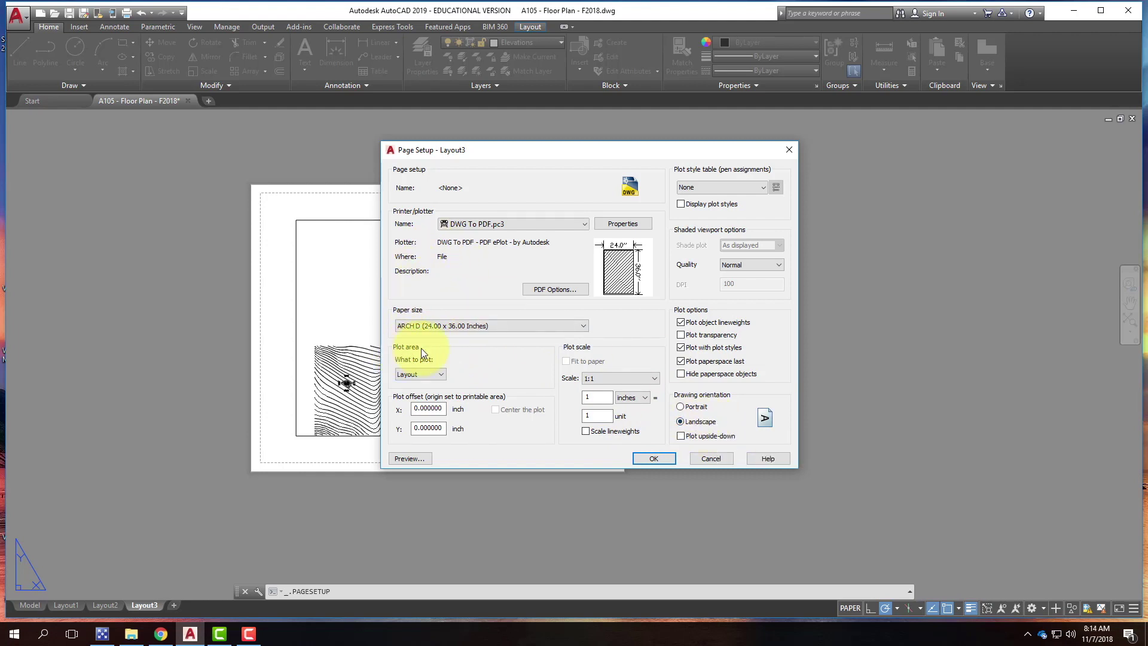
pyautogui.click(439, 378)
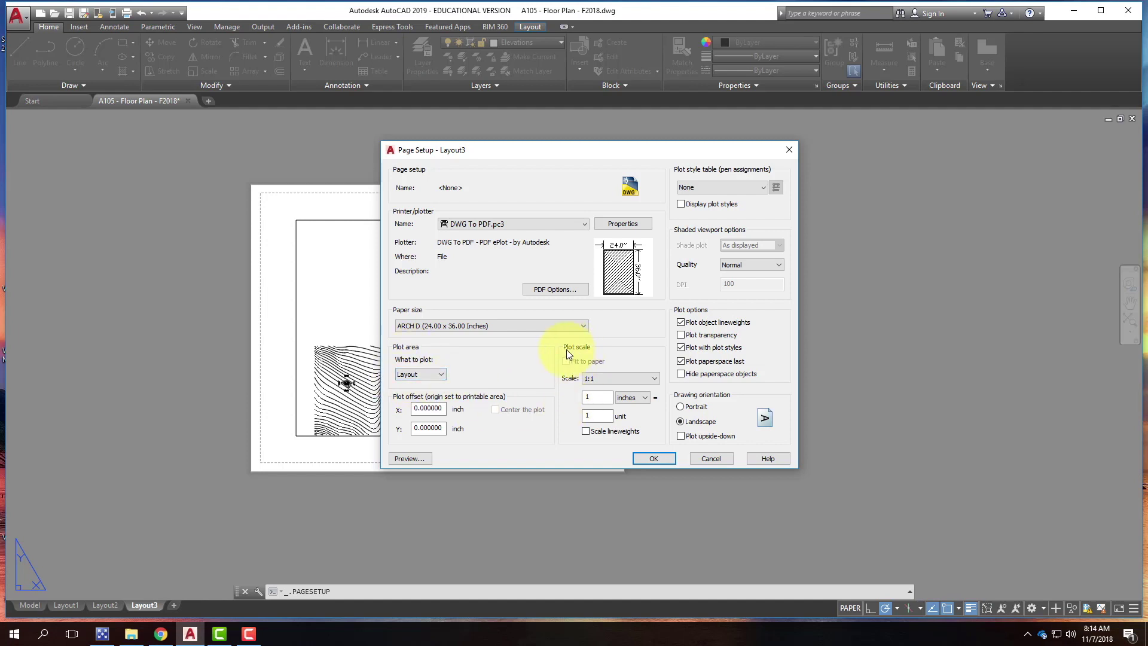
pyautogui.click(589, 396)
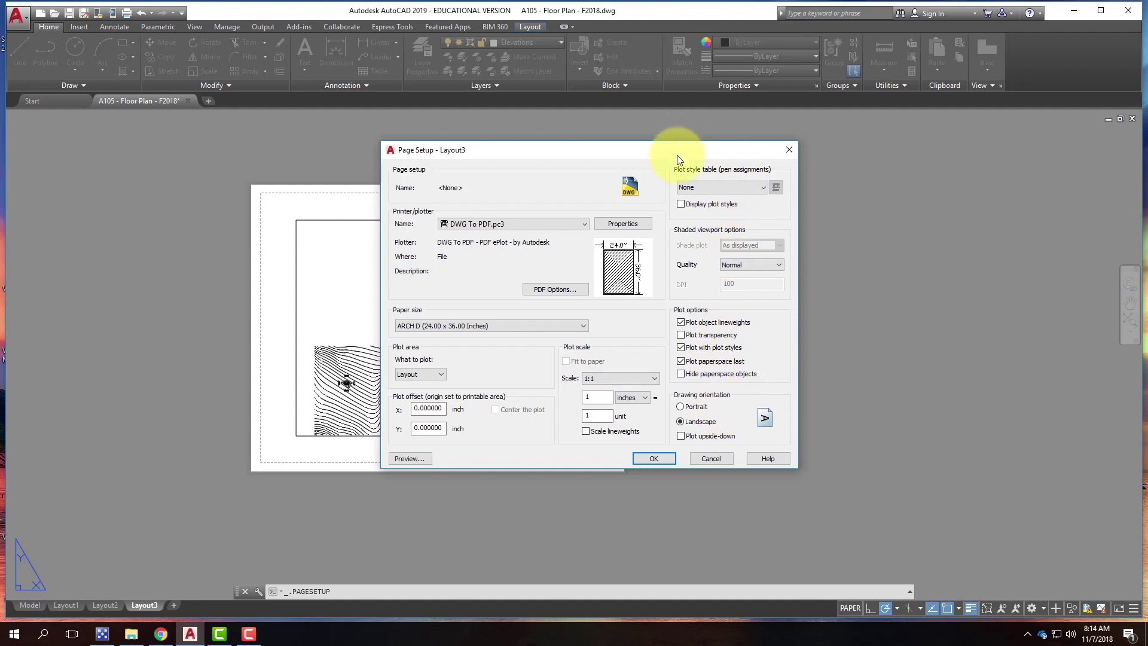
# Assign the acad.ctb plot style table, set the shaded viewport quality to Maximum, and apply the page setup.
pyautogui.click(724, 190)
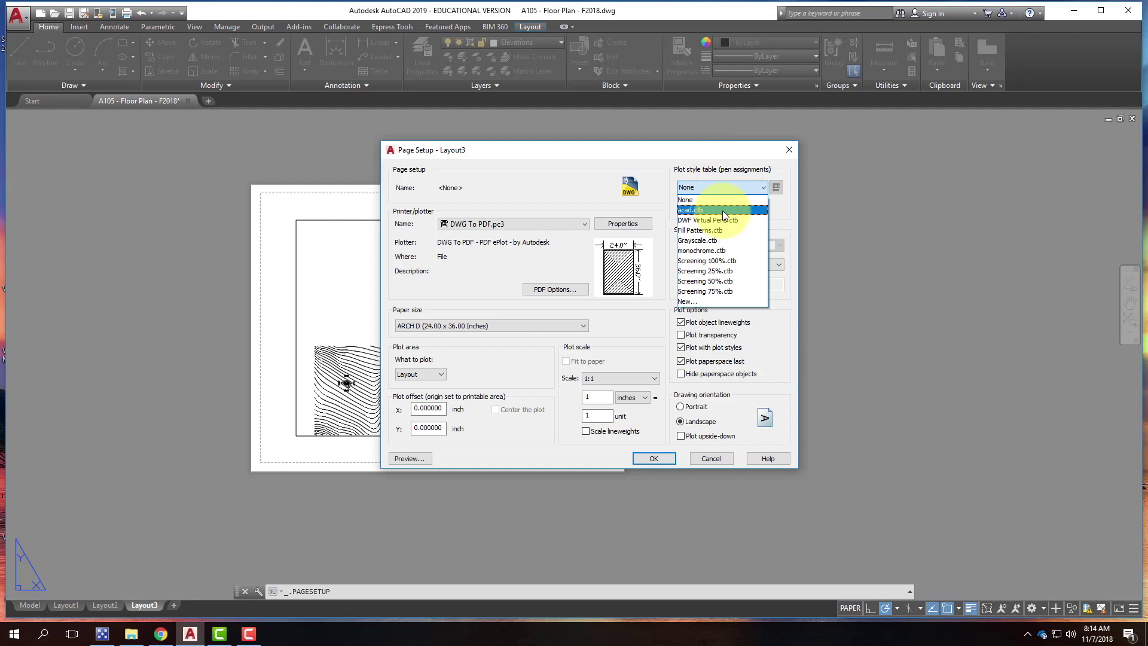
pyautogui.click(722, 210)
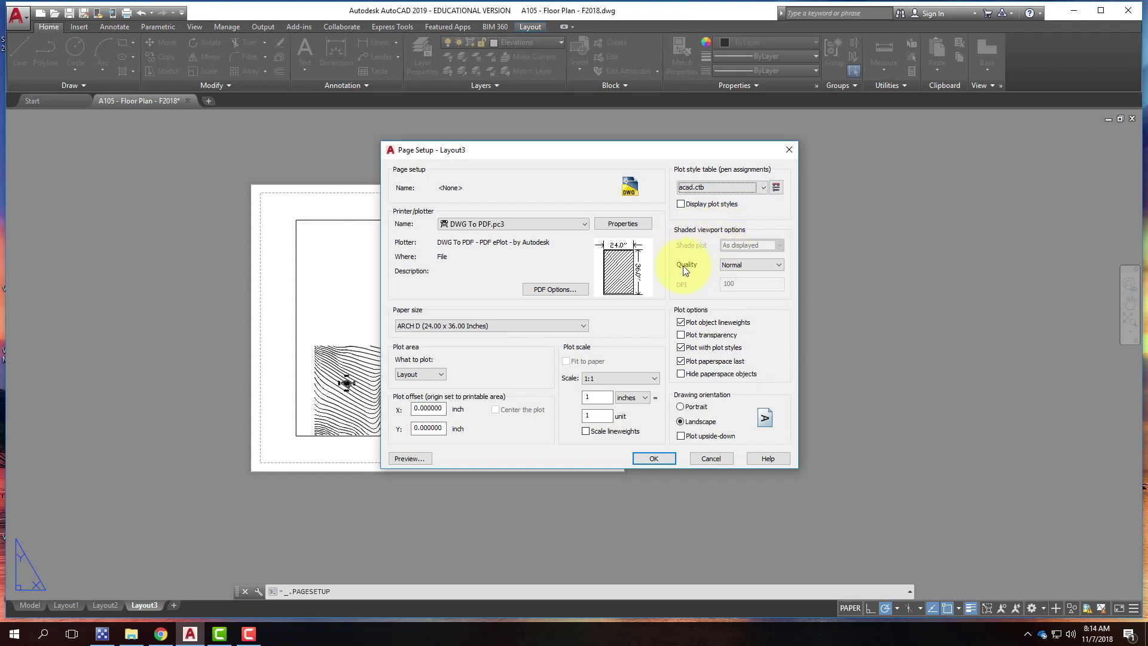
pyautogui.click(748, 268)
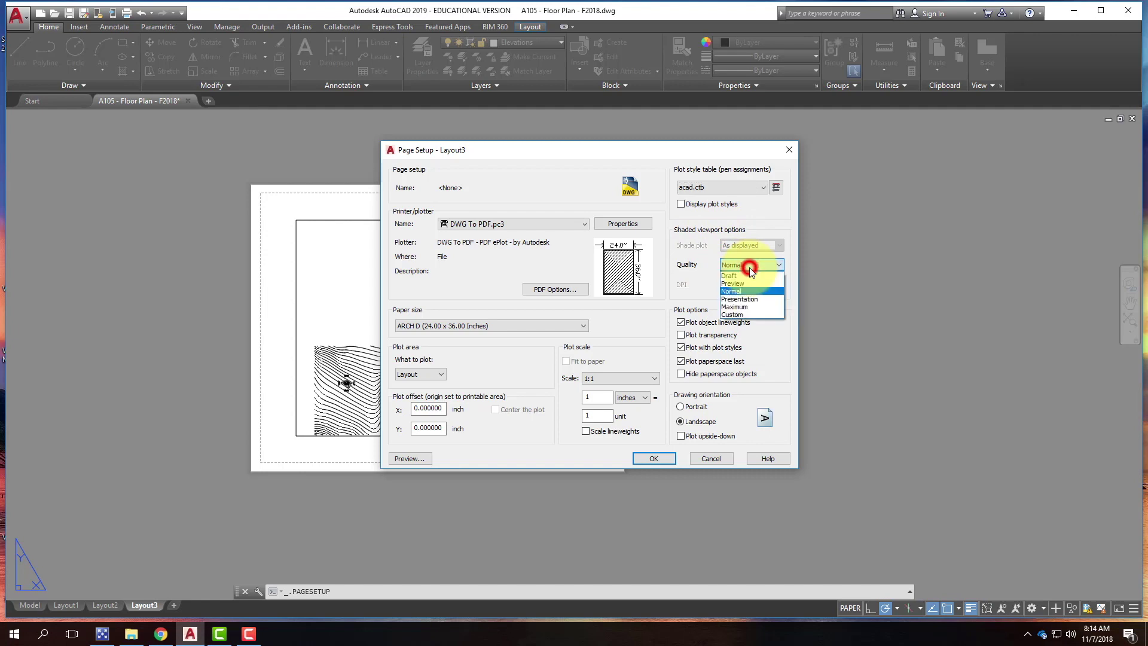
pyautogui.click(741, 307)
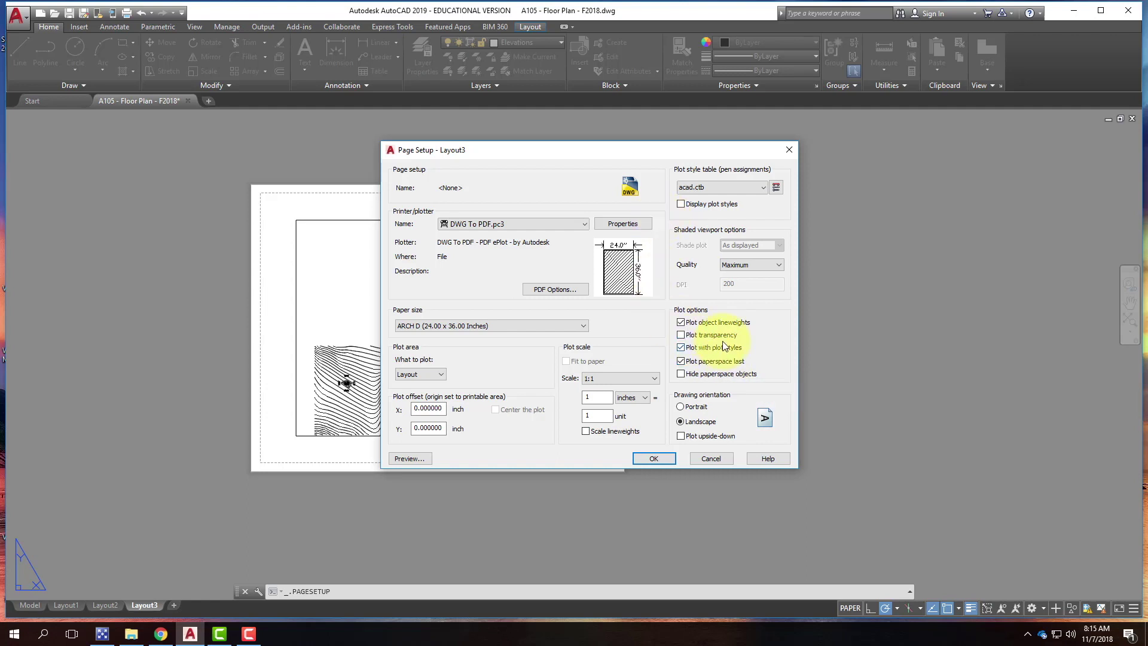
pyautogui.click(668, 461)
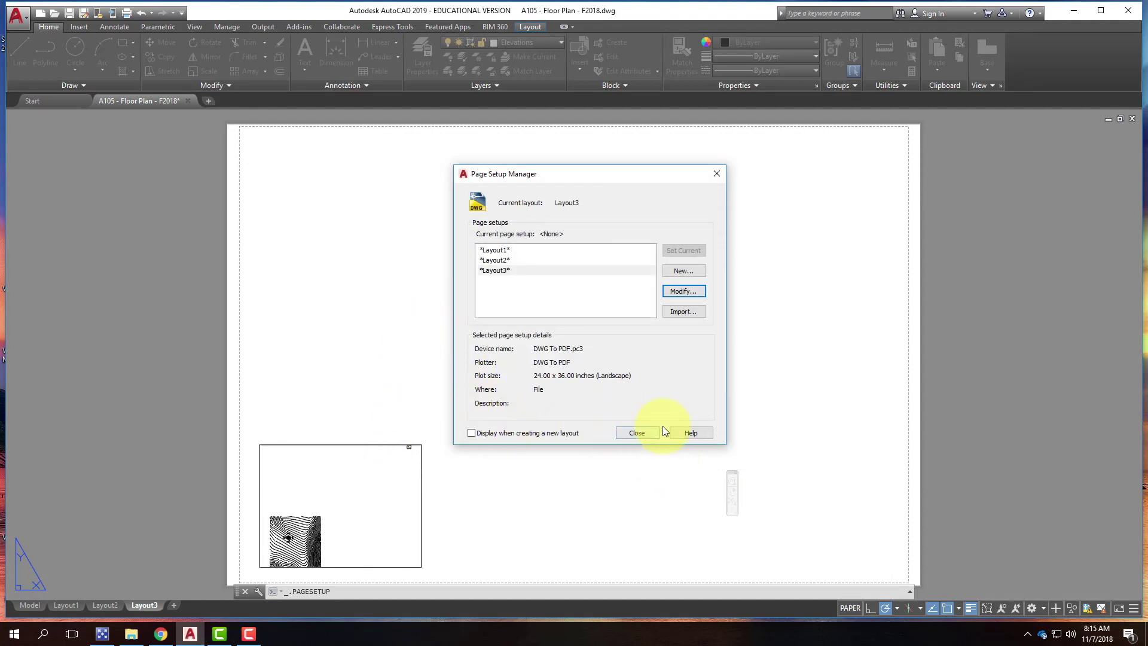
pyautogui.click(646, 435)
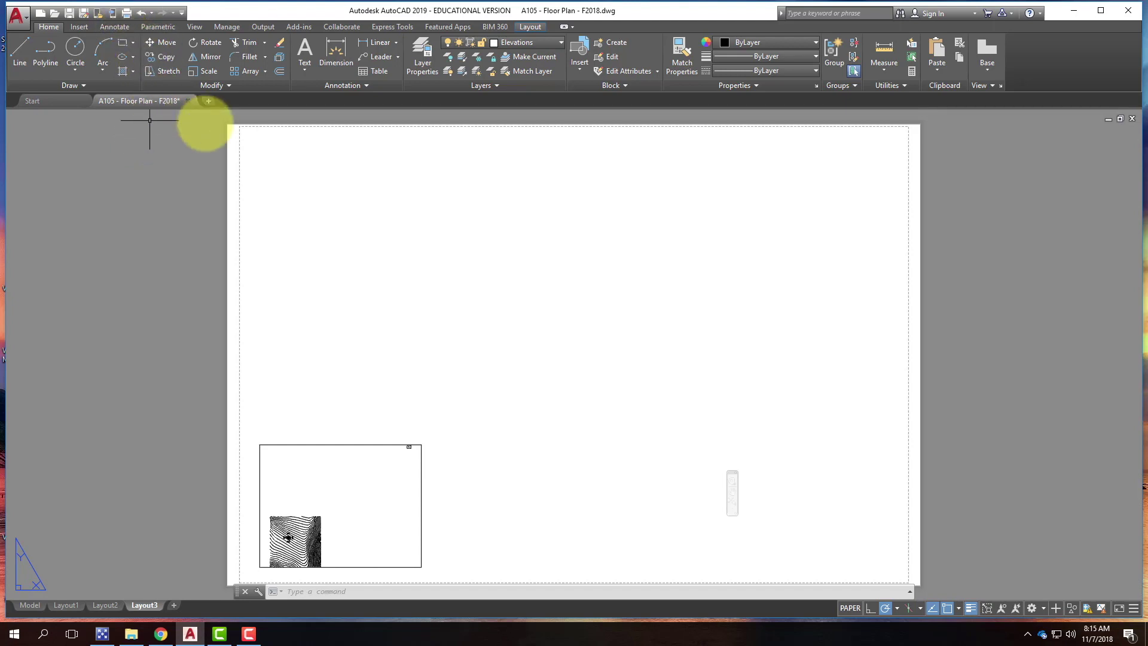
pyautogui.click(297, 445)
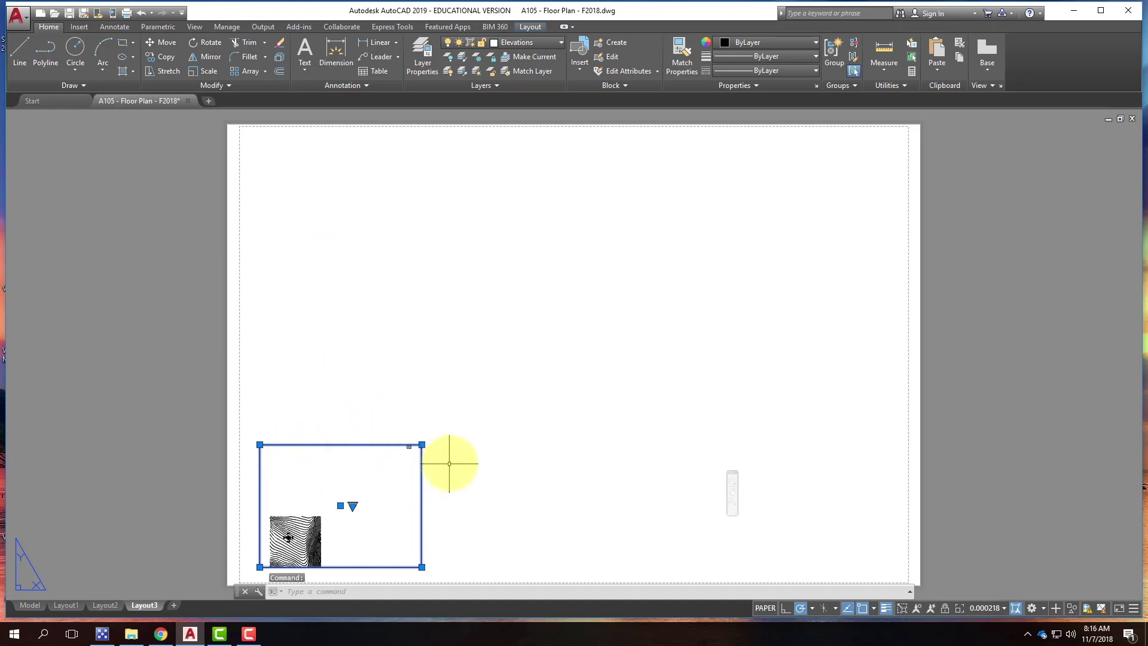
pyautogui.press('Escape')
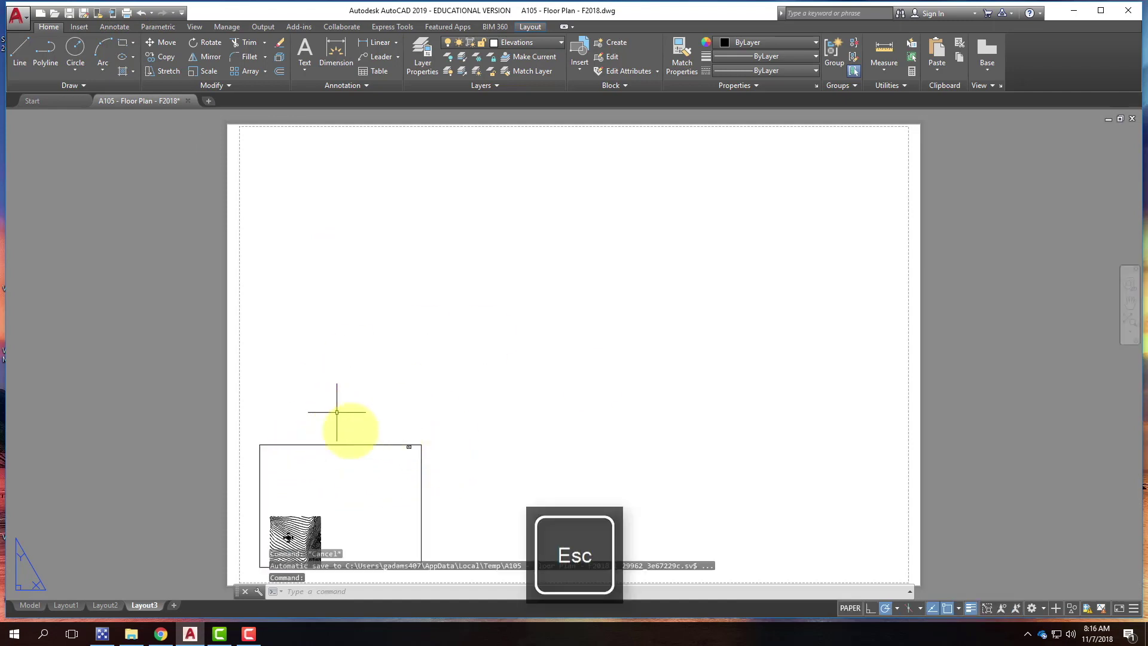
# Move the existing viewport straight up to the upper-left corner of the Layout3 sheet.
pyautogui.click(353, 445)
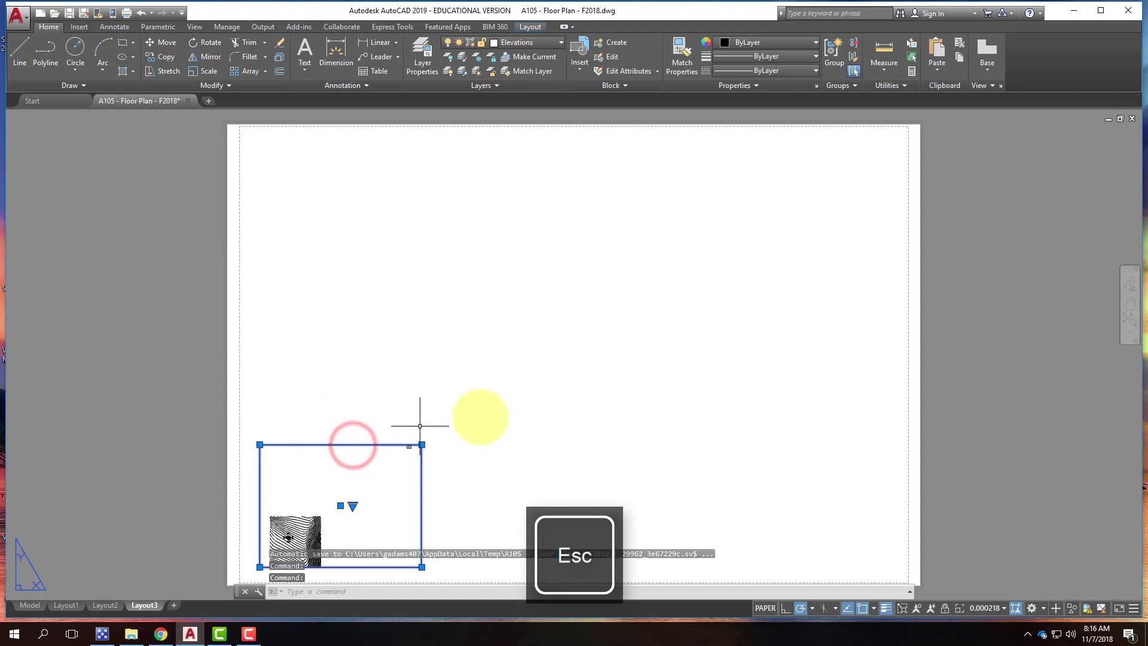
pyautogui.press('Return')
pyautogui.click(530, 445)
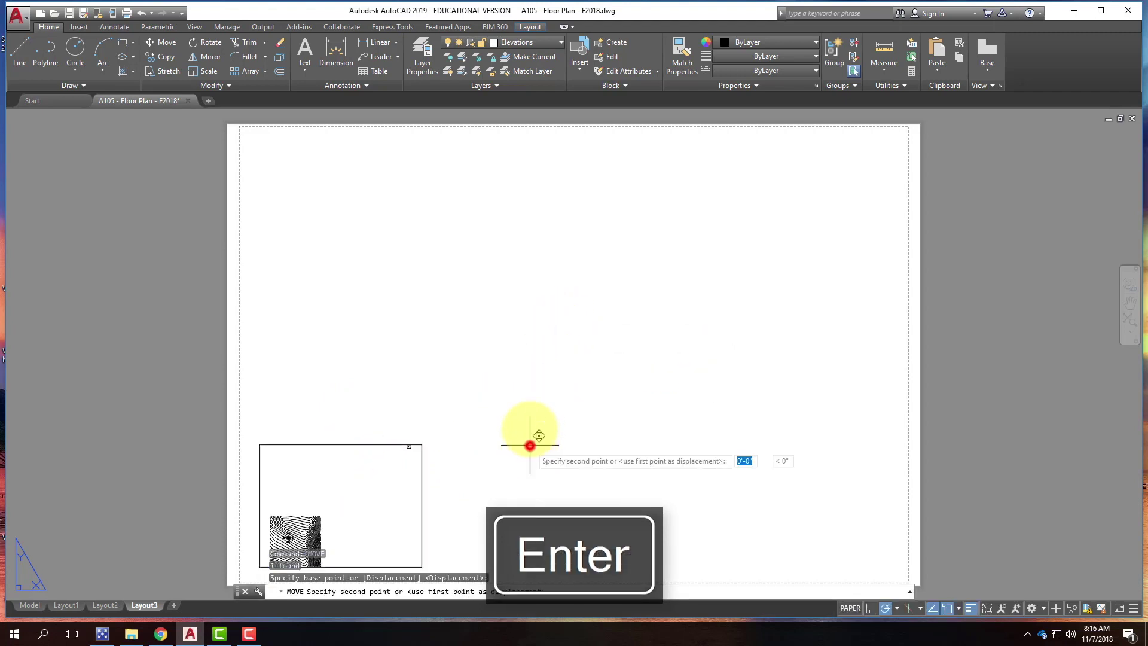
pyautogui.click(526, 154)
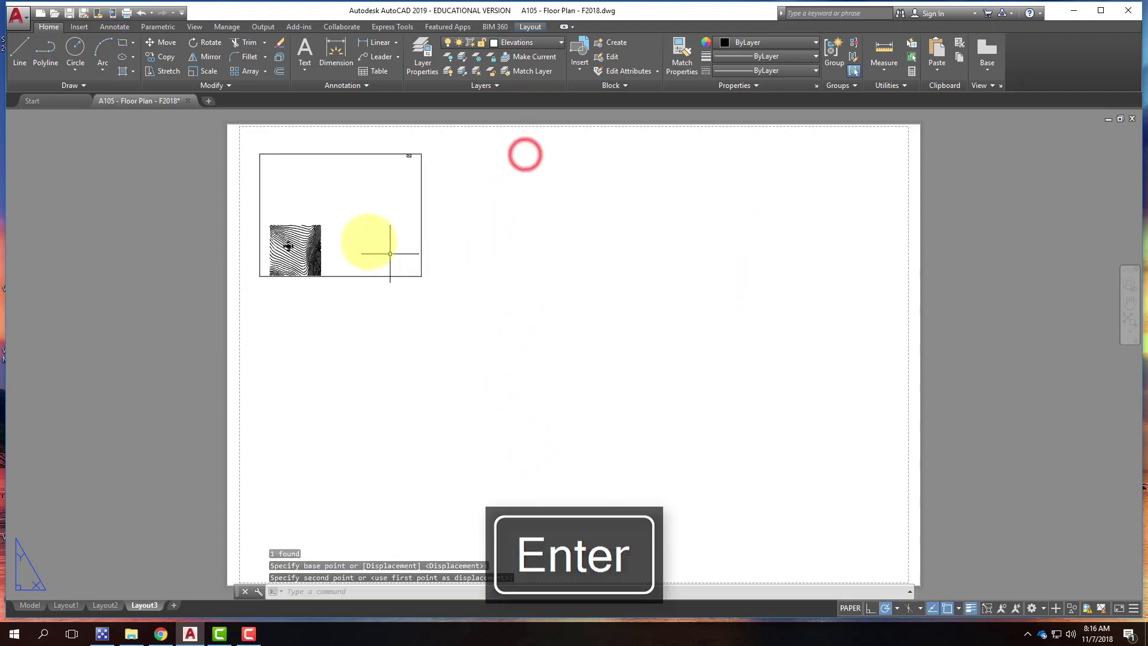
pyautogui.press('Escape')
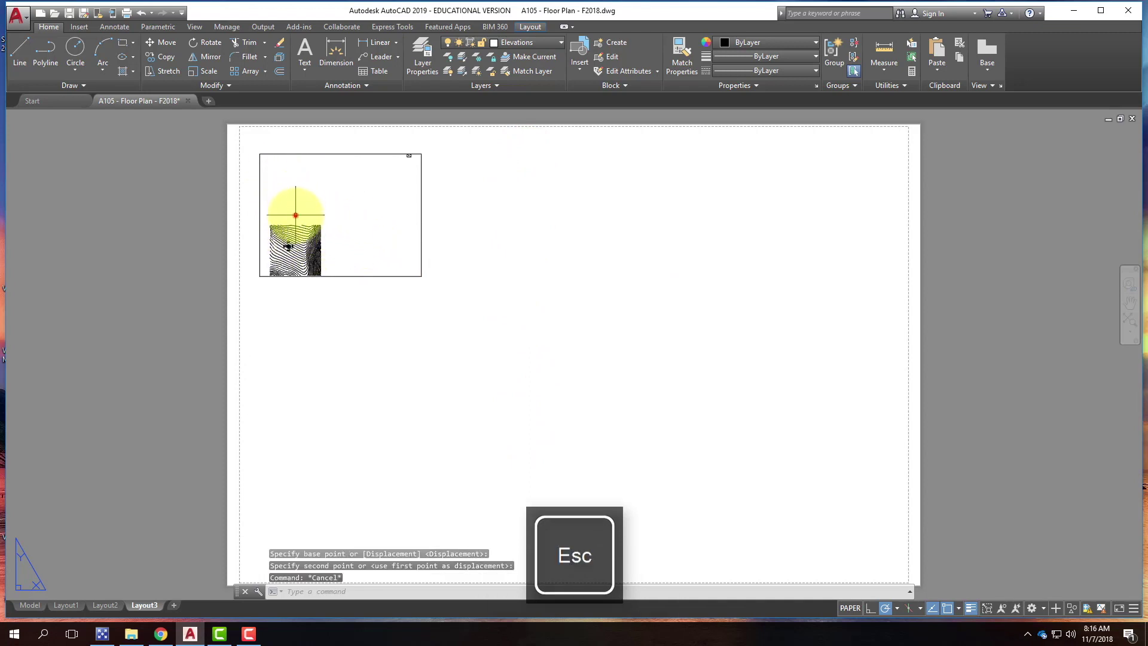
# Activate the viewport's model space, zoom in on the floor plan of the house, and return to paper space.
pyautogui.doubleClick(296, 213)
pyautogui.scroll(8, 287, 242)
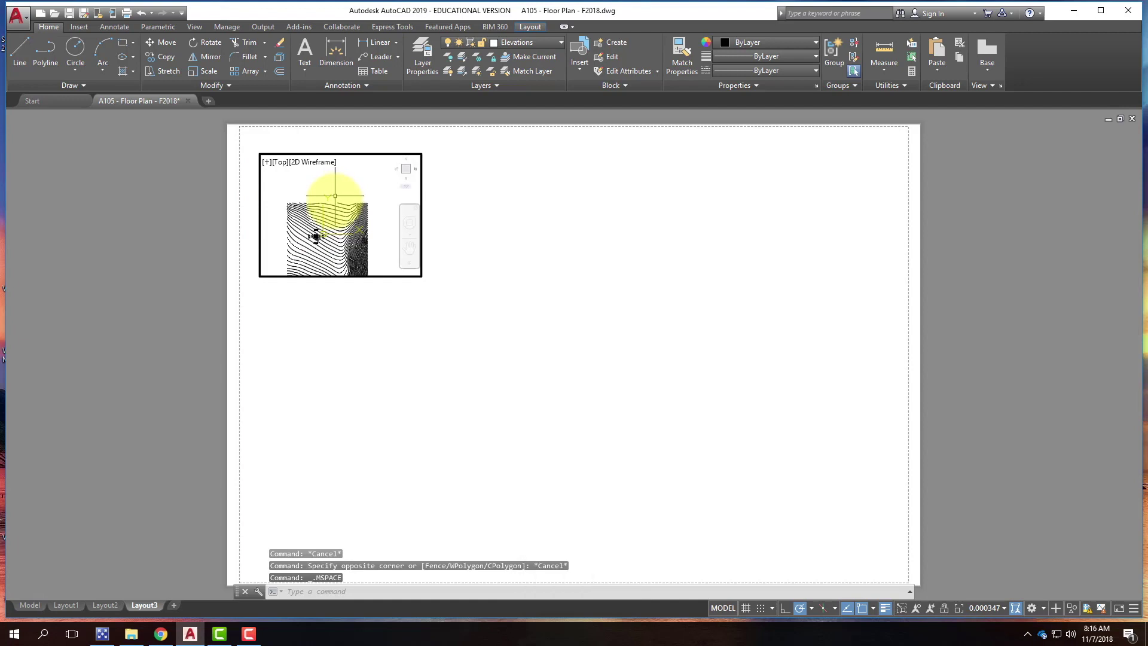
pyautogui.scroll(10, 314, 230)
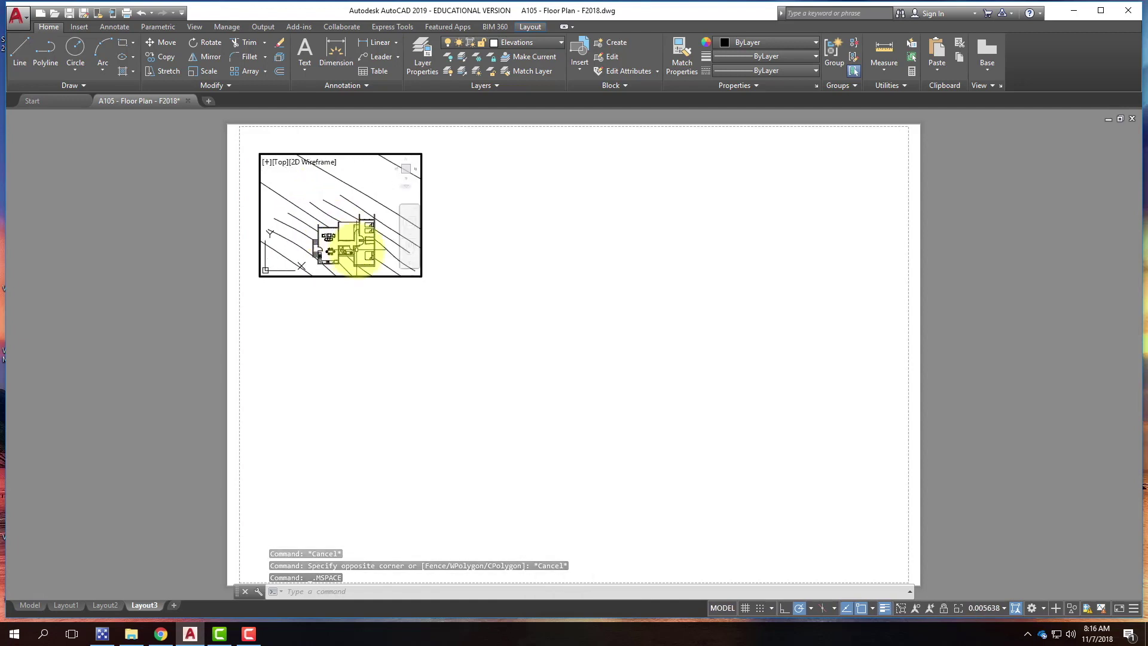
pyautogui.moveTo(384, 266)
pyautogui.mouseDown(button='middle')
pyautogui.moveTo(315, 263)
pyautogui.moveTo(371, 269)
pyautogui.mouseUp(button='middle')
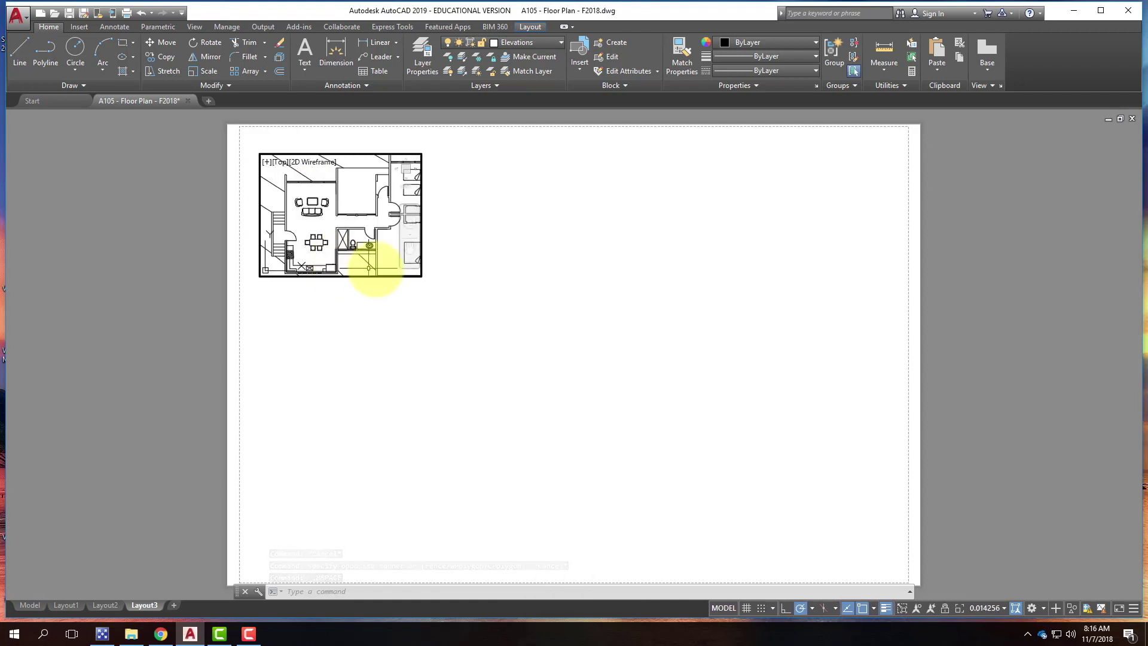
pyautogui.doubleClick(402, 309)
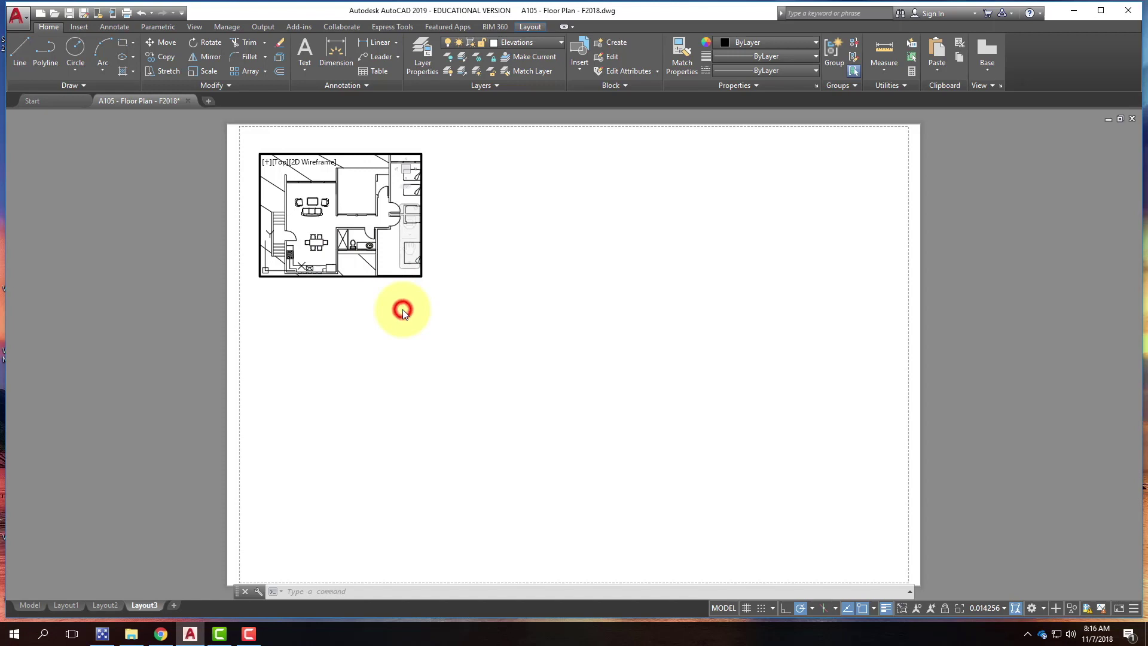
# Enlarge the viewport by stretching its lower-right corner outward until the bedrooms of the floor plan fit inside.
pyautogui.click(520, 314)
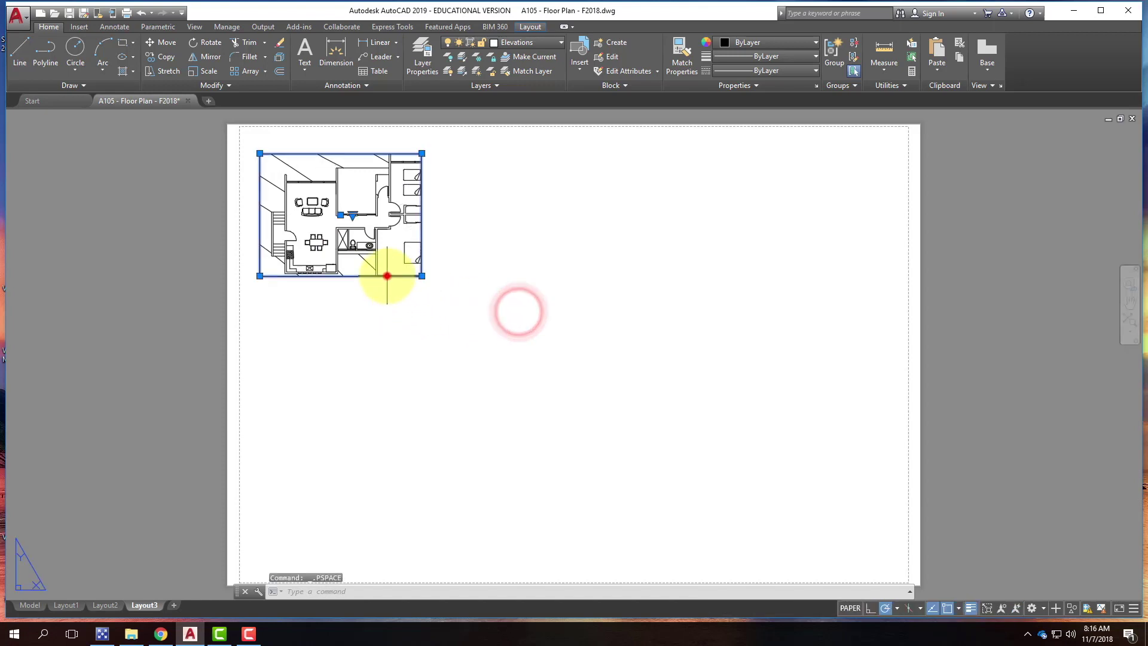
pyautogui.click(384, 275)
pyautogui.click(422, 276)
pyautogui.click(499, 313)
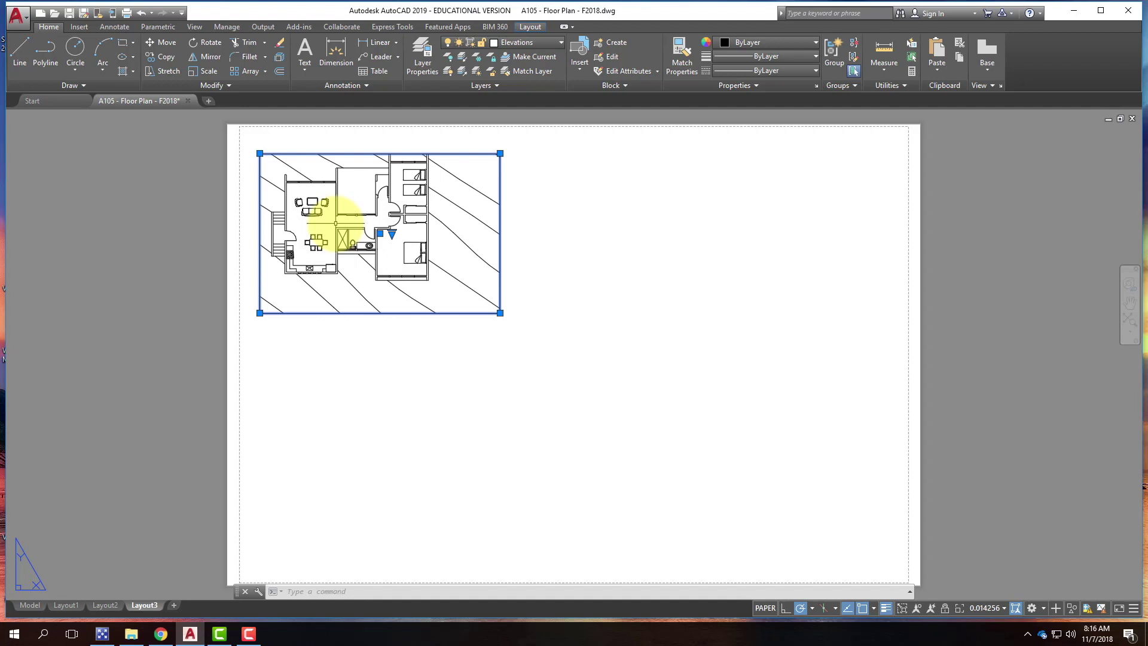
pyautogui.press('Escape')
pyautogui.press('Escape')
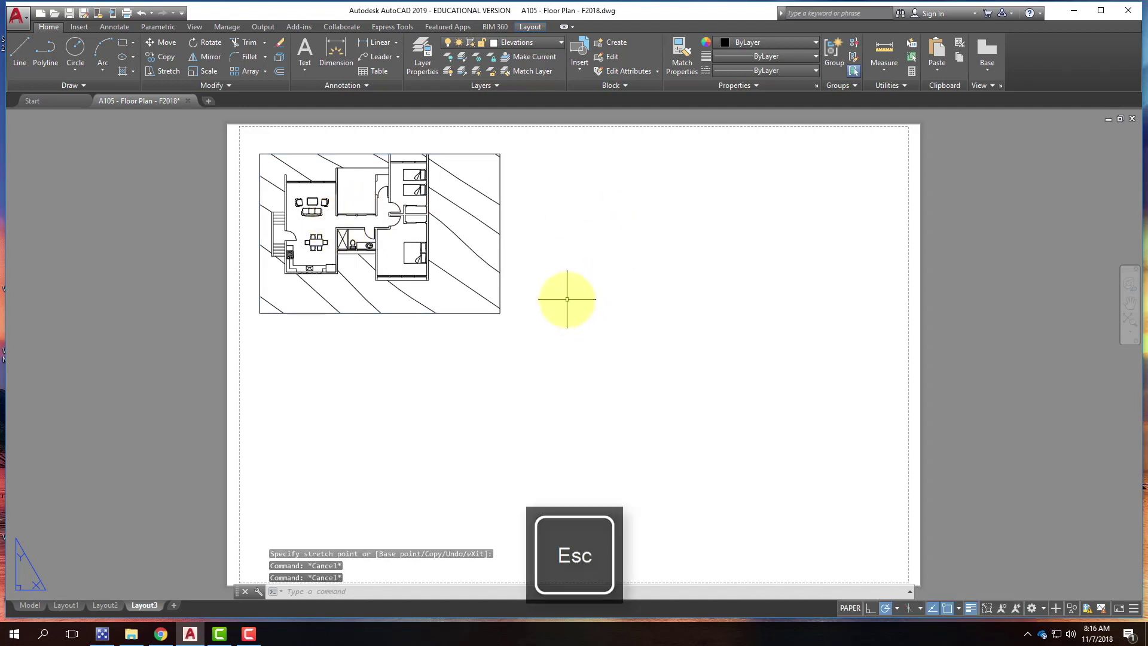
# Open the Properties palette and dock it along the right edge of the drawing area.
pyautogui.write('properties')
pyautogui.press('Return')
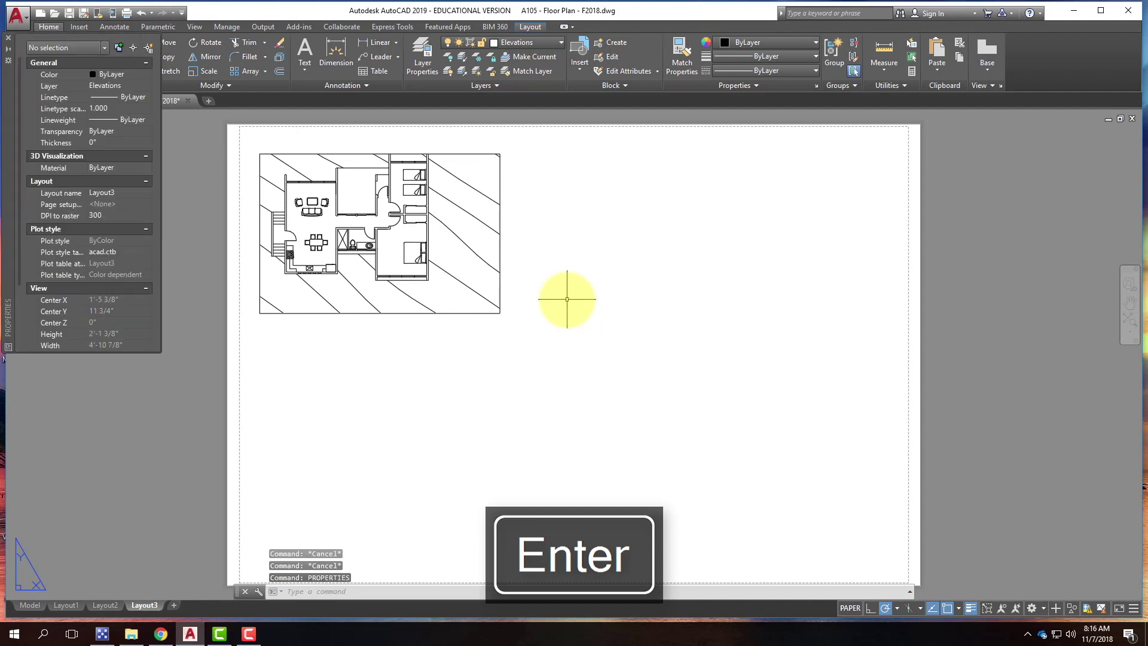
pyautogui.moveTo(9, 122)
pyautogui.mouseDown()
pyautogui.moveTo(164, 189)
pyautogui.moveTo(619, 292)
pyautogui.moveTo(626, 268)
pyautogui.mouseUp()
pyautogui.click(627, 196)
pyautogui.moveTo(627, 228); pyautogui.dragTo(52, 237)
pyautogui.click(52, 203)
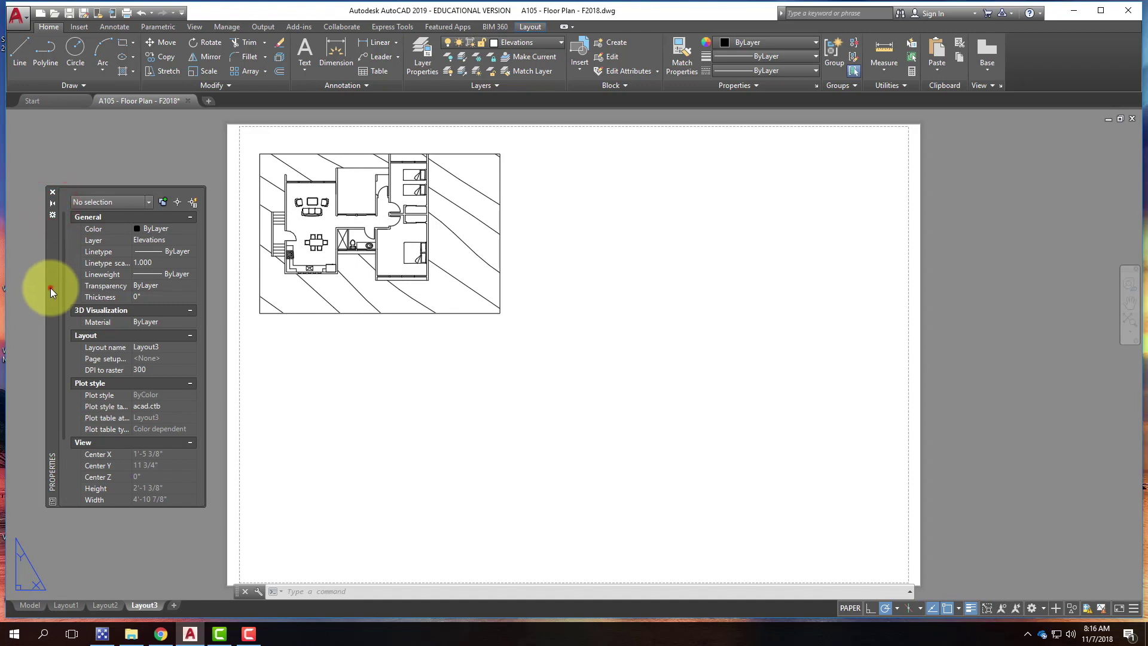
pyautogui.moveTo(50, 289)
pyautogui.mouseDown()
pyautogui.moveTo(1068, 290)
pyautogui.moveTo(1127, 269)
pyautogui.moveTo(1134, 280)
pyautogui.mouseUp()
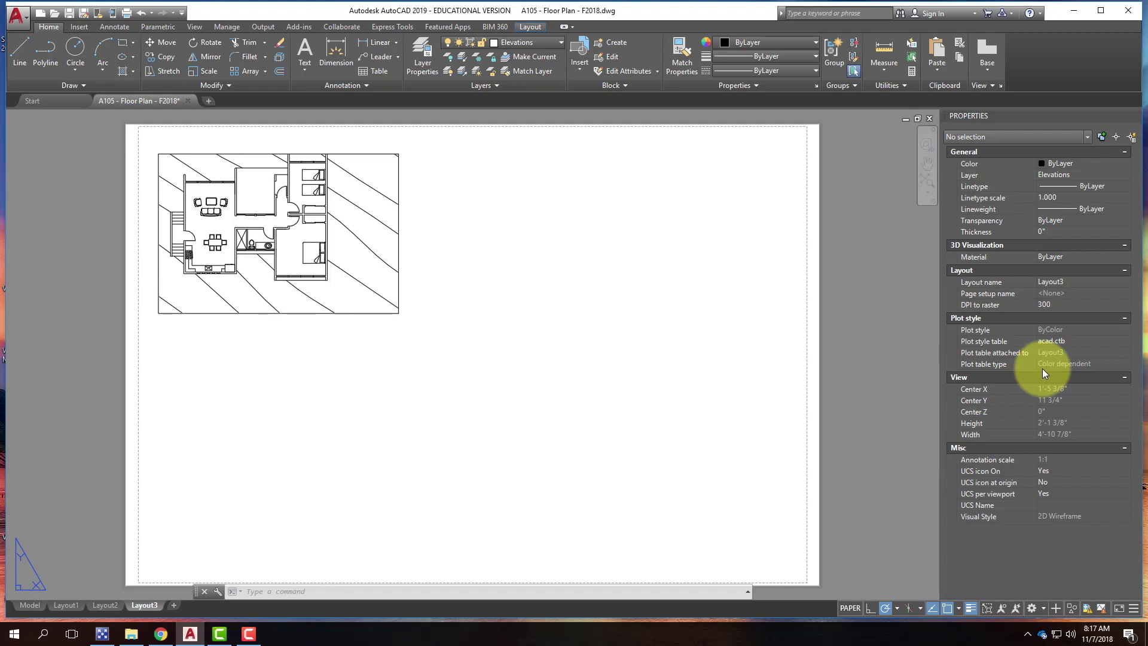
# Float the Properties palette over the sheet and dock it back on the drawing area's right edge.
pyautogui.moveTo(1016, 113)
pyautogui.mouseDown()
pyautogui.moveTo(787, 133)
pyautogui.moveTo(747, 175)
pyautogui.mouseUp()
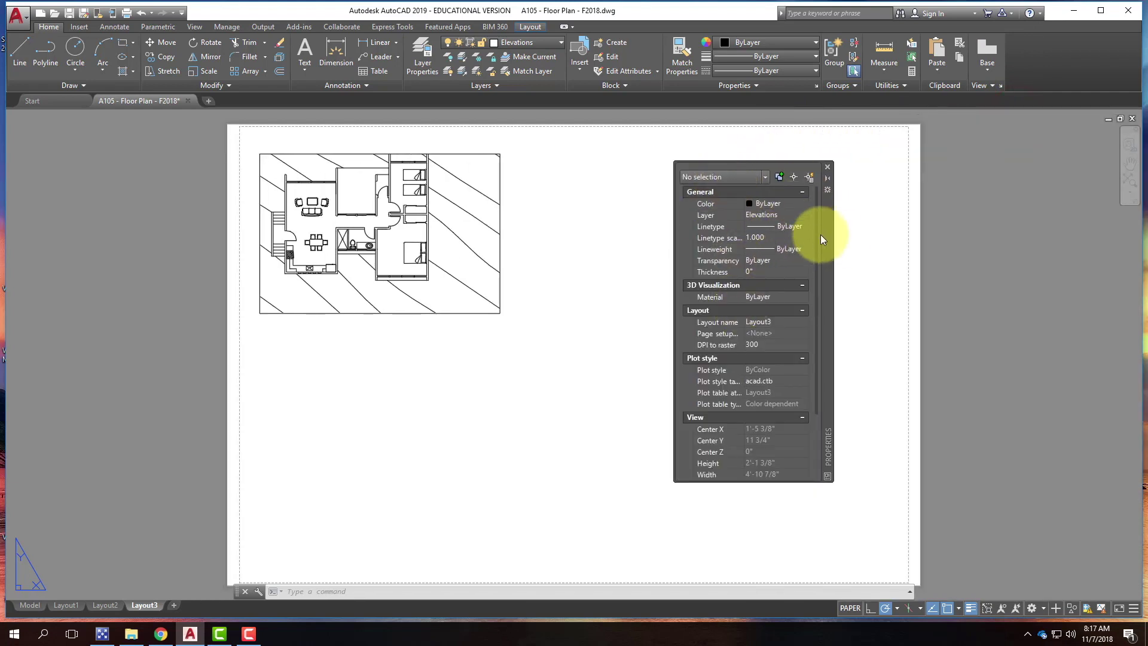
pyautogui.doubleClick(828, 264)
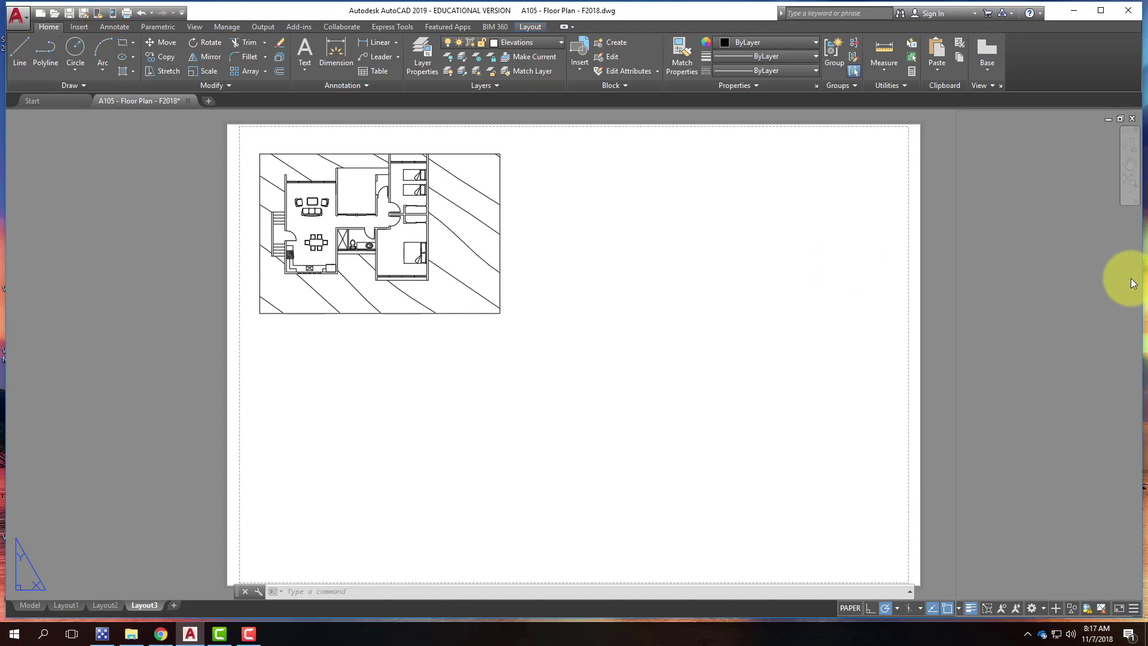
pyautogui.moveTo(1132, 284)
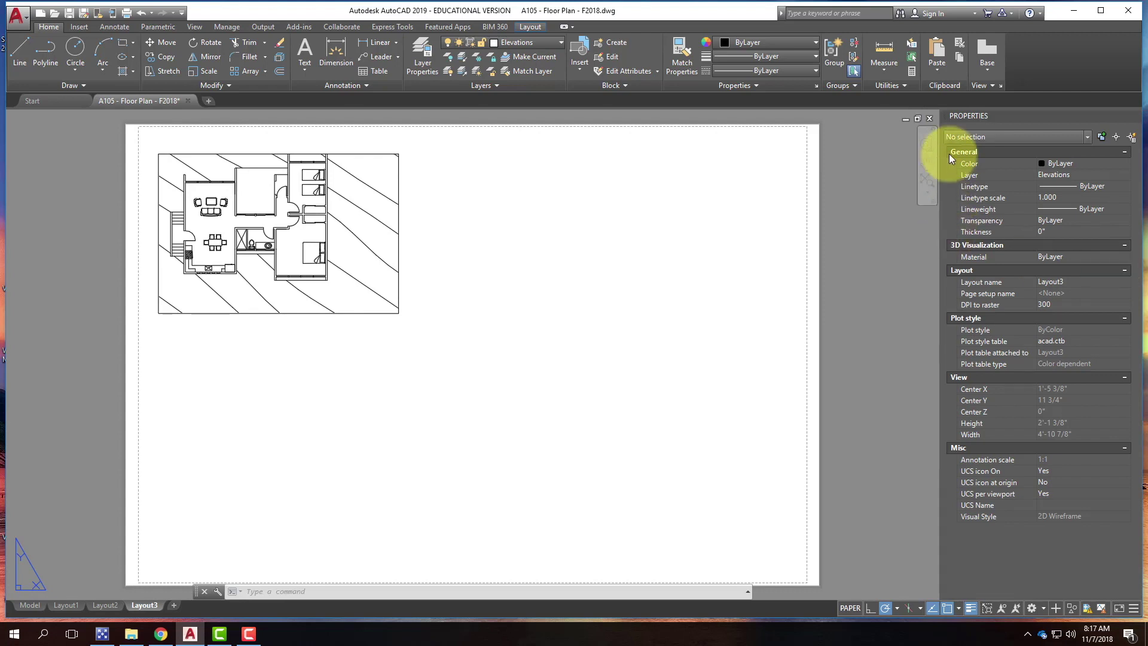
# Set the floor plan viewport's standard scale to 1/4" = 1'-0".
pyautogui.click(364, 152)
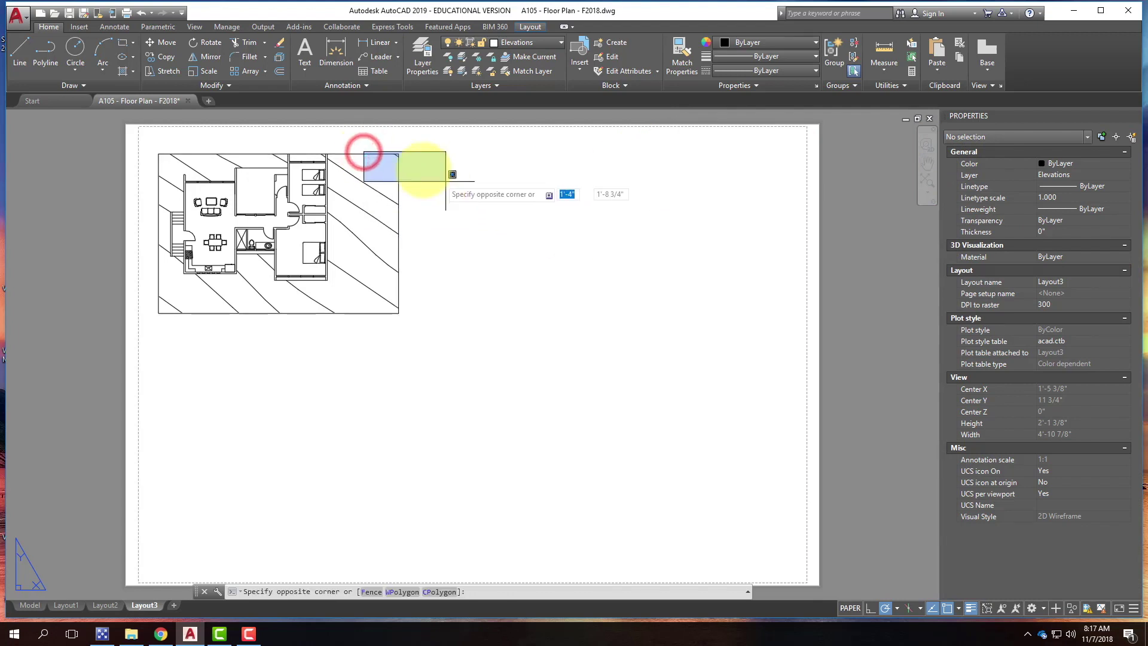
pyautogui.click(389, 157)
pyautogui.click(383, 153)
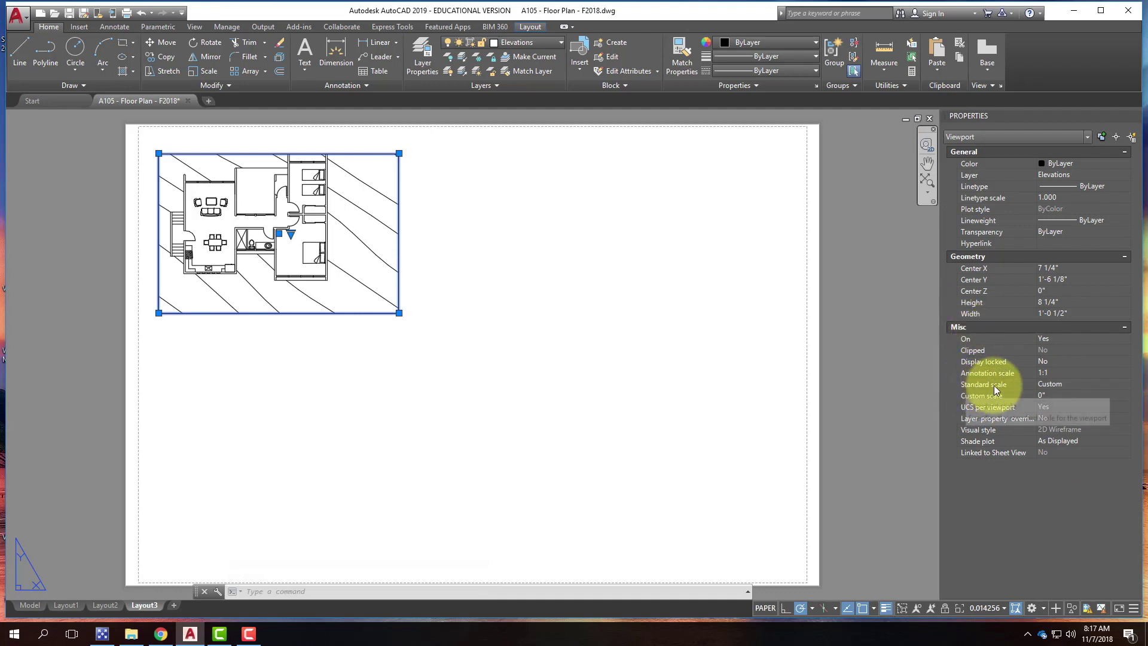
pyautogui.click(1050, 388)
pyautogui.click(1127, 385)
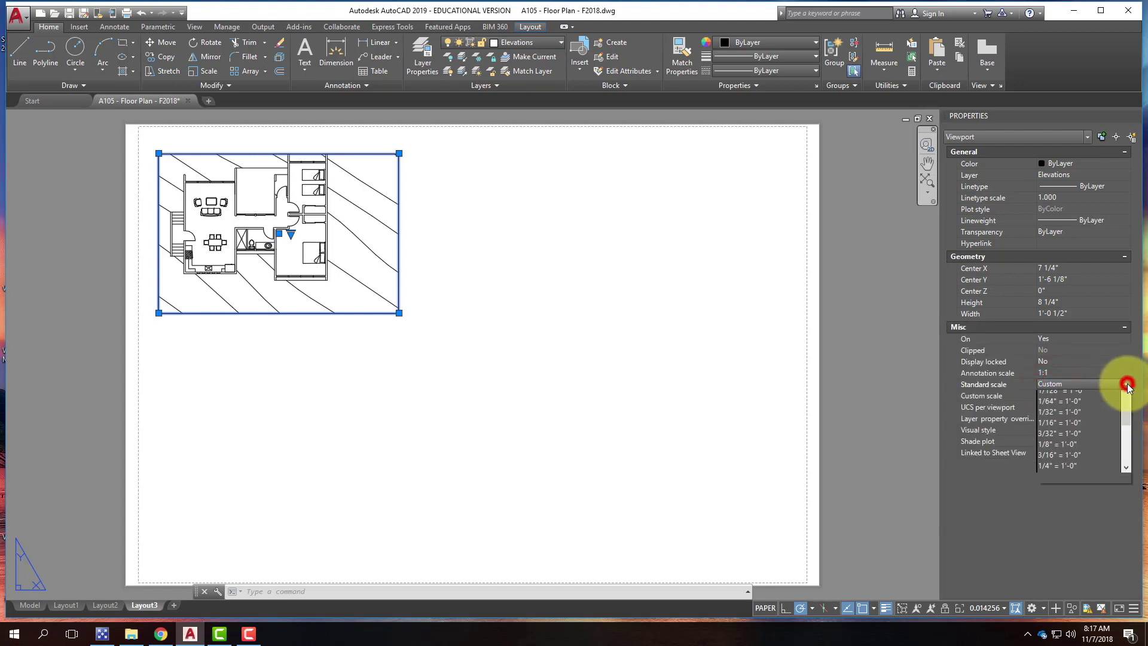
pyautogui.moveTo(1125, 423)
pyautogui.mouseDown()
pyautogui.moveTo(1131, 467)
pyautogui.moveTo(1128, 435)
pyautogui.mouseUp()
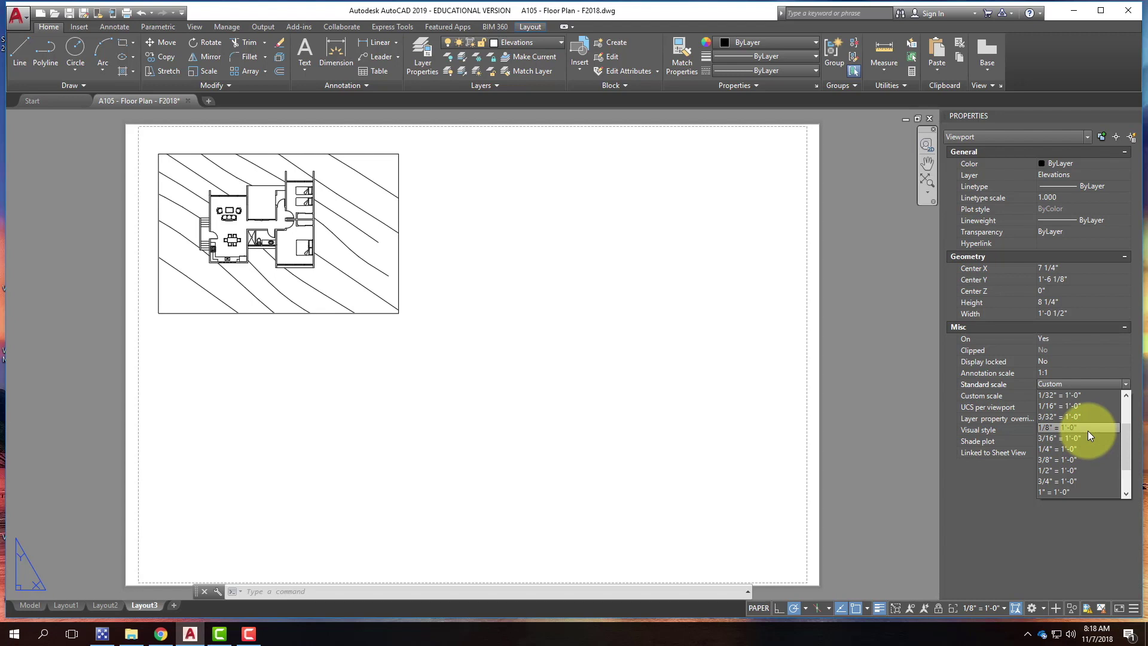
pyautogui.click(1087, 448)
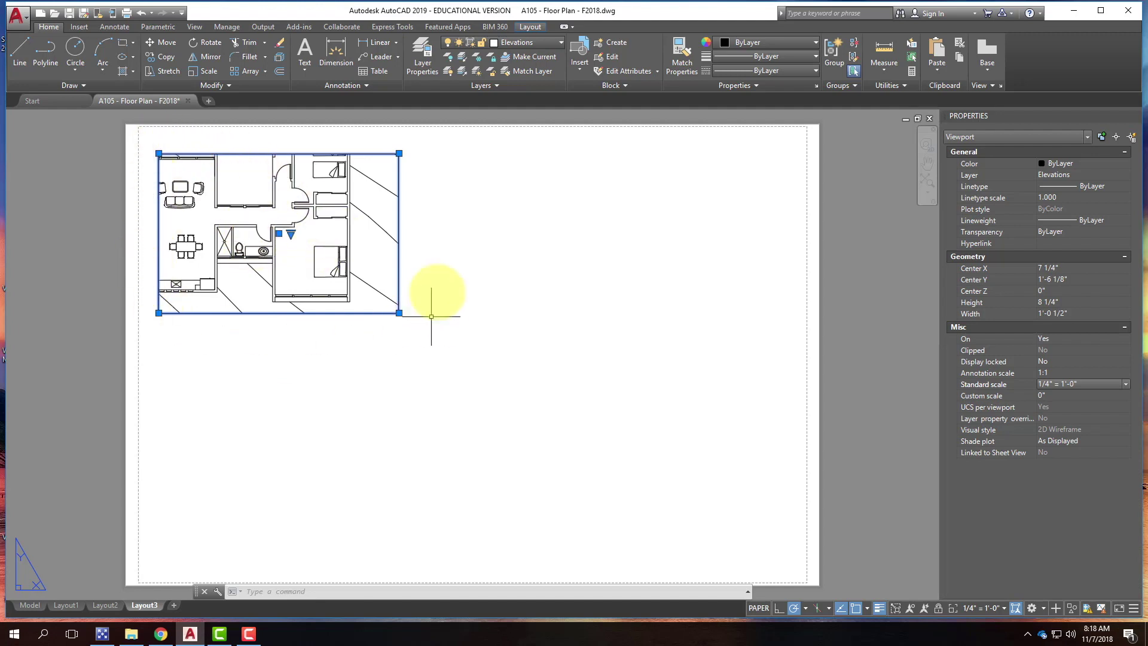
# Pan the floor plan down and to the right inside the viewport without changing its scale, and return to paper space.
pyautogui.doubleClick(251, 214)
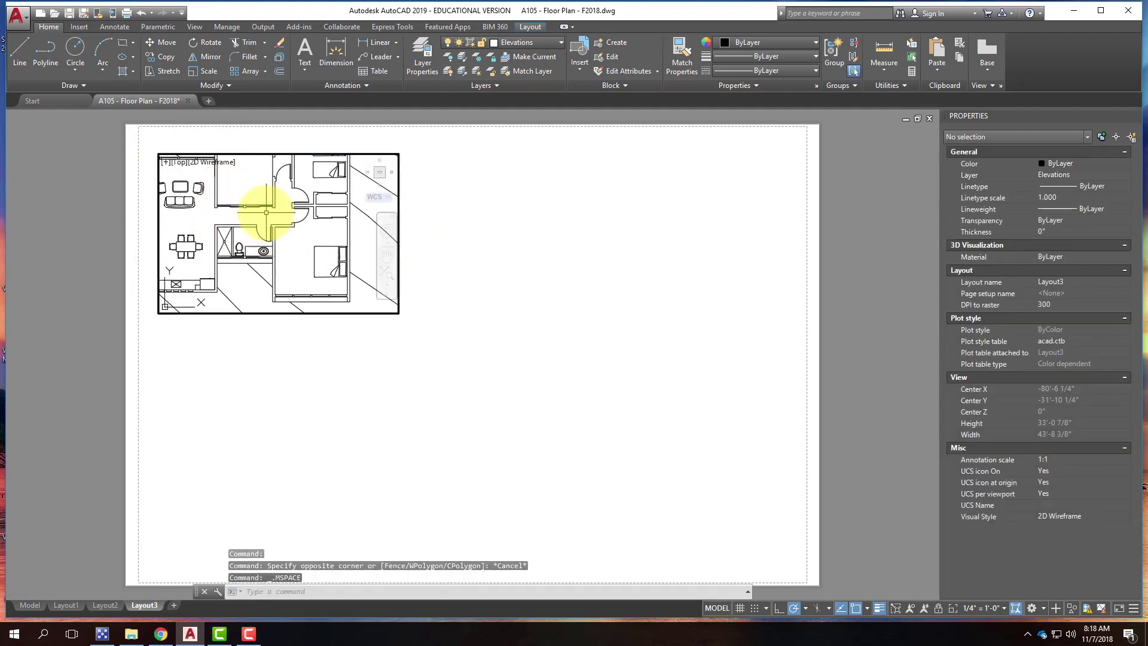
pyautogui.press('Return')
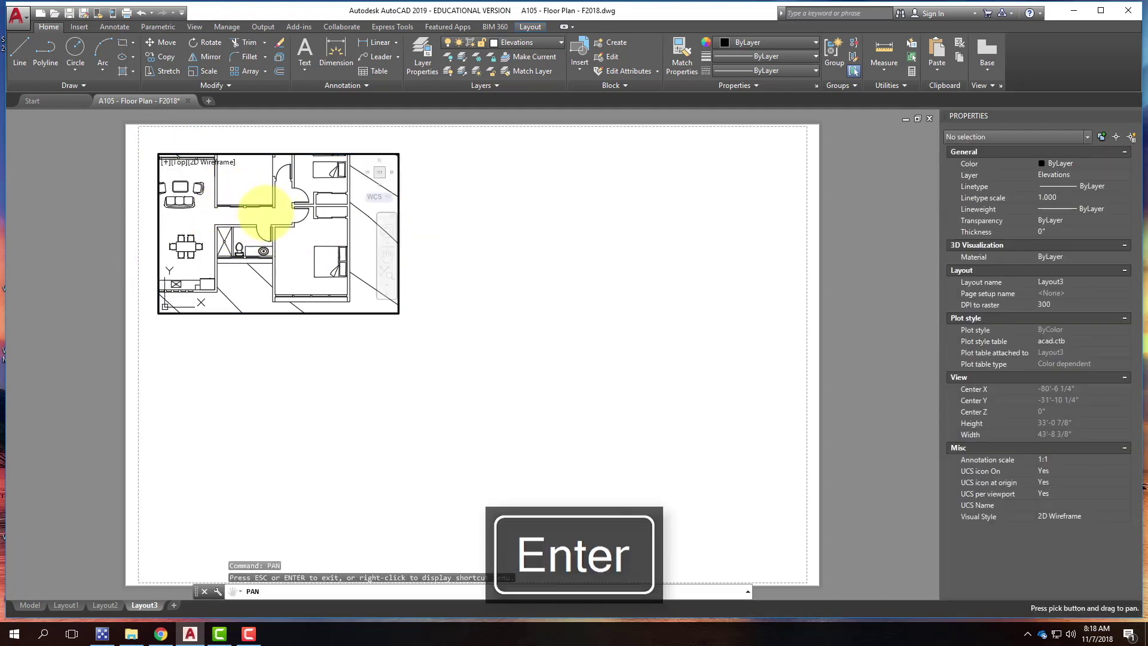
pyautogui.moveTo(235, 210); pyautogui.dragTo(289, 264)
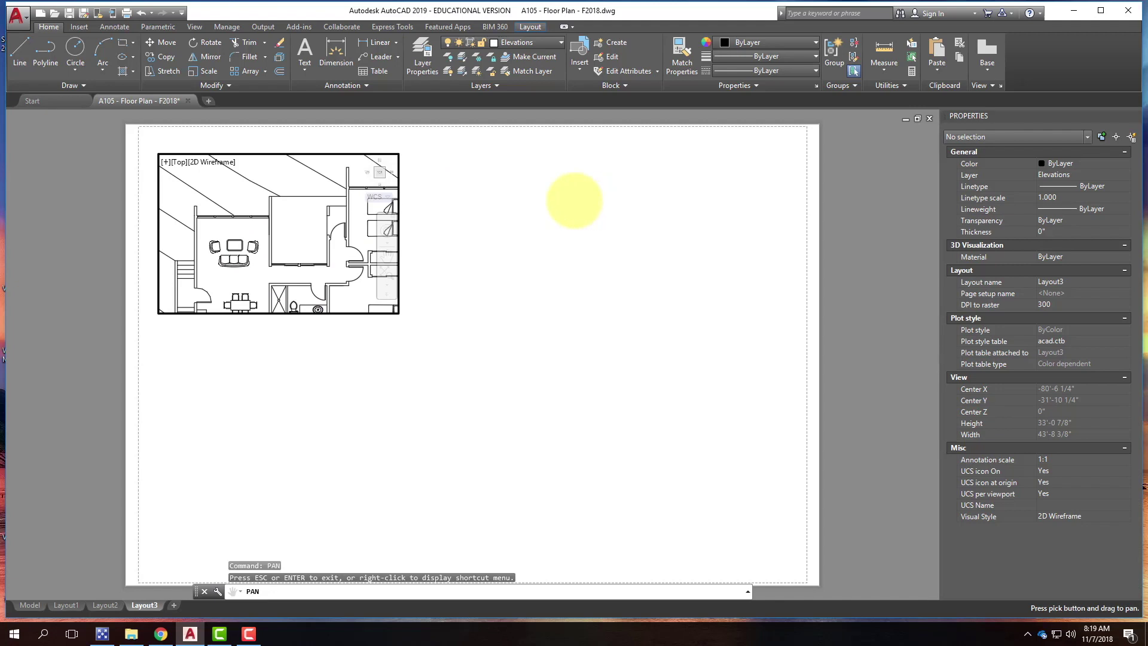
pyautogui.press('Escape')
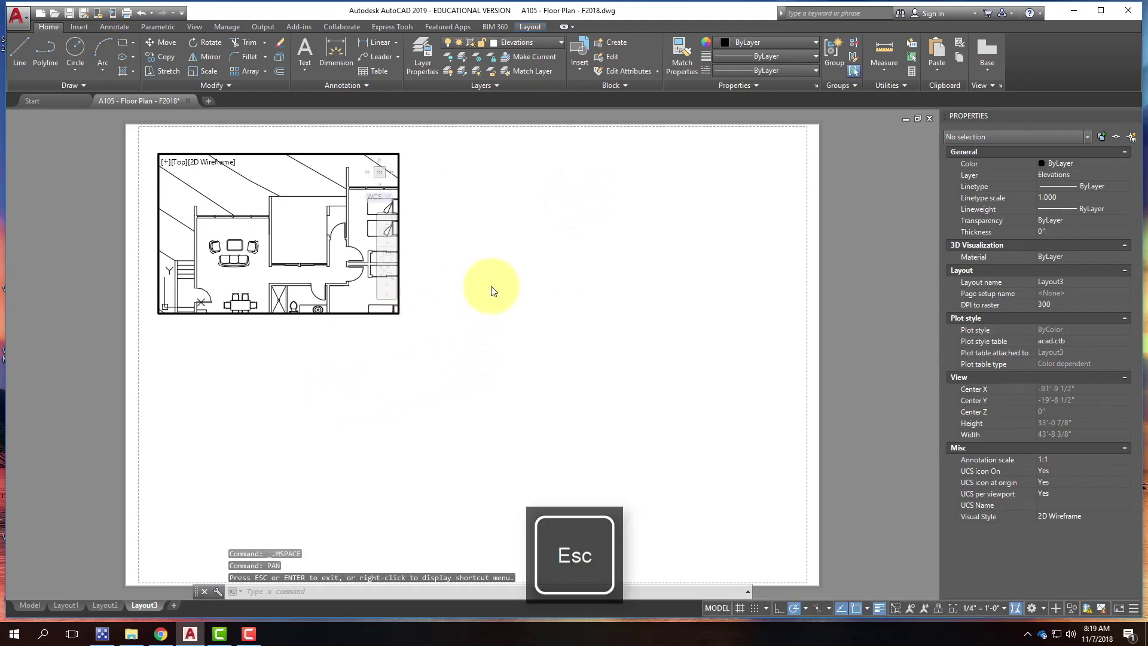
pyautogui.doubleClick(491, 289)
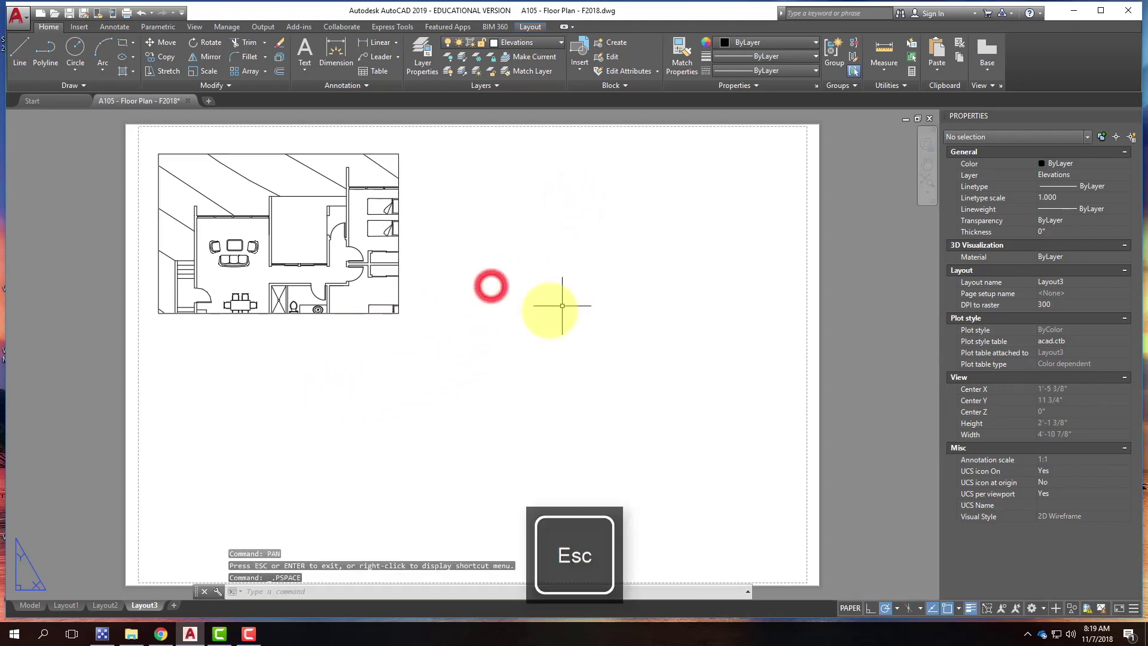
# Stretch the viewport's lower-right corner to frame the whole floor plan closely, making the viewport about 1'-0 1/2" high.
pyautogui.click(359, 313)
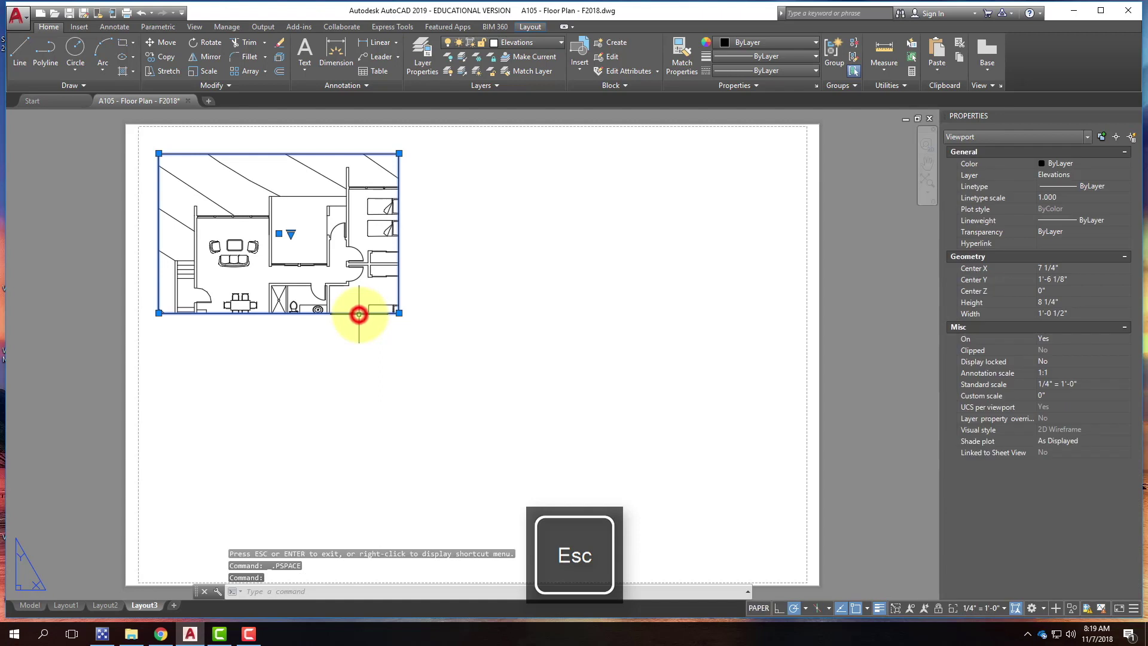
pyautogui.click(398, 312)
pyautogui.click(502, 394)
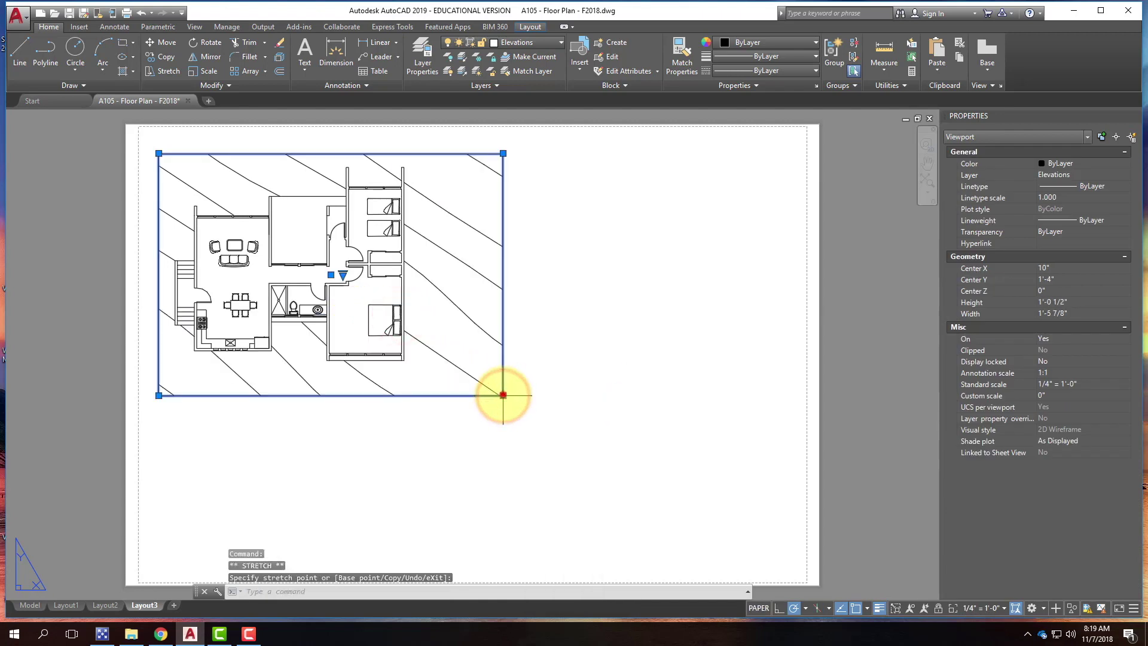
pyautogui.click(503, 394)
pyautogui.click(434, 394)
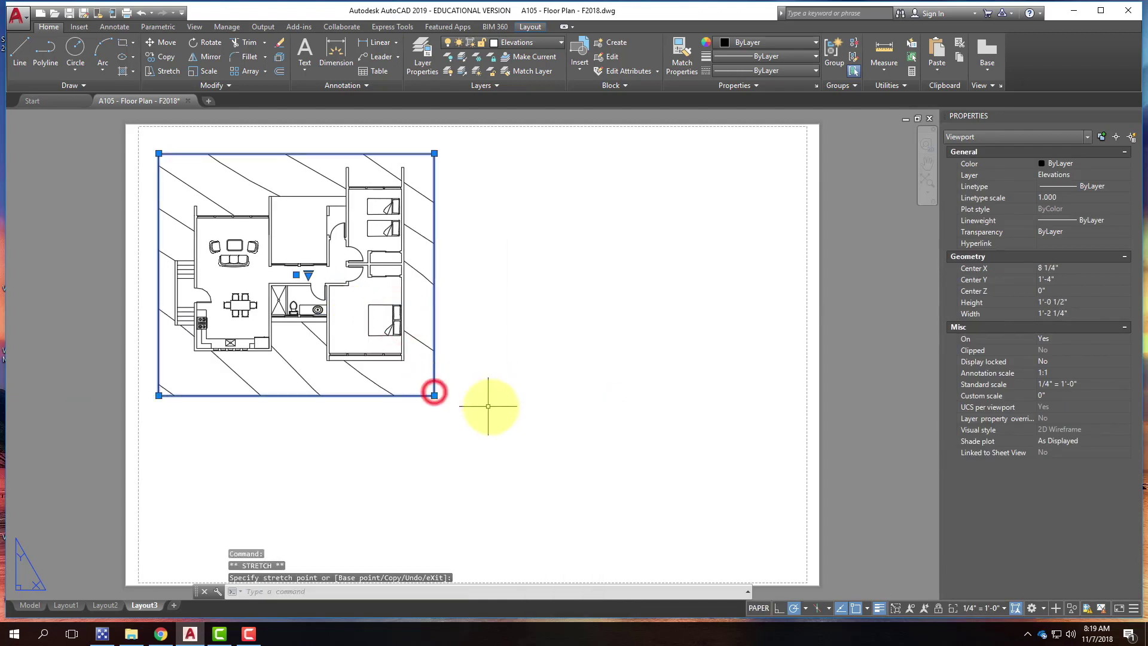
pyautogui.click(434, 394)
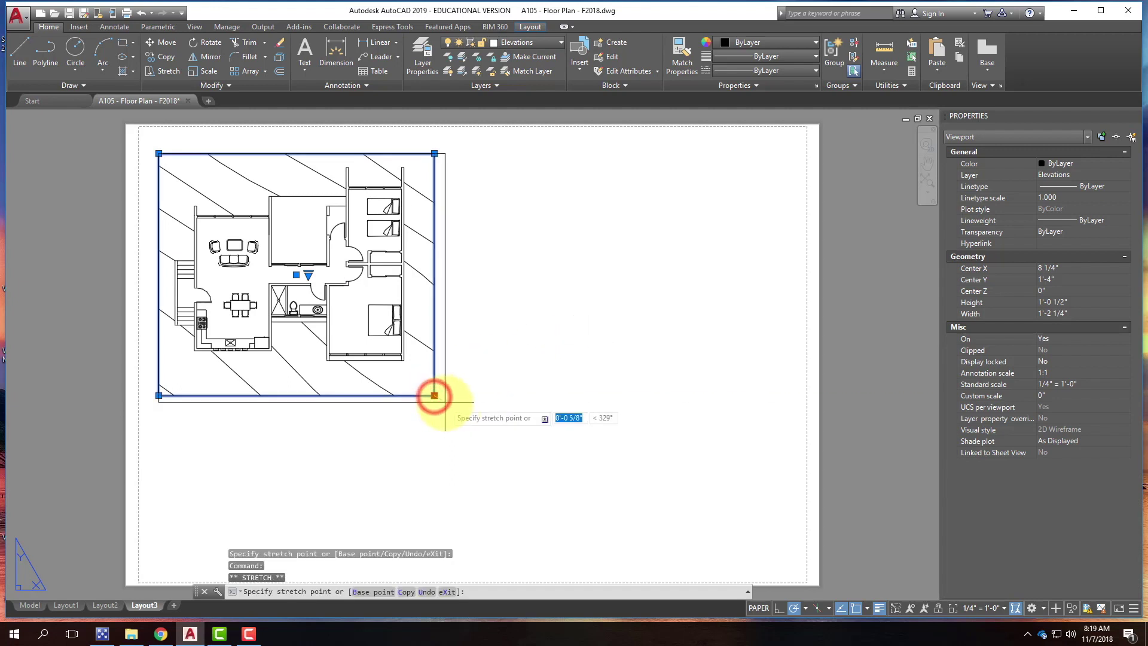
pyautogui.click(445, 396)
pyautogui.press('Escape')
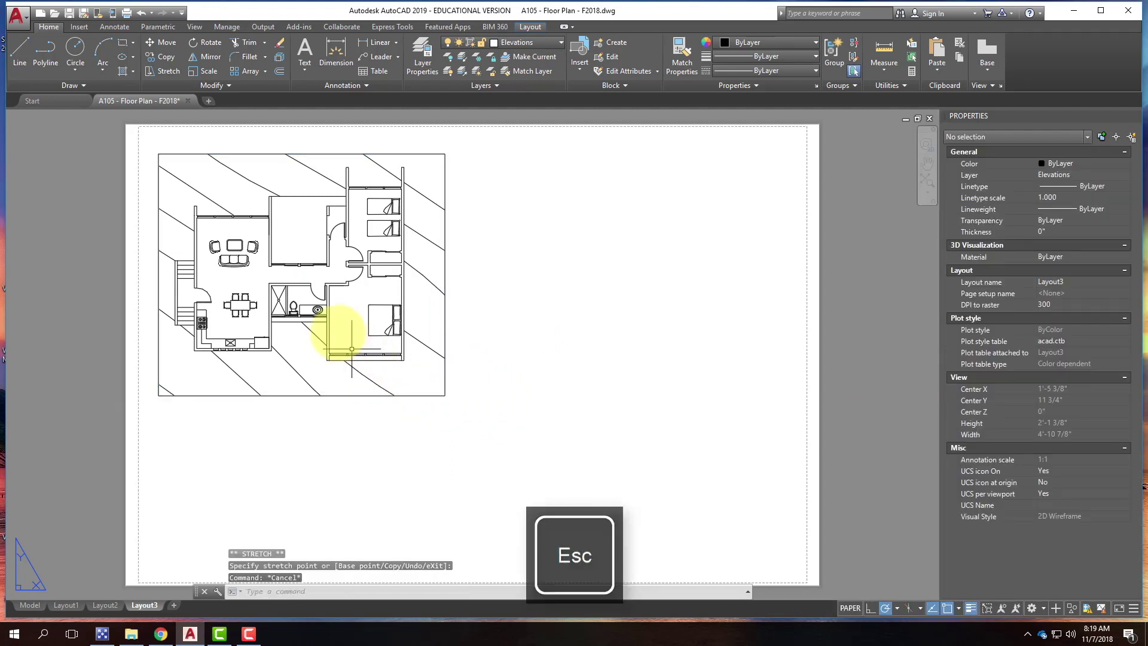
# Zoom in on the hallway and bathroom inside the activated viewport and return to paper space.
pyautogui.doubleClick(305, 278)
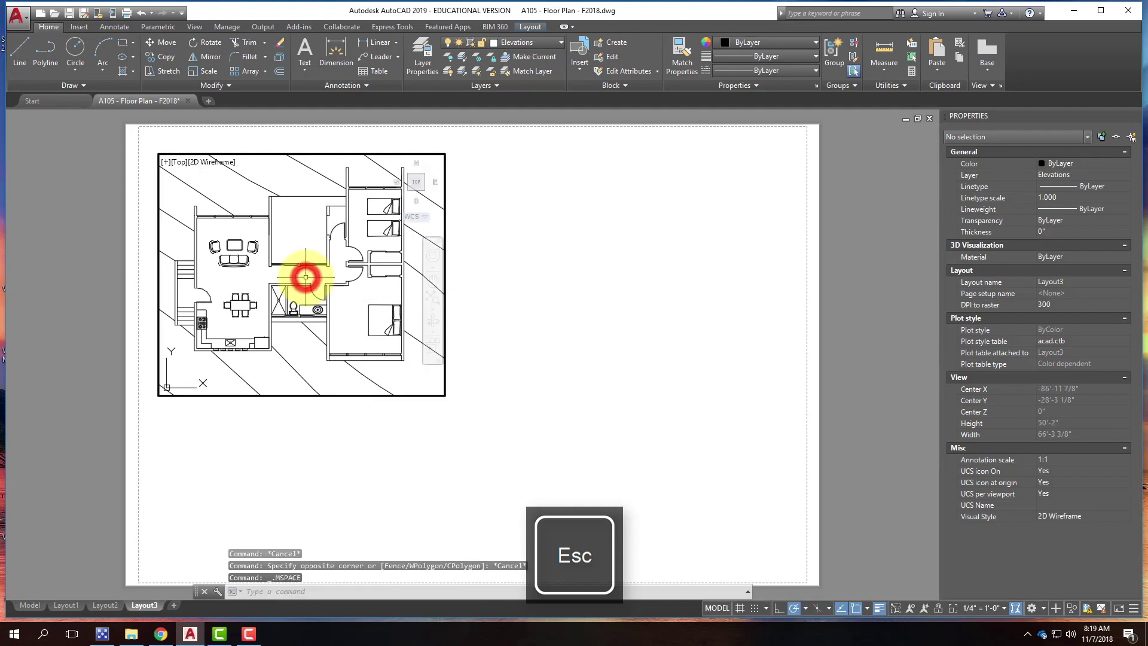
pyautogui.scroll(2, 305, 277)
pyautogui.scroll(2, 305, 276)
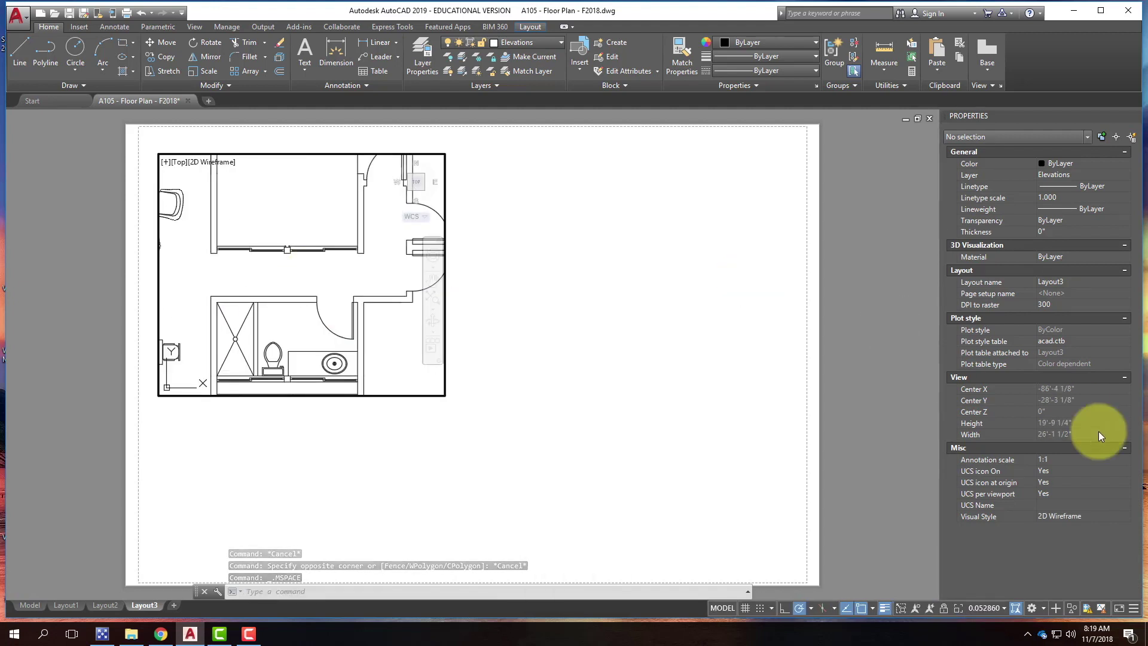
pyautogui.doubleClick(530, 250)
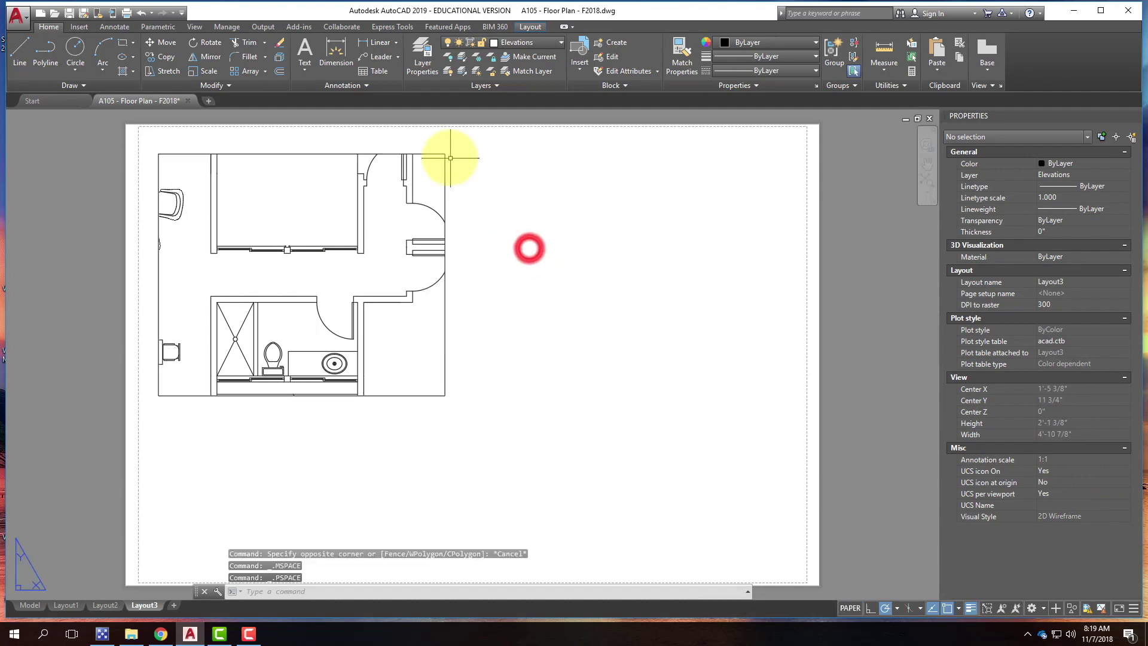
# Restore the floor plan viewport's standard scale to 1/4" = 1'-0" and lock its display.
pyautogui.click(432, 154)
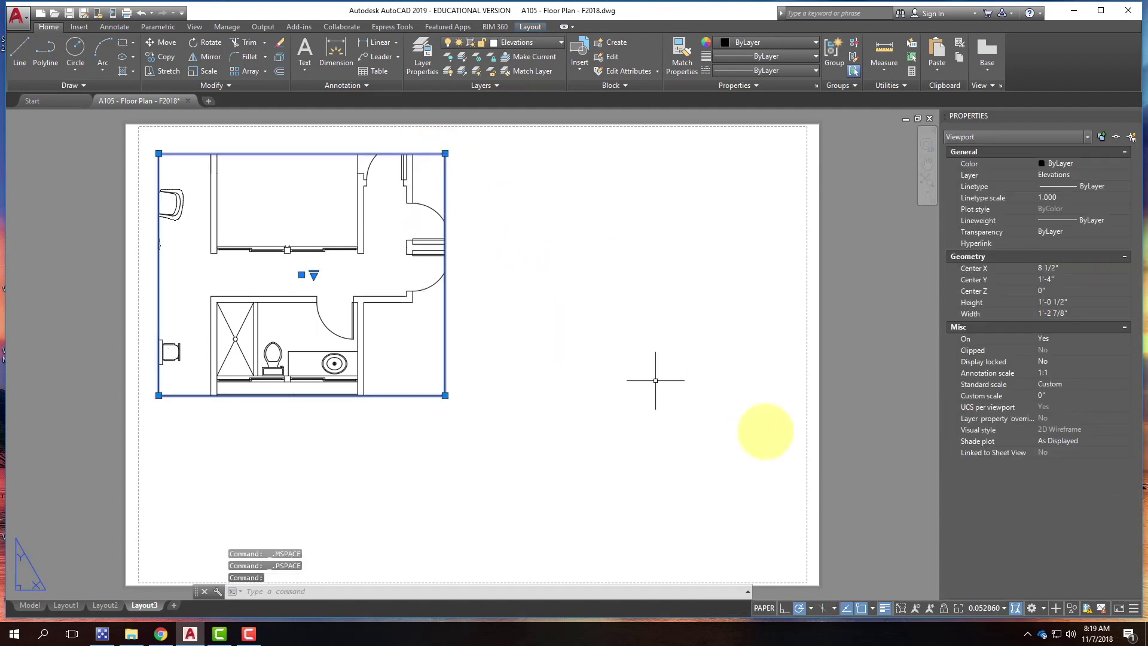
pyautogui.click(1060, 385)
pyautogui.click(1074, 385)
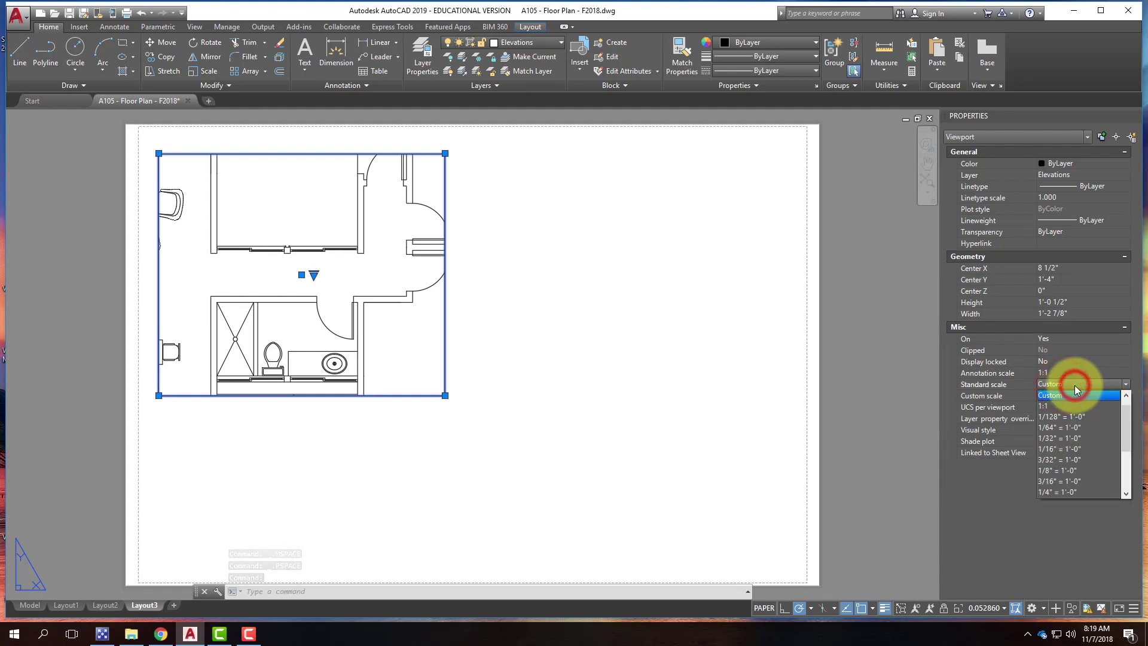
pyautogui.click(1074, 491)
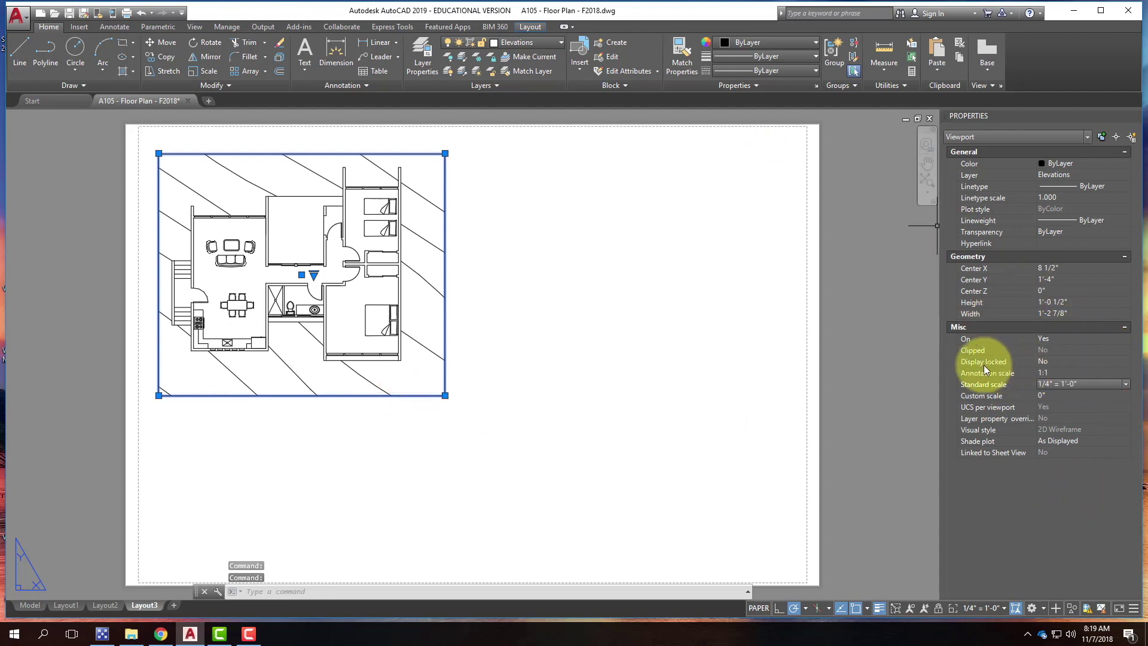
pyautogui.click(1053, 361)
pyautogui.click(1057, 371)
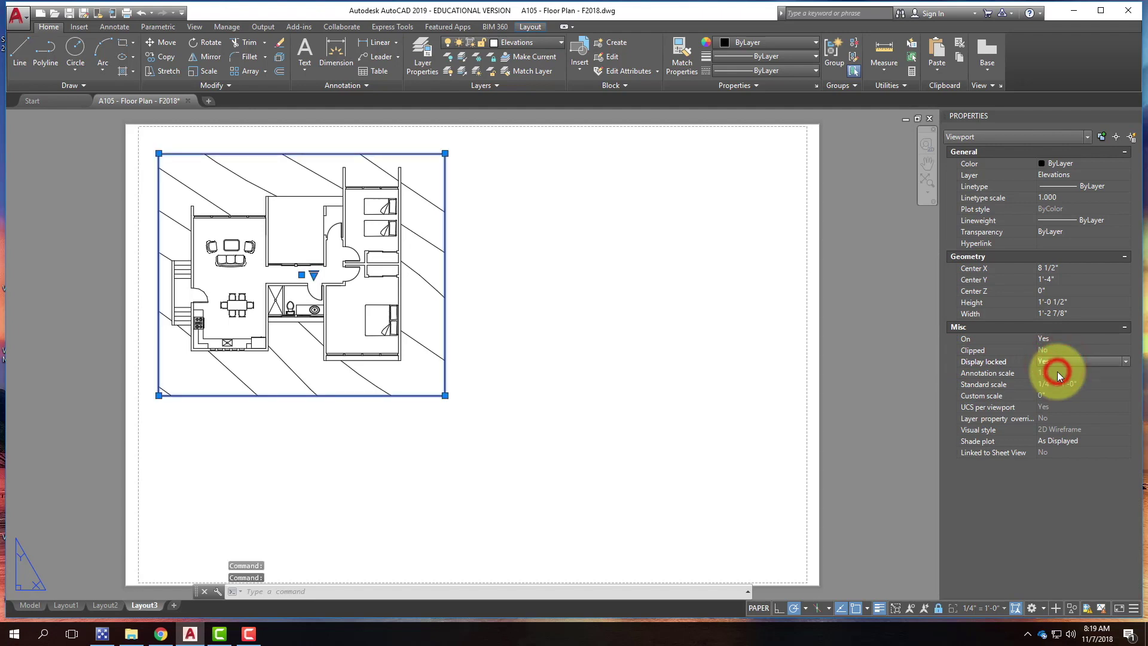
# Activate the locked viewport, zoom in and out to test its display lock, and return to paper space.
pyautogui.doubleClick(299, 252)
pyautogui.scroll(2, 297, 250)
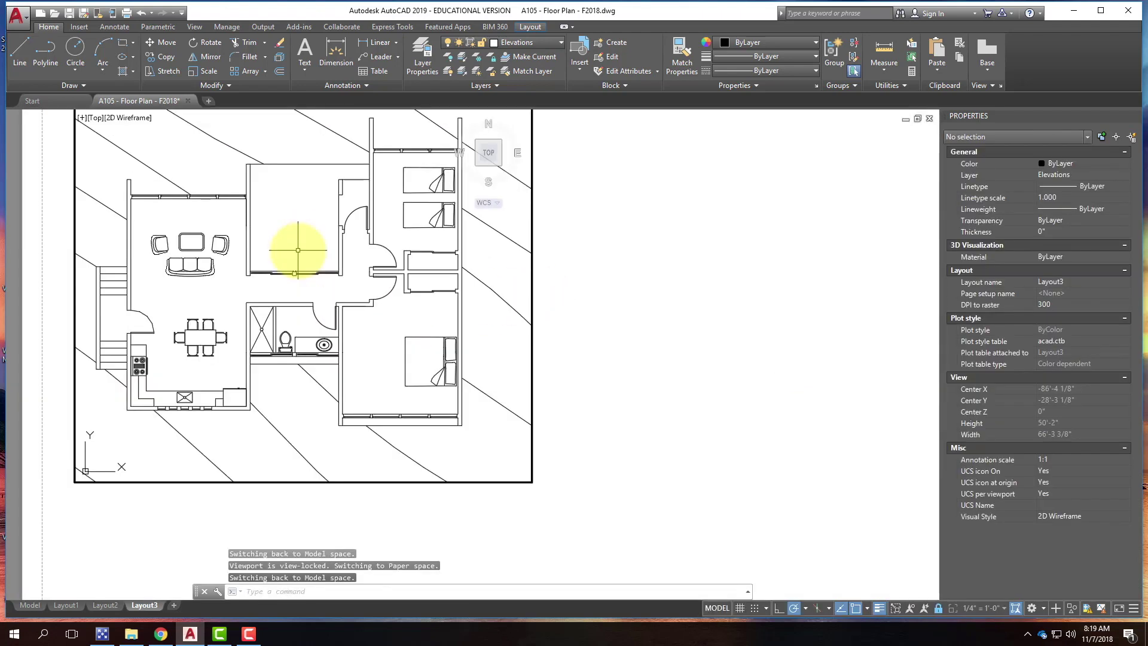
pyautogui.scroll(-2, 298, 250)
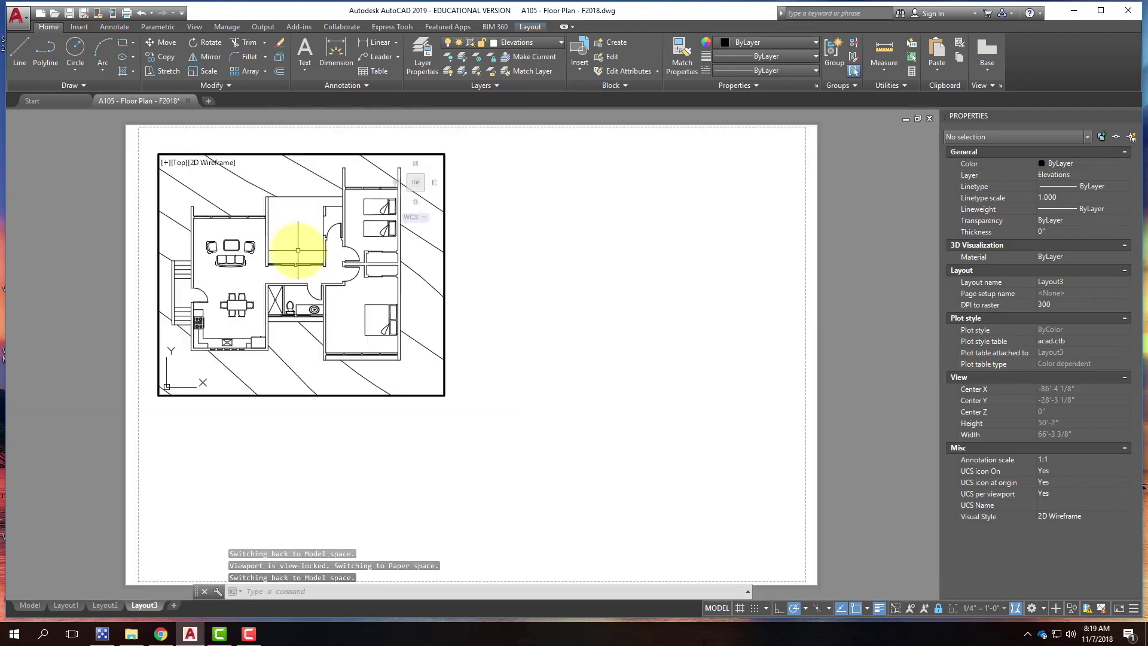
pyautogui.doubleClick(578, 263)
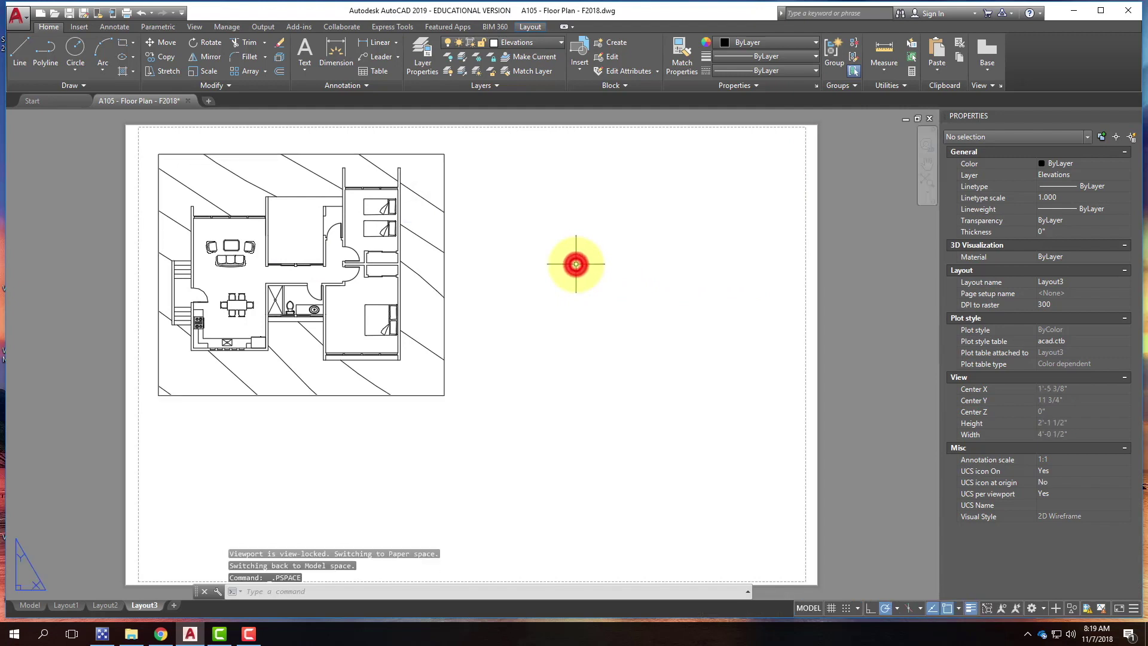
# Unlock the floor plan viewport's display and deselect the viewport.
pyautogui.click(444, 270)
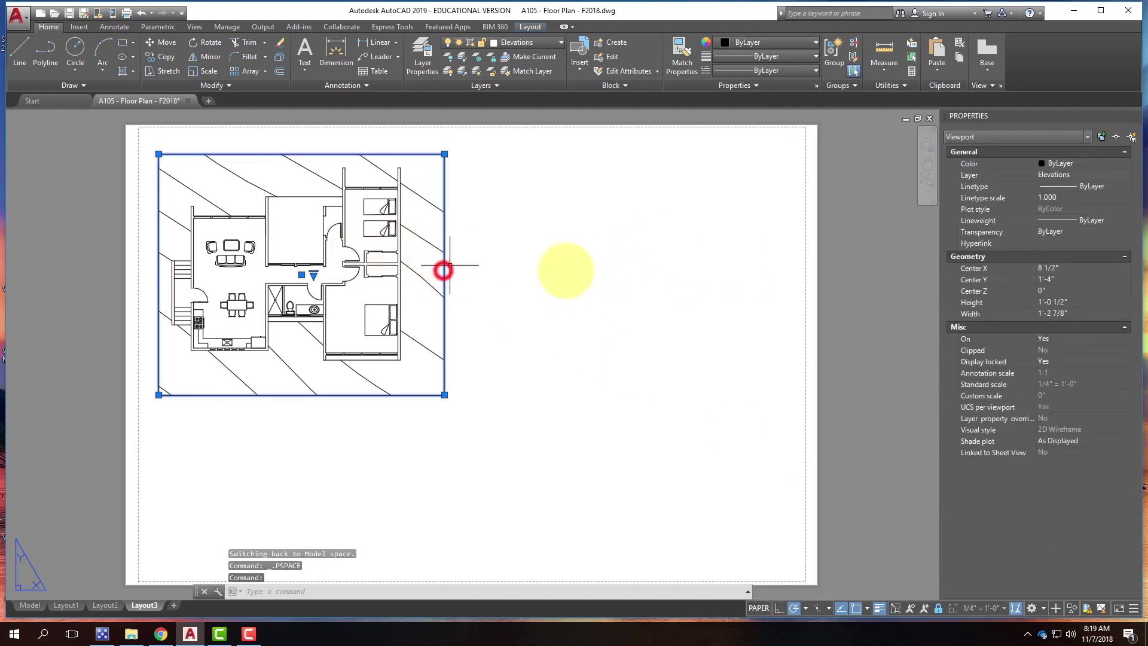
pyautogui.click(1068, 361)
pyautogui.click(1085, 361)
pyautogui.click(1075, 382)
pyautogui.press('Escape')
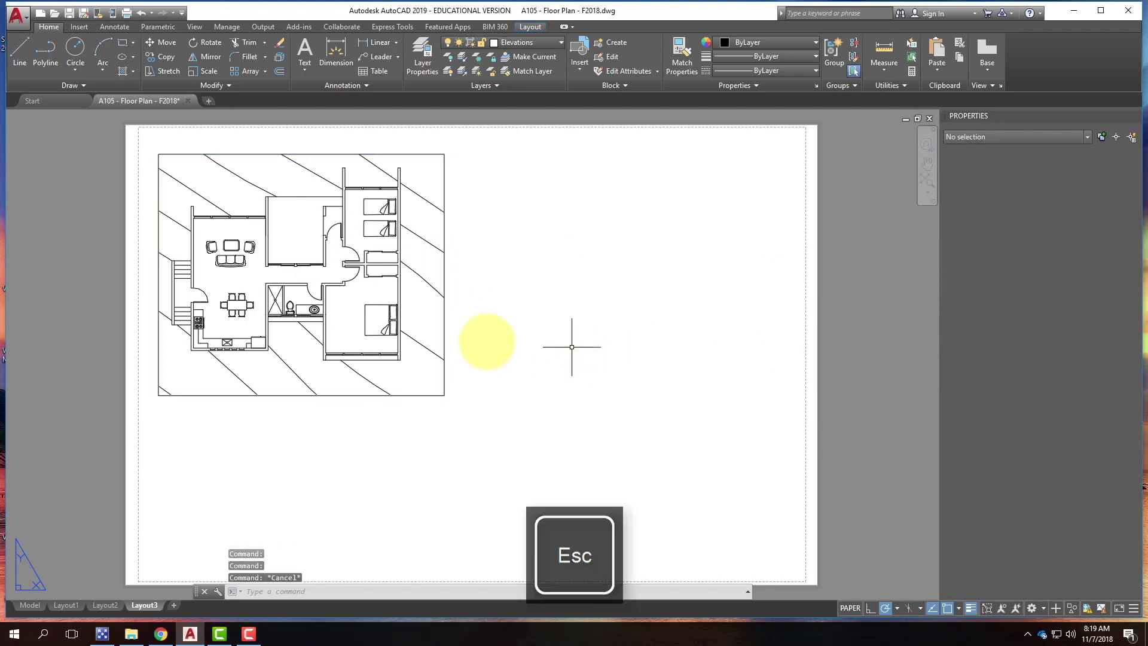
# Activate the viewport while zoomed in on the column in the hallway window wall, and inspect the line beside the column.
pyautogui.scroll(-2, 475, 269)
pyautogui.scroll(2, 457, 260)
pyautogui.scroll(6, 457, 260)
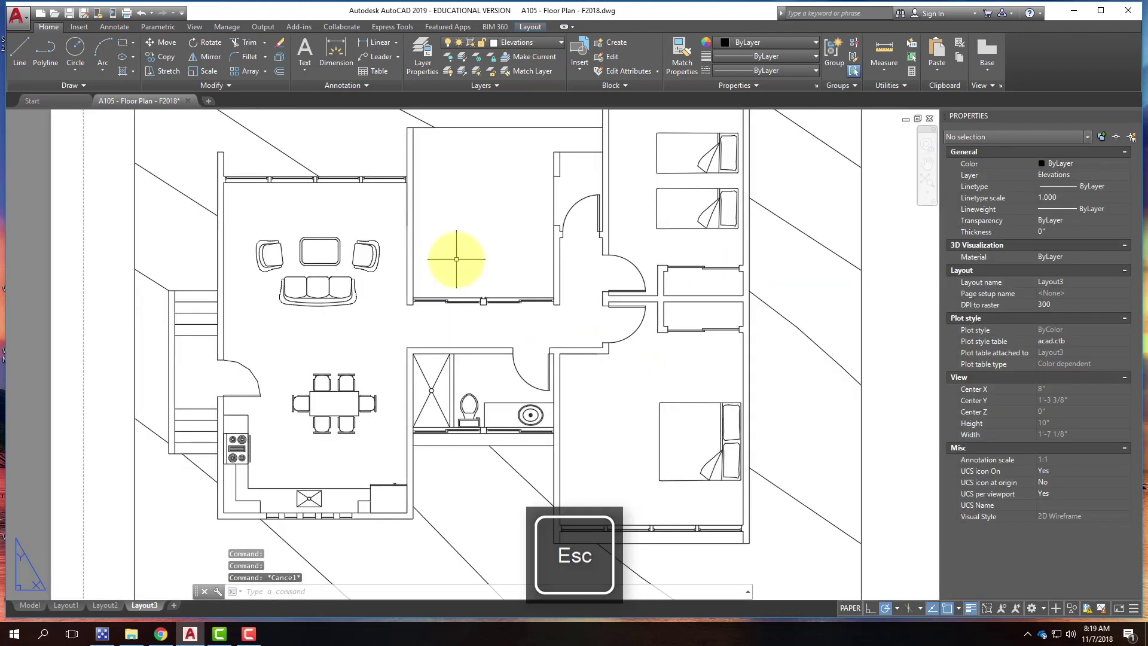
pyautogui.scroll(1, 529, 299)
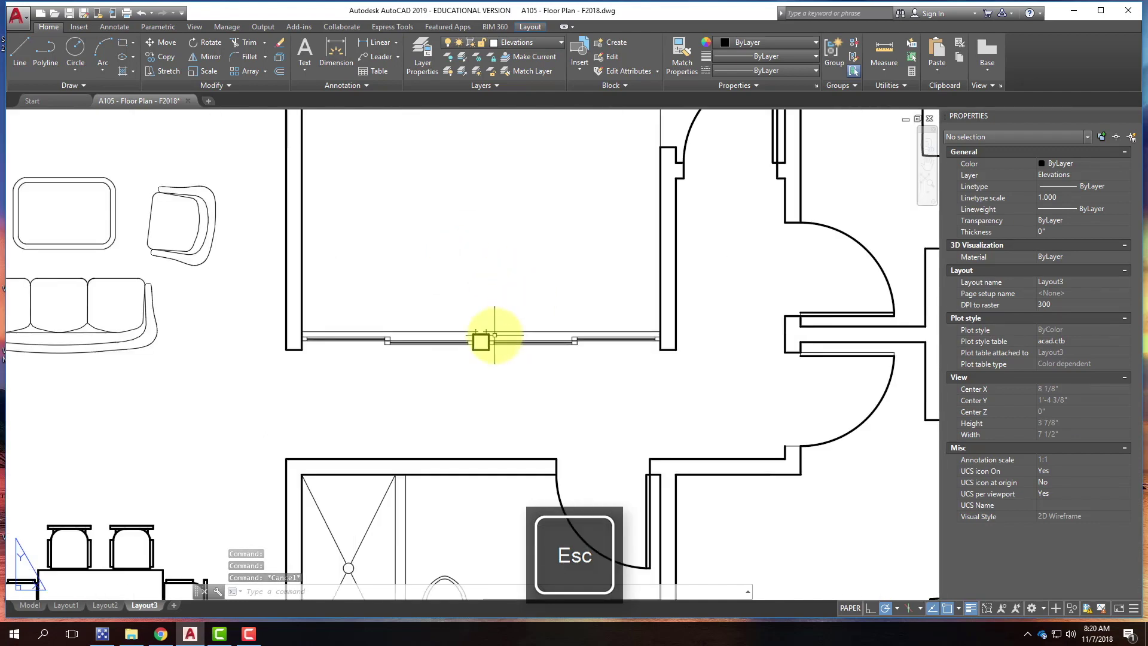
pyautogui.scroll(4, 482, 333)
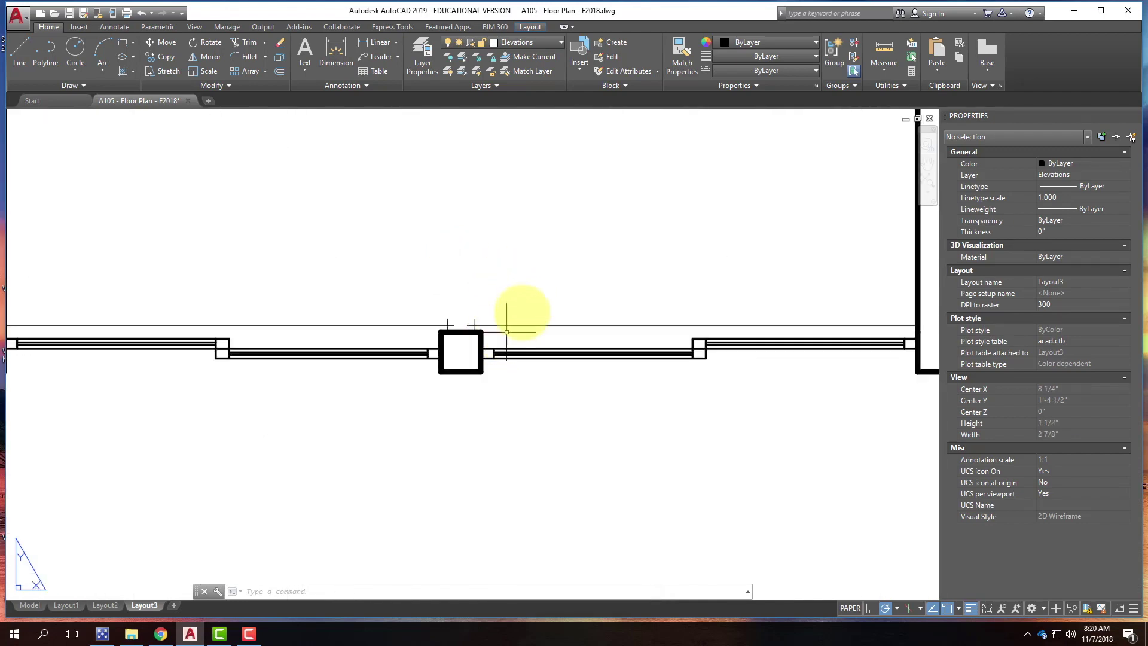
pyautogui.doubleClick(532, 264)
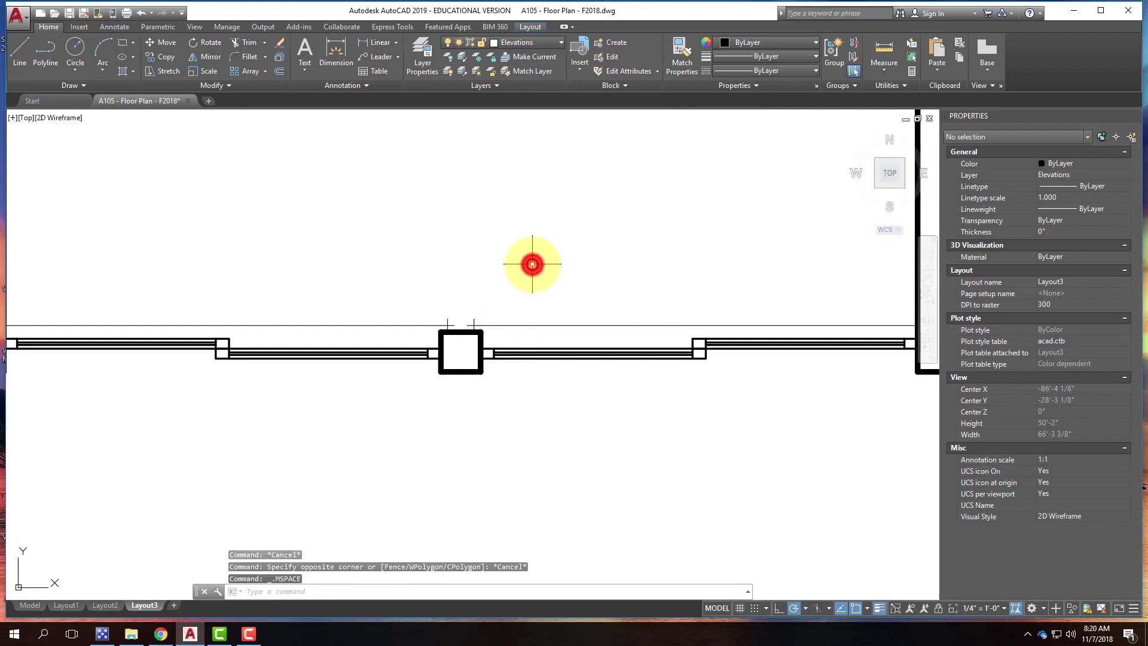
pyautogui.click(506, 327)
pyautogui.click(476, 317)
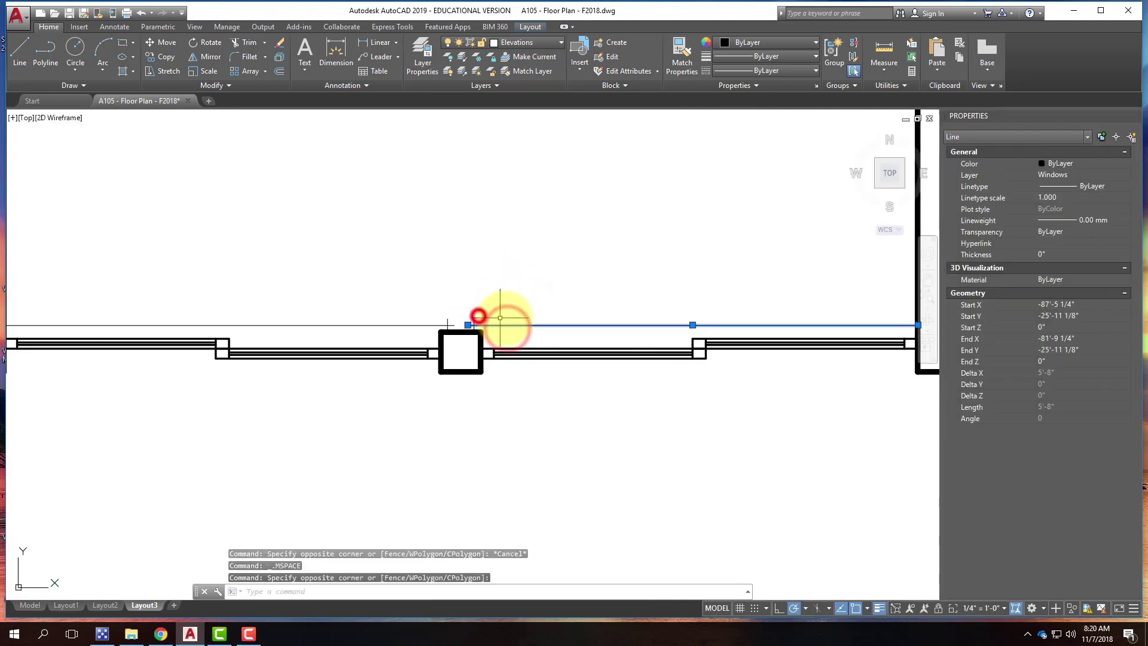
pyautogui.press('Escape')
pyautogui.press('Escape')
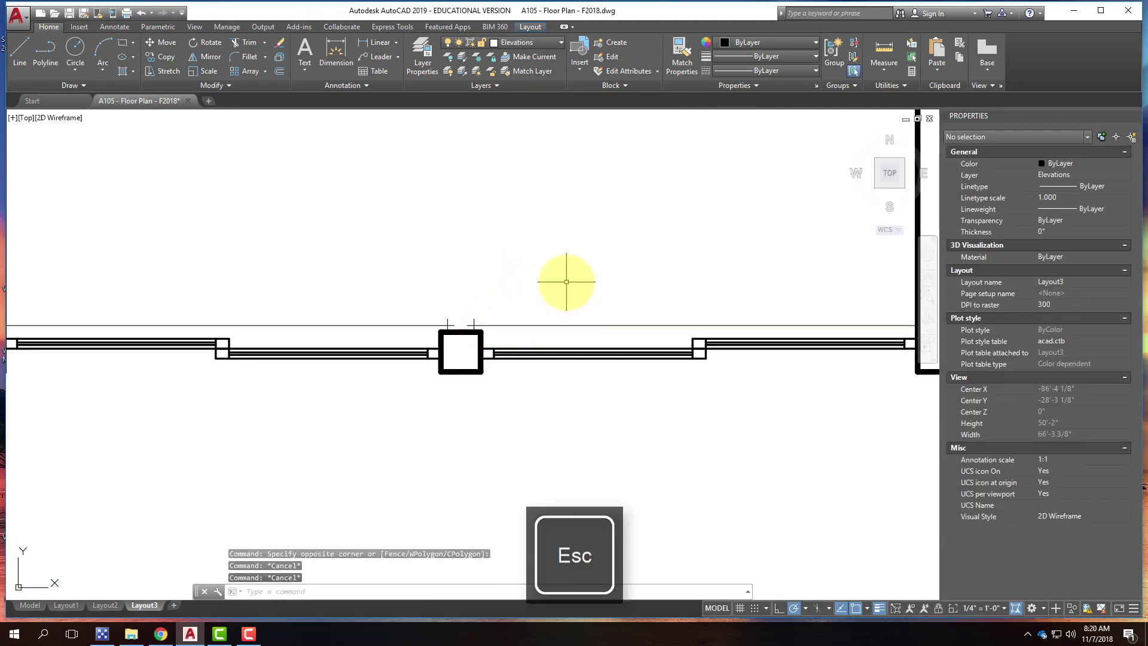
# Zoom far out inside the unlocked viewport, then undo the zoom and the viewport activation to get back to paper space.
pyautogui.scroll(-20, 566, 282)
pyautogui.scroll(-15, 566, 282)
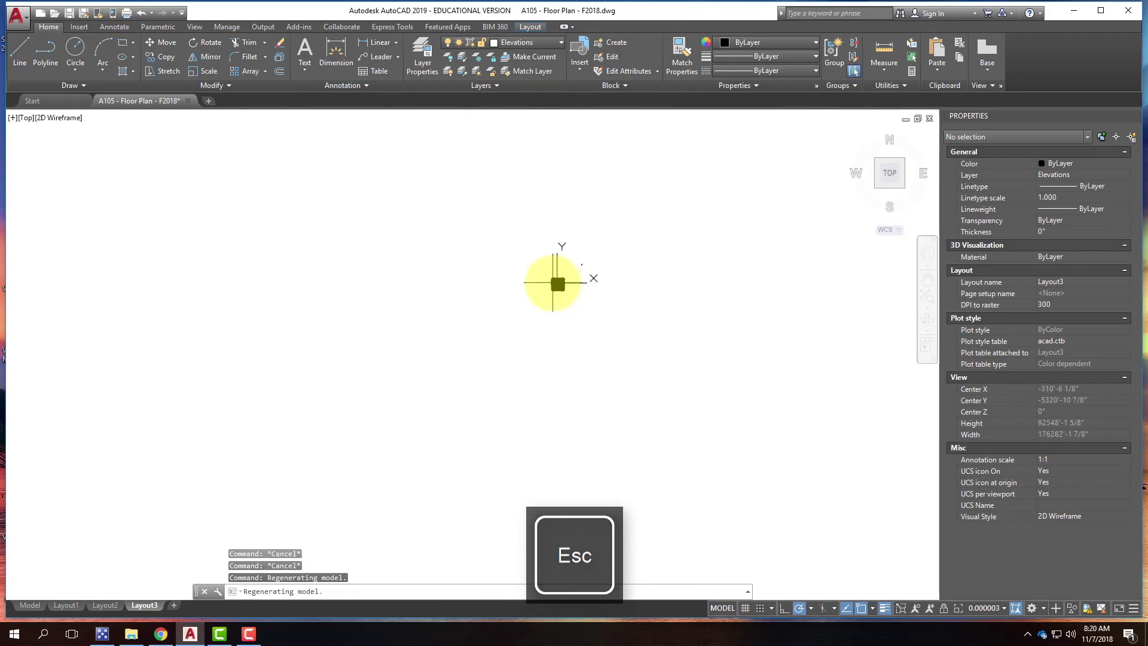
pyautogui.scroll(-8, 541, 285)
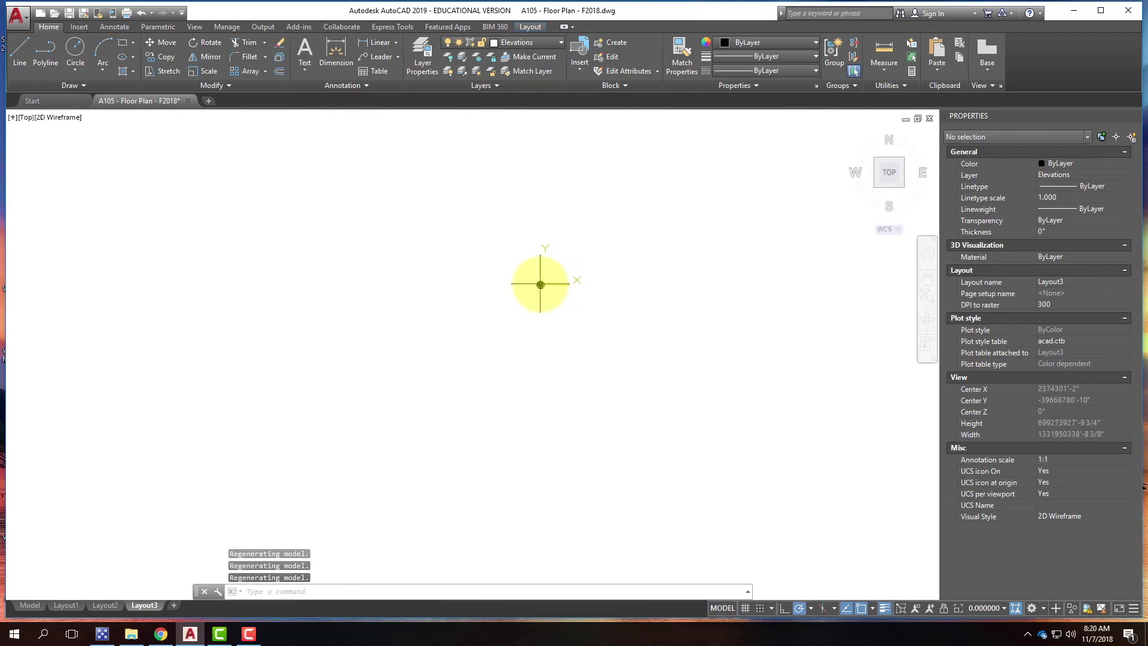
pyautogui.scroll(-3, 540, 284)
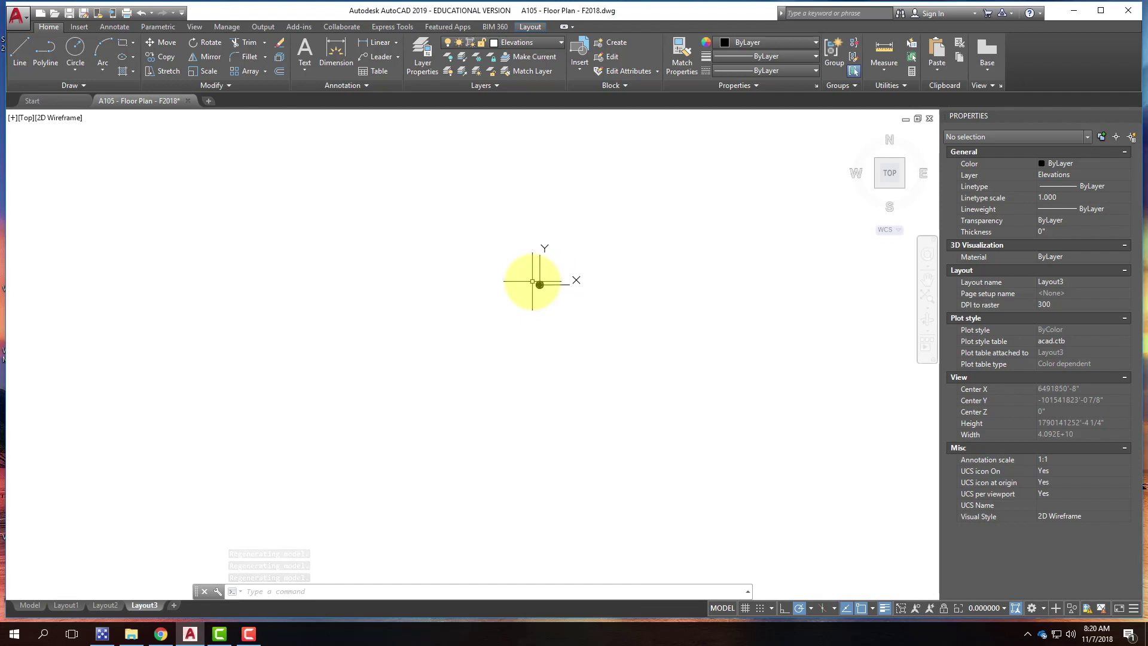
pyautogui.hotkey('ctrl', 'z')
pyautogui.hotkey('ctrl', 'z')
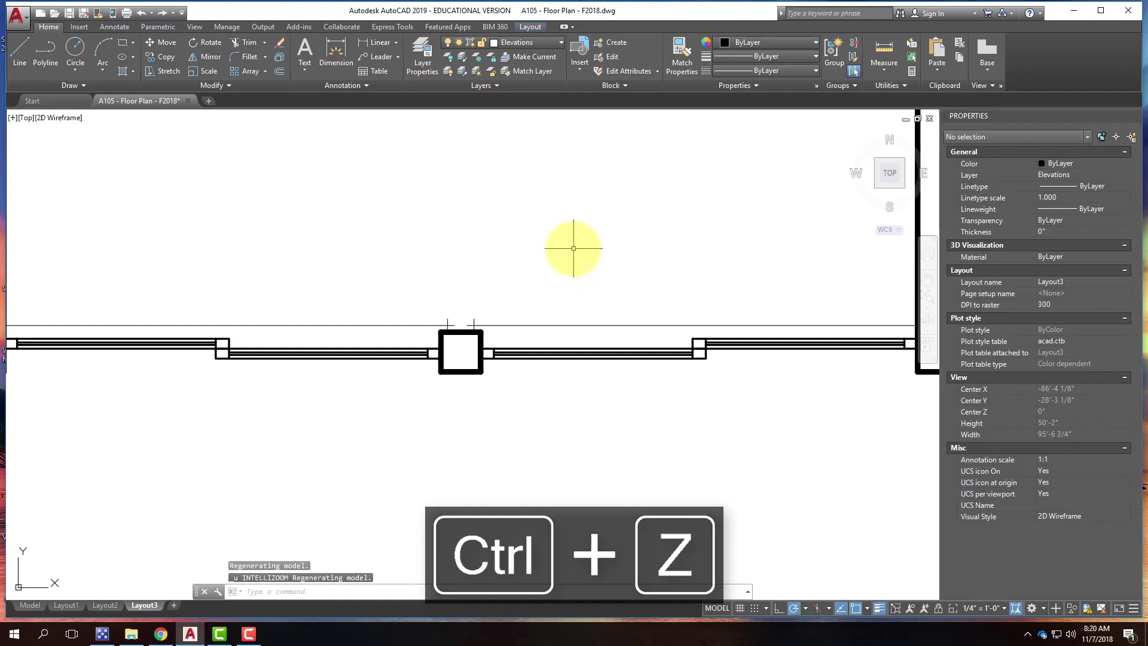
pyautogui.scroll(-10, 513, 274)
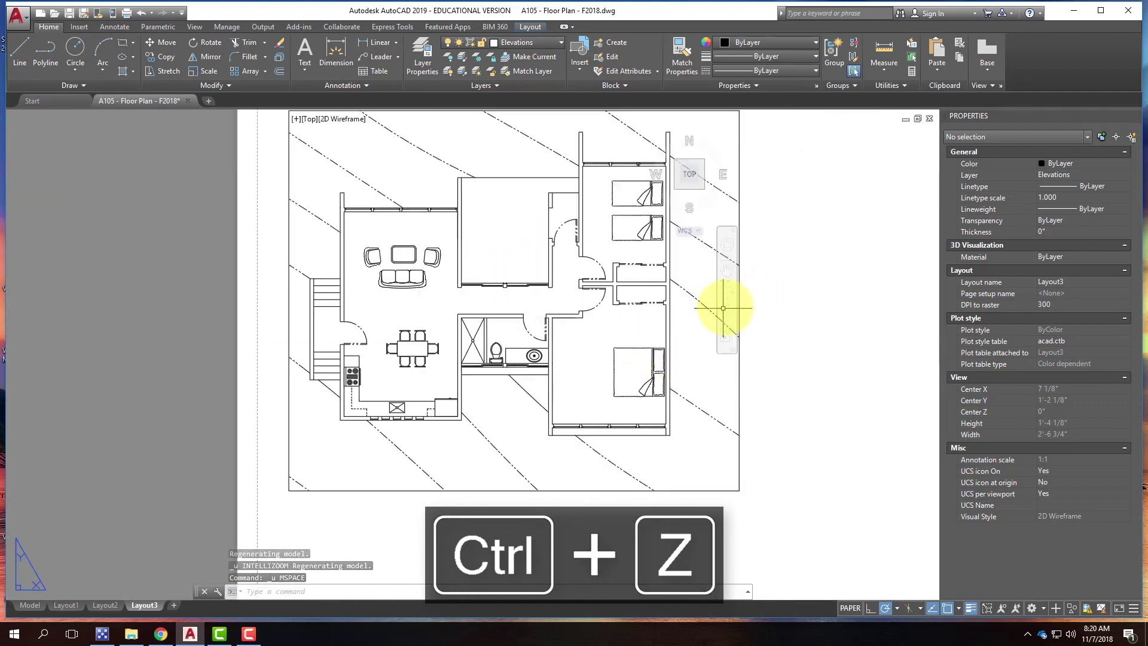
pyautogui.press('Escape')
pyautogui.press('Escape')
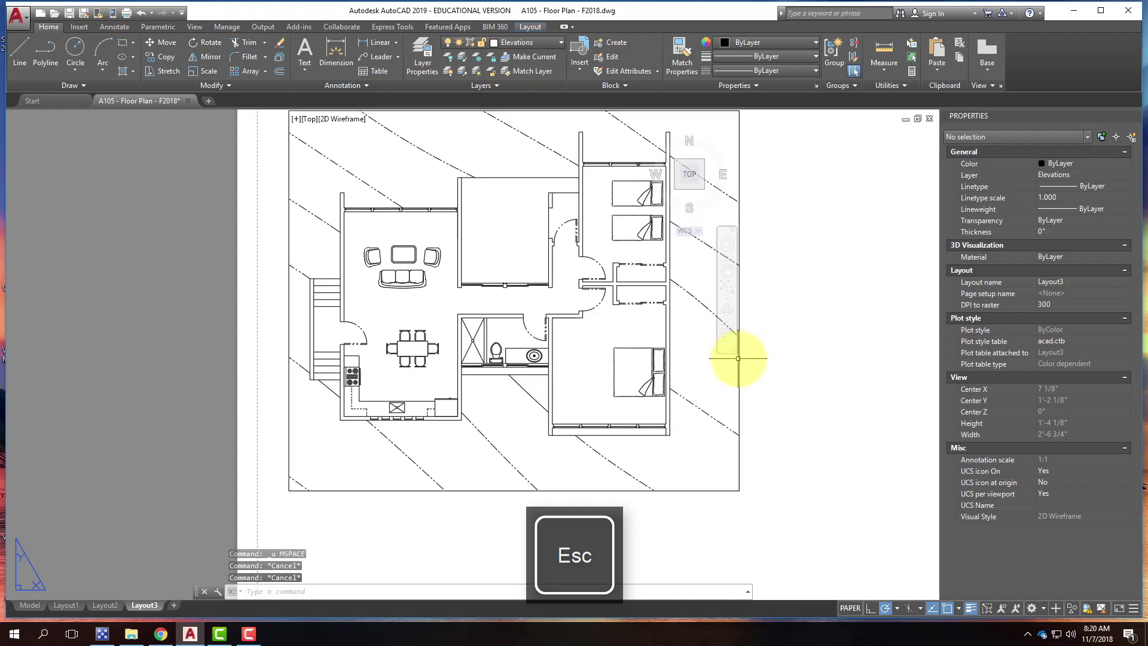
# Lock the floor plan viewport's display again and deselect the viewport.
pyautogui.click(739, 357)
pyautogui.click(1061, 360)
pyautogui.click(1065, 363)
pyautogui.click(1062, 381)
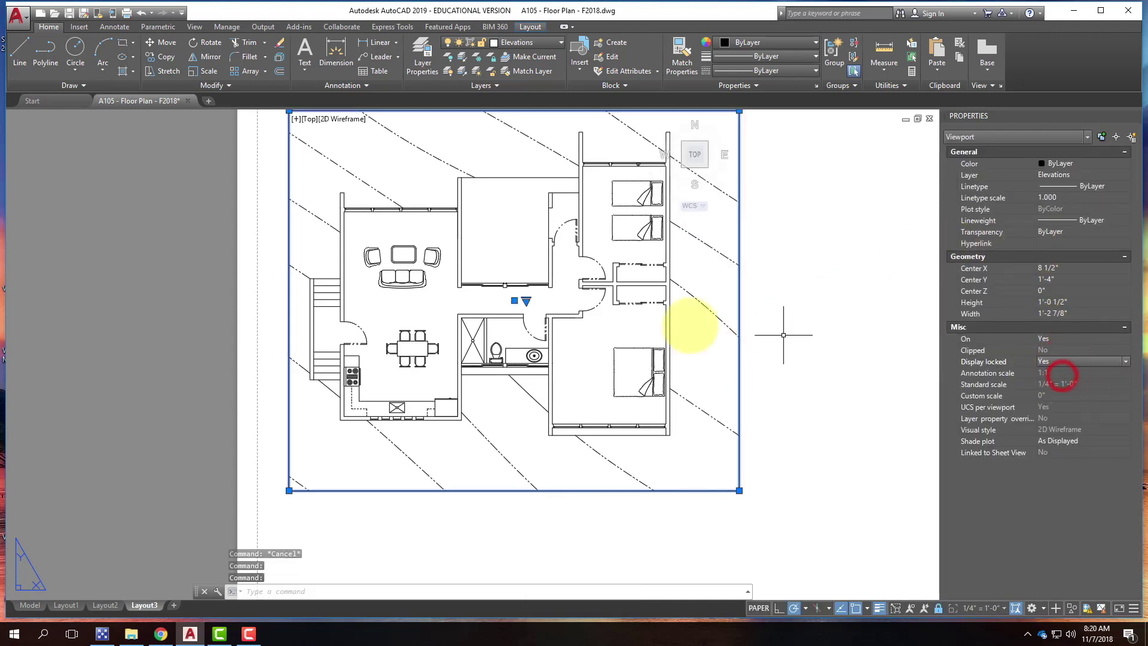
pyautogui.press('Escape')
# Activate the locked viewport near the hallway column, test selecting the column and zooming out, and return to paper space.
pyautogui.scroll(6, 492, 281)
pyautogui.doubleClick(482, 253)
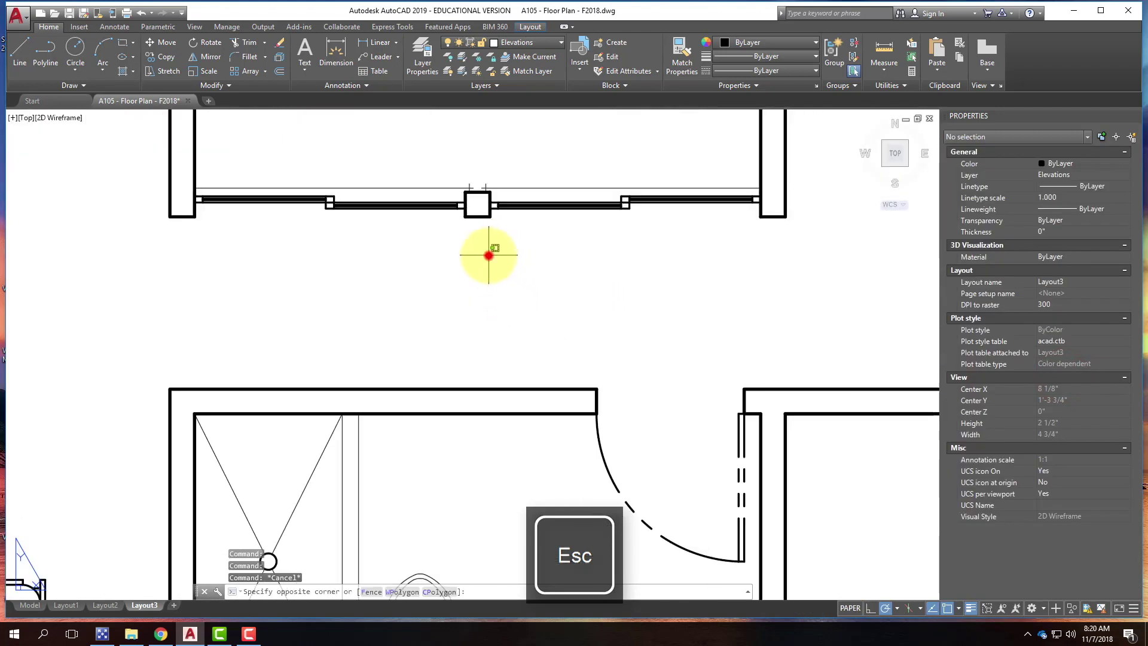
pyautogui.click(490, 199)
pyautogui.press('Escape')
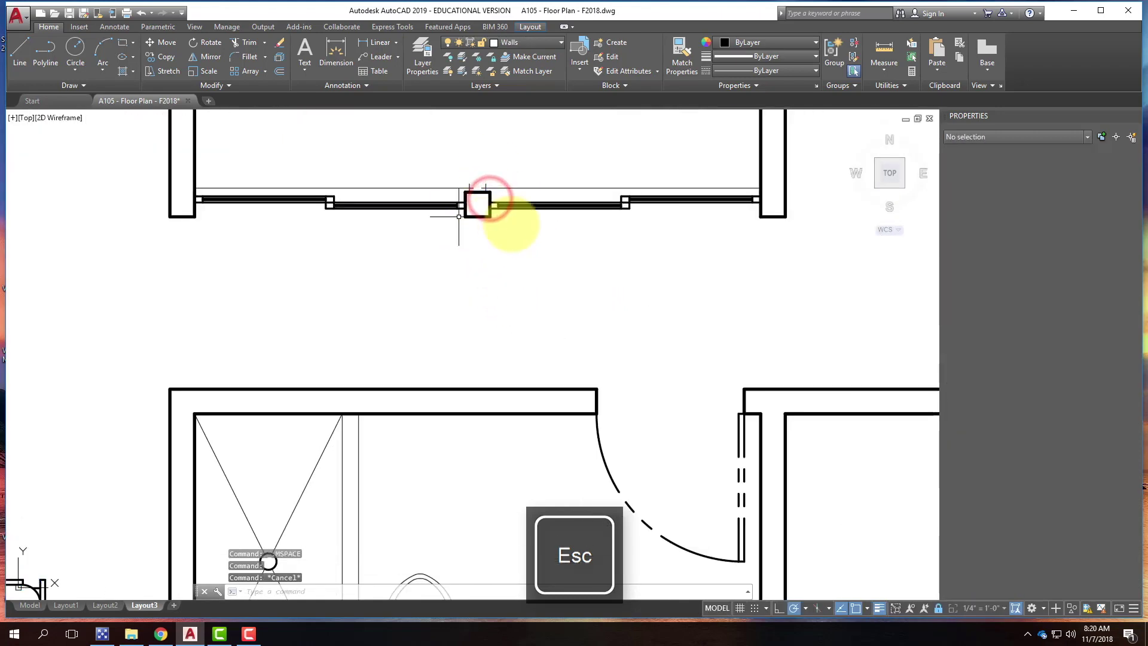
pyautogui.scroll(-5, 500, 236)
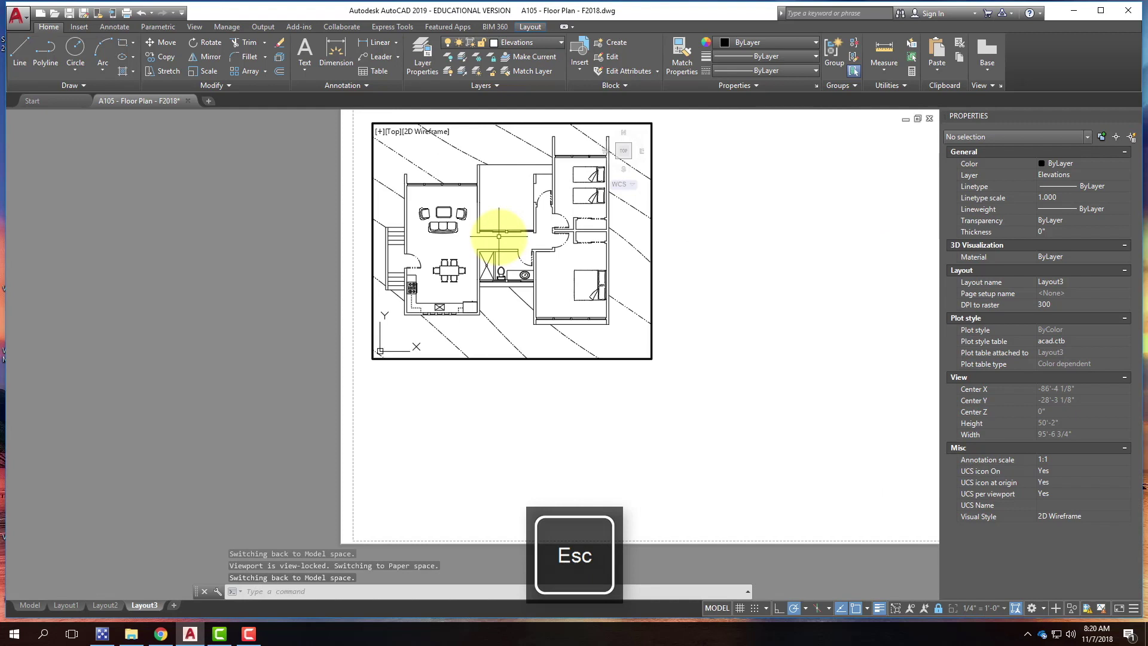
pyautogui.doubleClick(712, 241)
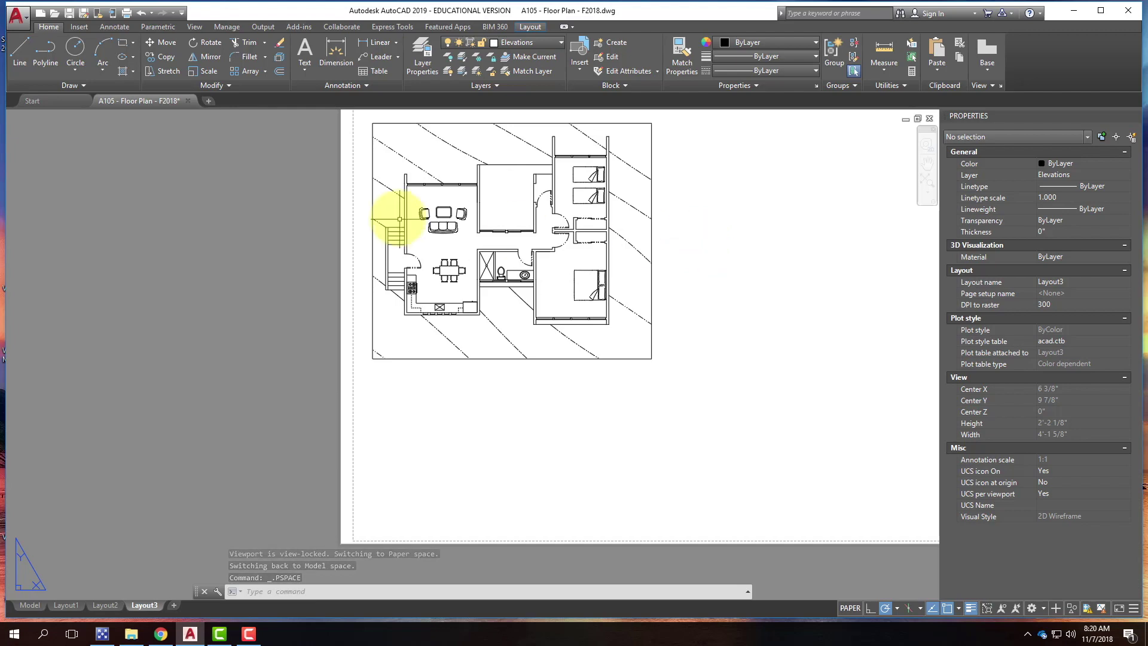
# Examine the doors and closets up close, and the floor plan viewport's placement on the whole sheet.
pyautogui.scroll(-2, 410, 287)
pyautogui.scroll(10, 478, 257)
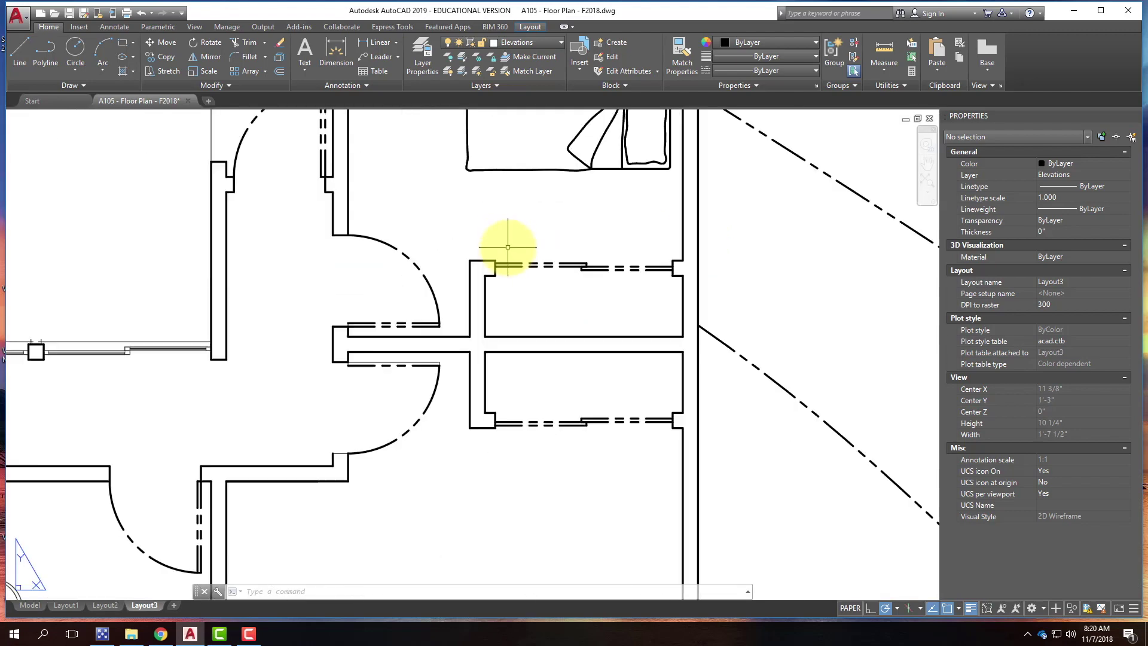
pyautogui.scroll(-3, 383, 380)
pyautogui.scroll(-5, 359, 378)
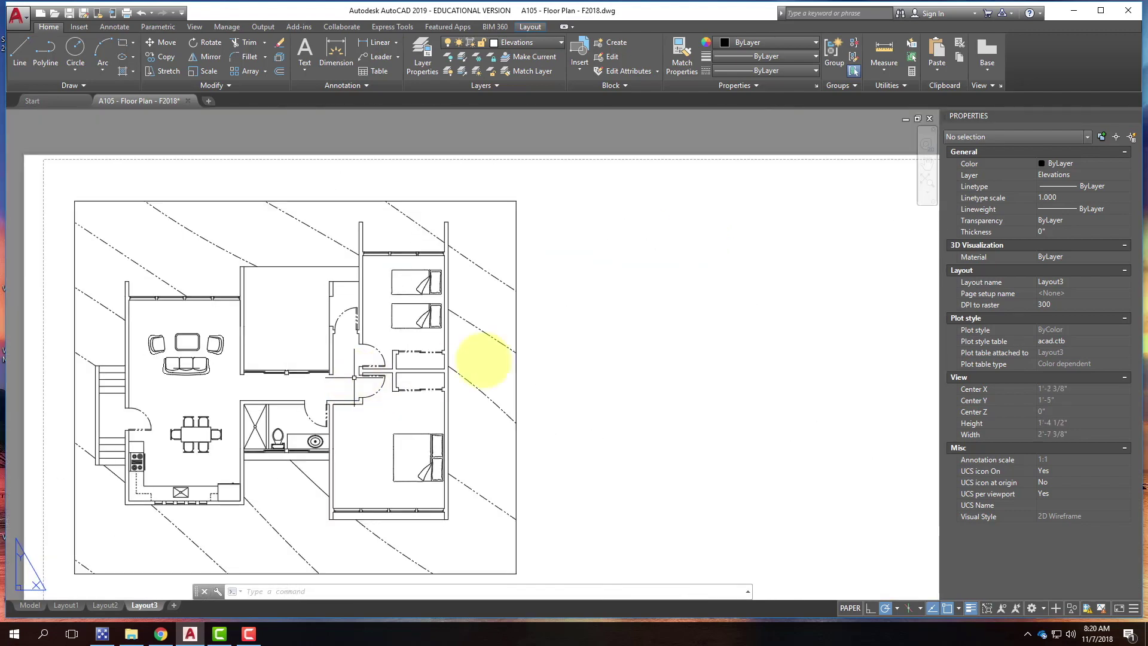
pyautogui.scroll(-1, 627, 269)
pyautogui.scroll(5, 445, 329)
pyautogui.scroll(-2, 445, 329)
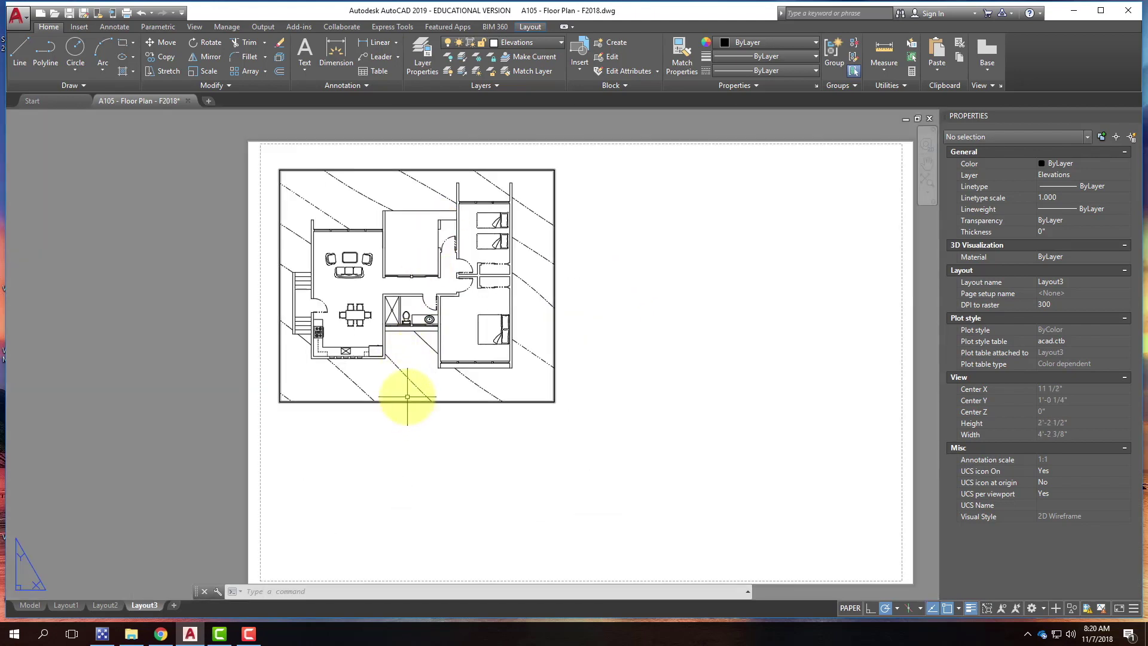
pyautogui.scroll(-3, 451, 266)
pyautogui.scroll(3, 437, 320)
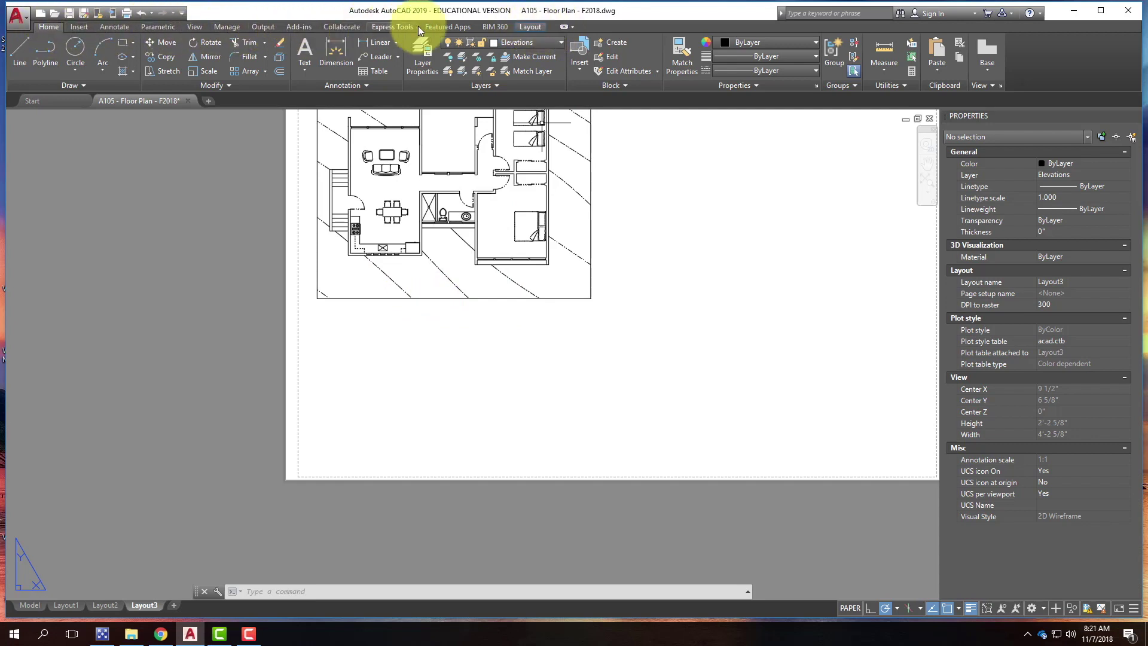
pyautogui.click(536, 26)
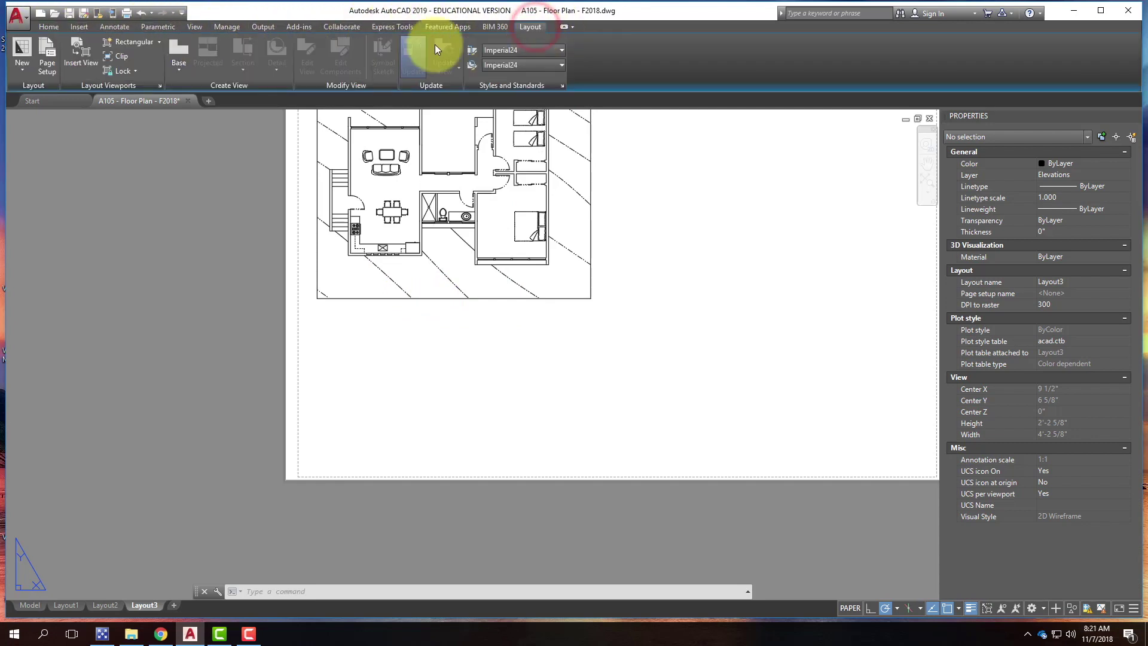
pyautogui.click(179, 66)
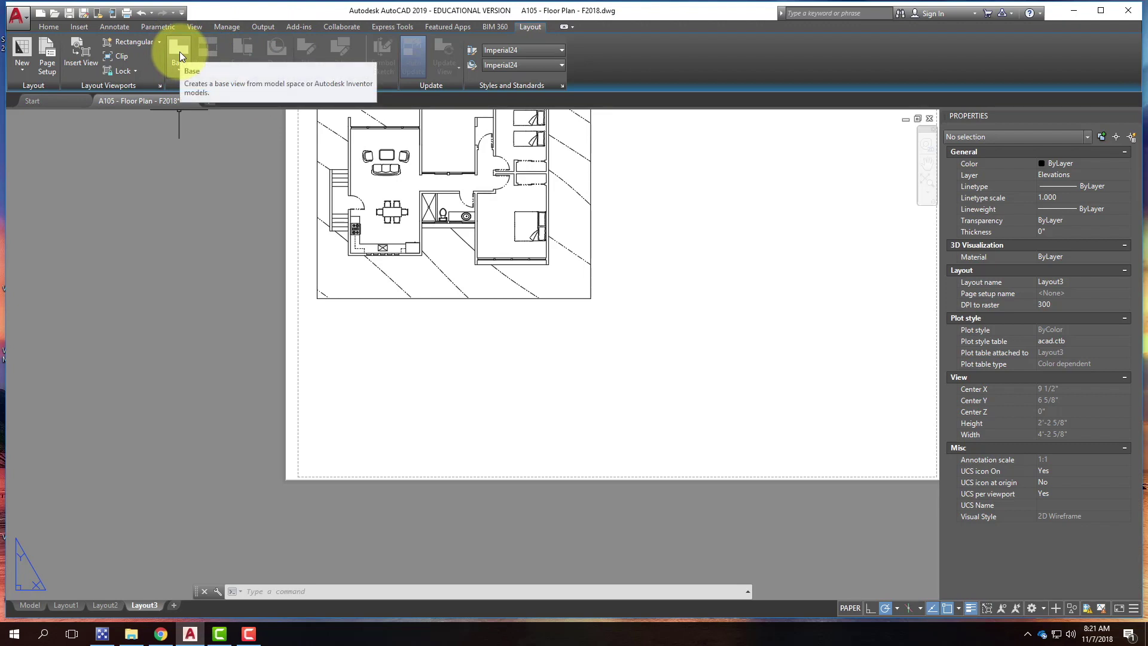
pyautogui.click(22, 67)
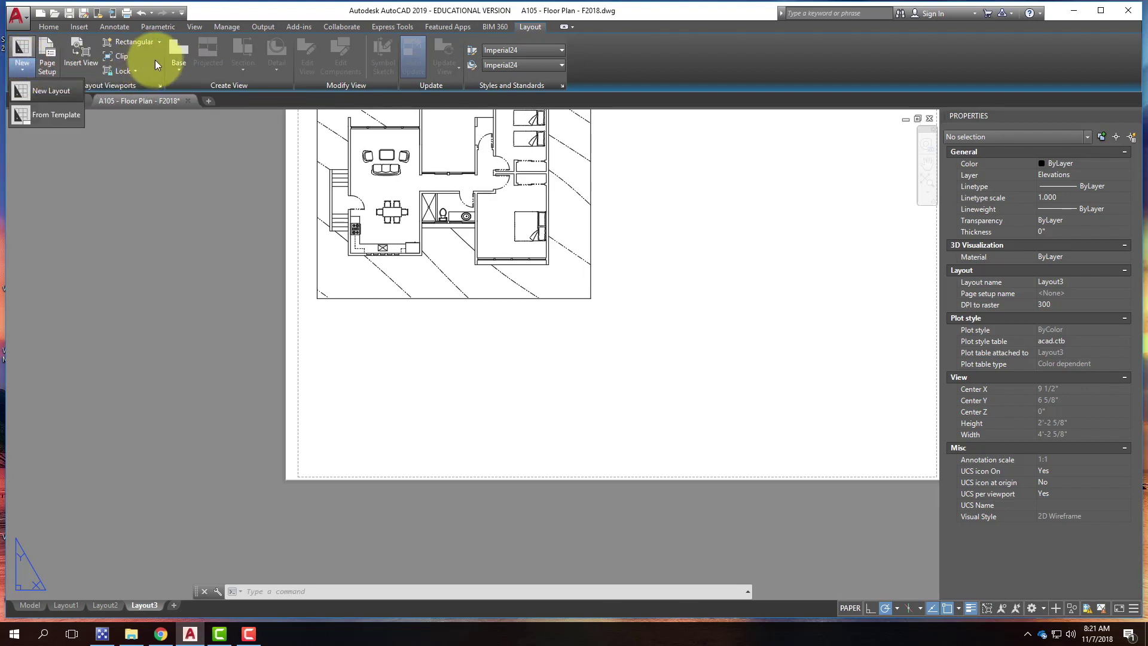
pyautogui.click(204, 70)
pyautogui.click(175, 52)
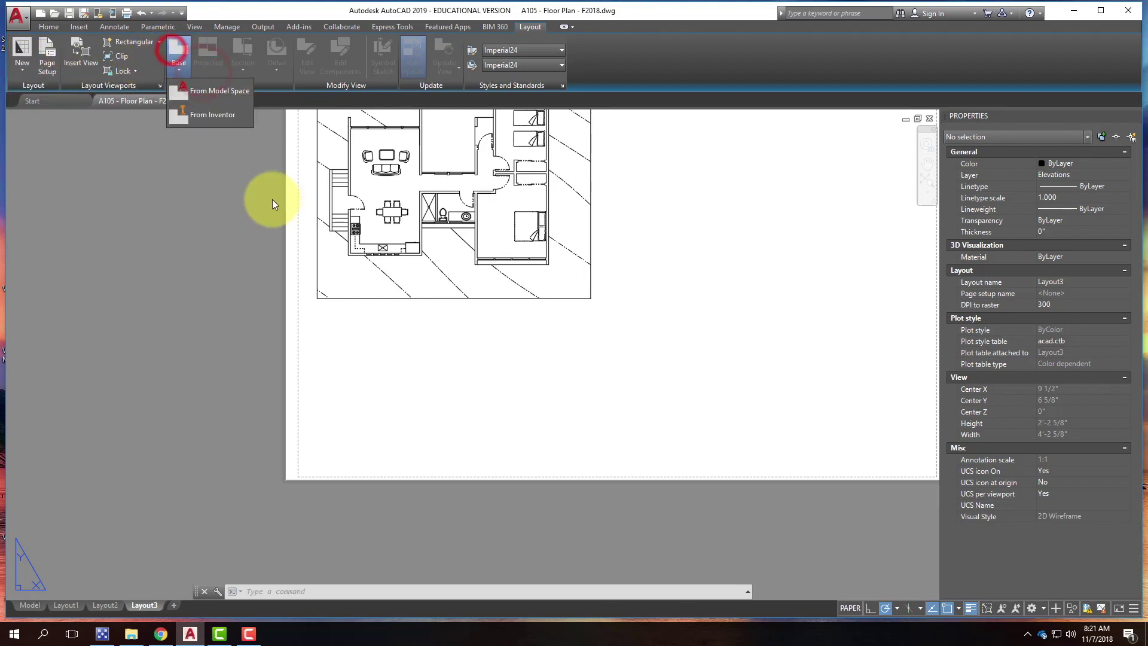
pyautogui.press('Escape')
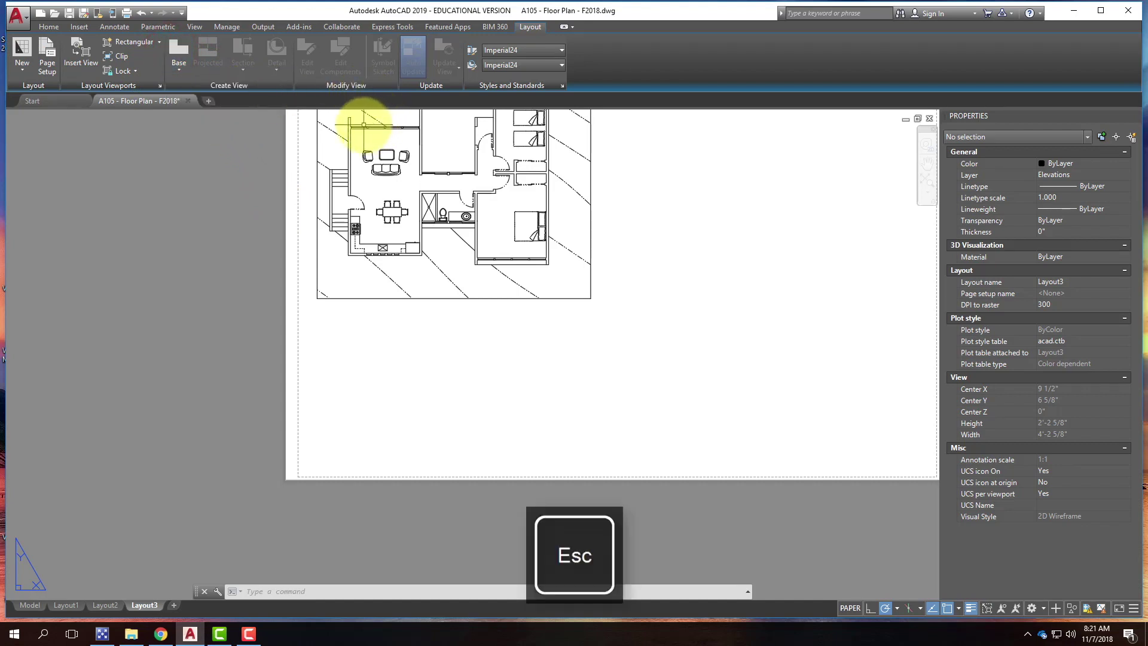
# Create a rectangular viewport about 1'-2 7/8" wide and 7 3/4" high directly below the floor plan viewport.
pyautogui.click(127, 43)
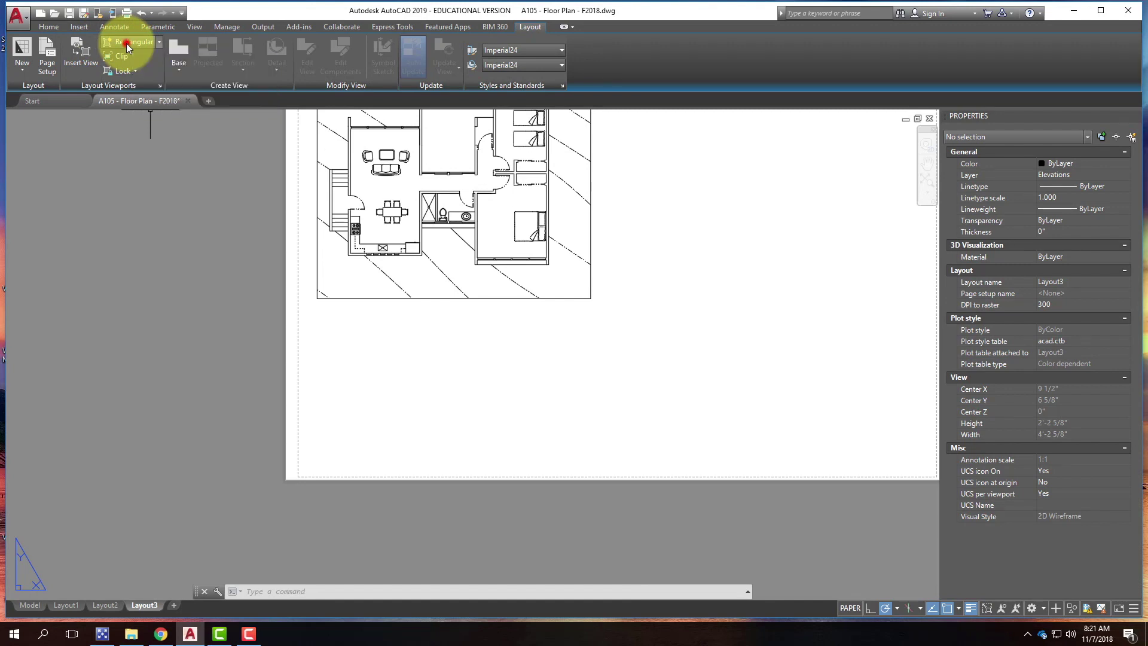
pyautogui.click(318, 309)
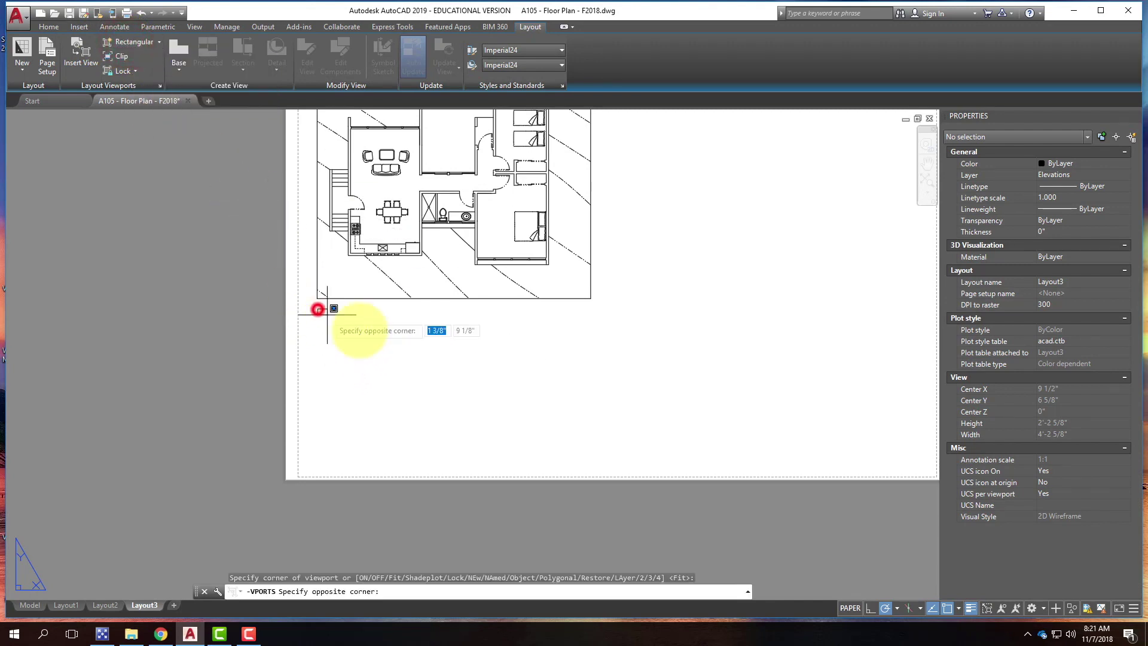
pyautogui.click(591, 452)
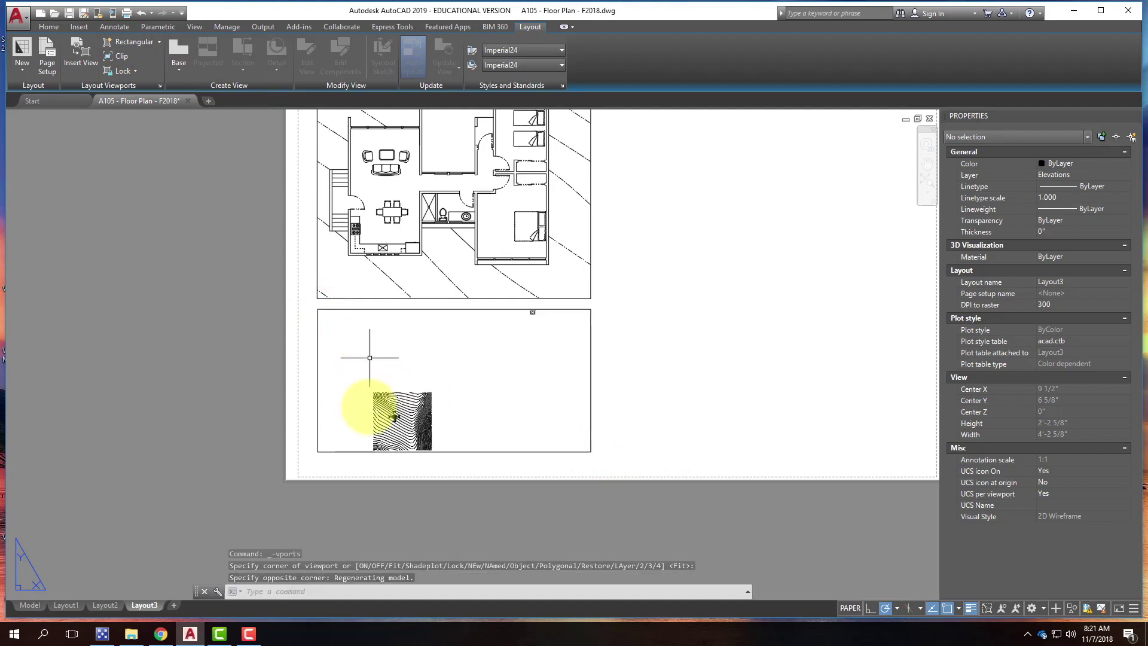
# Frame the elevation drawn below the floor plan inside the new viewport and return to paper space.
pyautogui.doubleClick(416, 366)
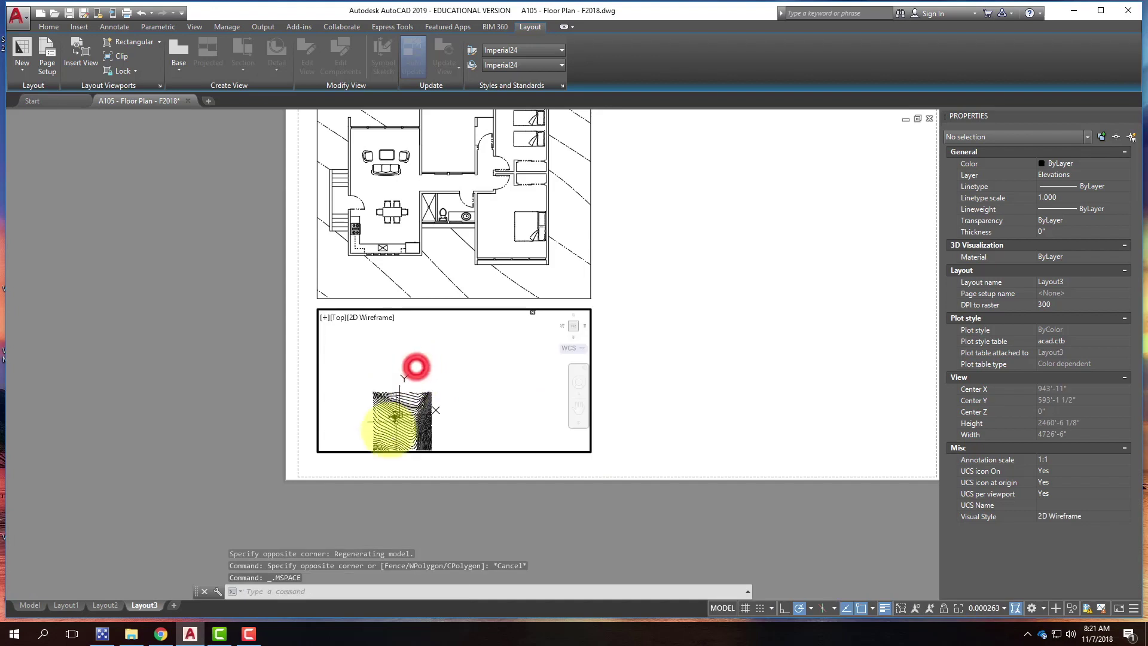
pyautogui.scroll(-5, 389, 397)
pyautogui.scroll(8, 512, 415)
pyautogui.scroll(2, 447, 431)
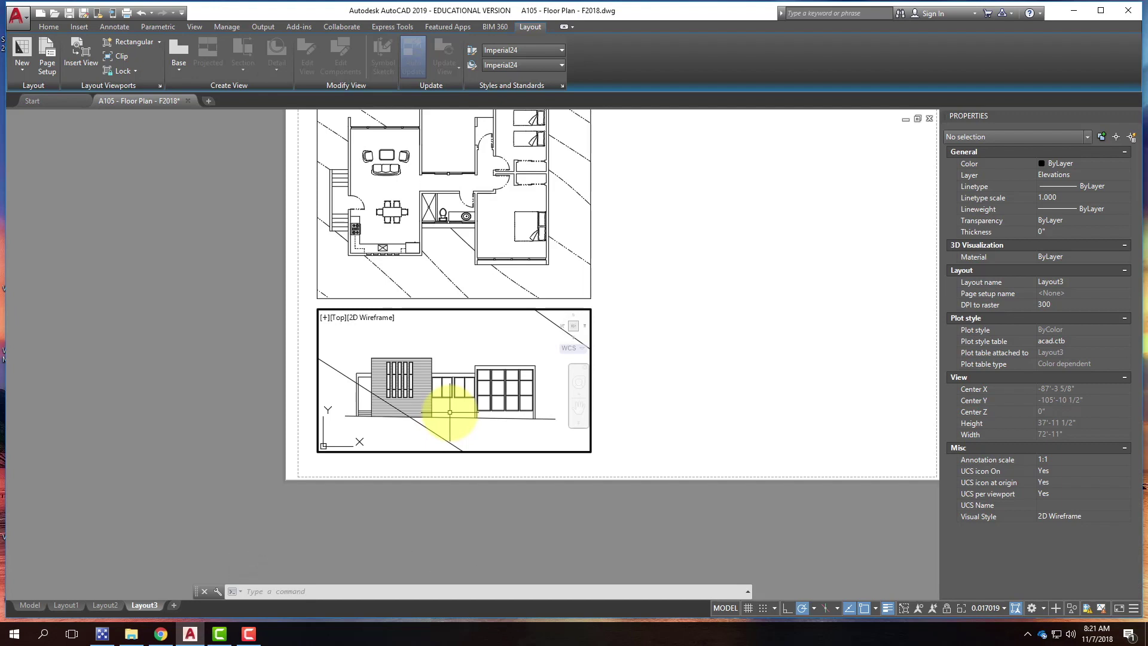
pyautogui.doubleClick(627, 351)
# Set the elevation viewport's standard scale to 1/4" = 1'-0", lock its display, and deselect it.
pyautogui.click(591, 324)
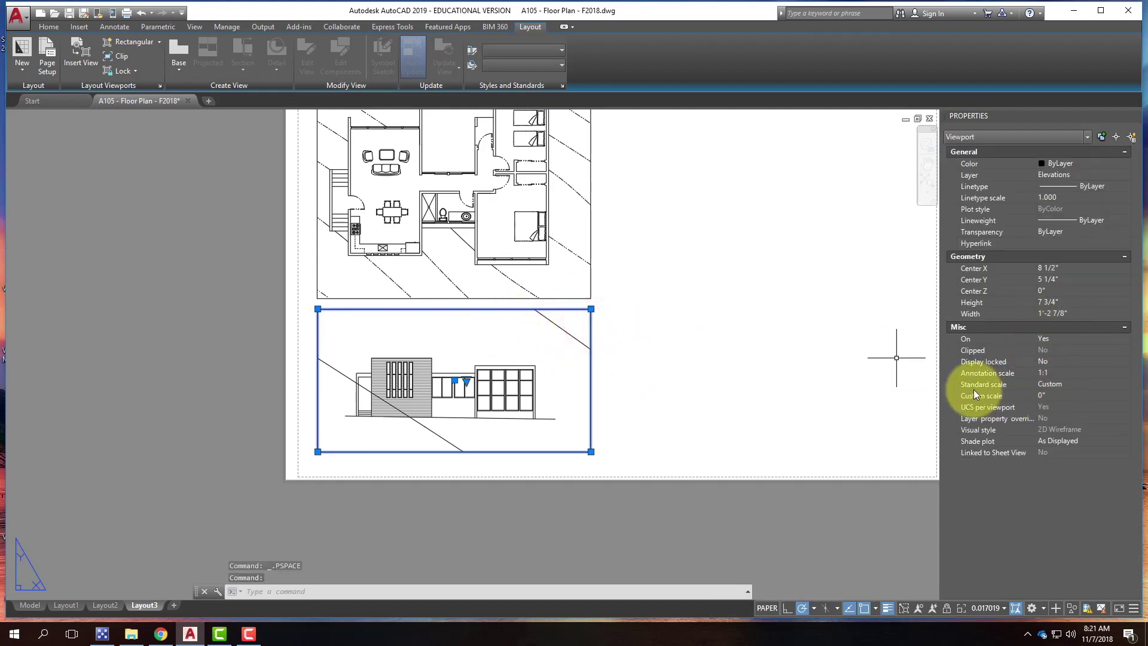
pyautogui.click(1068, 384)
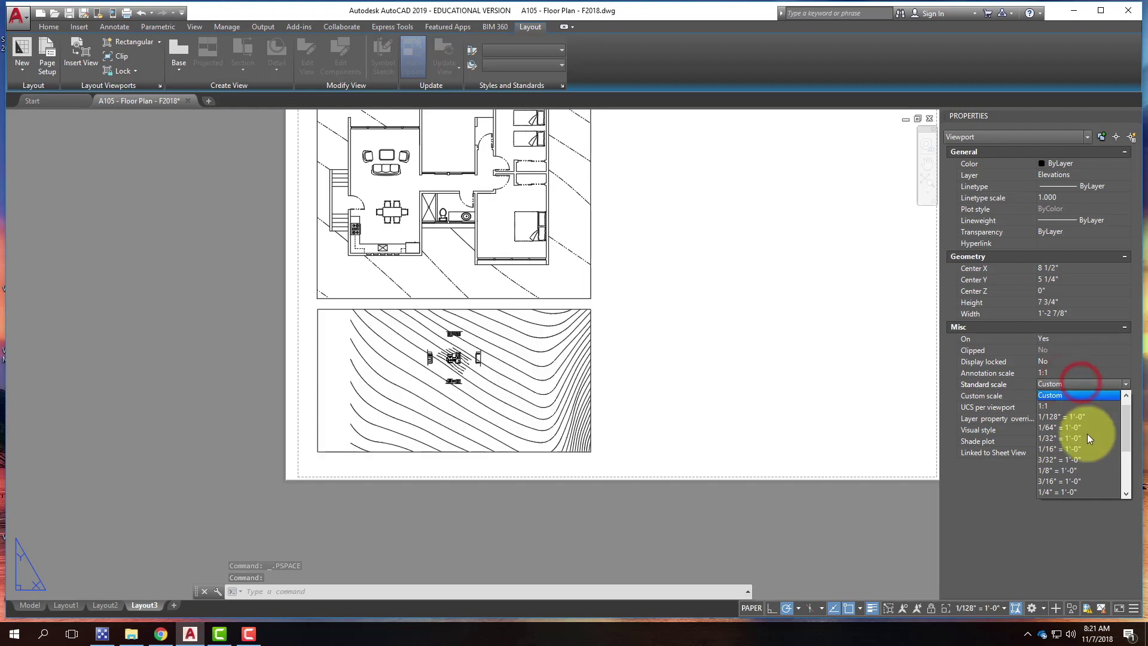
pyautogui.click(1085, 493)
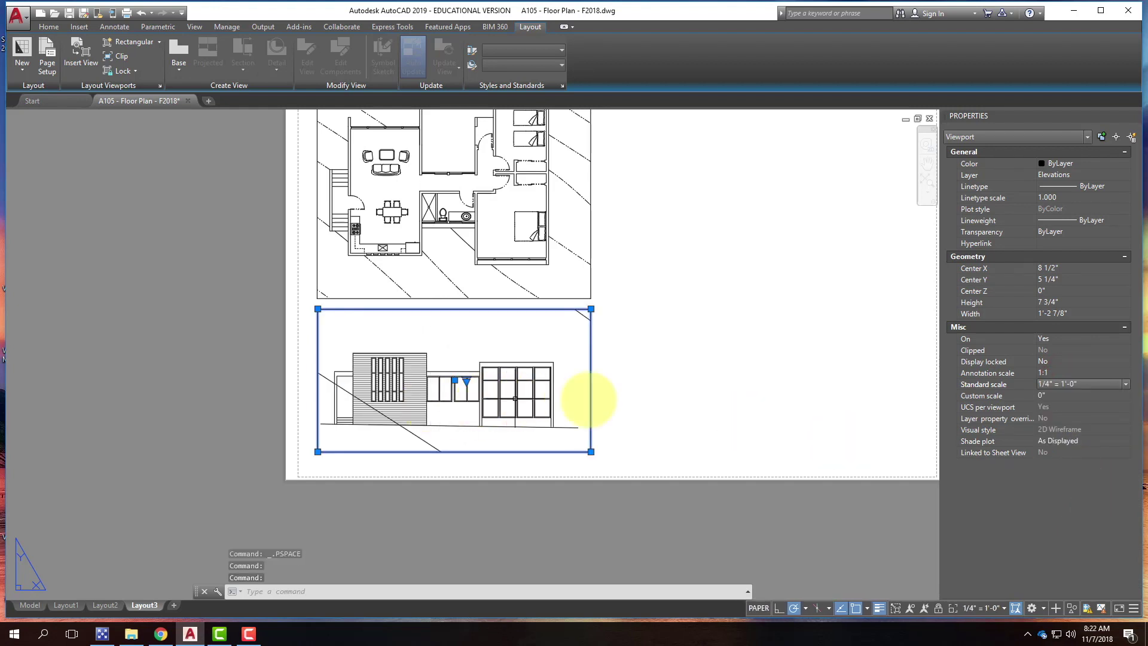
pyautogui.click(1056, 364)
pyautogui.click(1058, 361)
pyautogui.click(1056, 375)
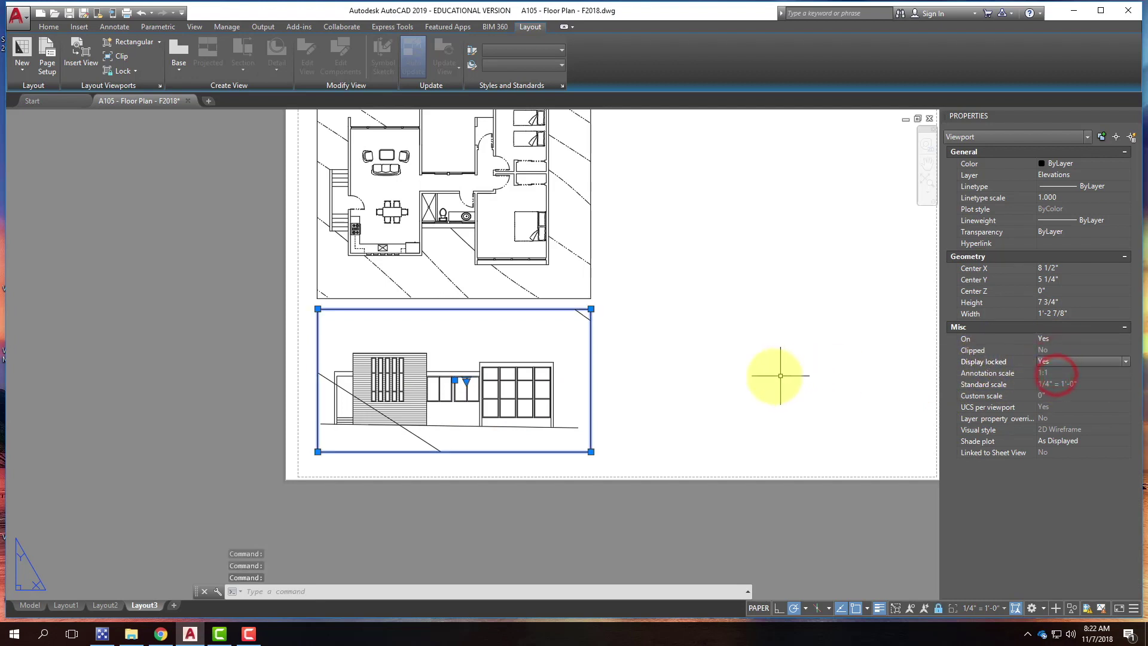
pyautogui.press('Escape')
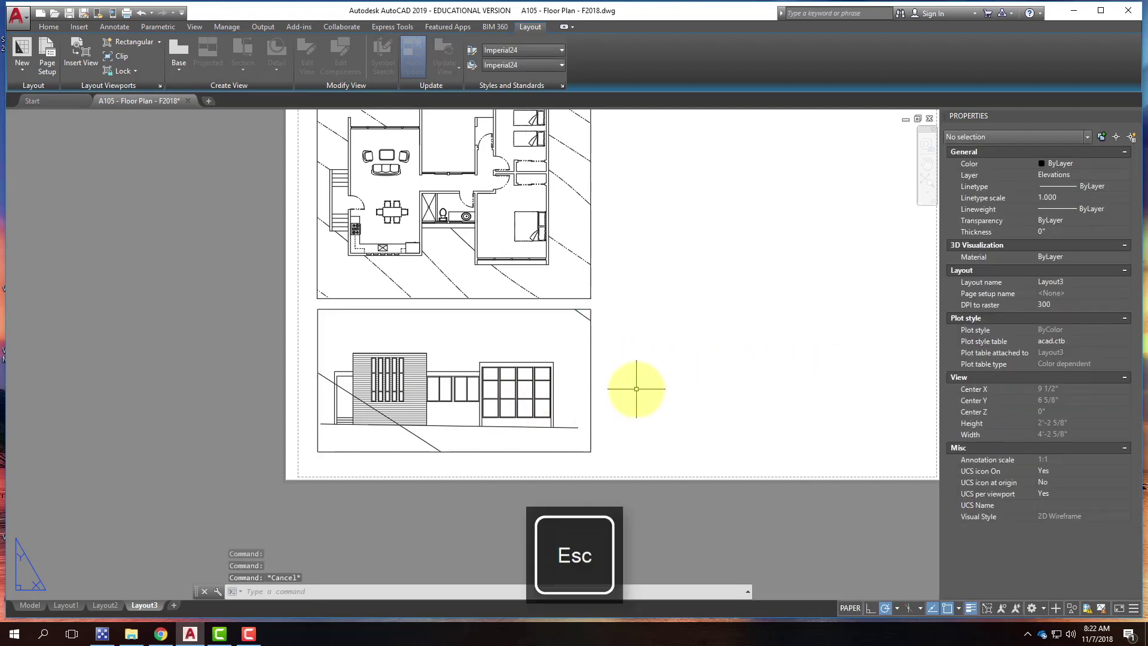
# Copy the elevation viewport to the empty sheet area to the right of the floor plan viewport.
pyautogui.scroll(-2, 264, 385)
pyautogui.scroll(4, 357, 393)
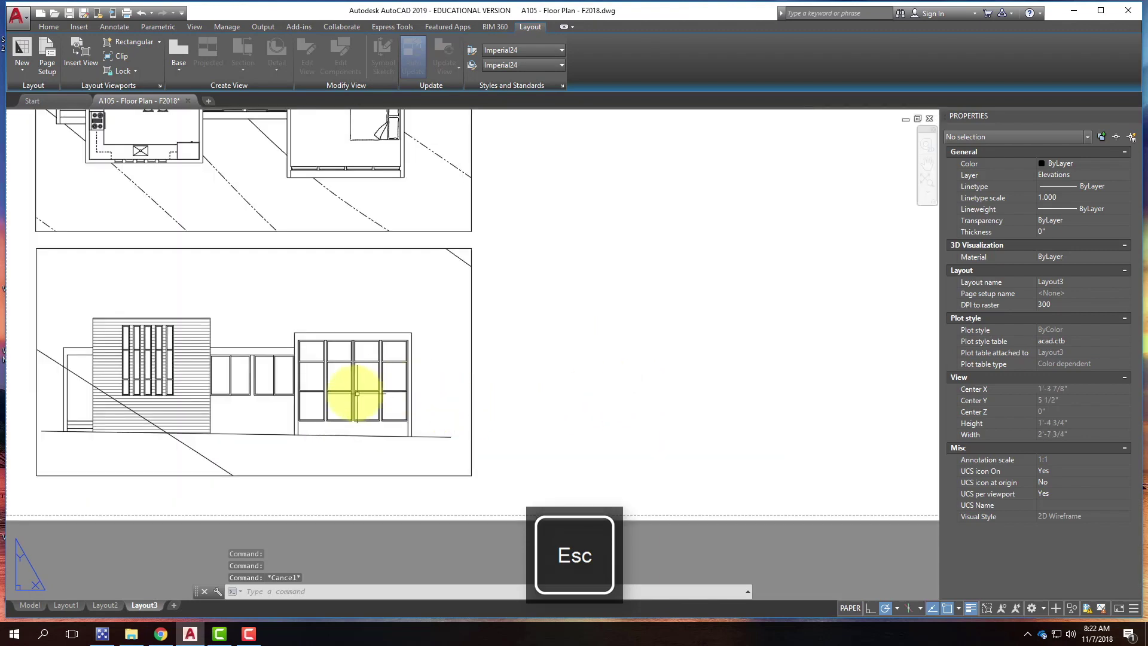
pyautogui.scroll(-3, 277, 441)
pyautogui.scroll(4, 269, 364)
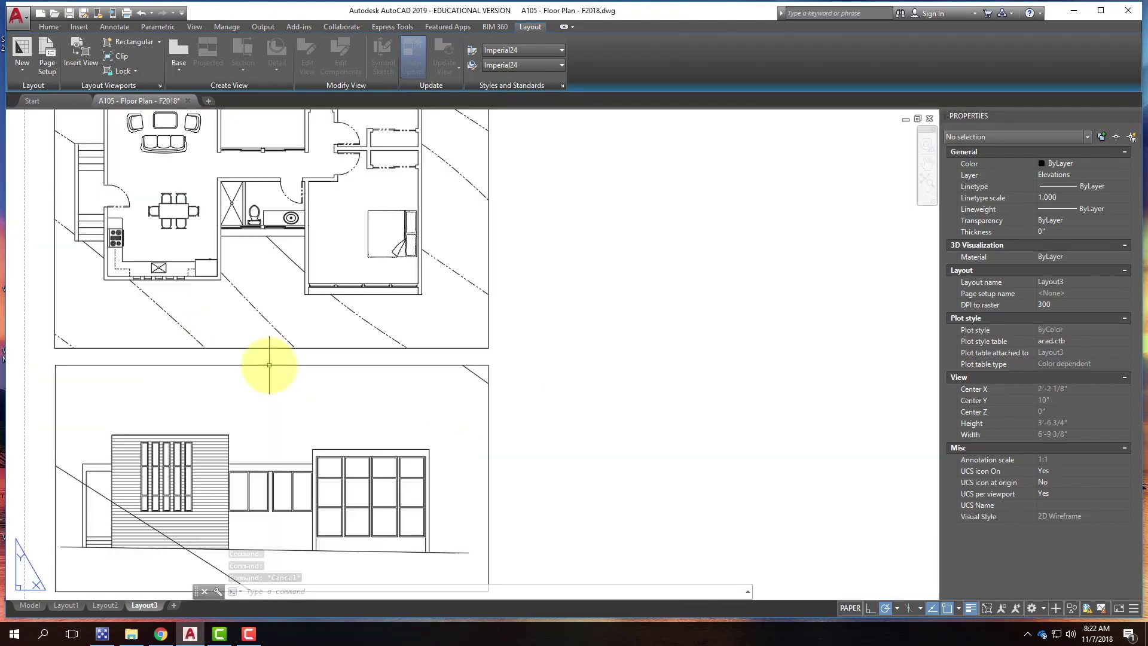
pyautogui.scroll(-2, 274, 373)
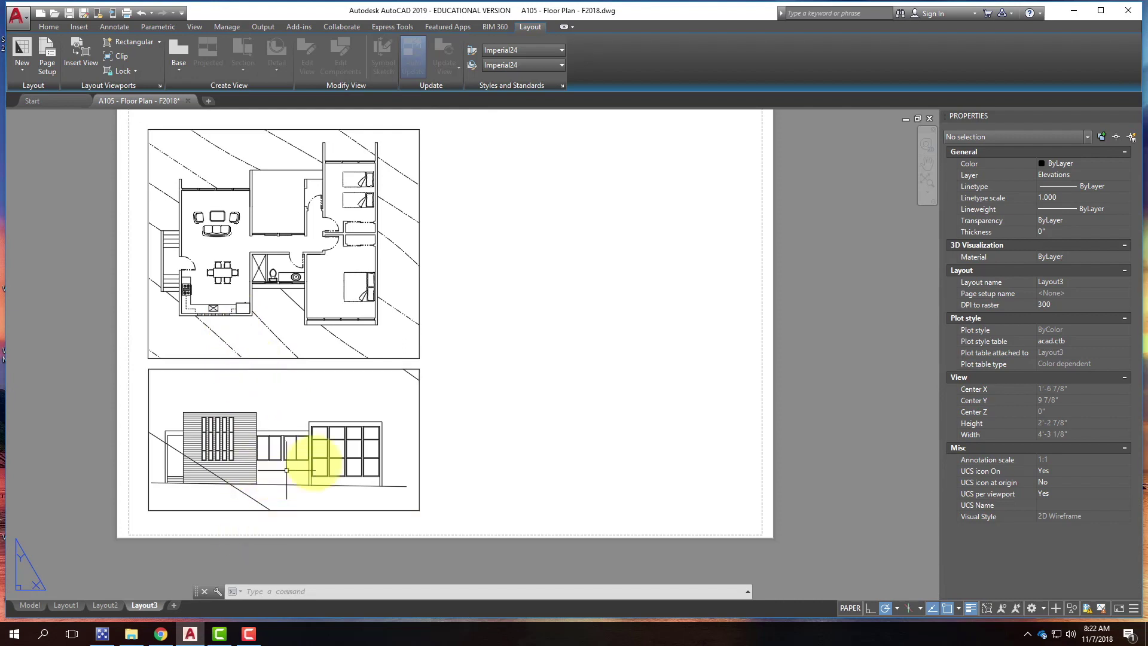
pyautogui.click(468, 441)
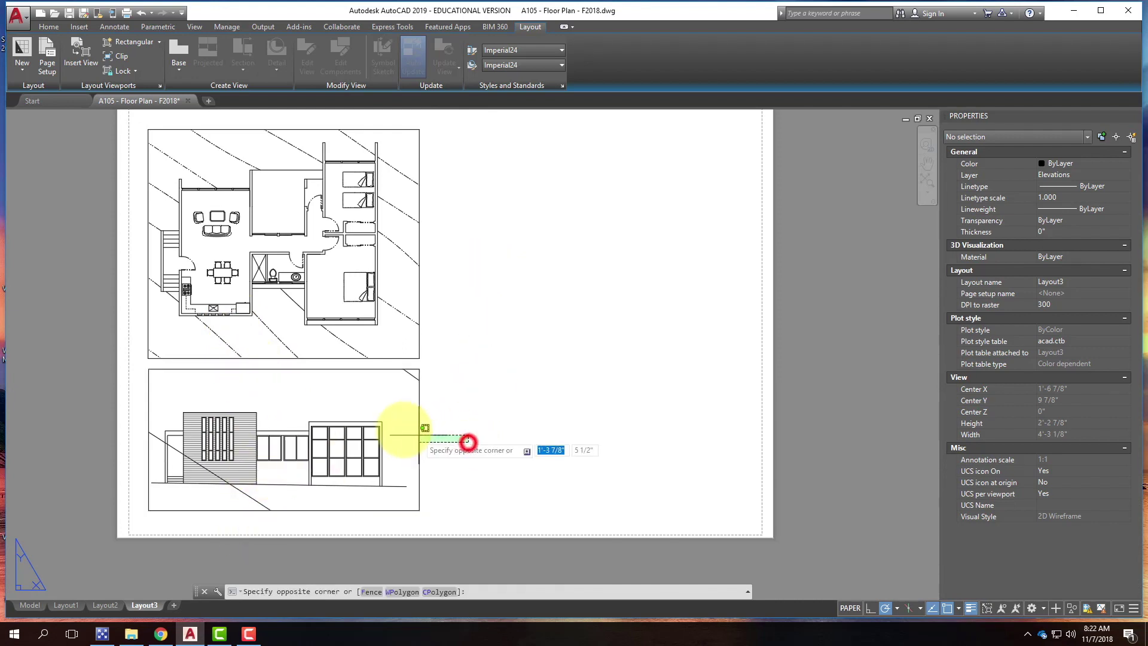
pyautogui.click(383, 425)
pyautogui.write('co')
pyautogui.press('Return')
pyautogui.click(284, 433)
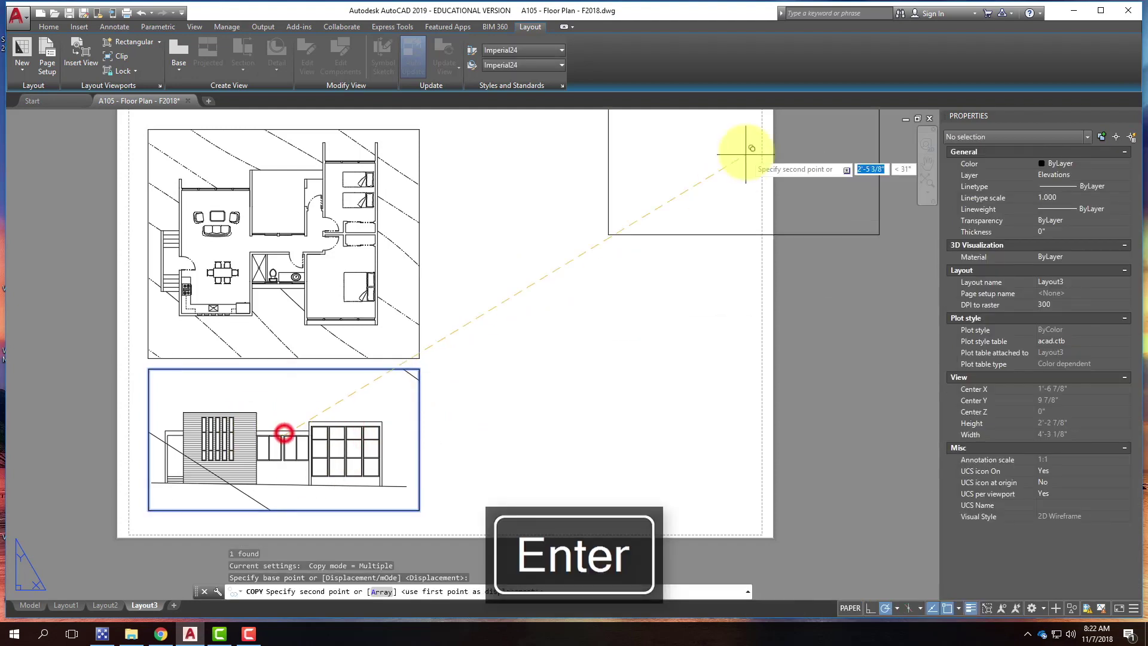
pyautogui.click(600, 199)
pyautogui.press('Escape')
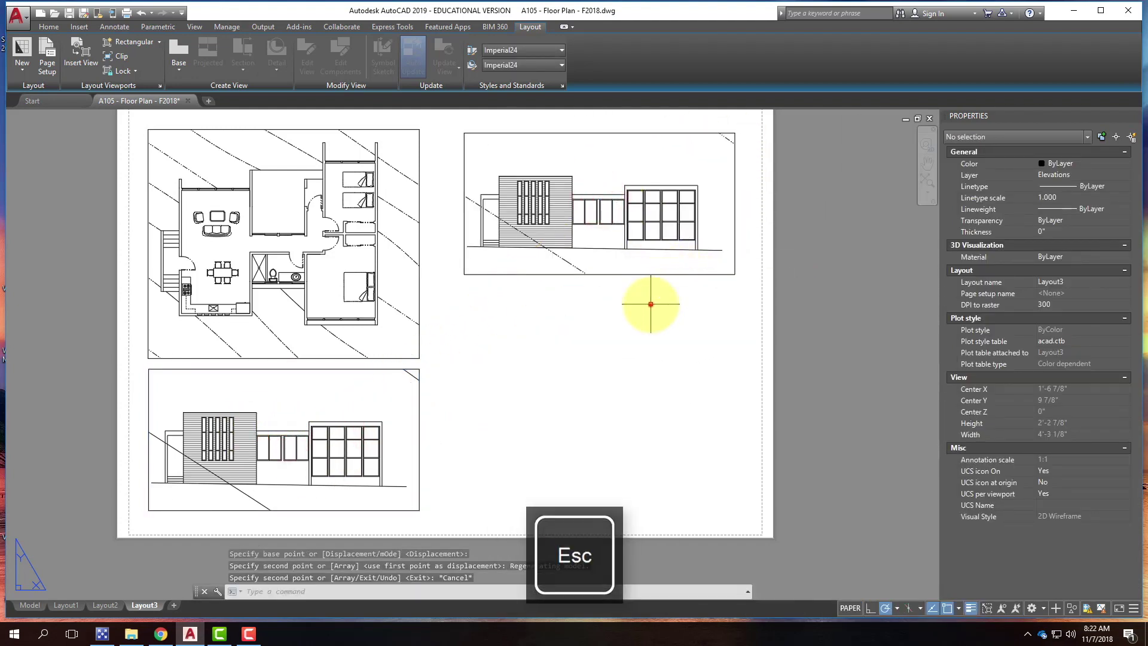
# Delete the copied elevation viewport to the right of the floor plan.
pyautogui.click(649, 303)
pyautogui.click(602, 242)
pyautogui.press('Delete')
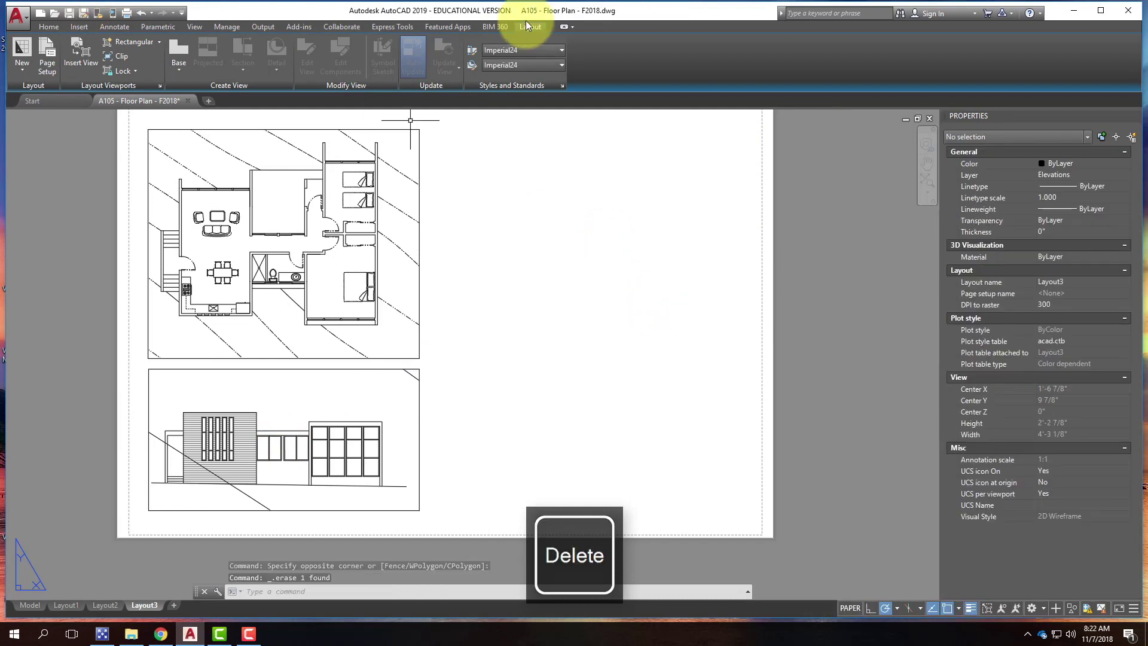
# Create a rectangular viewport about 1'-3 3/4" wide and 7 1/4" high to the right of the floor plan viewport.
pyautogui.click(131, 42)
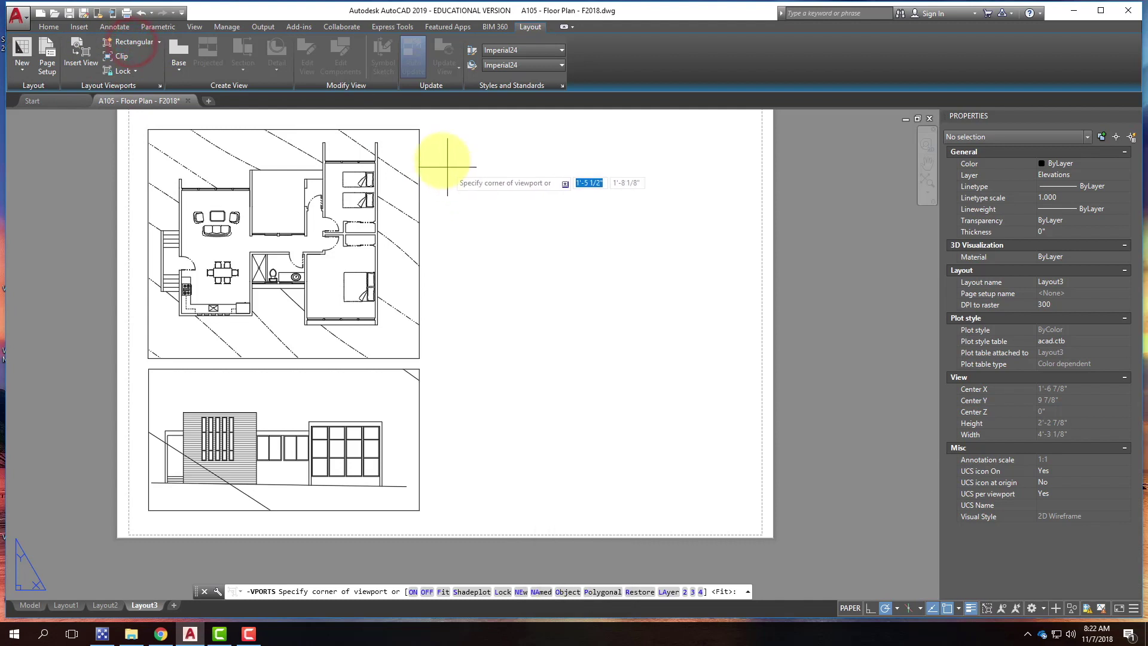
pyautogui.click(444, 130)
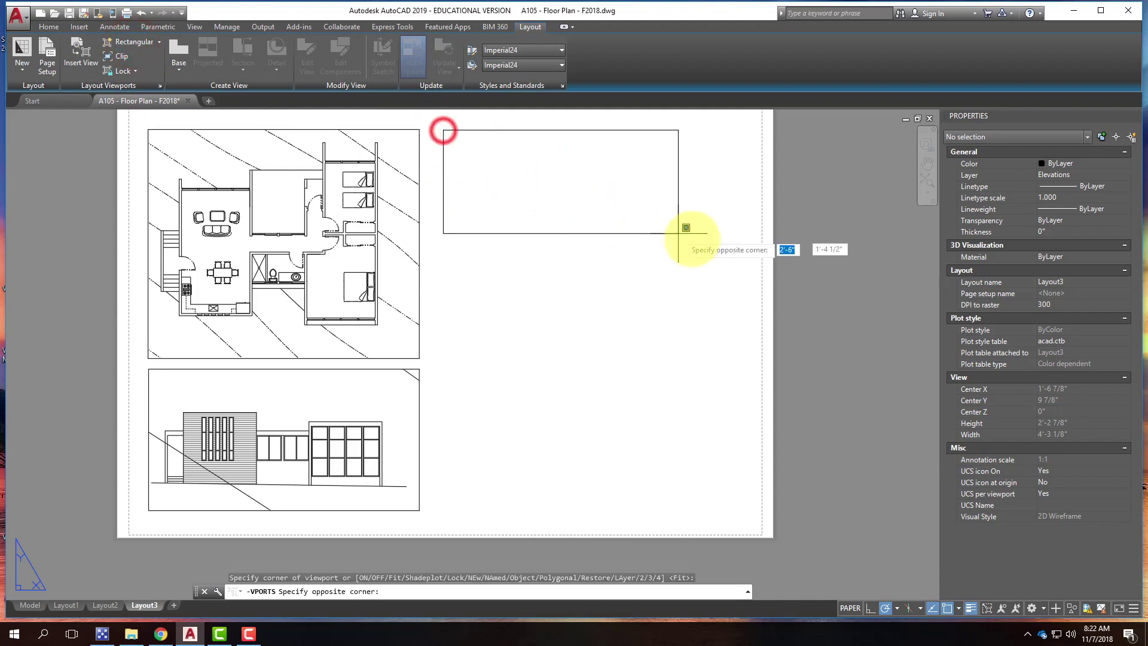
pyautogui.click(730, 263)
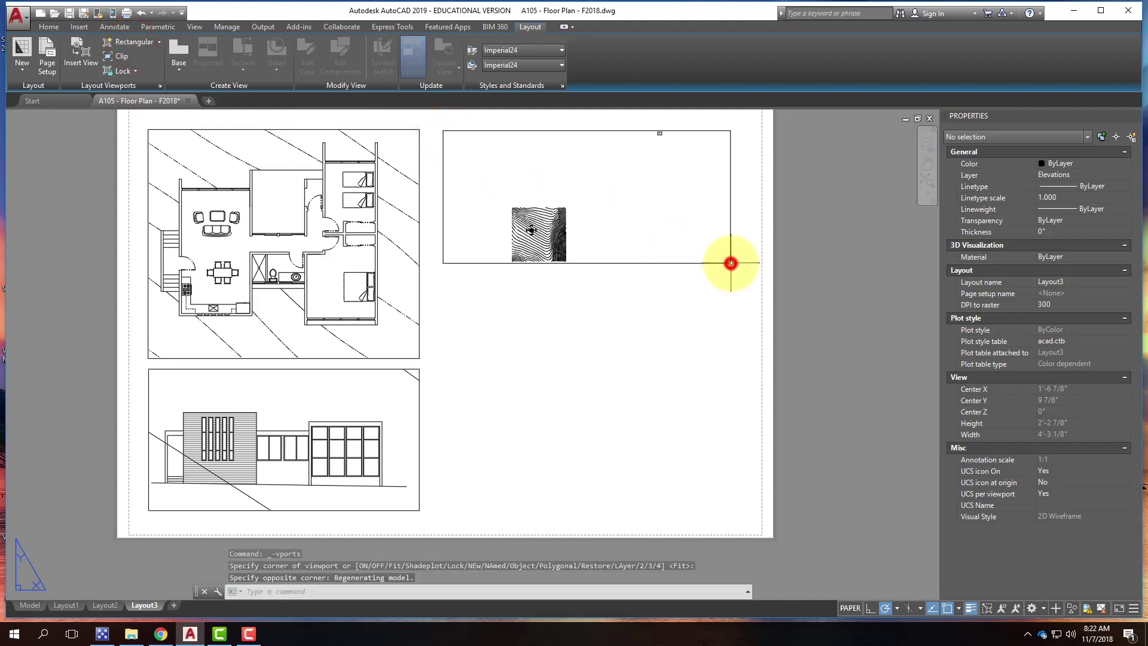
# Frame the sideways-drawn elevation to the right of the floor plan inside the new viewport and return to paper space.
pyautogui.doubleClick(505, 233)
pyautogui.scroll(5, 525, 231)
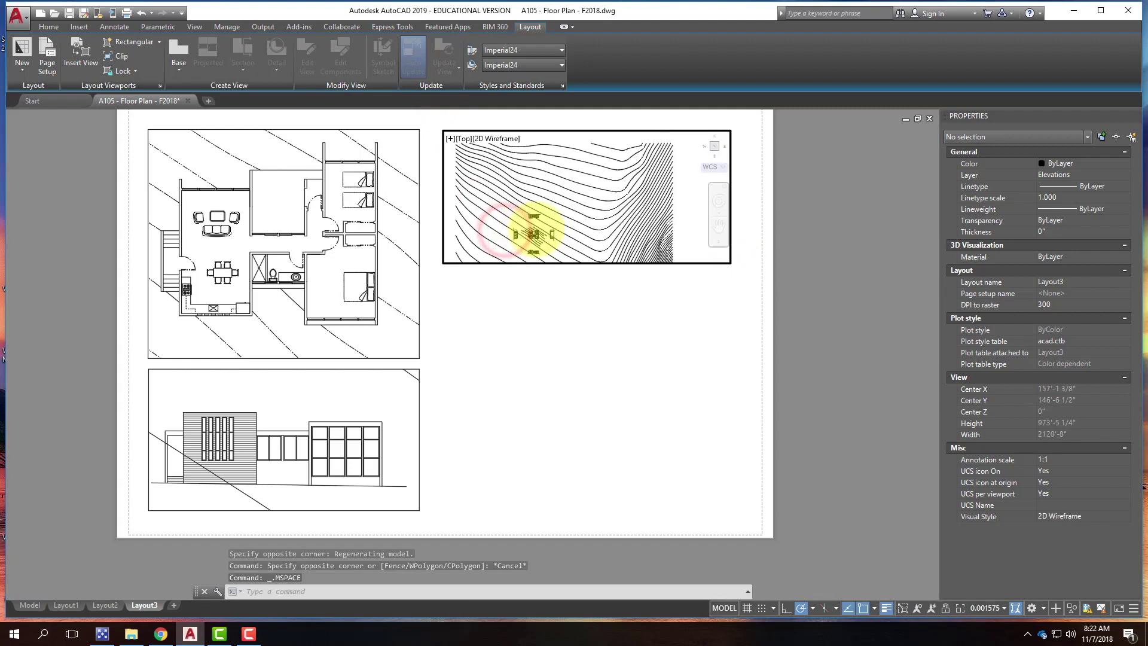
pyautogui.scroll(6, 572, 250)
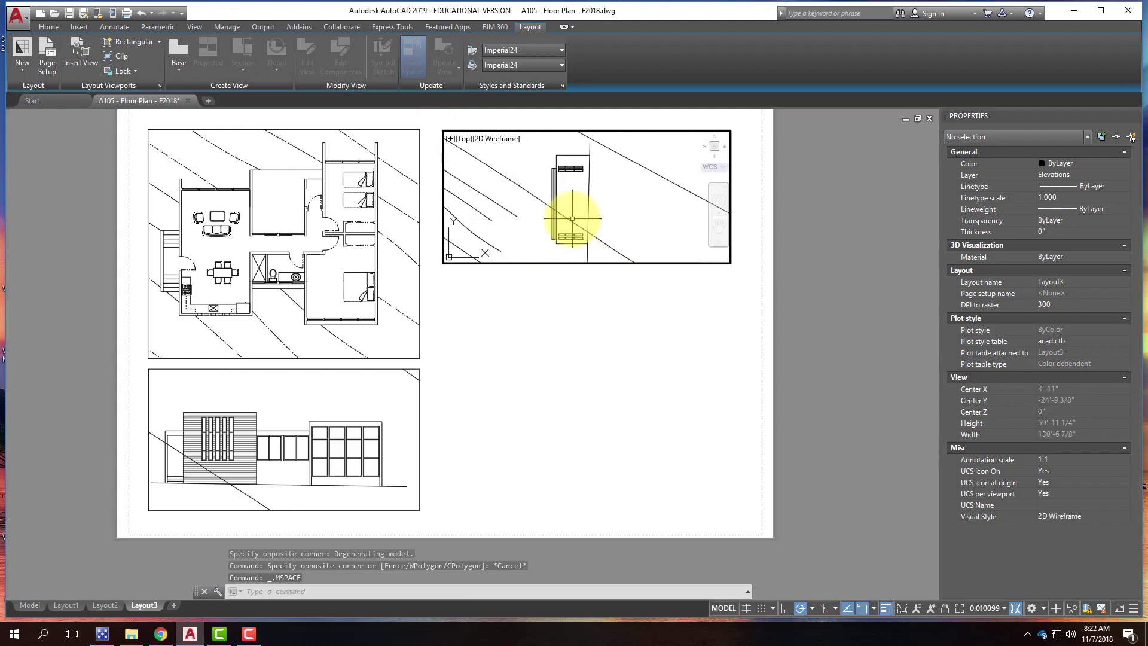
pyautogui.scroll(-2, 571, 208)
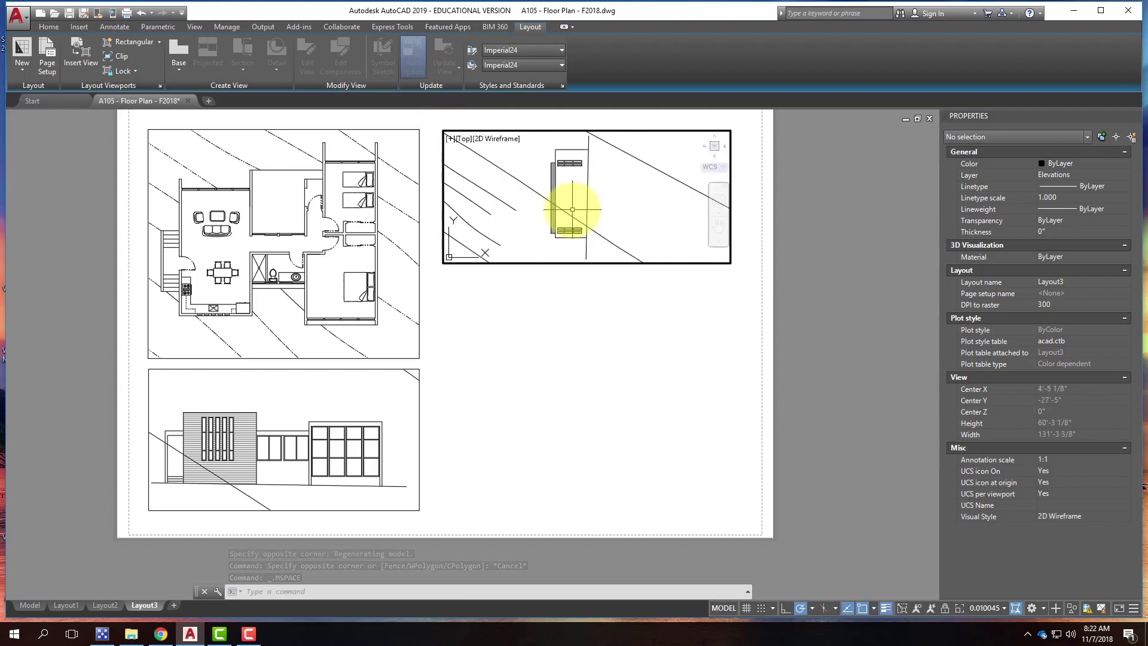
pyautogui.doubleClick(590, 305)
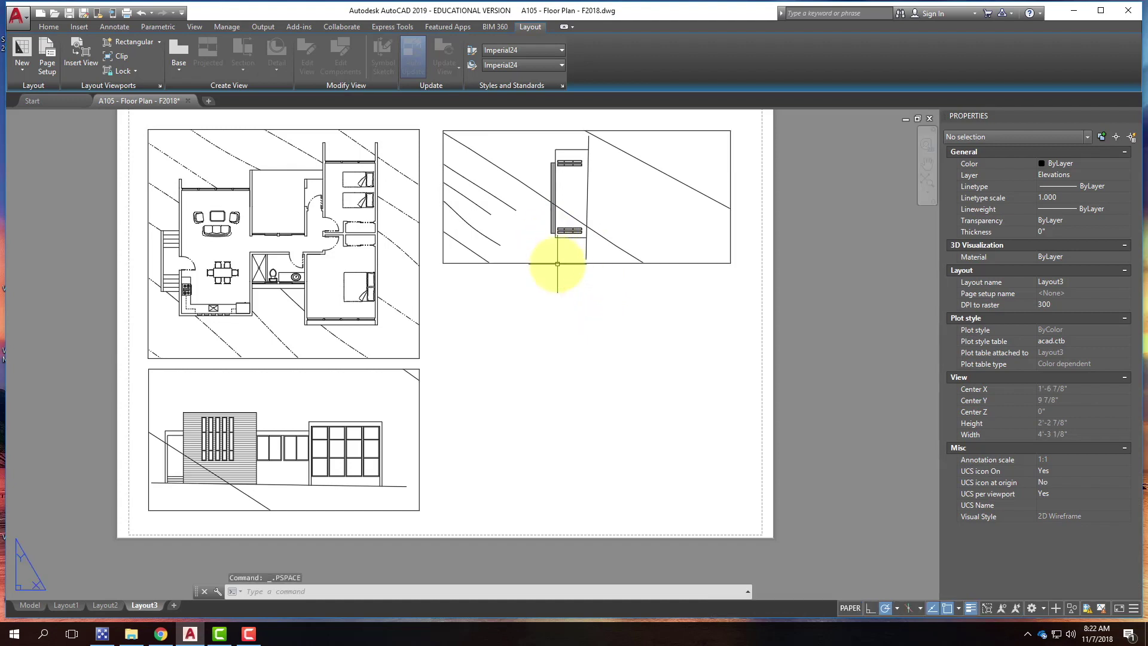
# Rotate the side elevation viewport 90 degrees clockwise about its lower right corner.
pyautogui.click(557, 264)
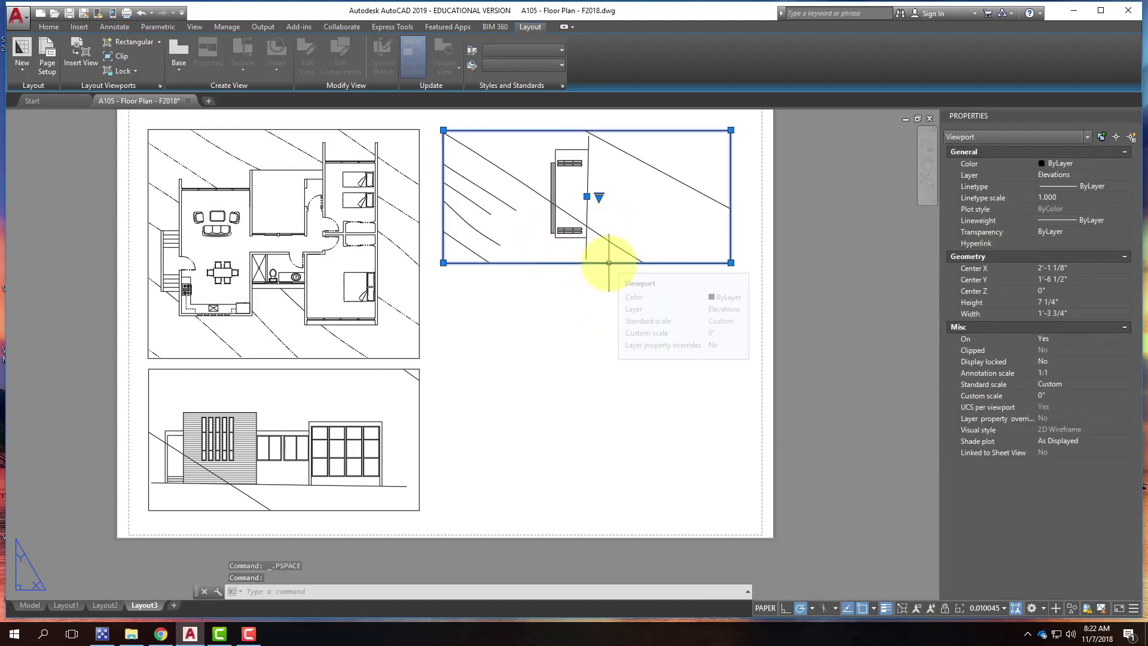
pyautogui.press('Return')
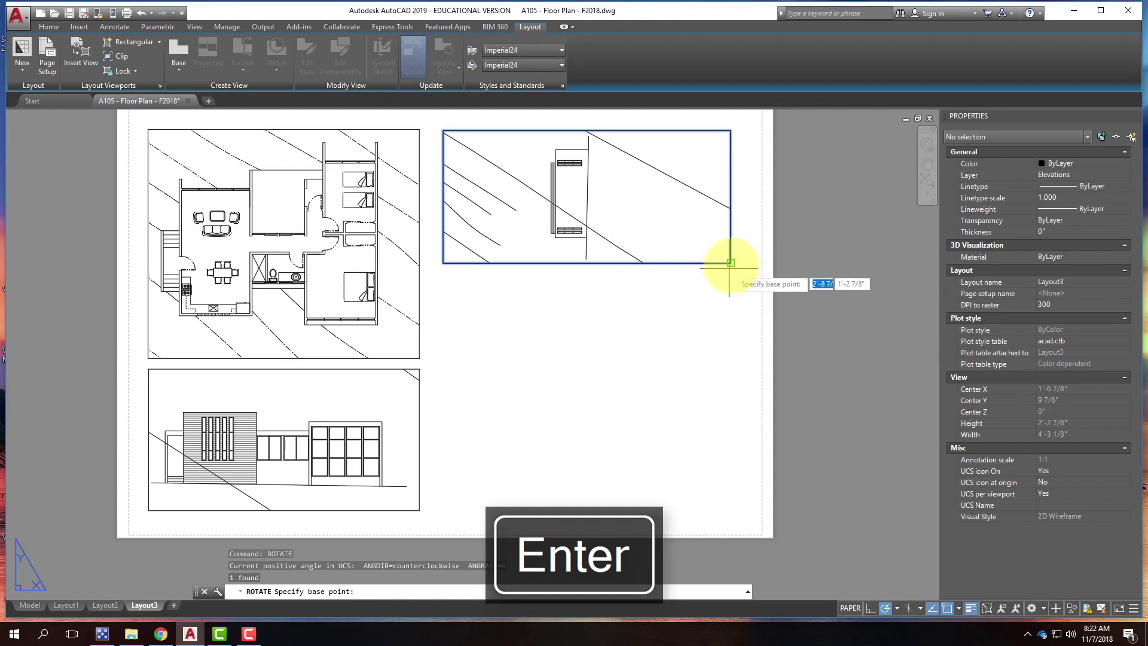
pyautogui.click(730, 263)
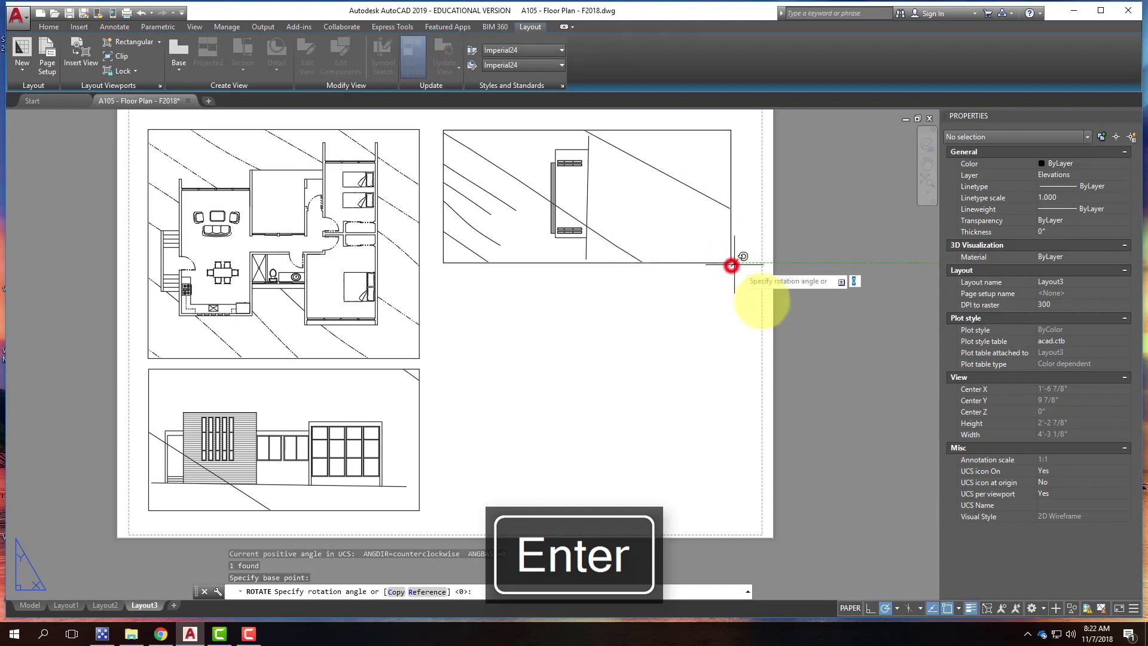
pyautogui.click(734, 391)
pyautogui.scroll(-3, 709, 313)
pyautogui.scroll(1, 674, 199)
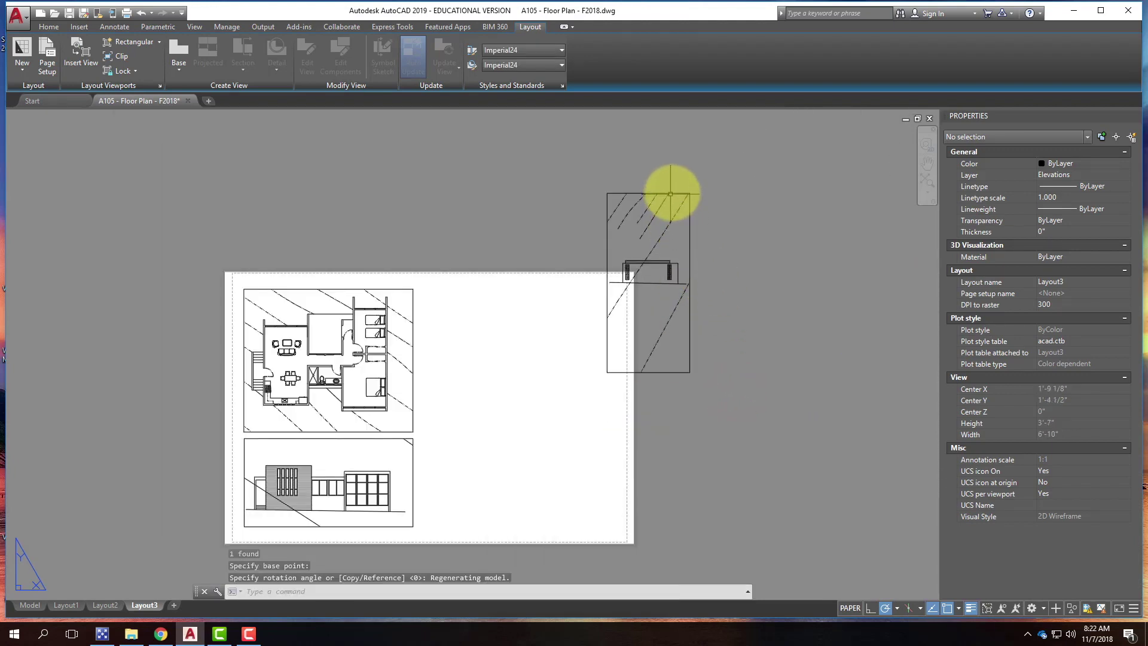
# Stretch the rotated viewport's corners into a wide frame about 4 7/8" high around the side elevation.
pyautogui.click(672, 192)
pyautogui.click(691, 192)
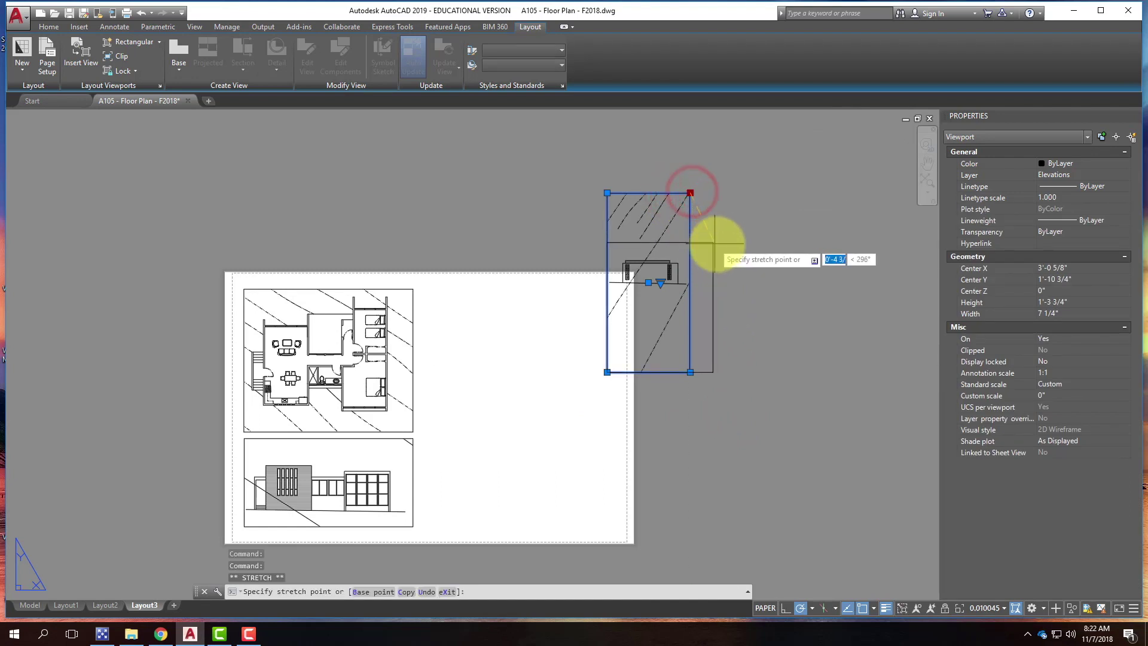
pyautogui.click(718, 244)
pyautogui.click(717, 372)
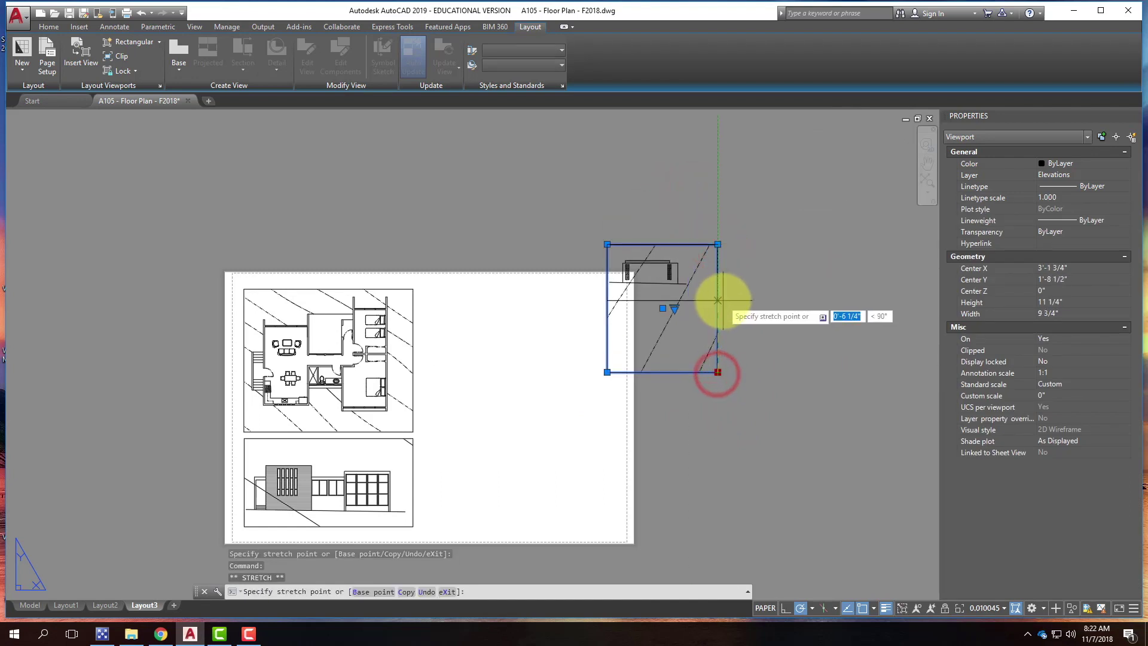
pyautogui.click(720, 301)
pyautogui.click(607, 299)
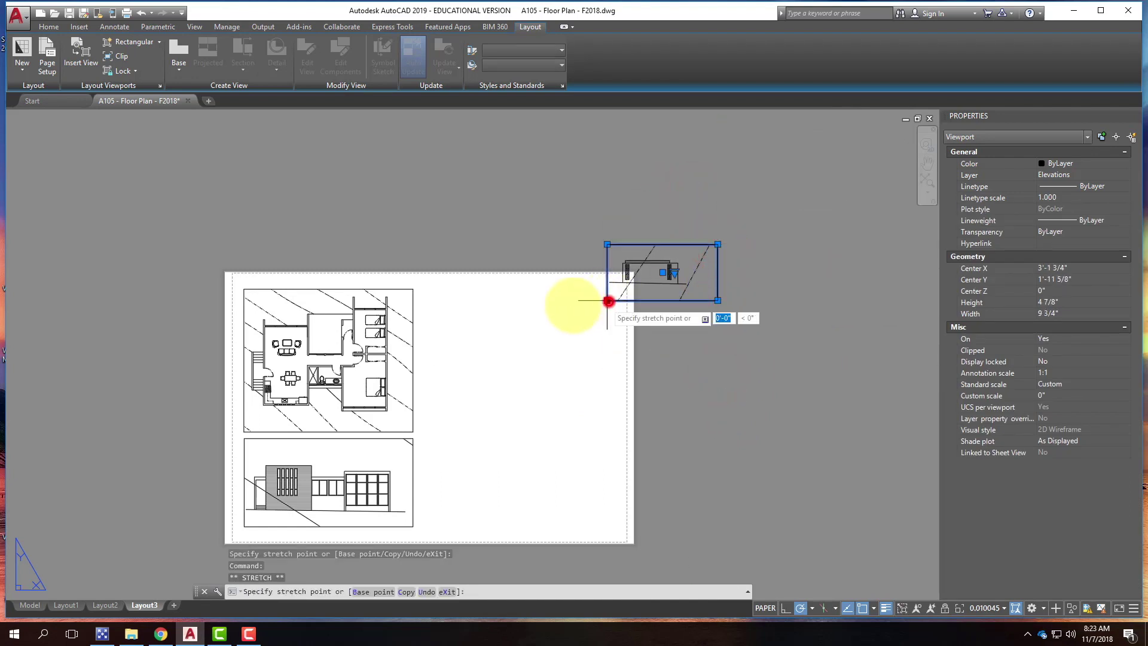
pyautogui.click(572, 301)
# Move the side elevation viewport onto the sheet, to the right of the floor plan viewport.
pyautogui.write('m')
pyautogui.press('Return')
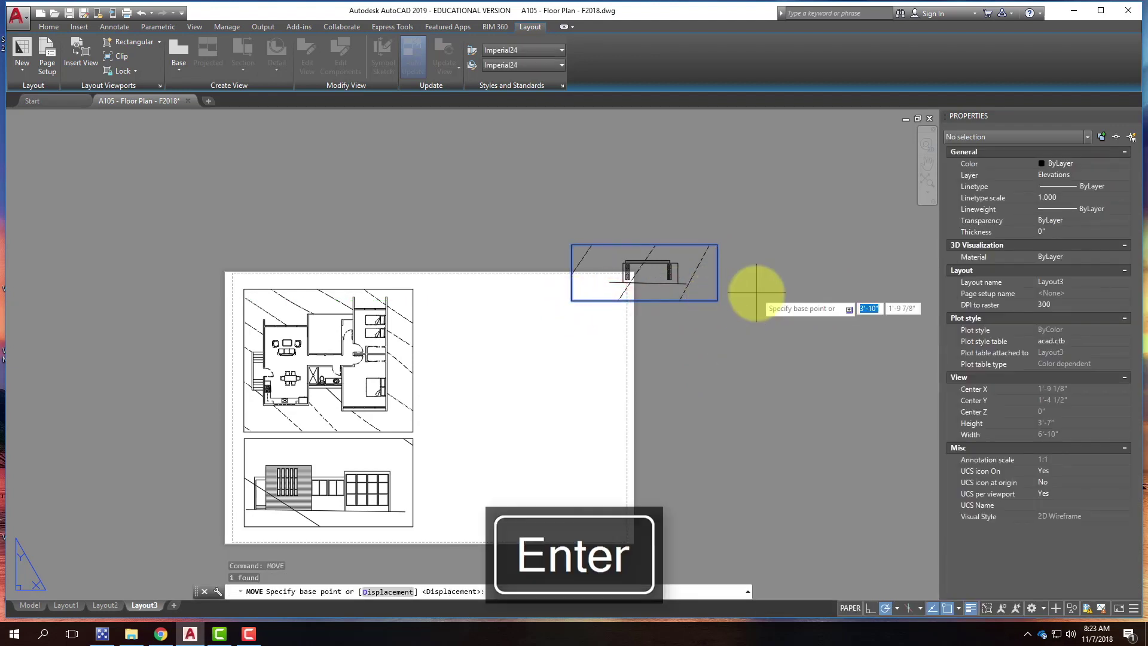
pyautogui.click(793, 301)
pyautogui.click(666, 345)
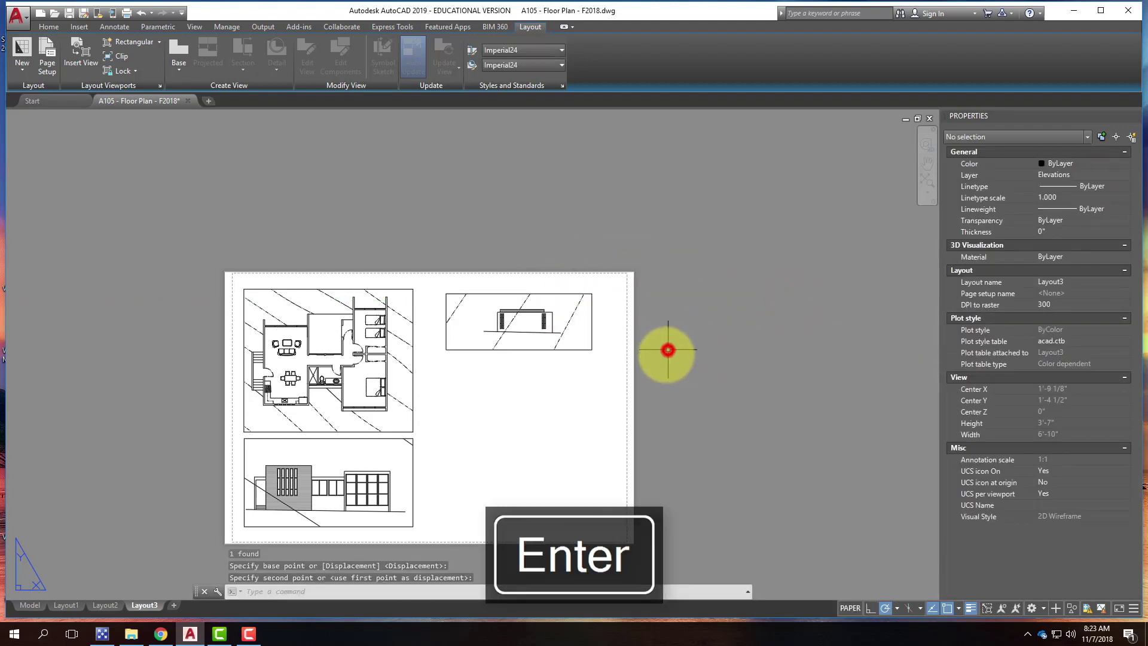
pyautogui.press('Escape')
pyautogui.scroll(3, 515, 313)
pyautogui.scroll(2, 516, 313)
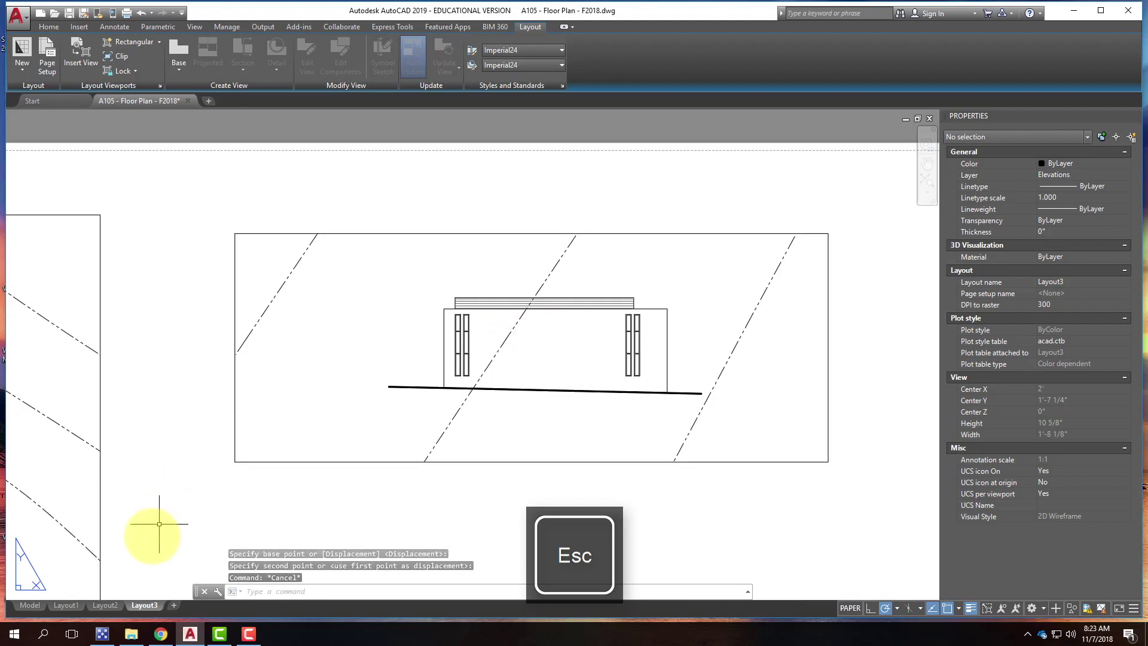
# Set the side elevation viewport's standard scale to 1/4" = 1'-0" and lock its display.
pyautogui.click(30, 606)
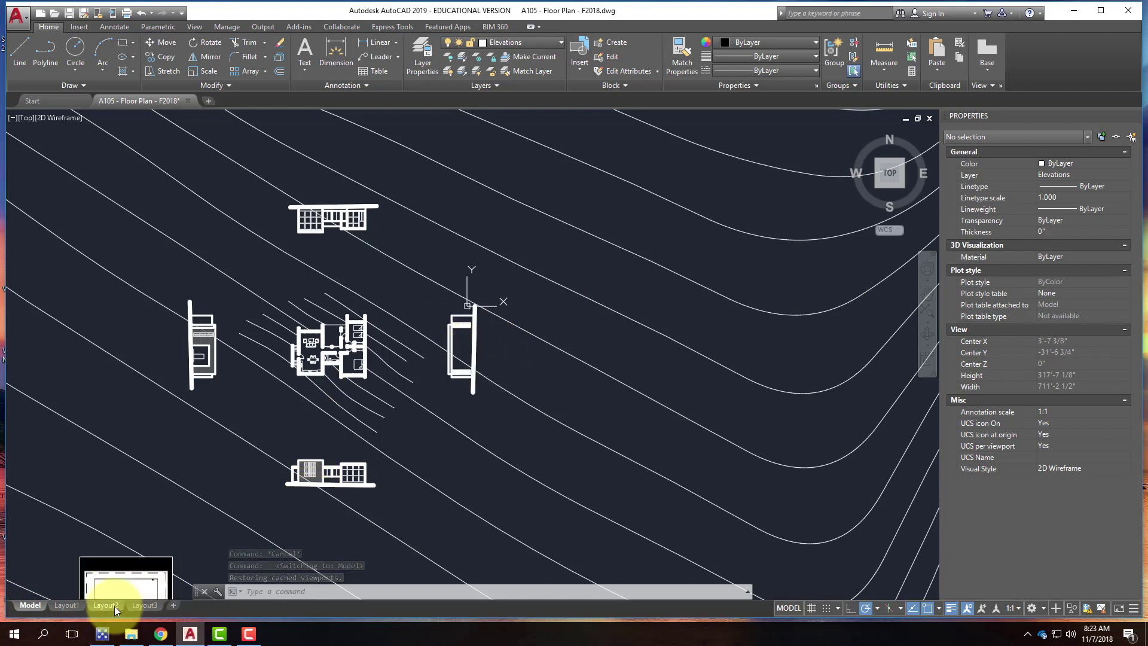
pyautogui.click(137, 605)
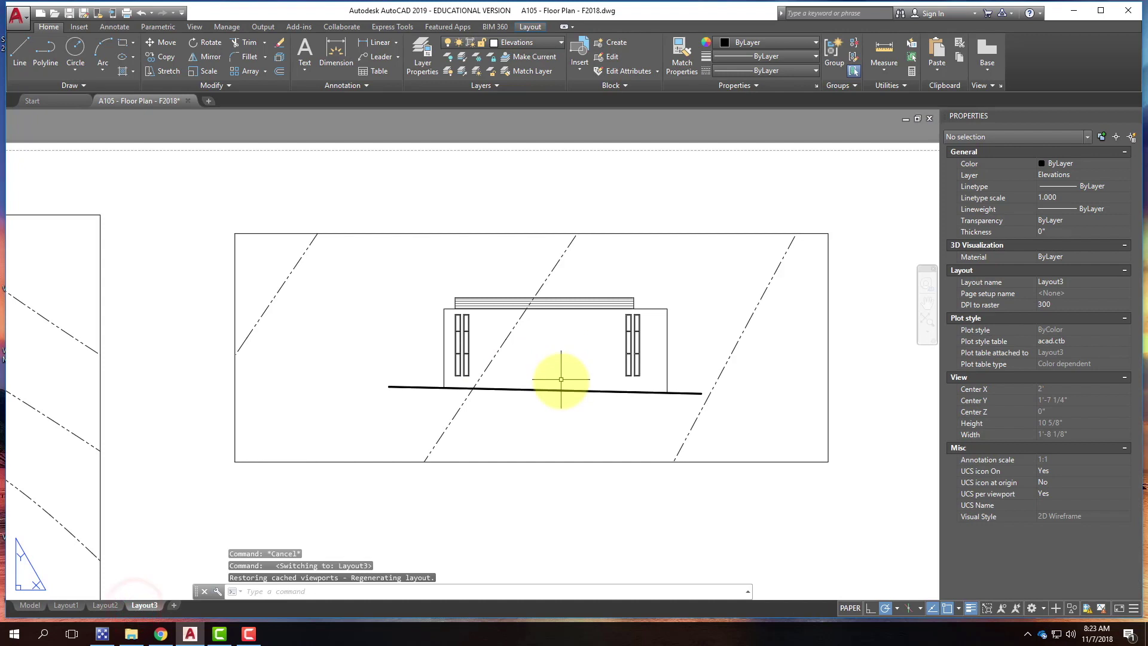
pyautogui.click(550, 461)
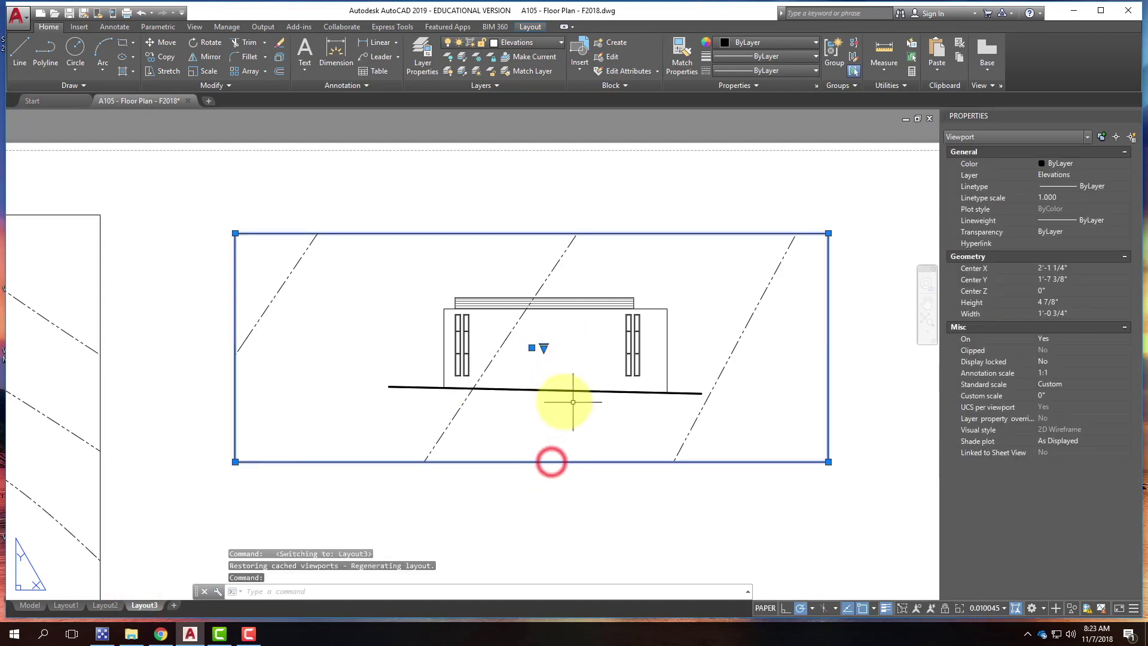
pyautogui.click(1081, 385)
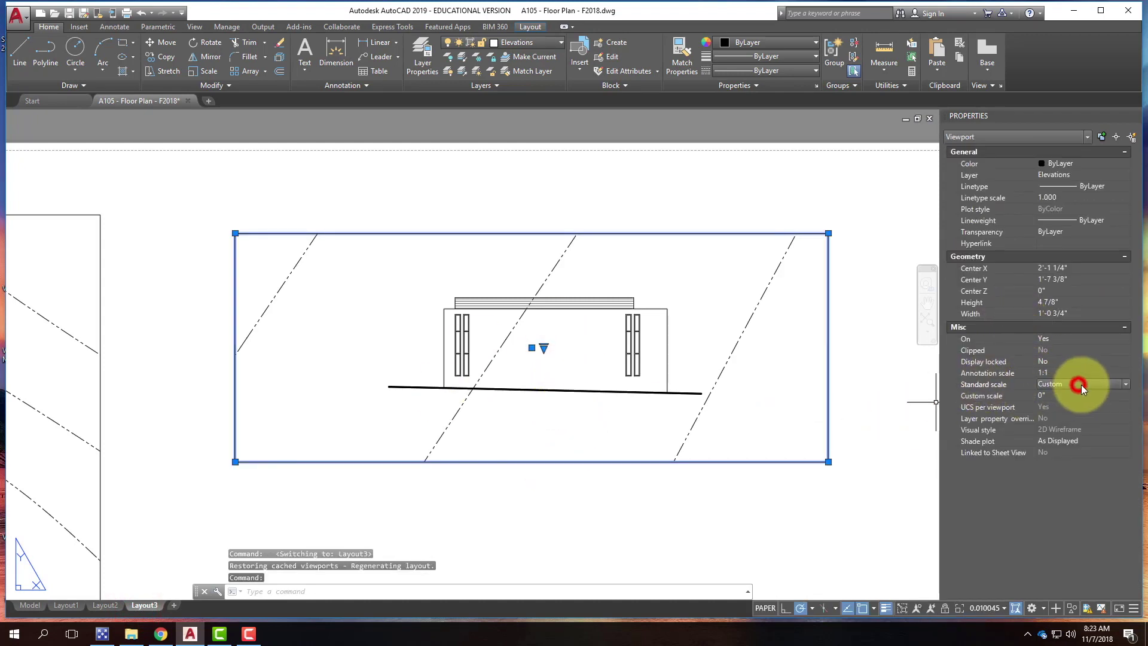
pyautogui.click(1081, 385)
pyautogui.click(1068, 490)
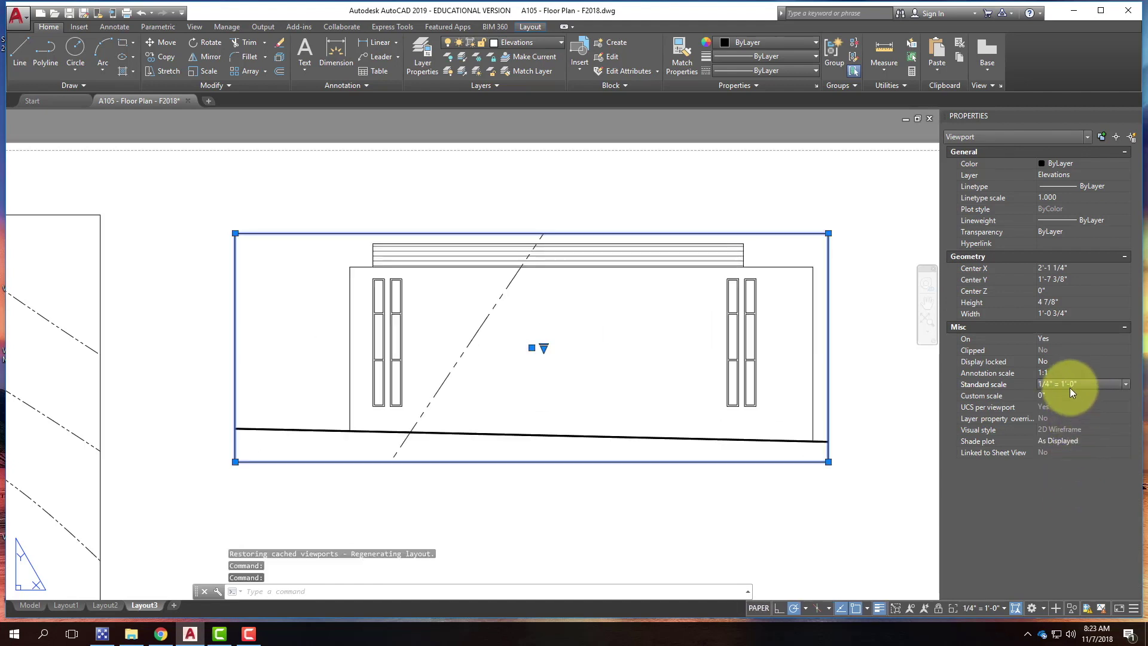
pyautogui.click(1044, 361)
pyautogui.click(1061, 363)
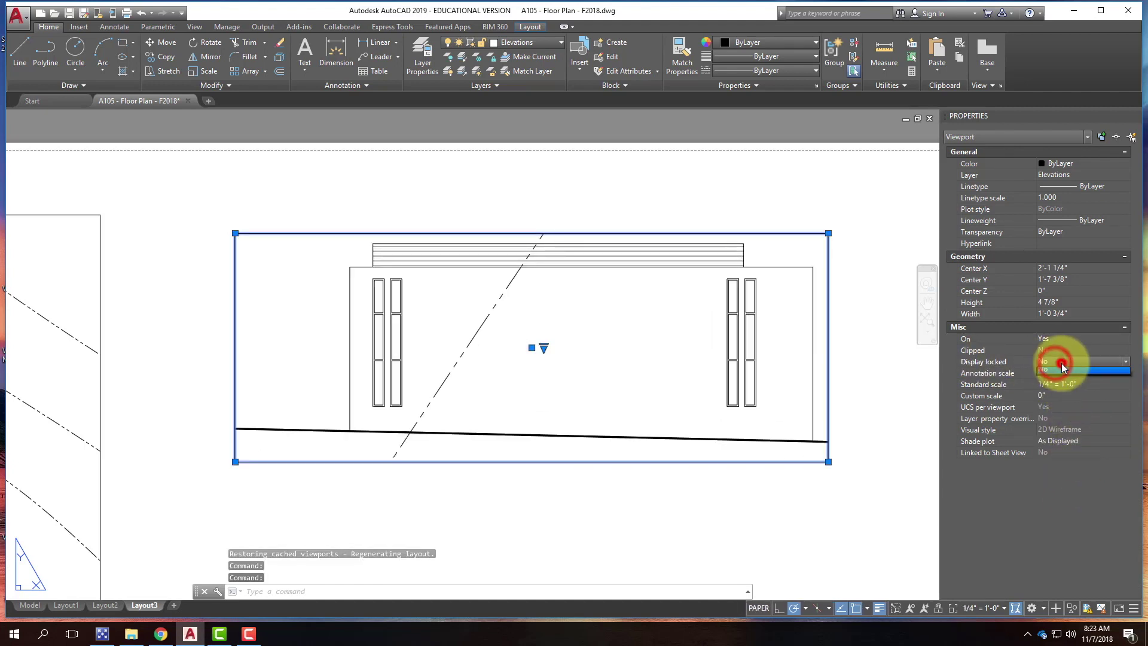
pyautogui.click(1060, 376)
# Stretch the side elevation viewport's upper right corner outward to make it about 1'-2 5/8" wide and 5 3/8" high.
pyautogui.scroll(-4, 440, 280)
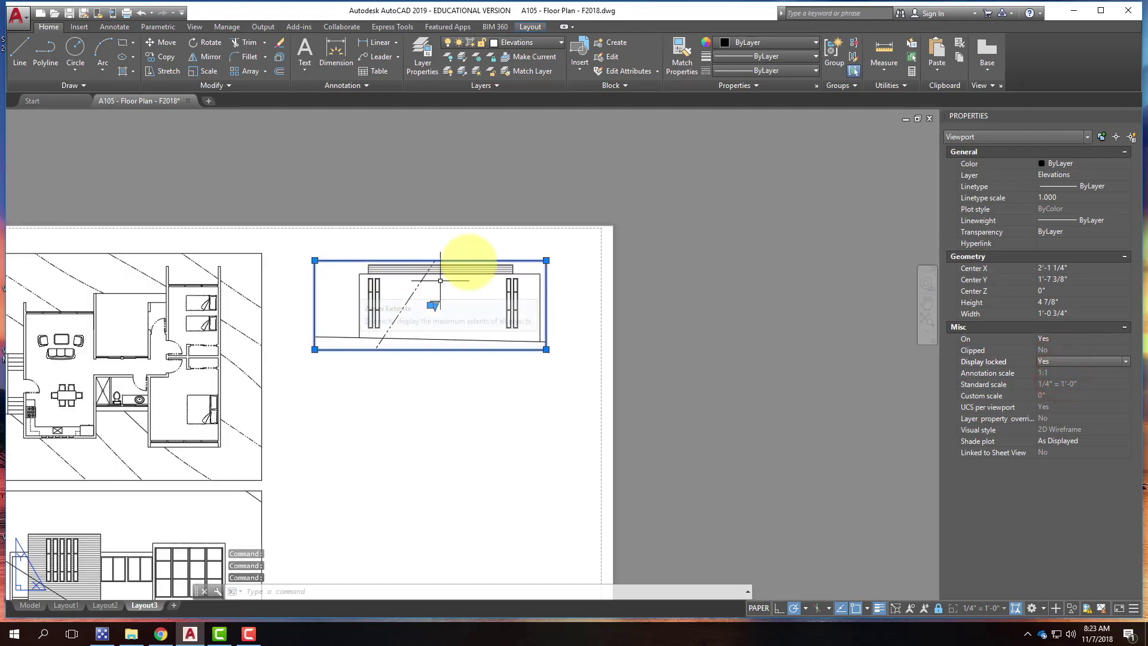
pyautogui.click(546, 260)
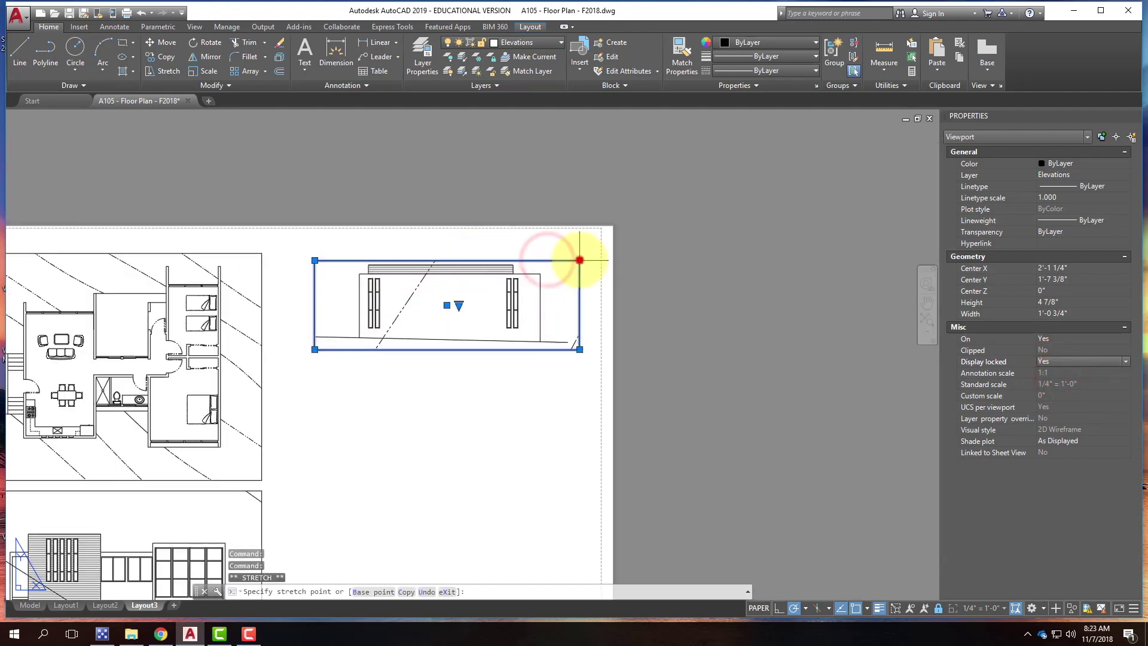
pyautogui.click(580, 251)
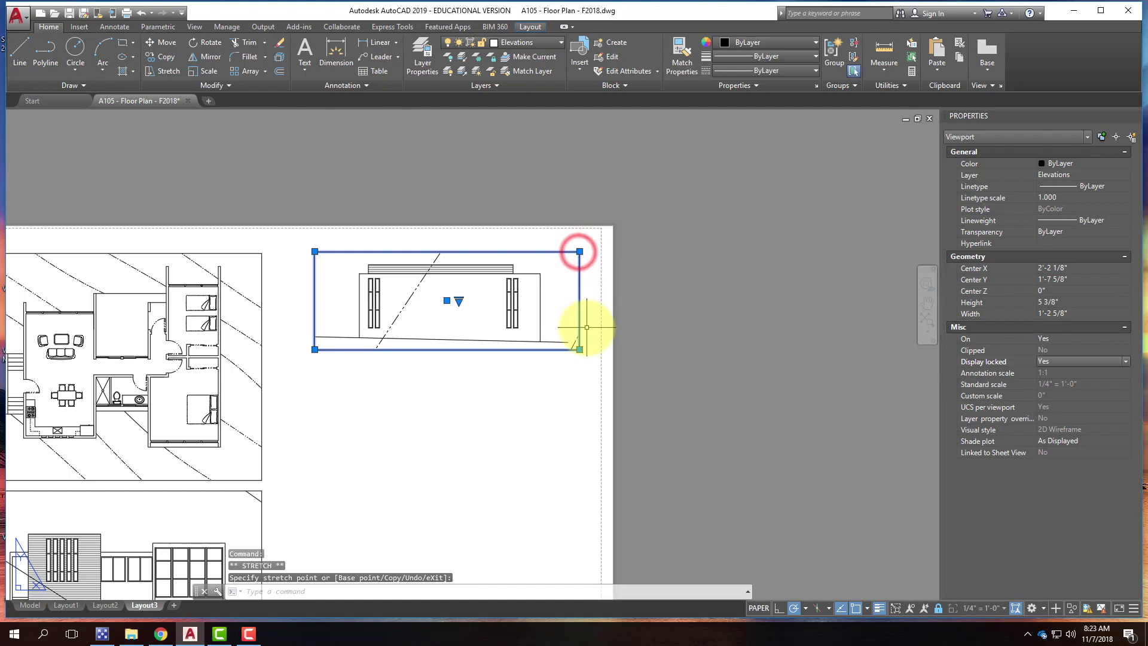
pyautogui.press('Escape')
# Create a rectangular viewport about 1'-2 7/8" wide and 6 3/4" high below the side elevation viewport.
pyautogui.scroll(-3, 500, 185)
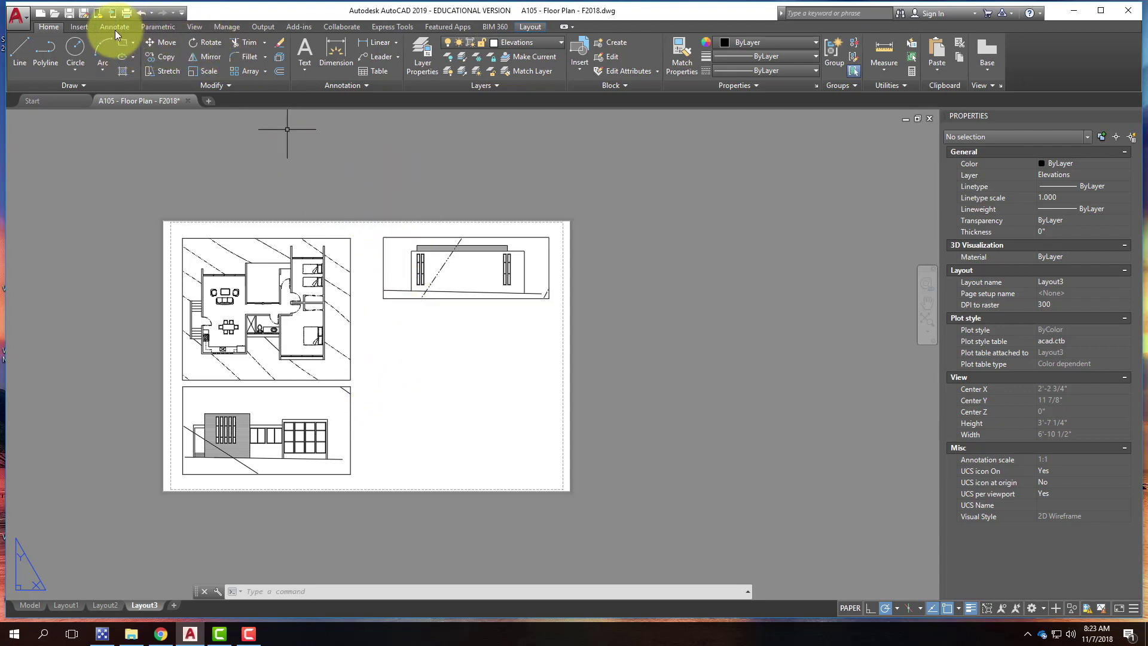
pyautogui.click(538, 27)
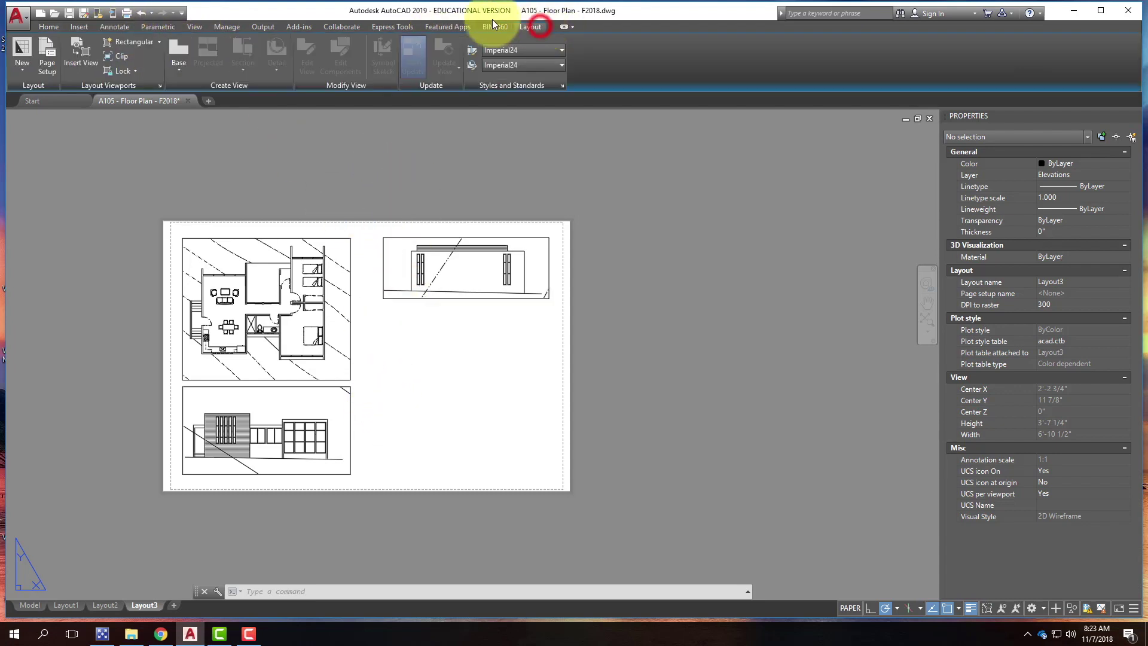
pyautogui.click(130, 45)
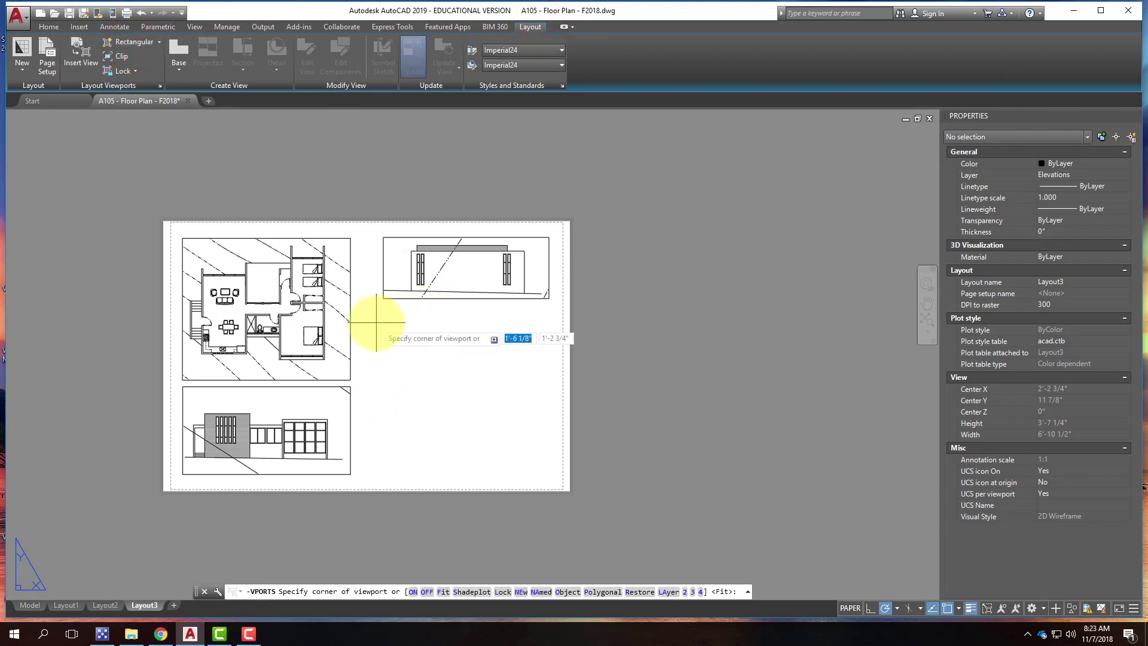
pyautogui.scroll(2, 376, 323)
pyautogui.click(377, 312)
pyautogui.scroll(-3, 587, 374)
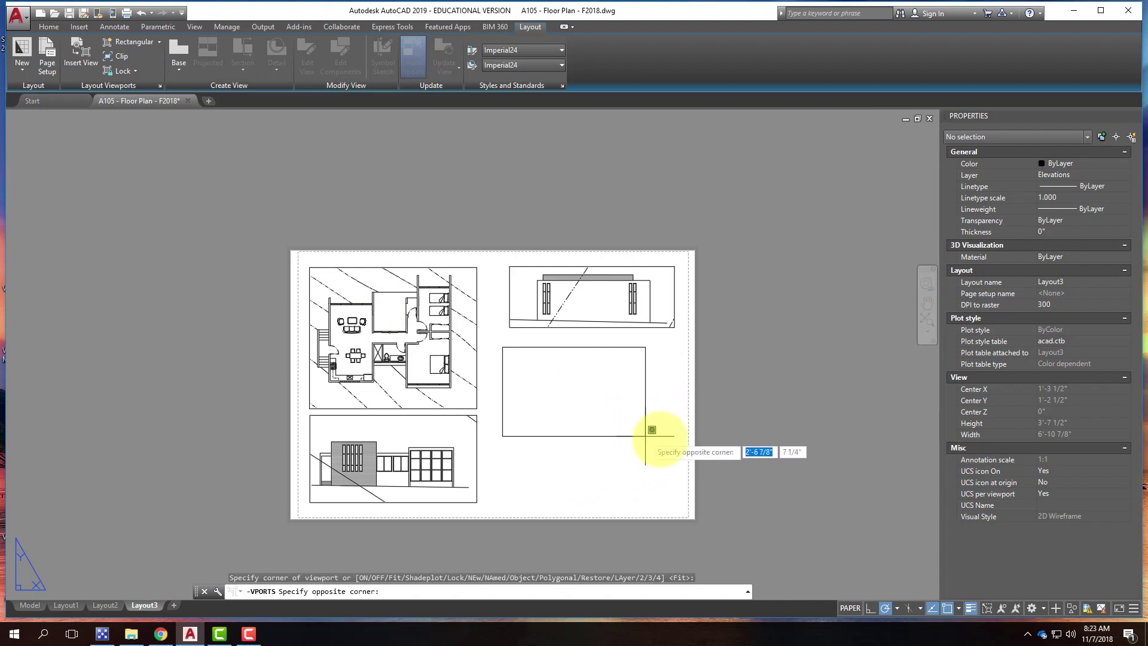
pyautogui.click(670, 424)
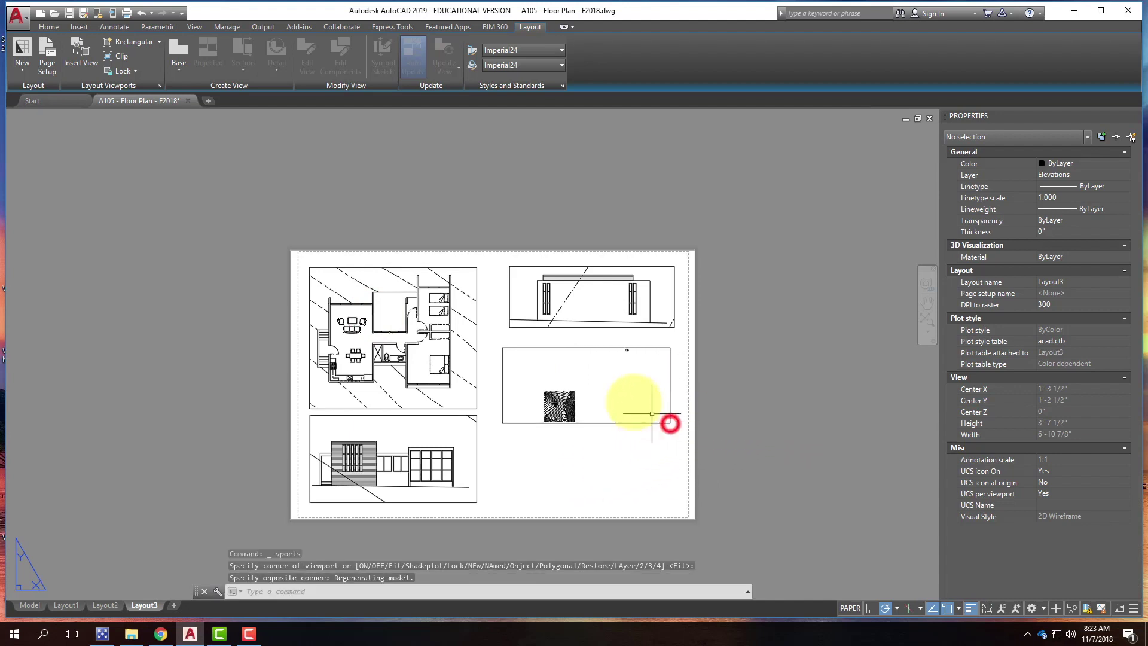
# Frame the upside-down elevation above the floor plan inside the new viewport and return to paper space.
pyautogui.doubleClick(575, 401)
pyautogui.scroll(4, 579, 371)
pyautogui.scroll(5, 598, 382)
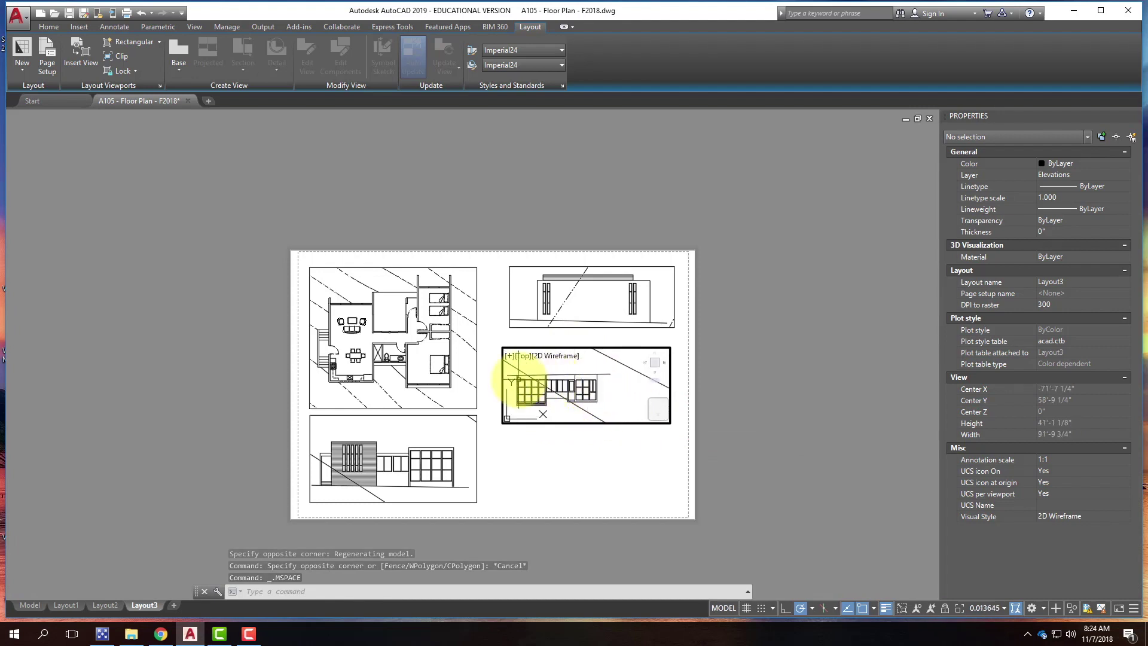
pyautogui.scroll(3, 518, 381)
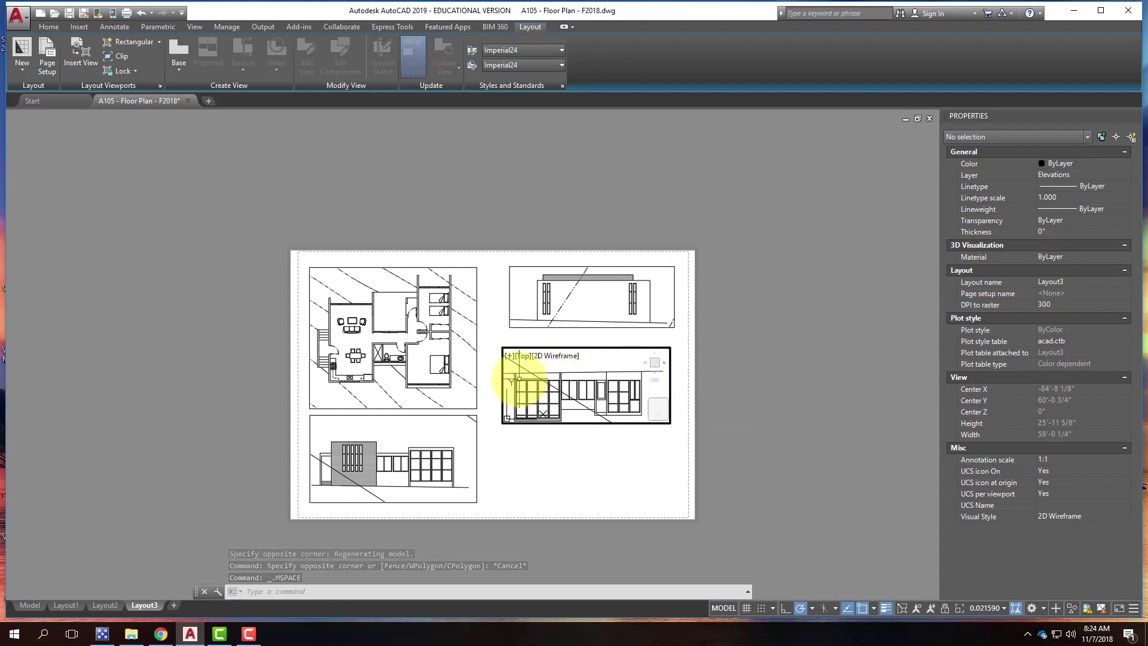
pyautogui.doubleClick(618, 455)
# Set the upside-down elevation viewport's standard scale to 1/4" = 1'-0" and lock its display.
pyautogui.click(602, 423)
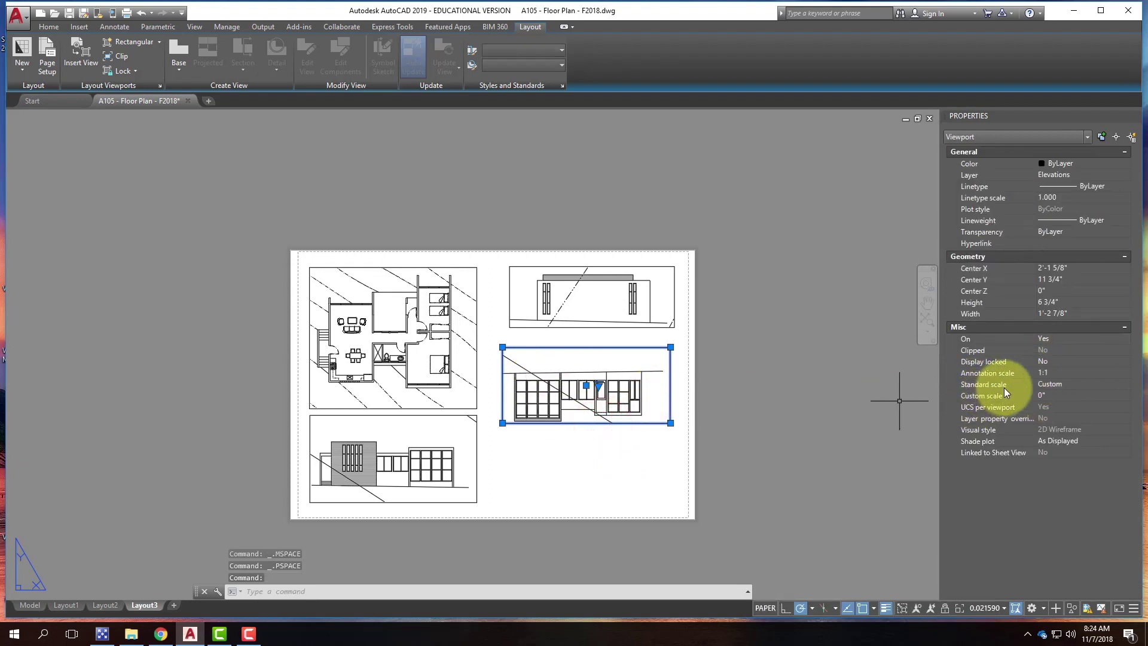
pyautogui.click(1067, 385)
pyautogui.click(1069, 385)
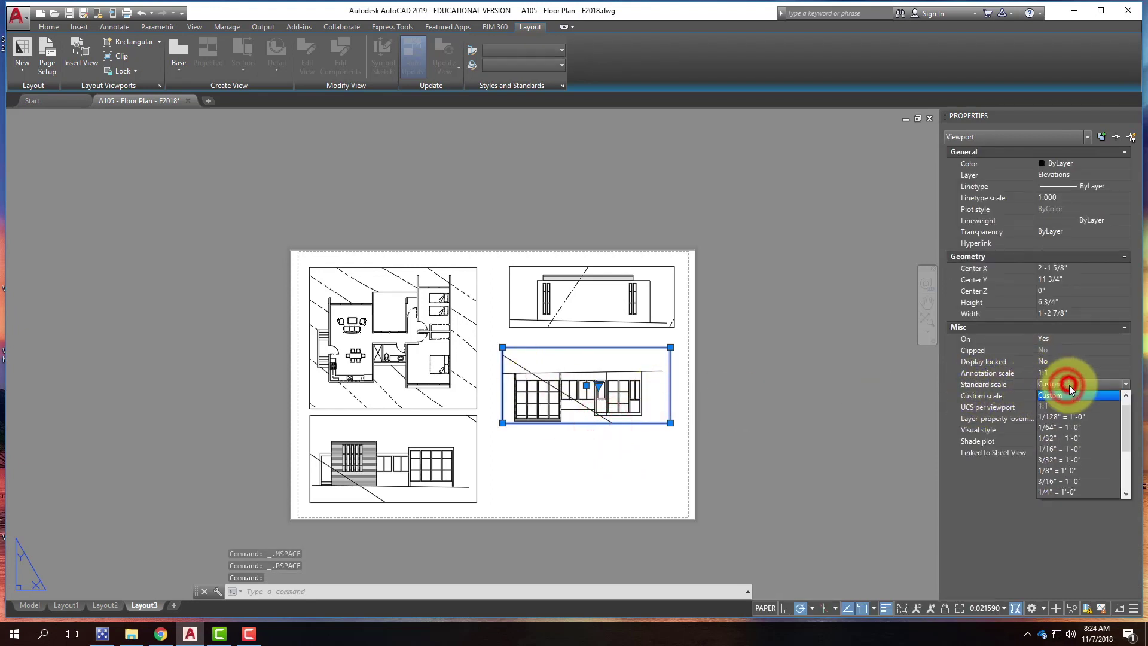
pyautogui.click(1046, 492)
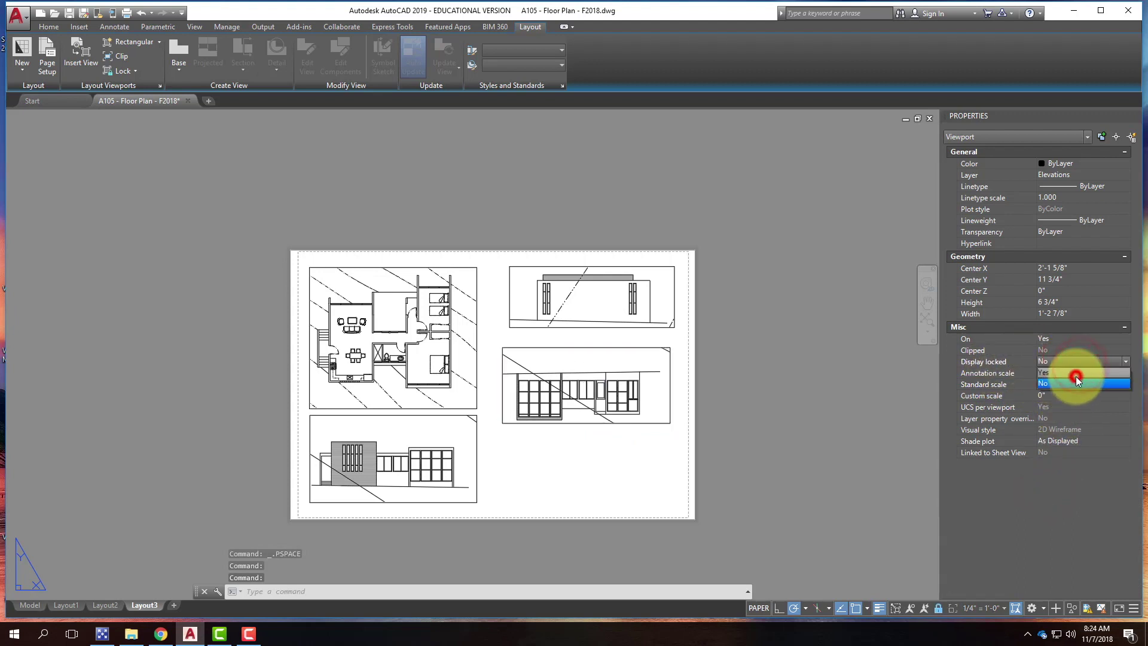
pyautogui.press('Escape')
# Rotate the upside-down elevation viewport 180 degrees about its upper right corner.
pyautogui.click(636, 445)
pyautogui.click(610, 404)
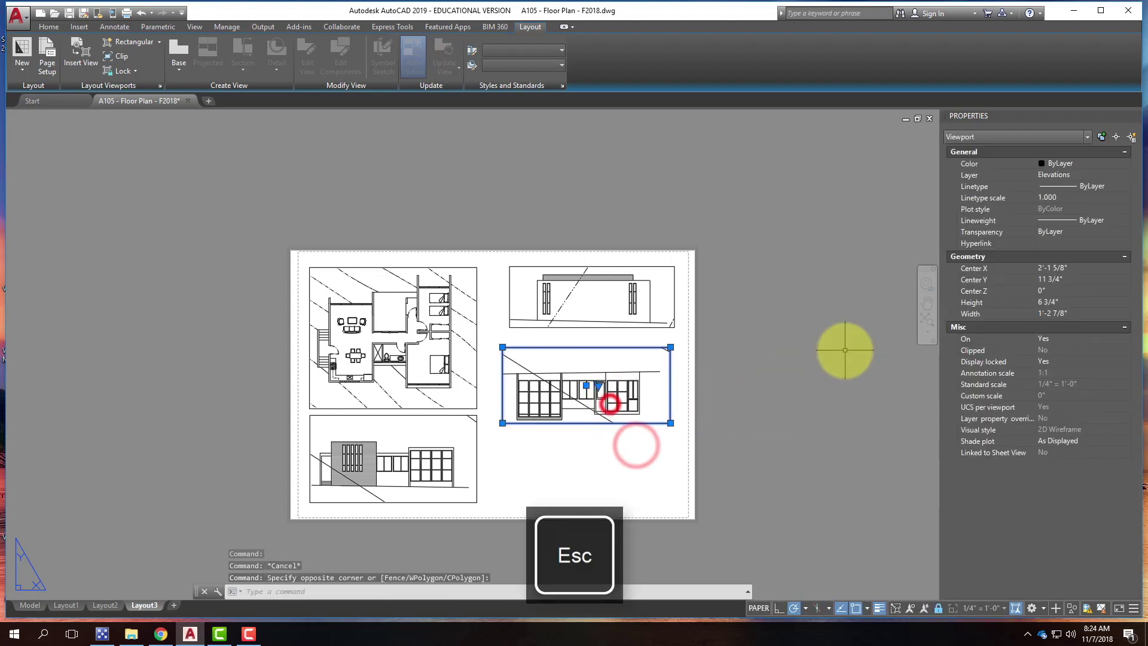
pyautogui.press('Return')
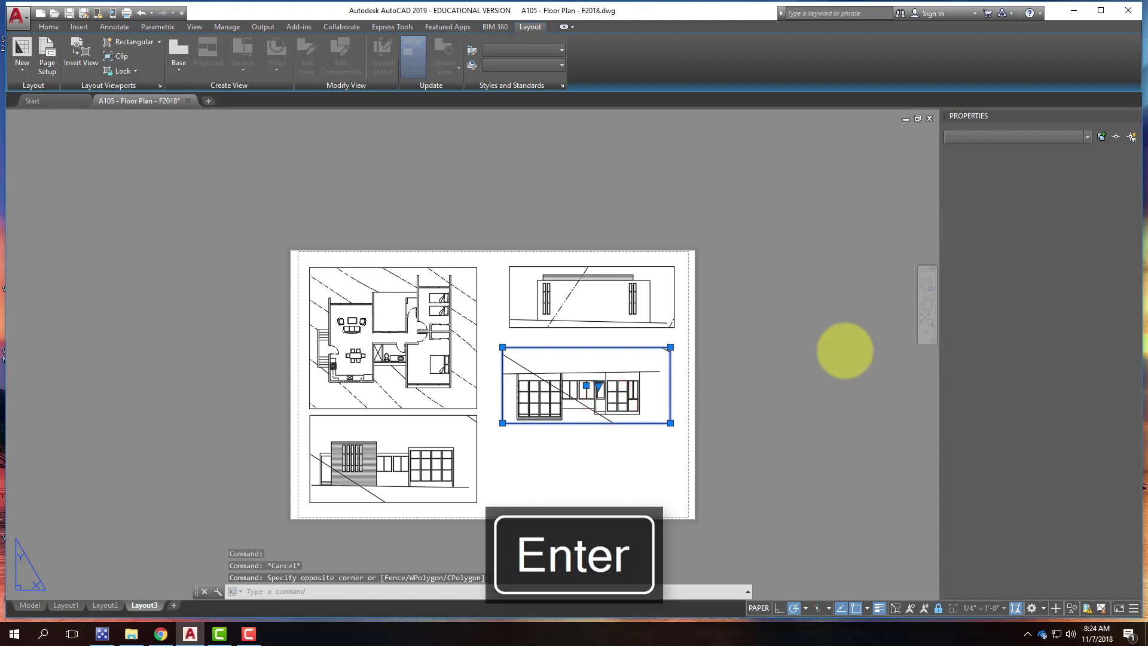
pyautogui.click(671, 347)
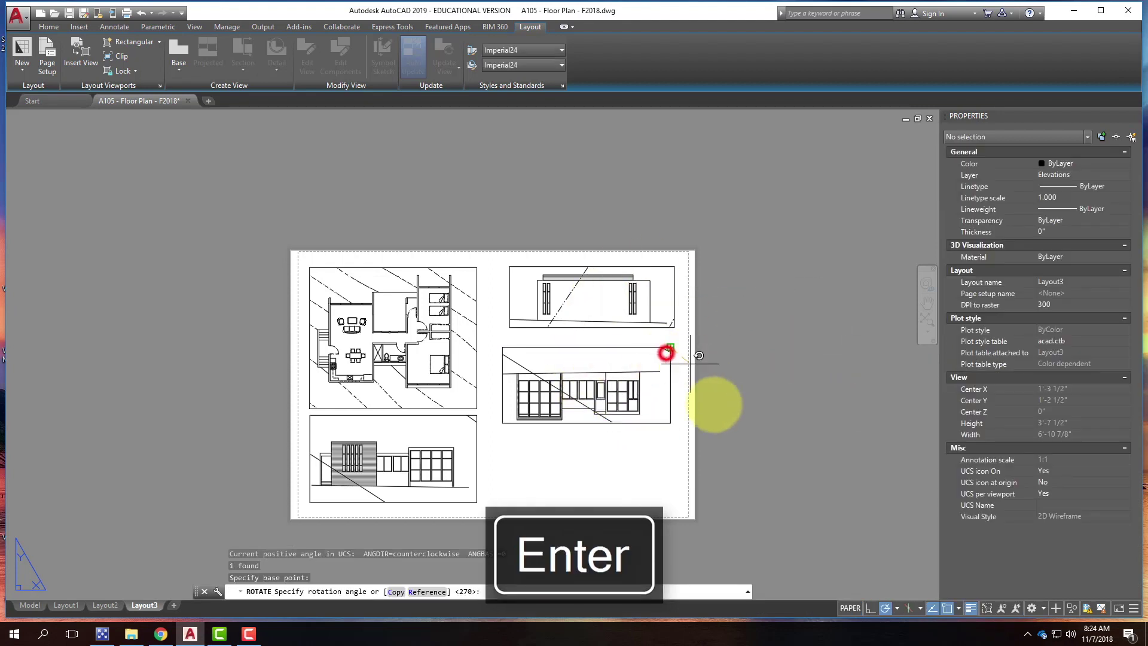
pyautogui.click(501, 347)
# Move the rotated elevation viewport back onto the sheet, directly below the side elevation viewport.
pyautogui.click(888, 373)
pyautogui.click(759, 321)
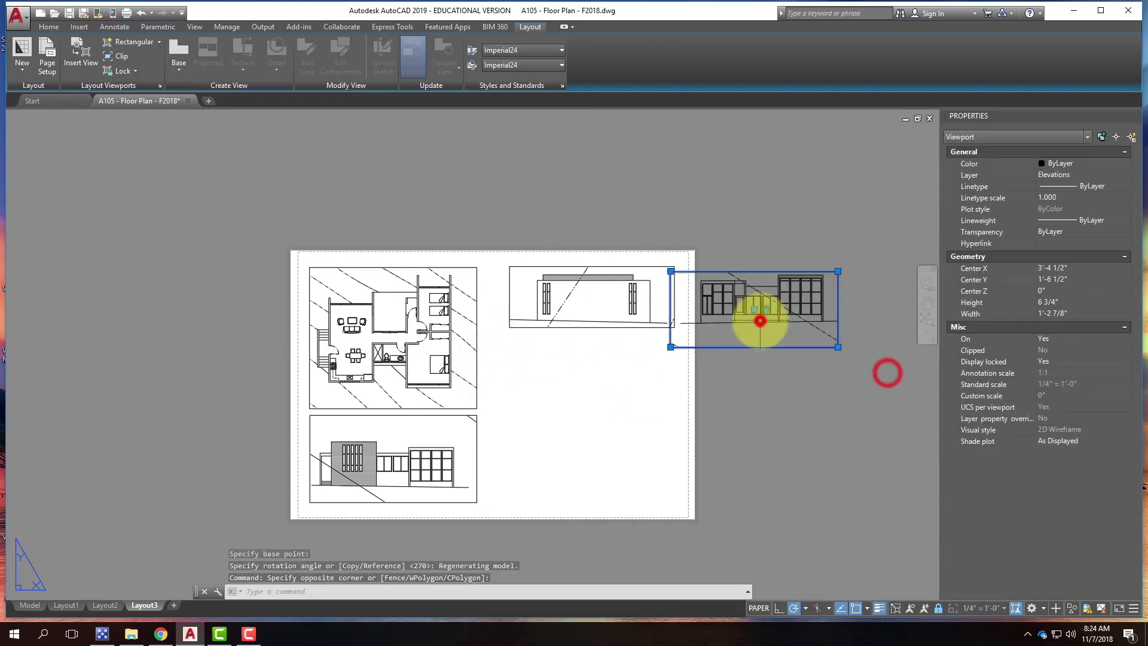
pyautogui.write('m')
pyautogui.press('Return')
pyautogui.click(761, 320)
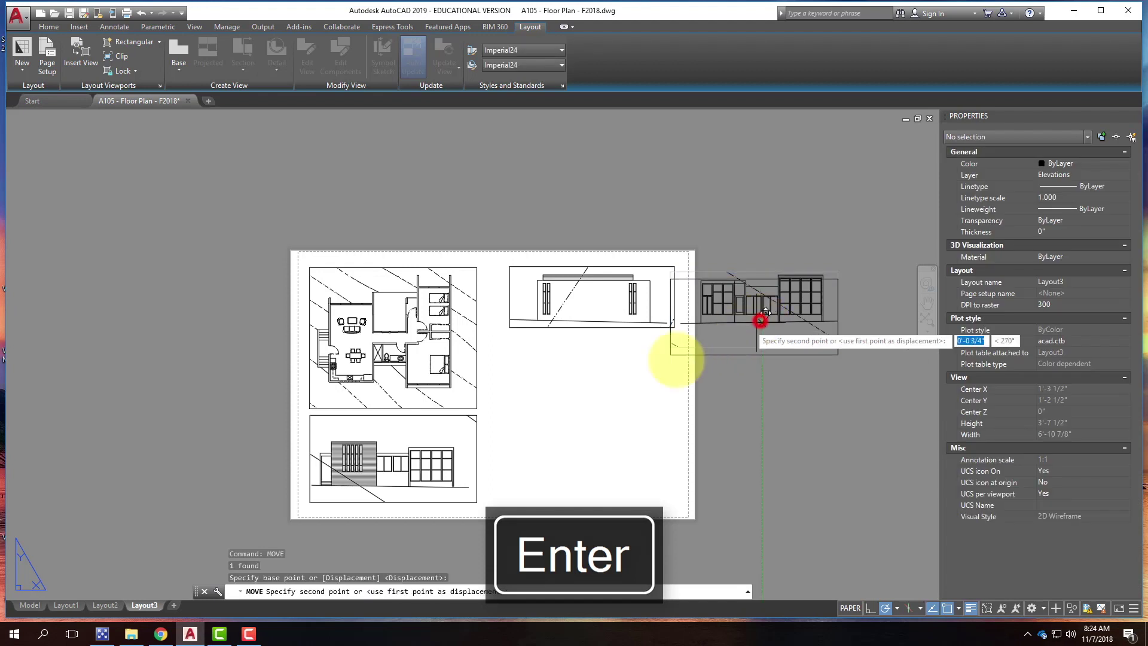
pyautogui.click(596, 386)
pyautogui.press('Escape')
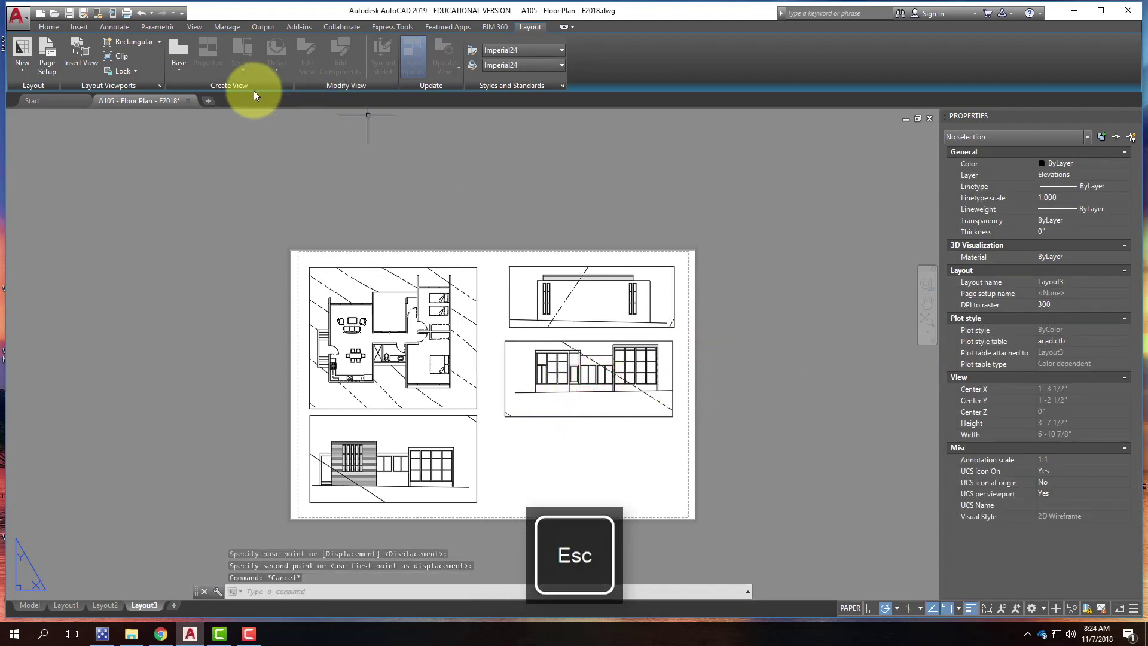
# Create a tall rectangular viewport below the second elevation on the sheet's right side, extending past the bottom edge of the paper.
pyautogui.click(130, 43)
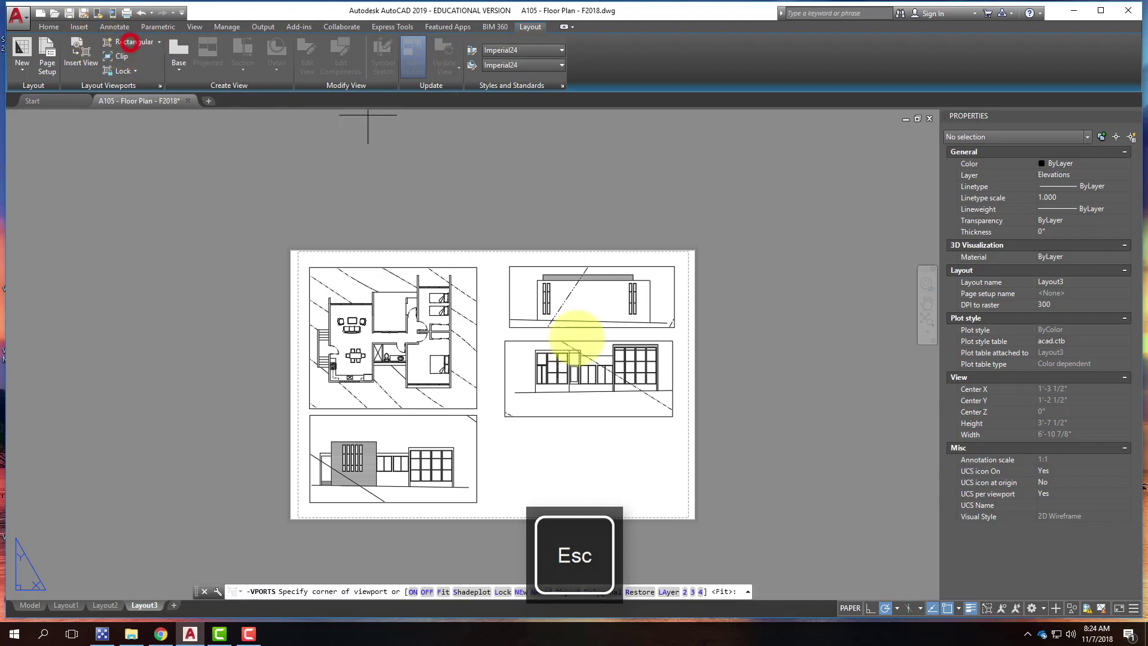
pyautogui.click(505, 426)
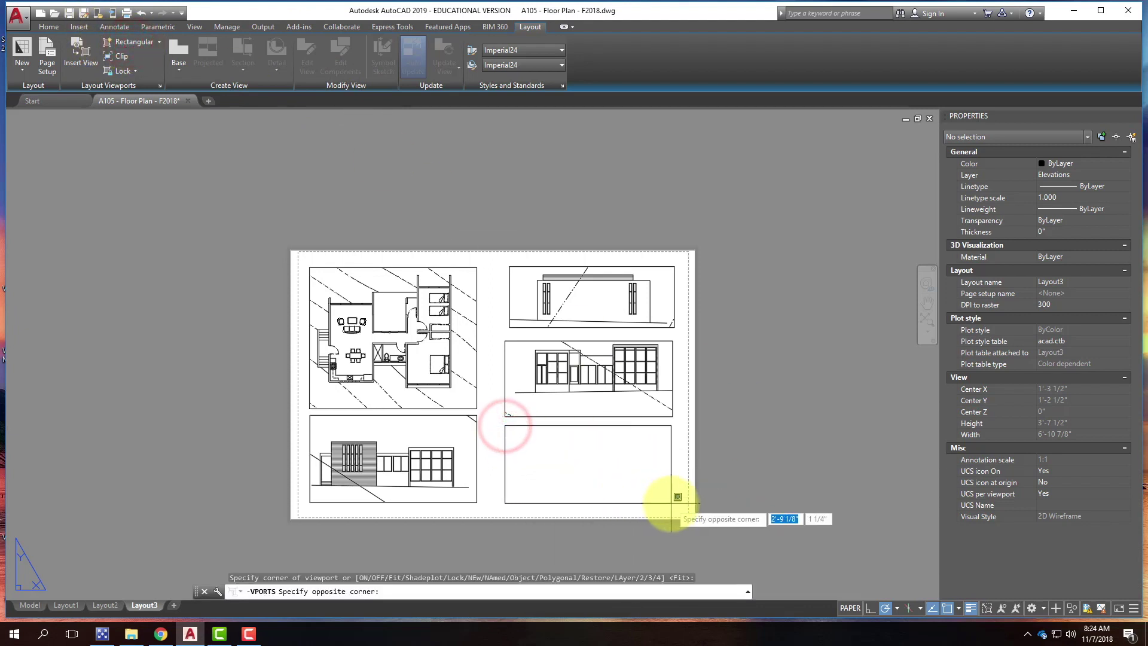
pyautogui.click(590, 565)
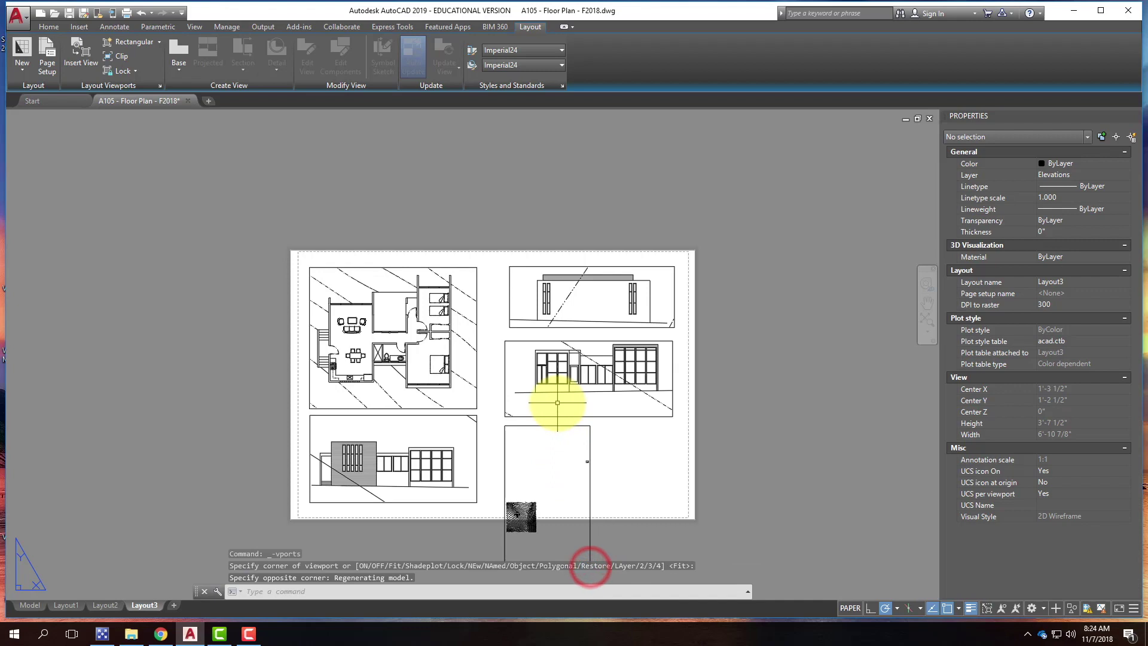
# Frame the sideways-drawn elevation to the left of the floor plan inside the tall viewport and return to paper space.
pyautogui.scroll(-2, 550, 418)
pyautogui.scroll(4, 532, 500)
pyautogui.doubleClick(528, 437)
pyautogui.scroll(10, 529, 437)
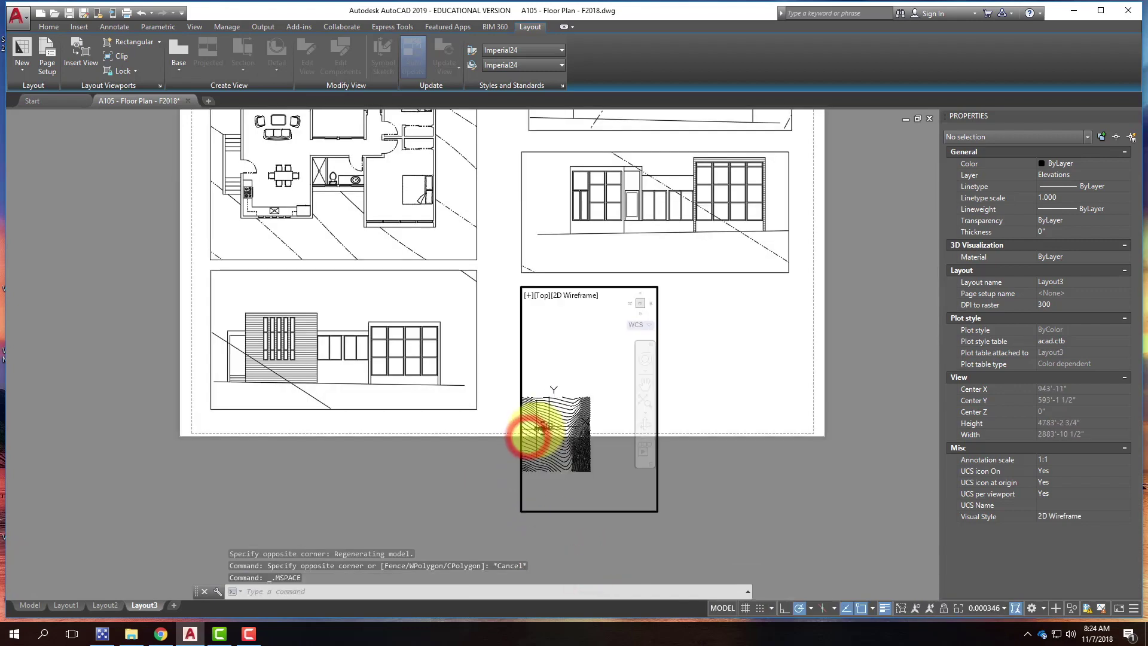
pyautogui.scroll(10, 574, 423)
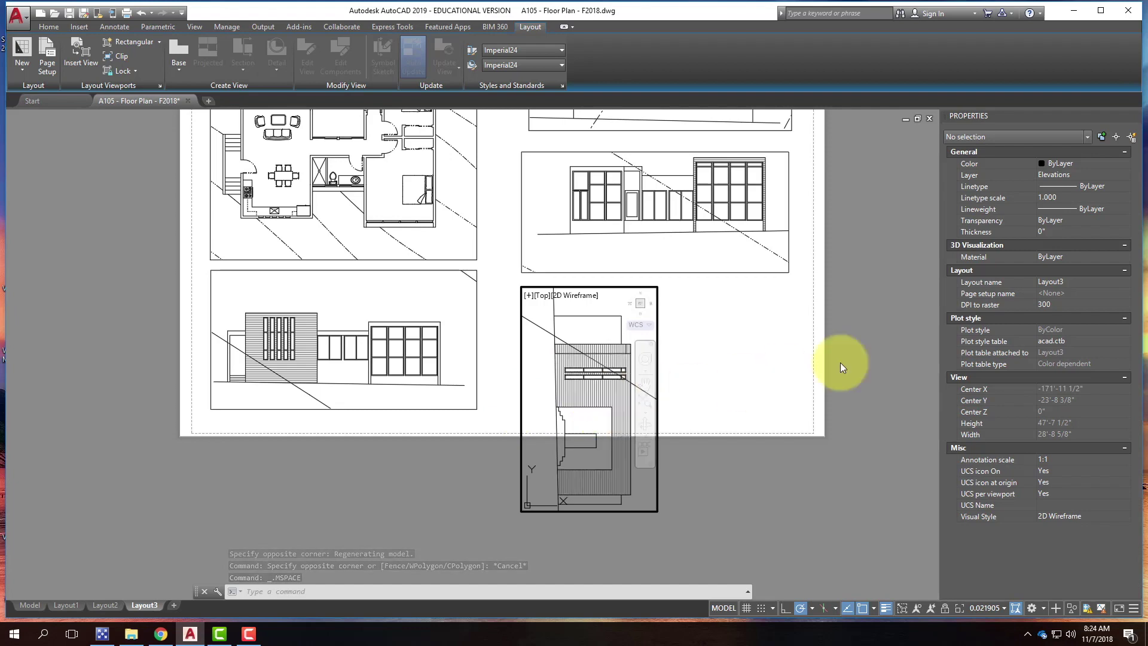
pyautogui.doubleClick(726, 384)
# Rotate the tall elevation viewport 90 degrees counterclockwise about its upper left corner.
pyautogui.click(674, 533)
pyautogui.click(638, 483)
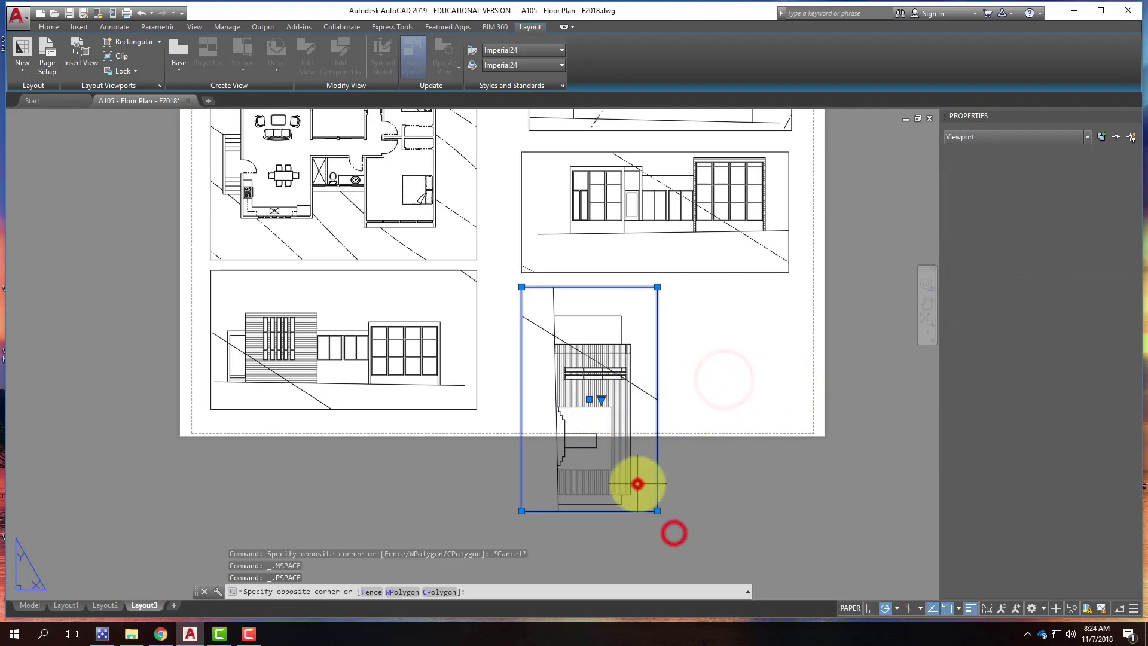
pyautogui.press('Return')
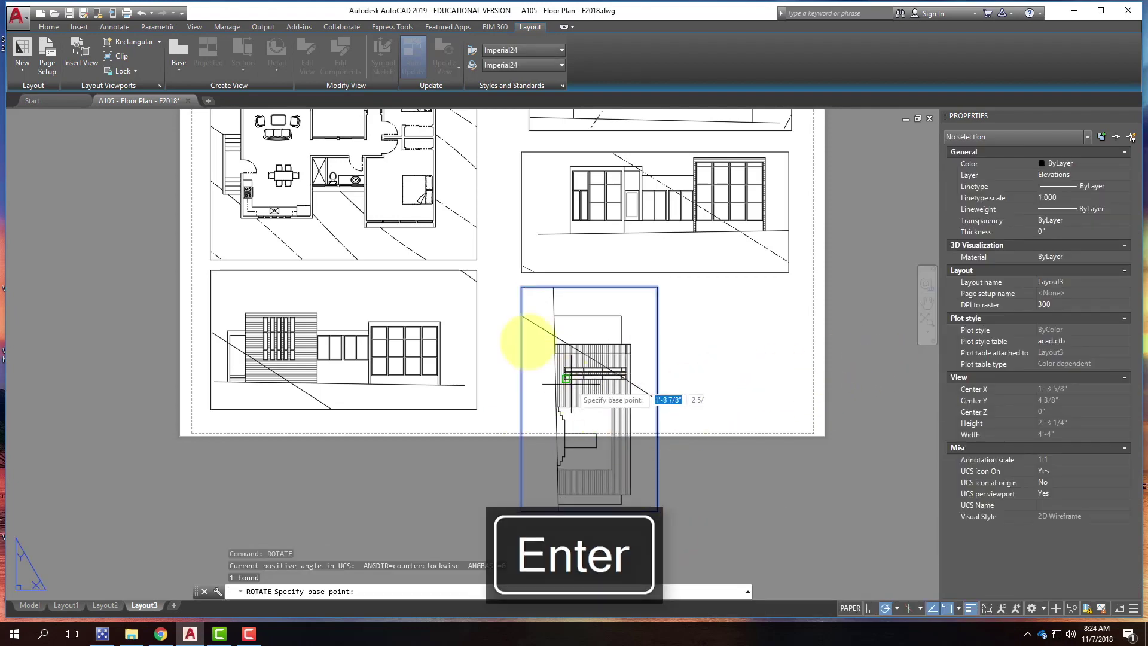
pyautogui.click(521, 287)
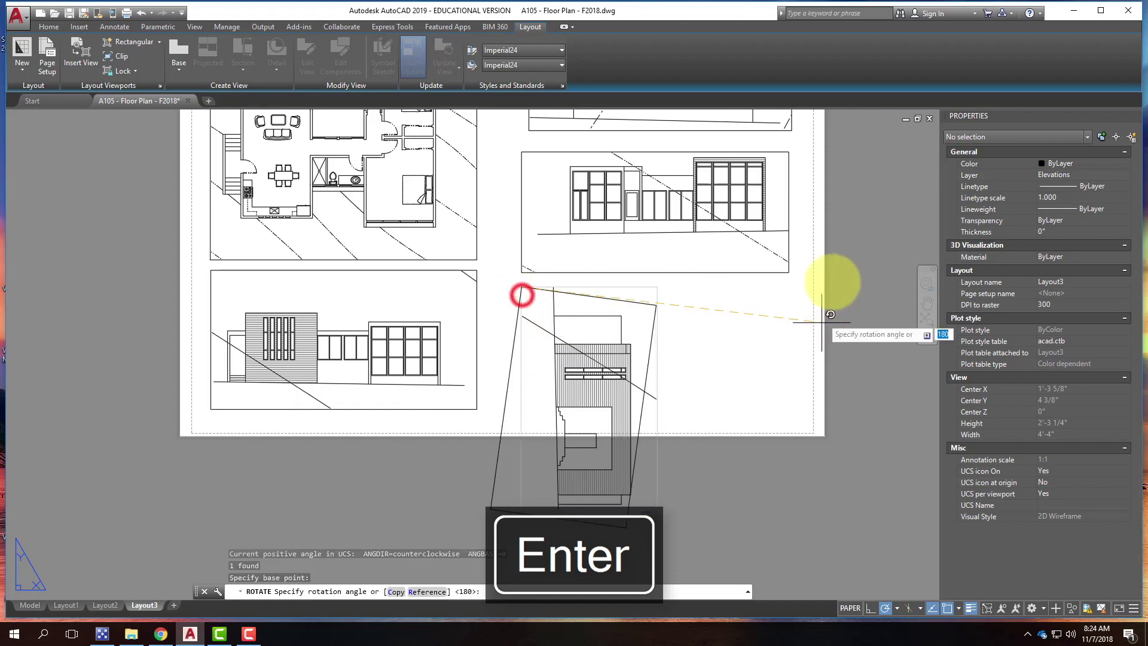
pyautogui.click(520, 124)
# Move the rotated entrance elevation viewport straight down into the empty space below the second elevation on the sheet.
pyautogui.click(607, 287)
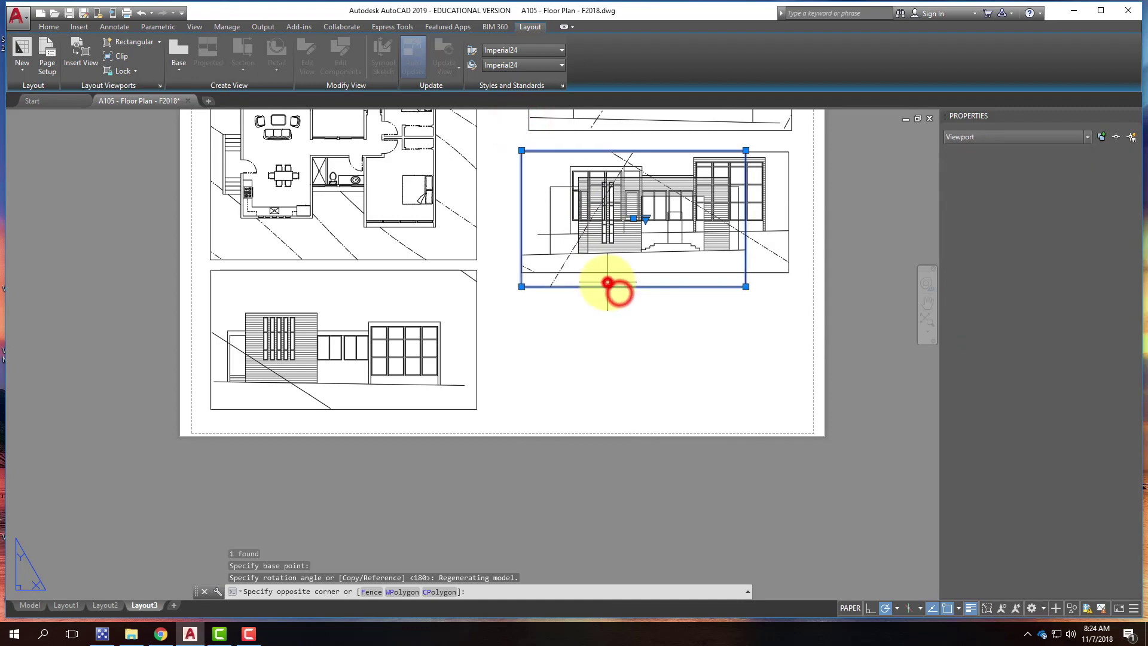
pyautogui.press('Return')
pyautogui.write('m')
pyautogui.press('Return')
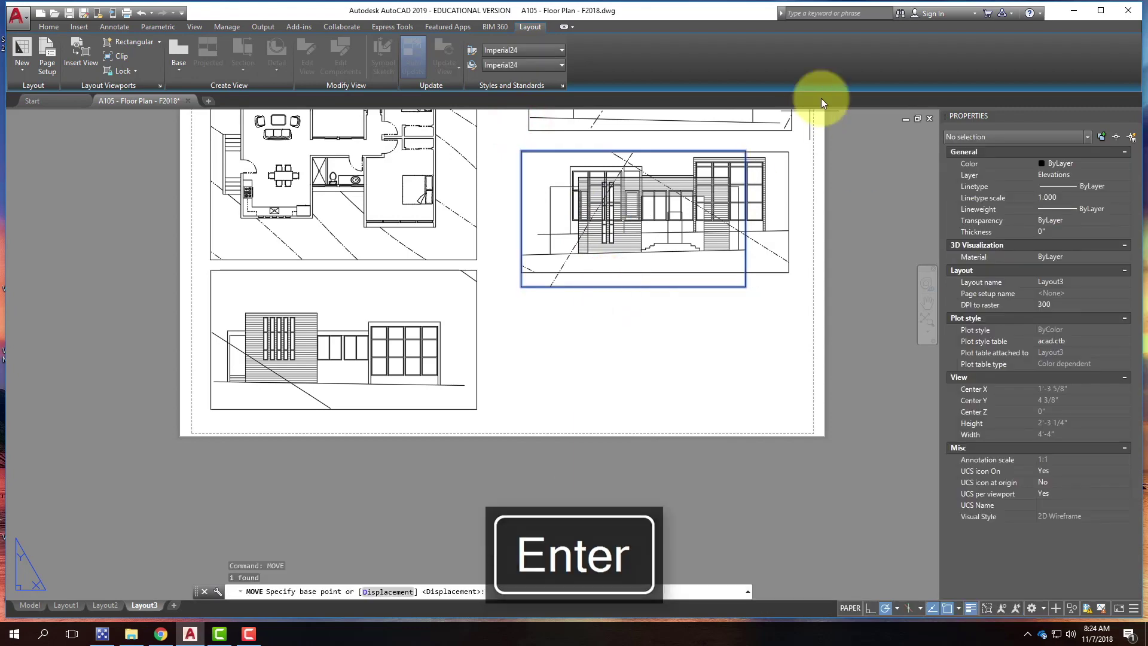
pyautogui.click(682, 321)
pyautogui.press('Escape')
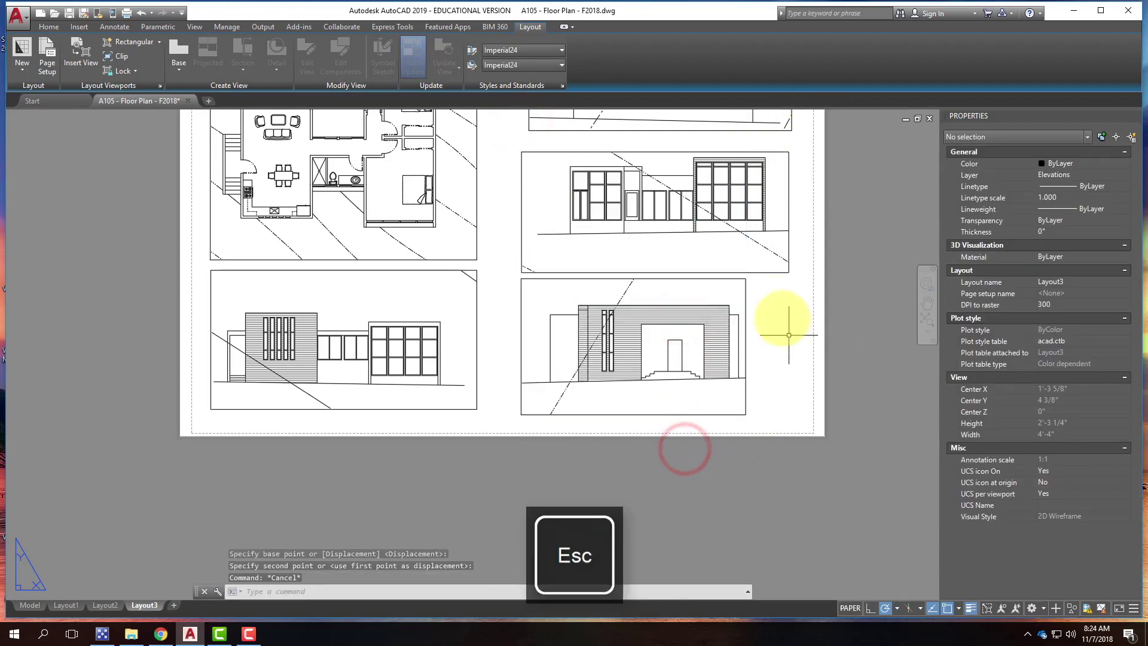
# Set the entrance elevation viewport's standard scale to 1/4" = 1'-0" and stretch its right edge outward to show the whole ground line.
pyautogui.click(745, 291)
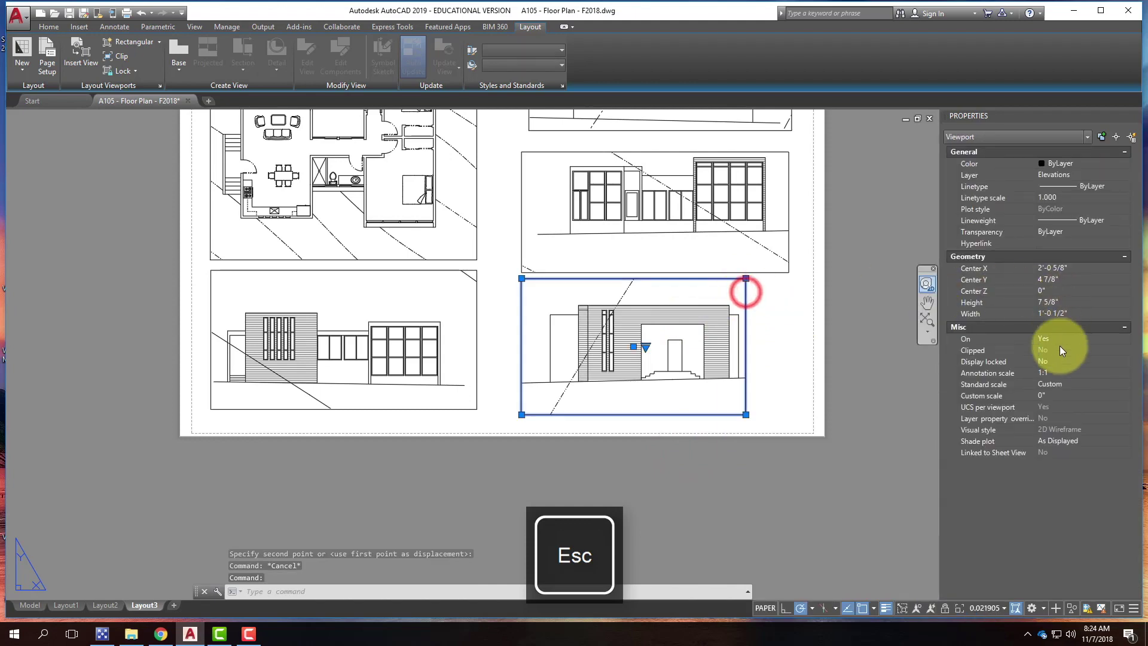
pyautogui.click(1072, 383)
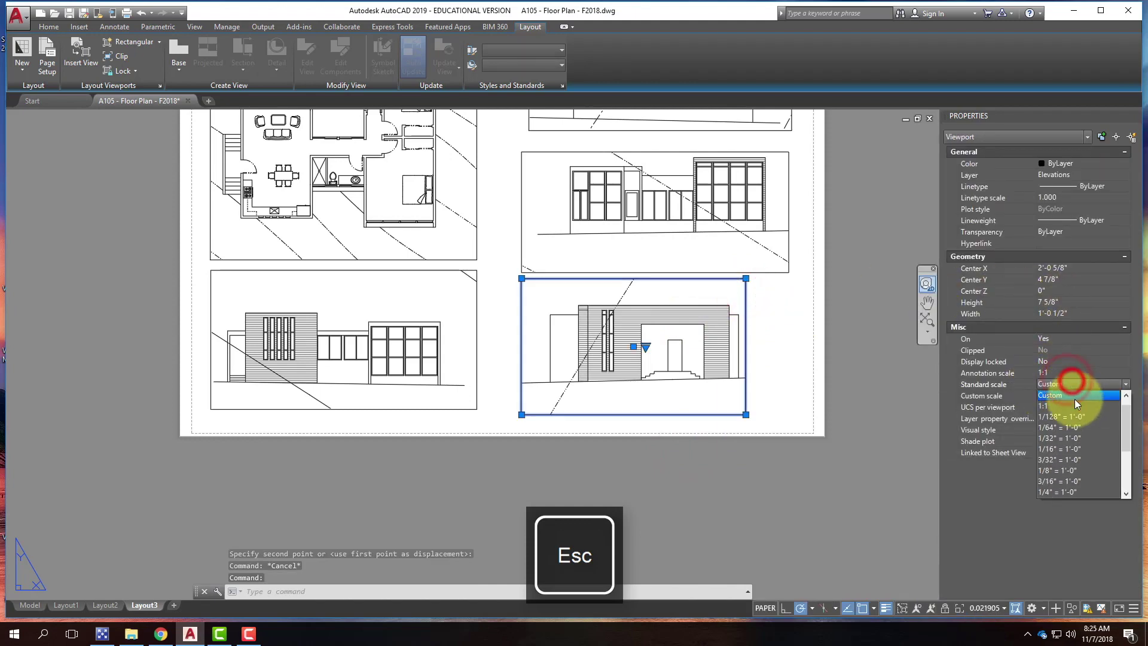
pyautogui.click(1074, 491)
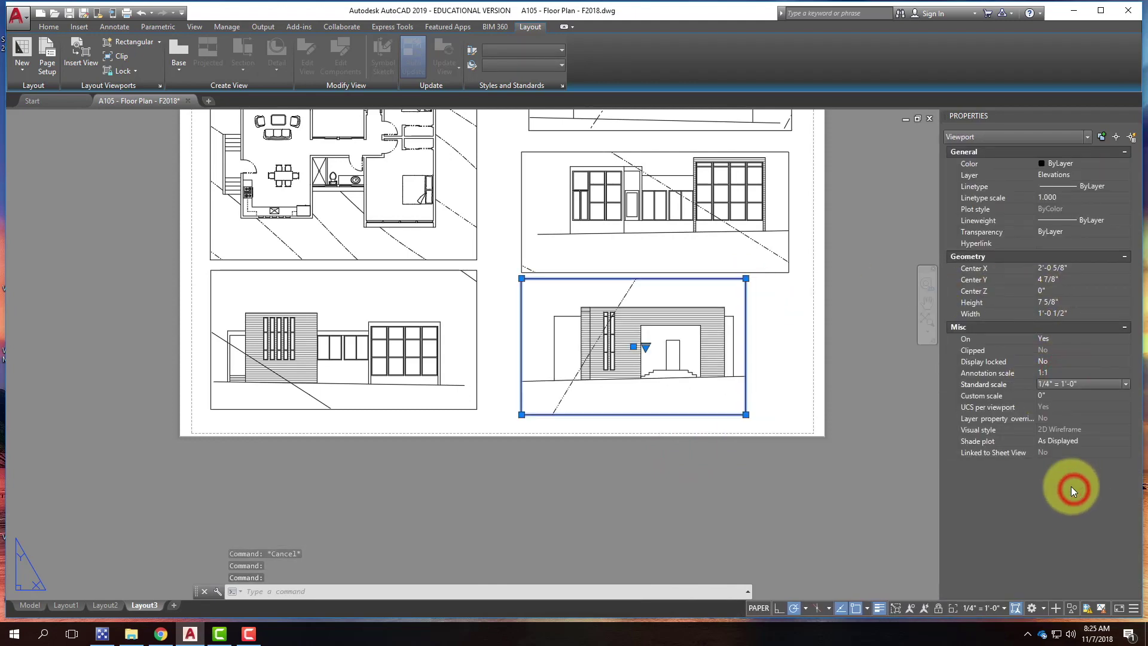
pyautogui.click(747, 279)
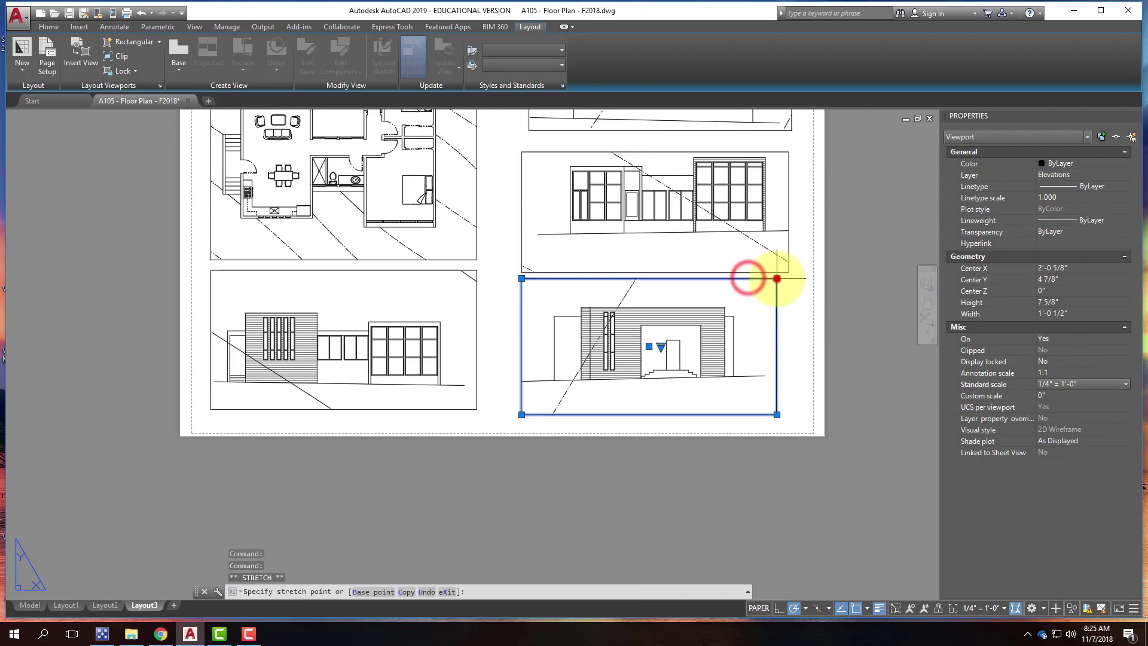
pyautogui.click(776, 279)
pyautogui.press('Escape')
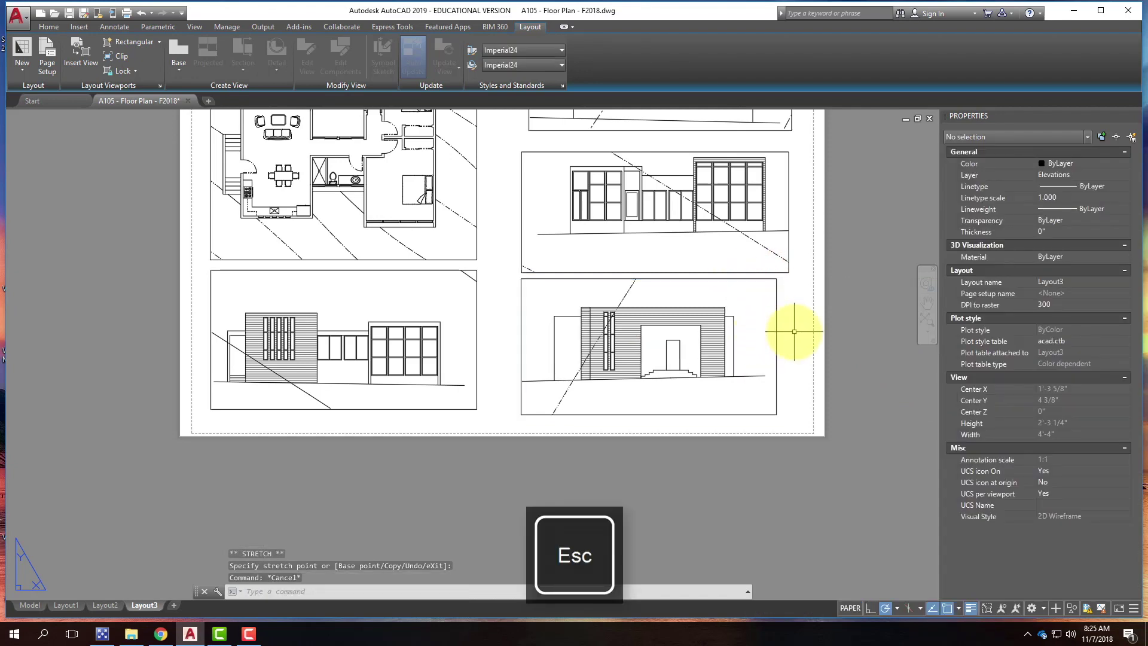
# Examine how the four elevations are arranged around the floor plan in model space and return to Layout3.
pyautogui.scroll(-6, 396, 340)
pyautogui.scroll(6, 412, 272)
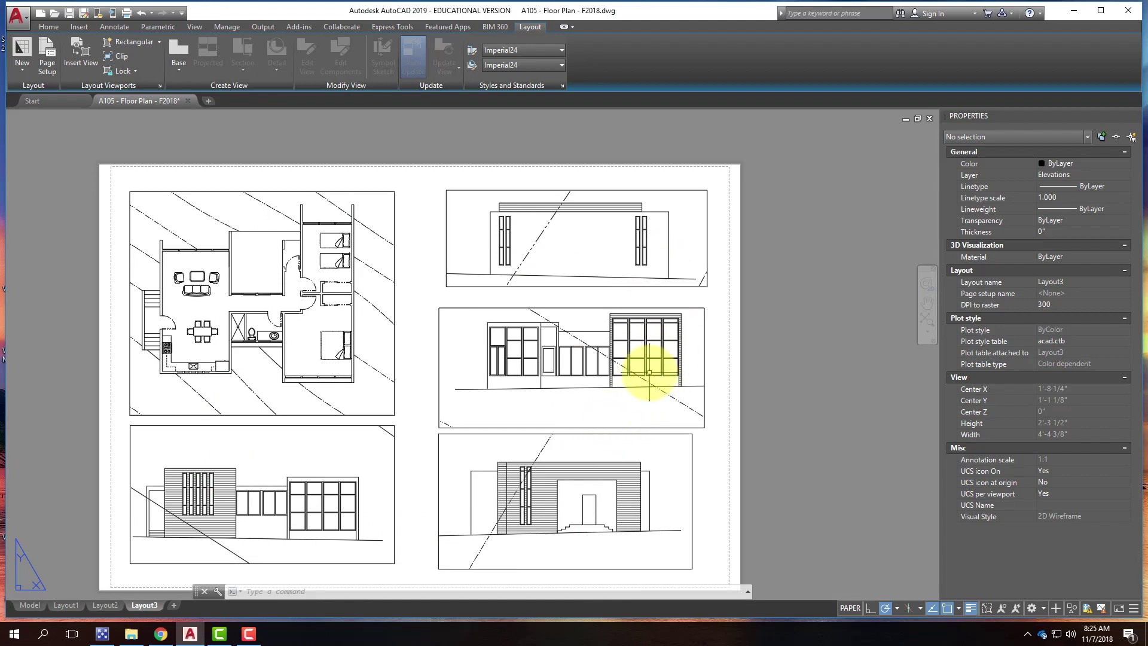
pyautogui.click(30, 605)
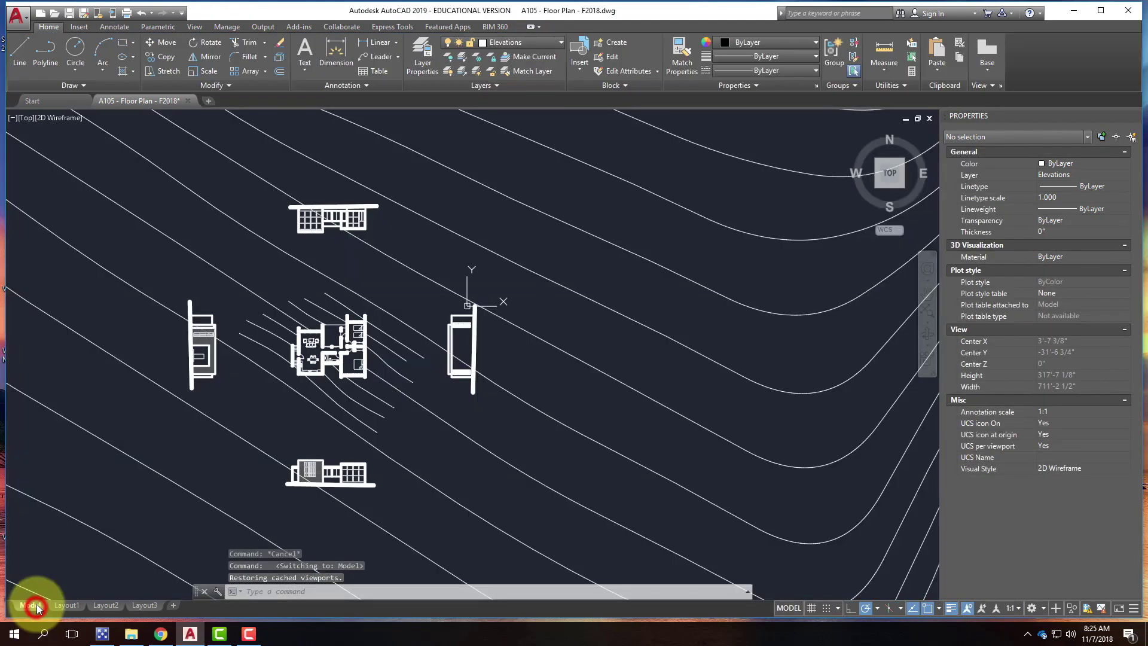
pyautogui.click(154, 607)
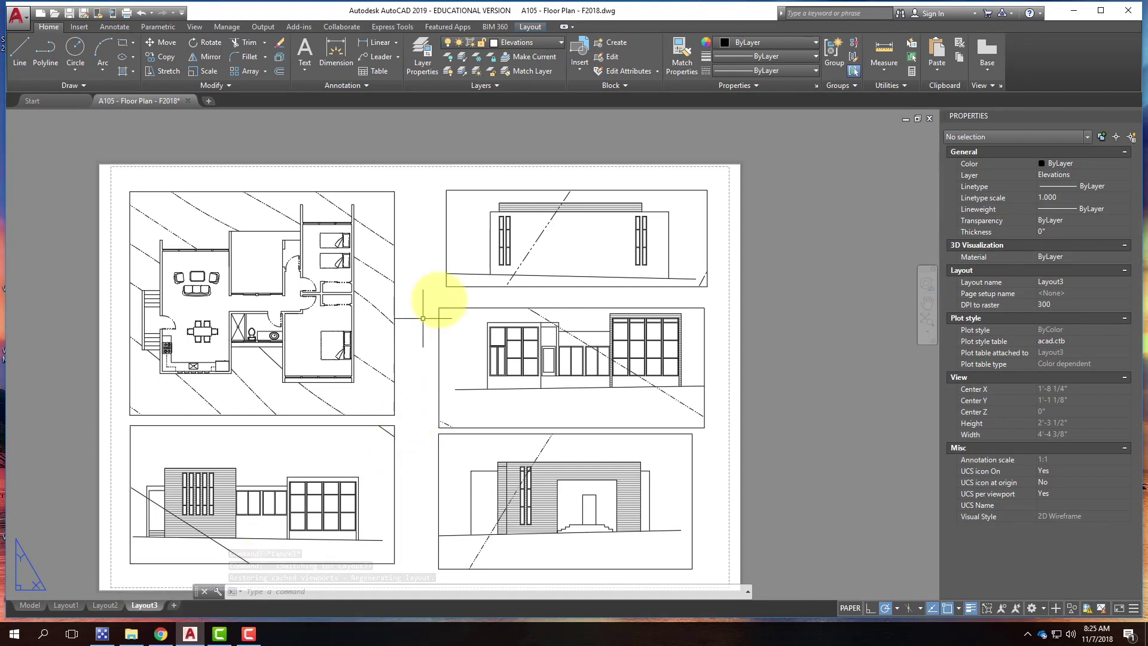
# Move the elevation viewport below the floor plan so the building's right wall lines up with the plan's right wall.
pyautogui.scroll(-2, 443, 233)
pyautogui.scroll(4, 358, 363)
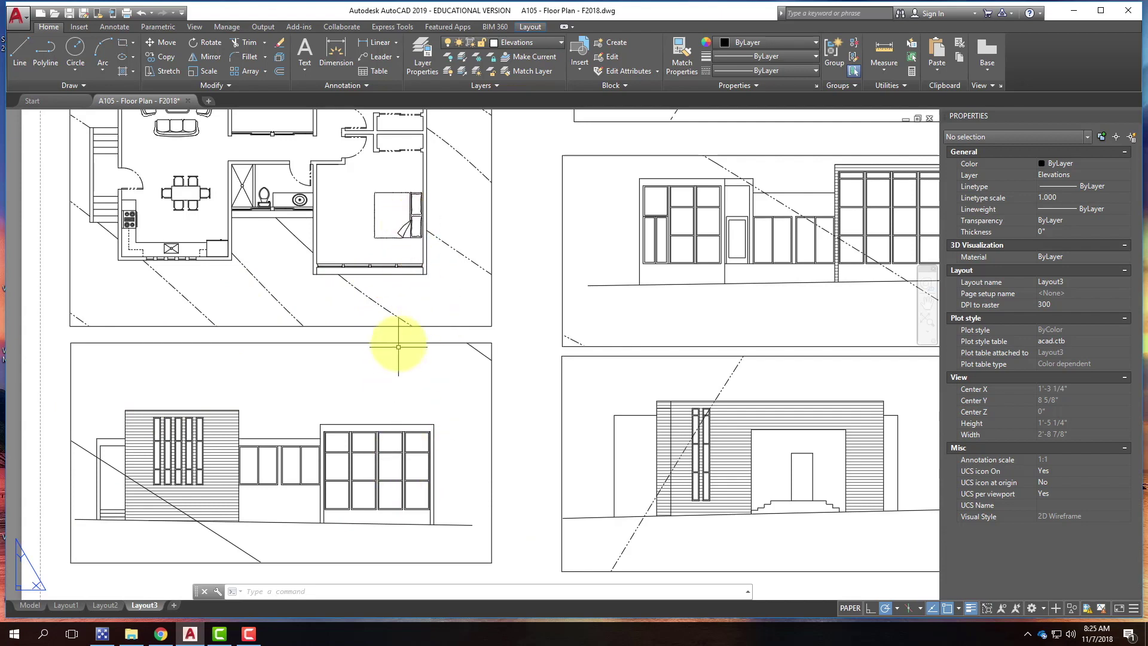
pyautogui.click(518, 430)
pyautogui.click(392, 418)
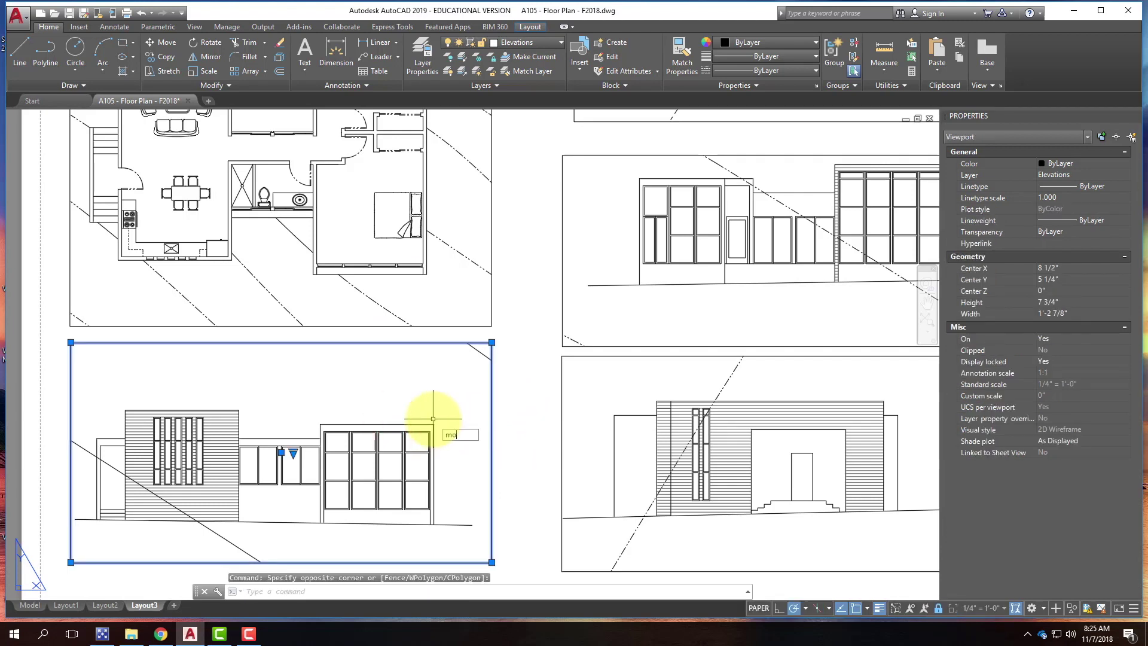
pyautogui.write('mo')
pyautogui.press('Return')
pyautogui.click(434, 424)
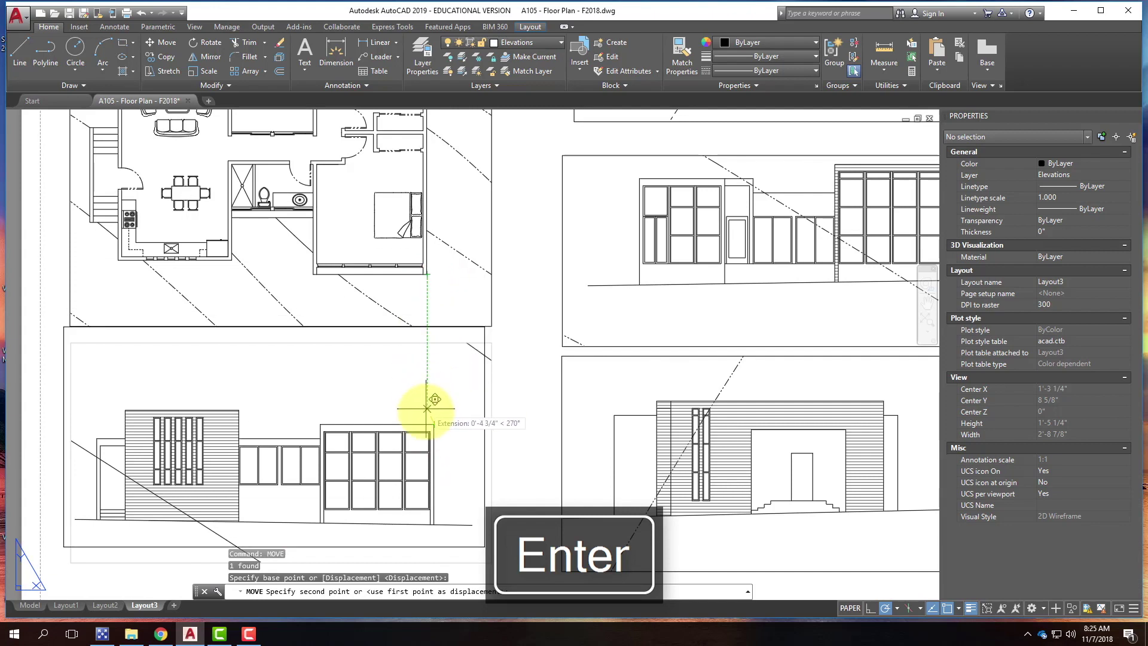
pyautogui.click(421, 423)
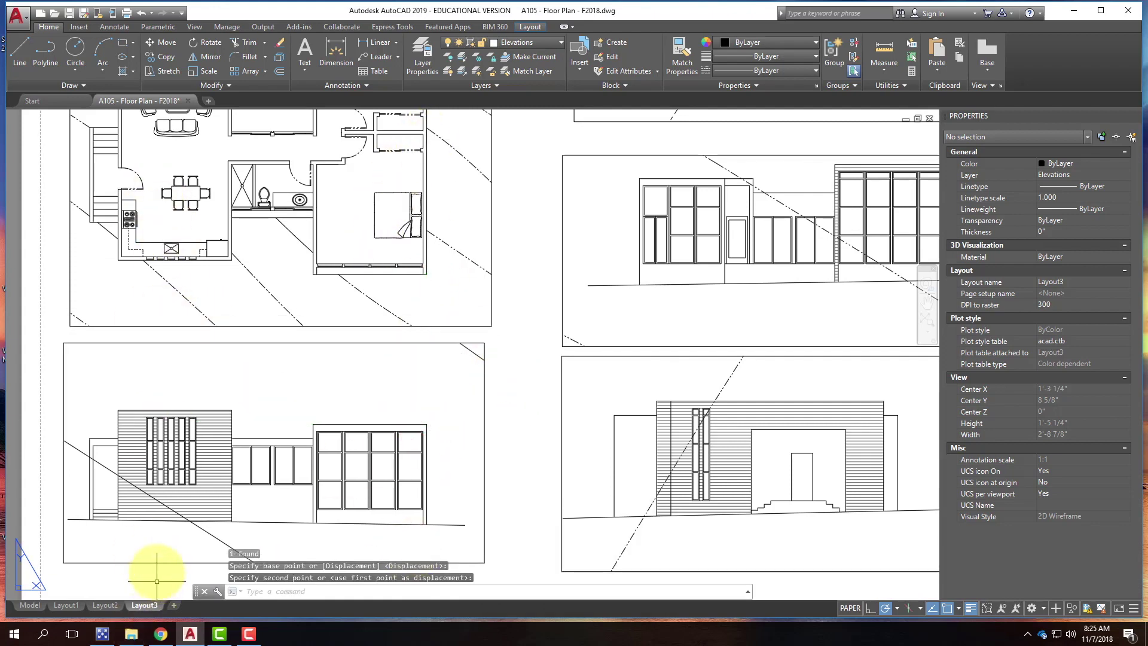
# Move the middle elevation viewport in the right-hand column left so its building's right edge aligns with the elevation above.
pyautogui.scroll(-5, 274, 402)
pyautogui.scroll(6, 505, 274)
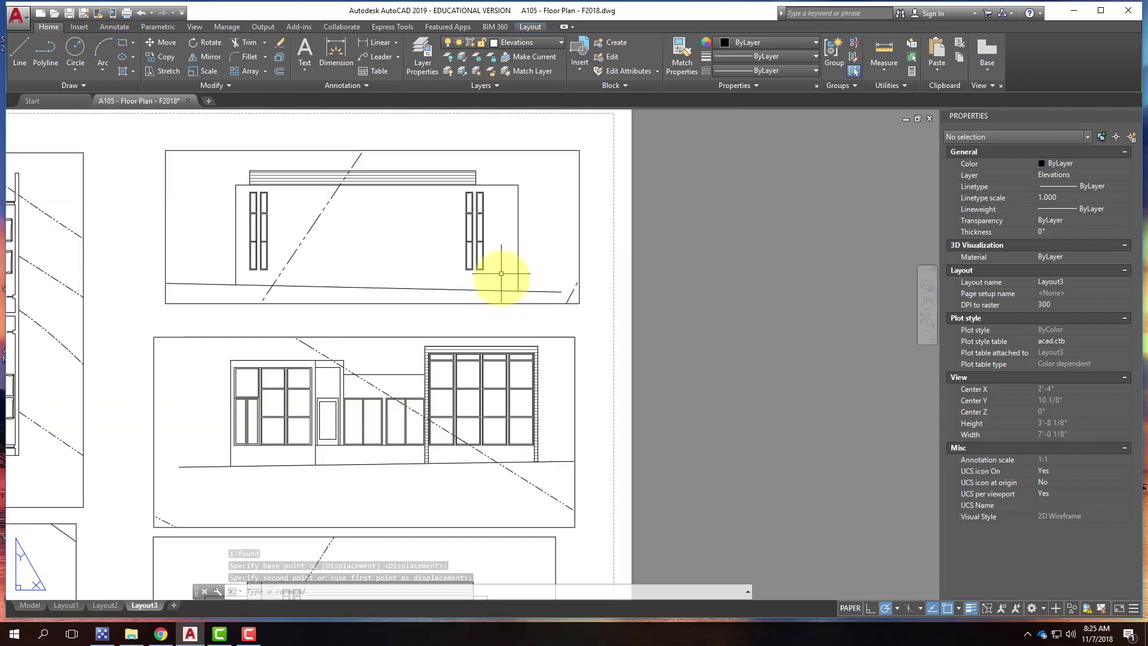
pyautogui.scroll(-5, 456, 346)
pyautogui.scroll(4, 334, 295)
pyautogui.scroll(-5, 441, 361)
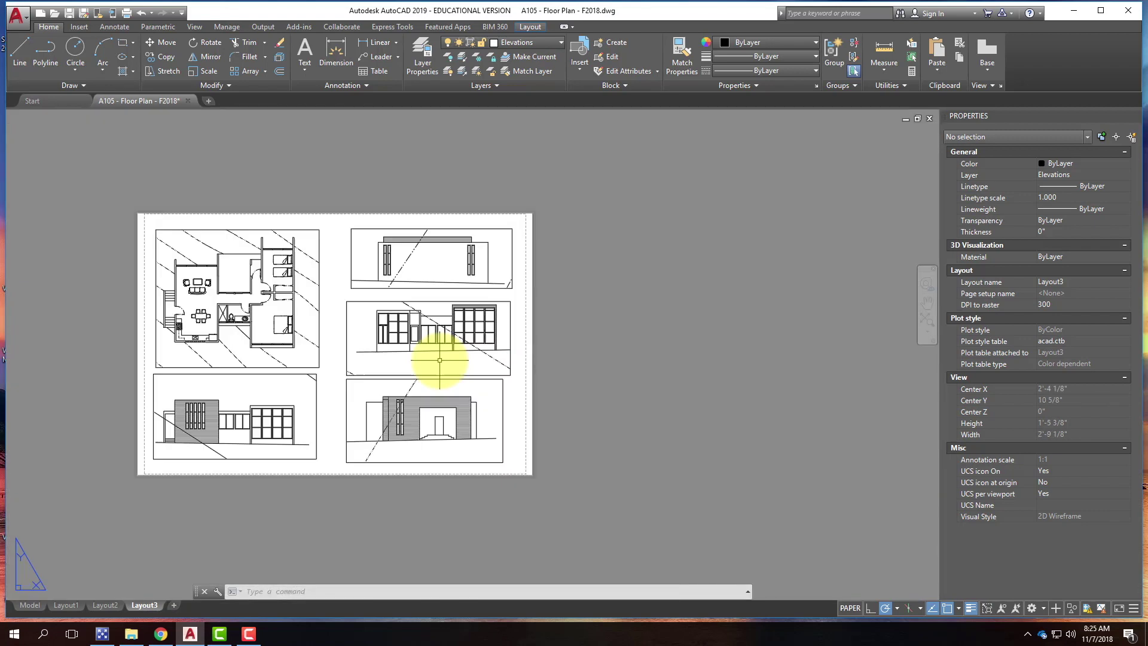
pyautogui.scroll(2, 492, 339)
pyautogui.click(526, 289)
pyautogui.click(508, 267)
pyautogui.write('m')
pyautogui.press('Return')
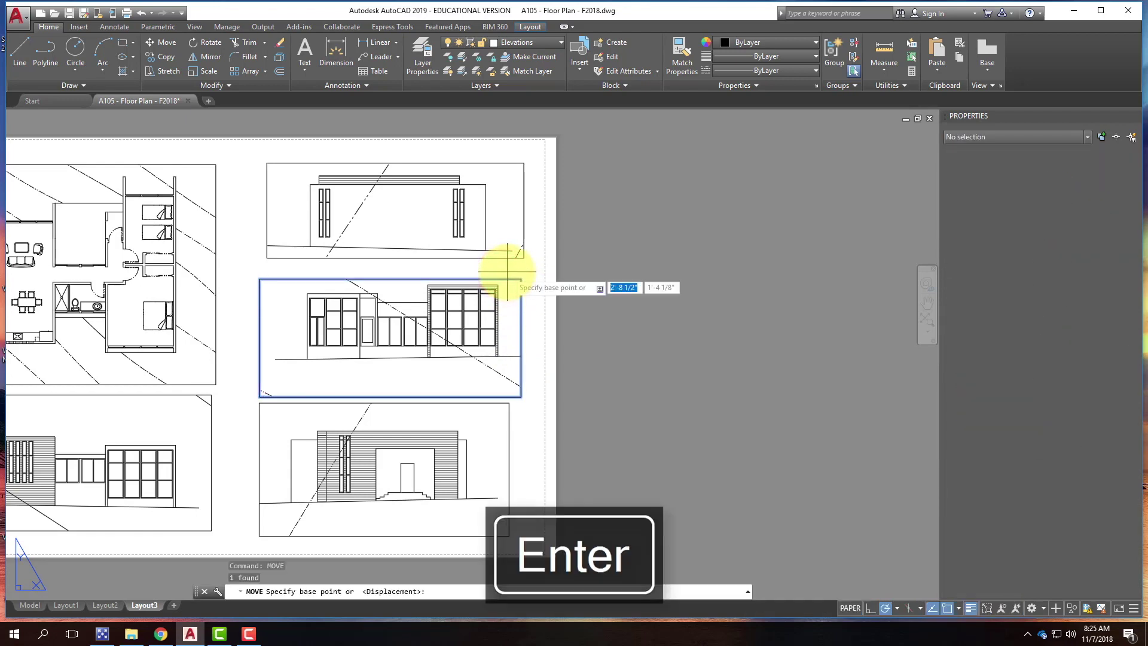
pyautogui.click(498, 283)
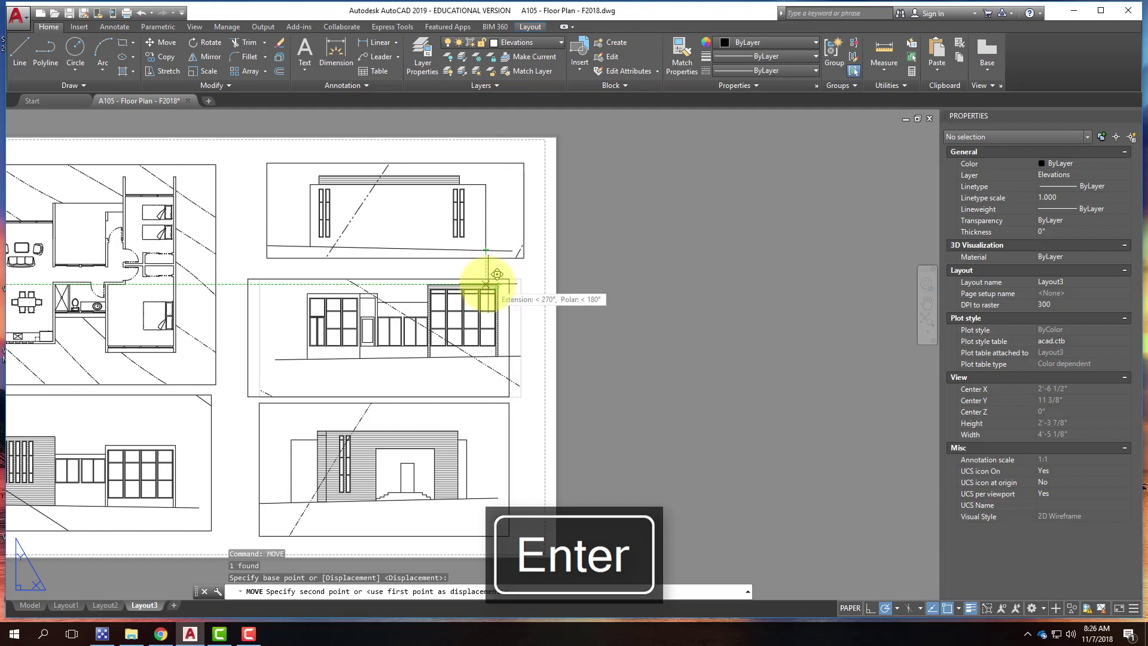
pyautogui.click(487, 282)
# Move the entrance elevation viewport right so its building's right edge aligns with the middle elevation above it.
pyautogui.click(526, 453)
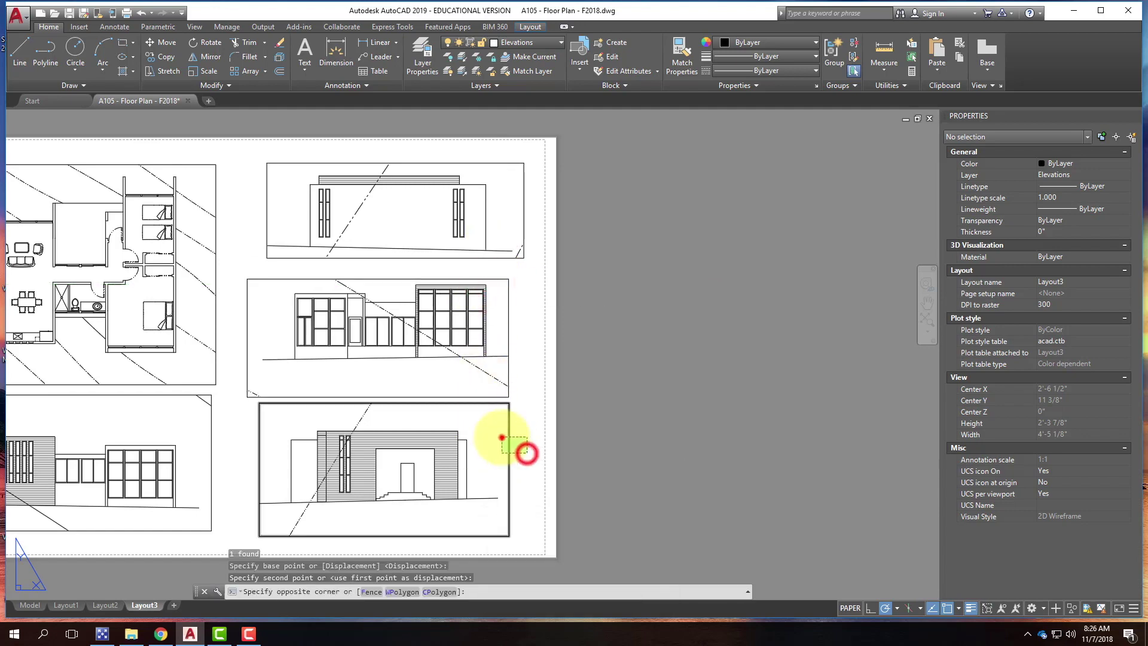
pyautogui.click(505, 440)
pyautogui.press('Return')
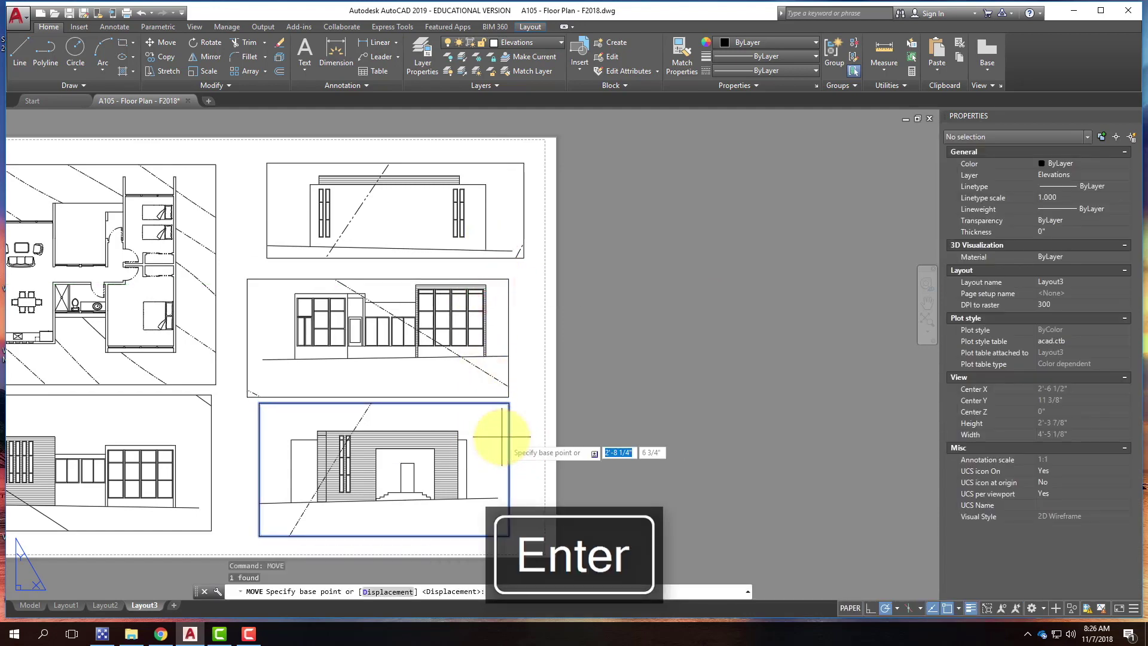
pyautogui.click(472, 439)
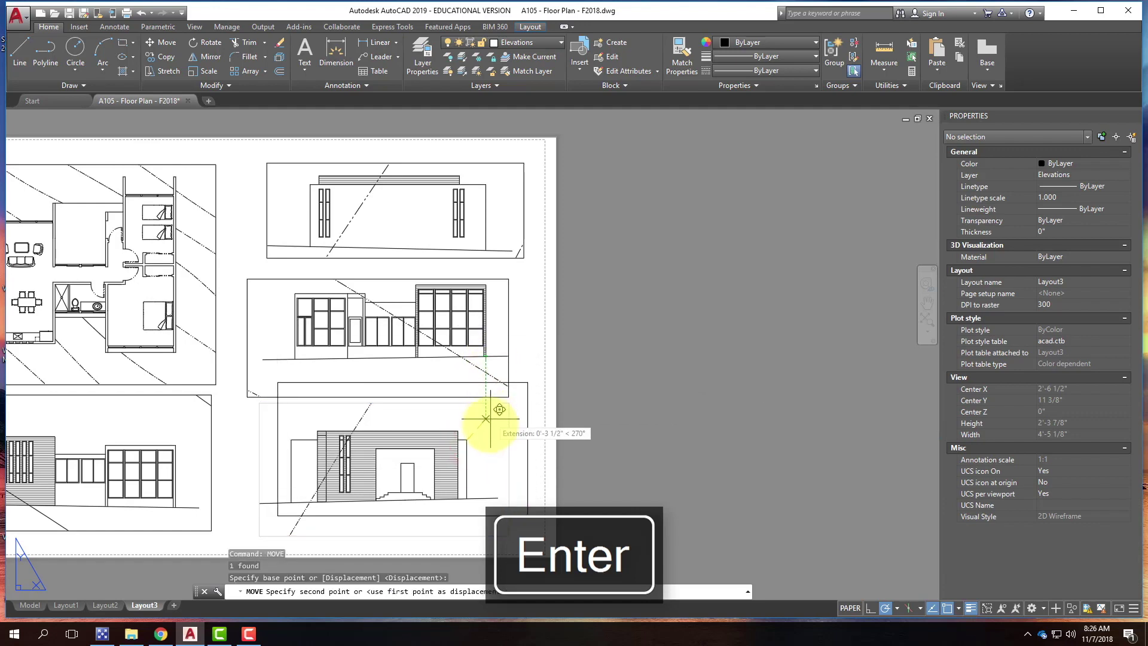
pyautogui.click(486, 436)
pyautogui.press('Escape')
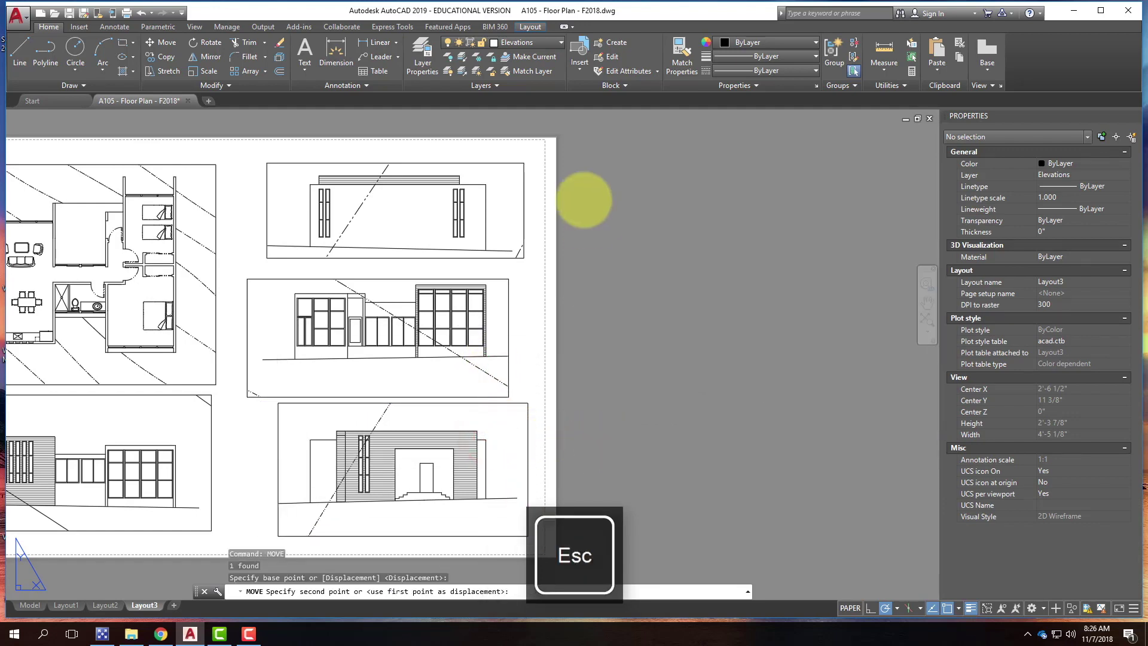
# Shift the middle elevation viewport to the right by eye, with a second small correction back to the left.
pyautogui.click(535, 371)
pyautogui.click(461, 351)
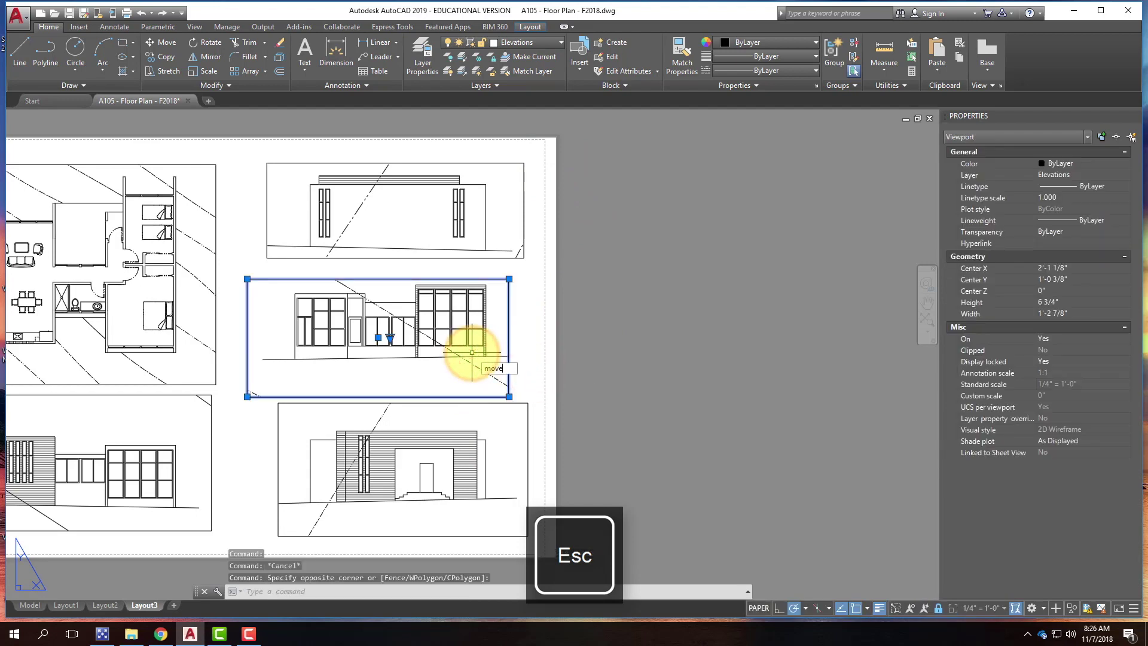
pyautogui.press('Return')
pyautogui.click(554, 341)
pyautogui.click(565, 343)
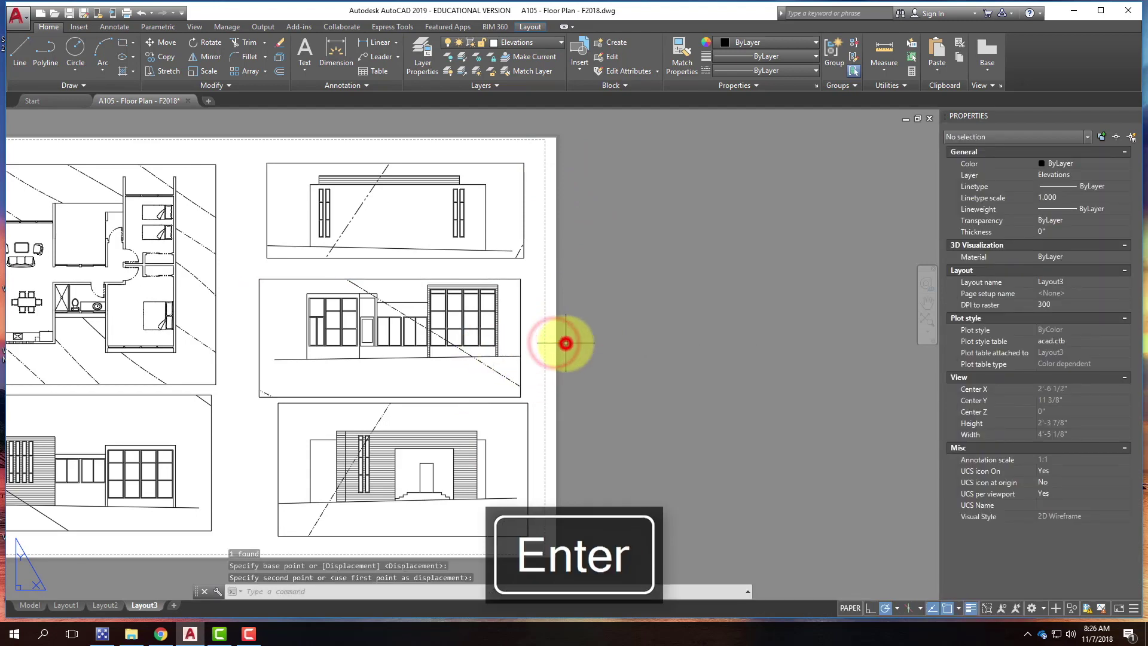
pyautogui.click(565, 343)
pyautogui.click(504, 328)
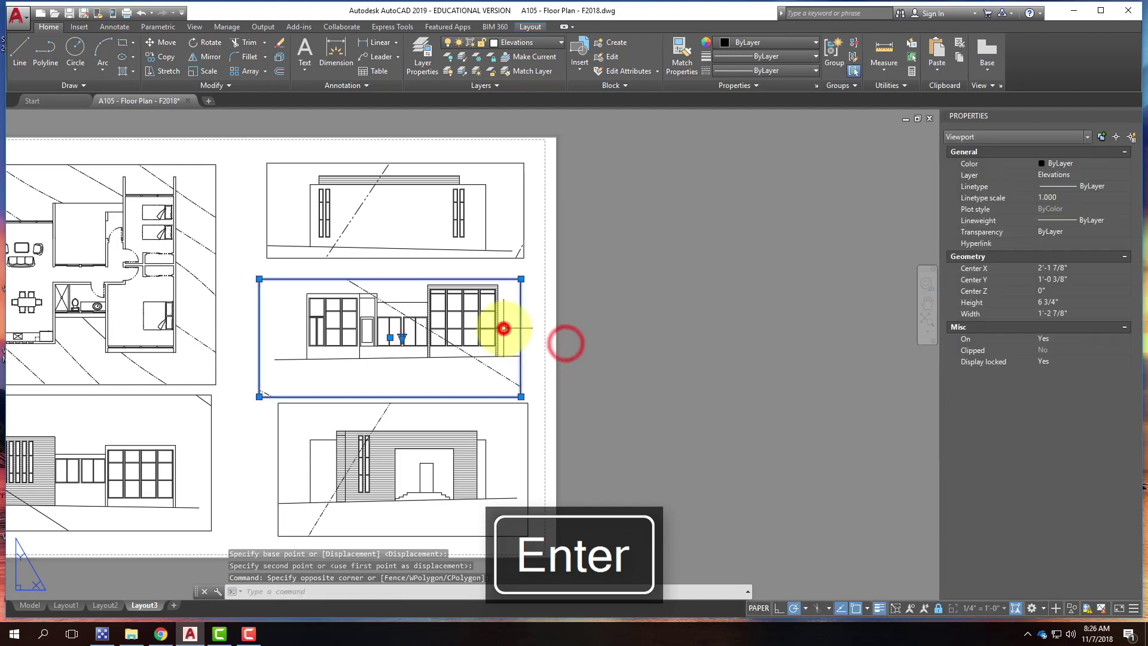
pyautogui.press('Return')
pyautogui.click(591, 338)
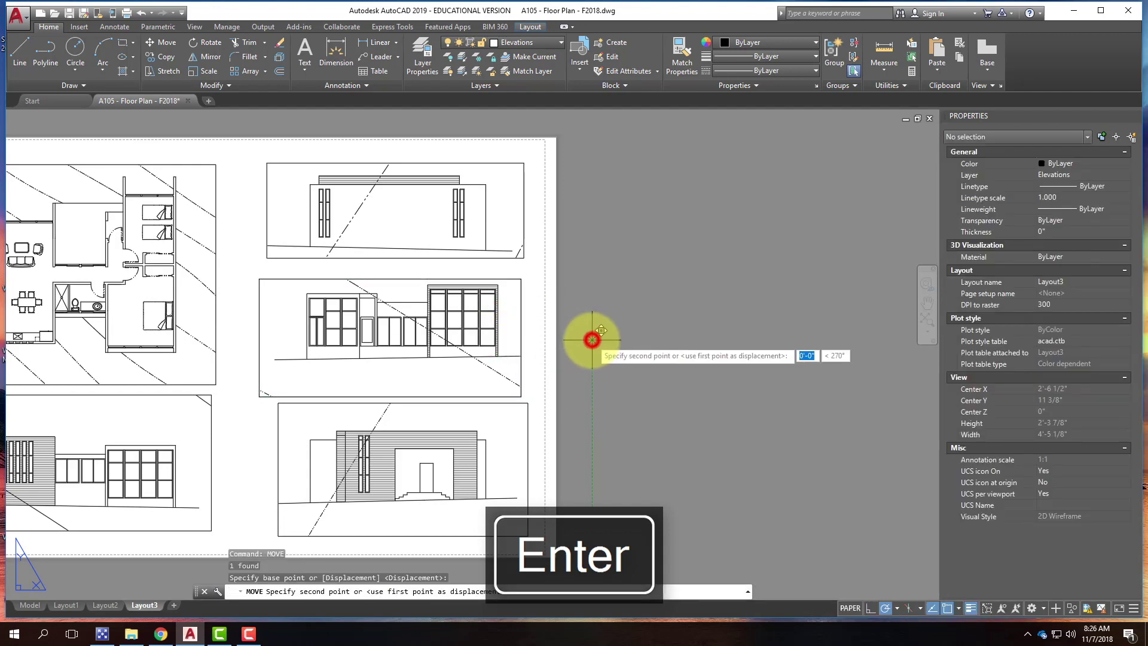
pyautogui.press('Escape')
pyautogui.press('Escape')
# Move all three elevation viewports of the right-hand column together slightly left, away from the sheet's edge.
pyautogui.click(578, 436)
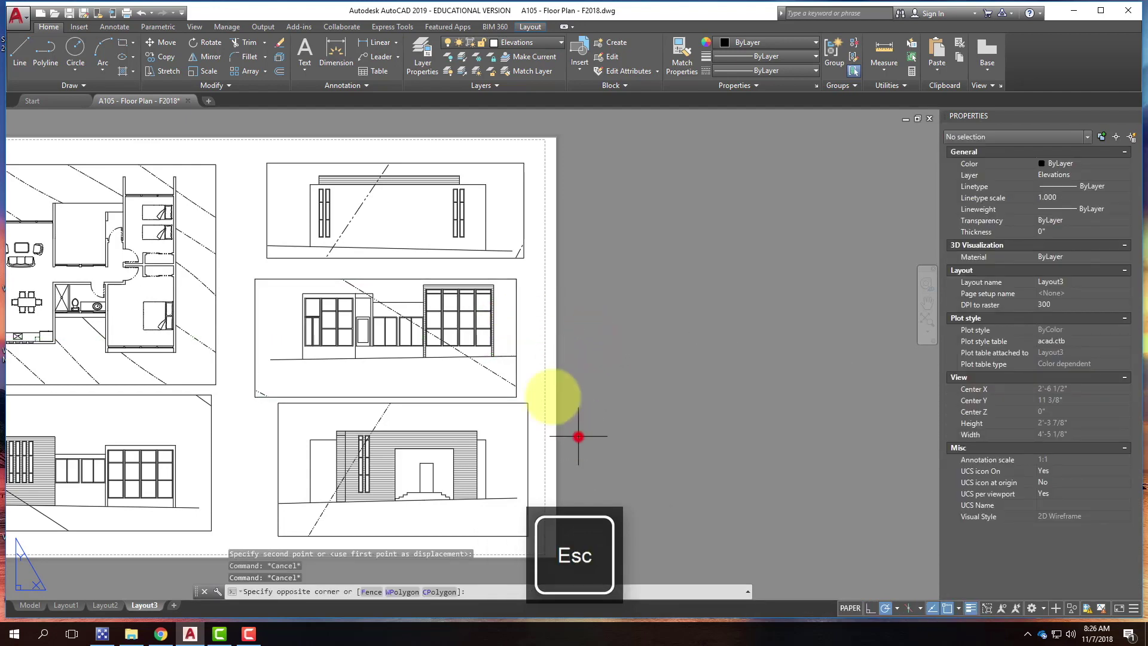
pyautogui.click(445, 237)
pyautogui.press('Return')
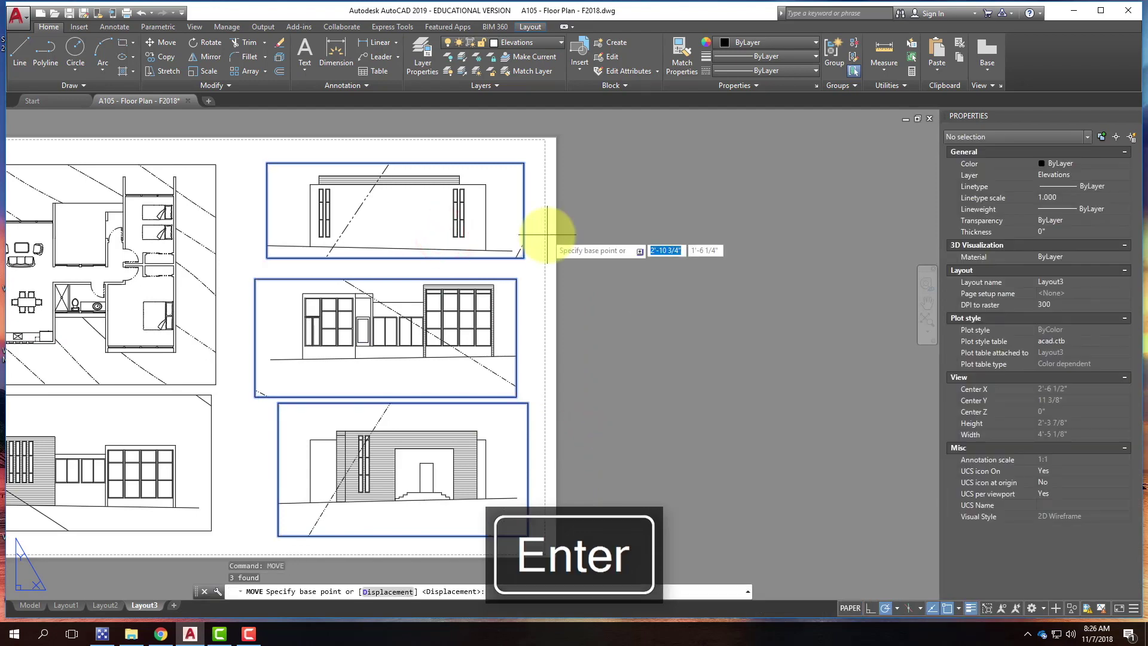
pyautogui.click(665, 314)
pyautogui.click(653, 315)
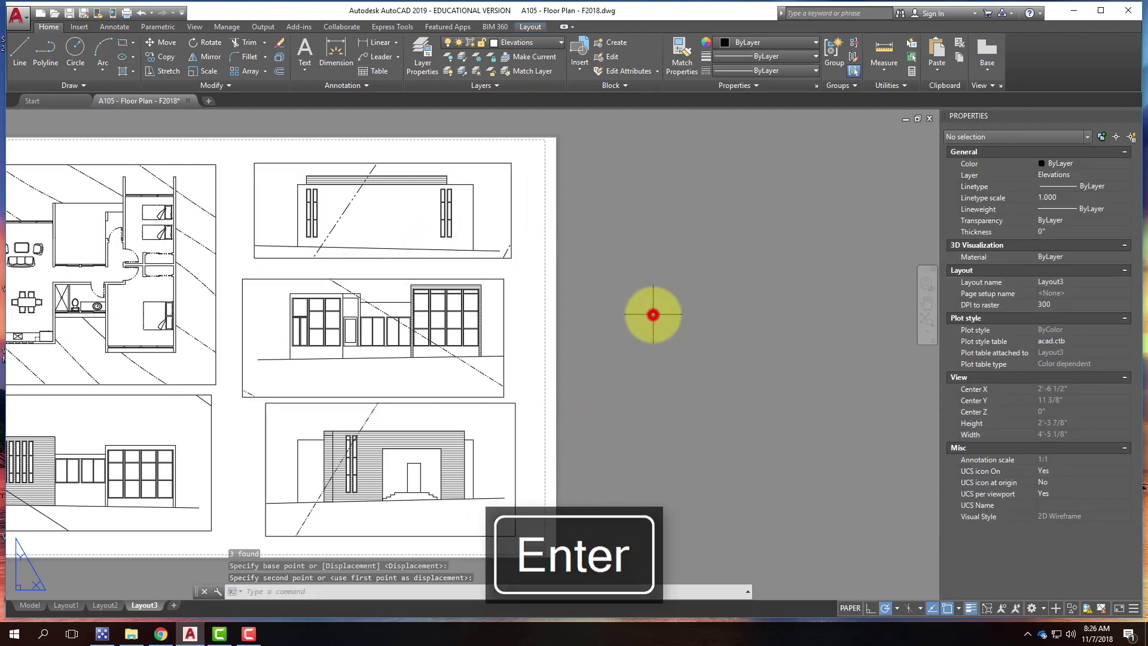
pyautogui.press('Escape')
# Activate the elevation viewport below the floor plan and freeze the Topography layer in that viewport only.
pyautogui.scroll(-5, 695, 327)
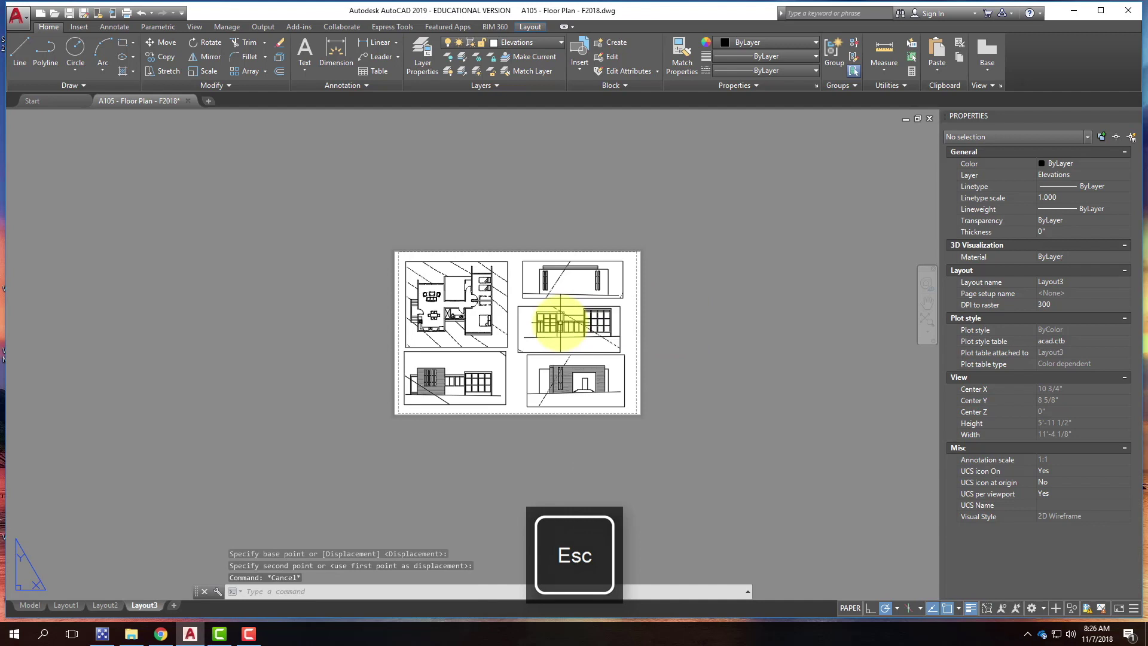
pyautogui.scroll(4, 538, 326)
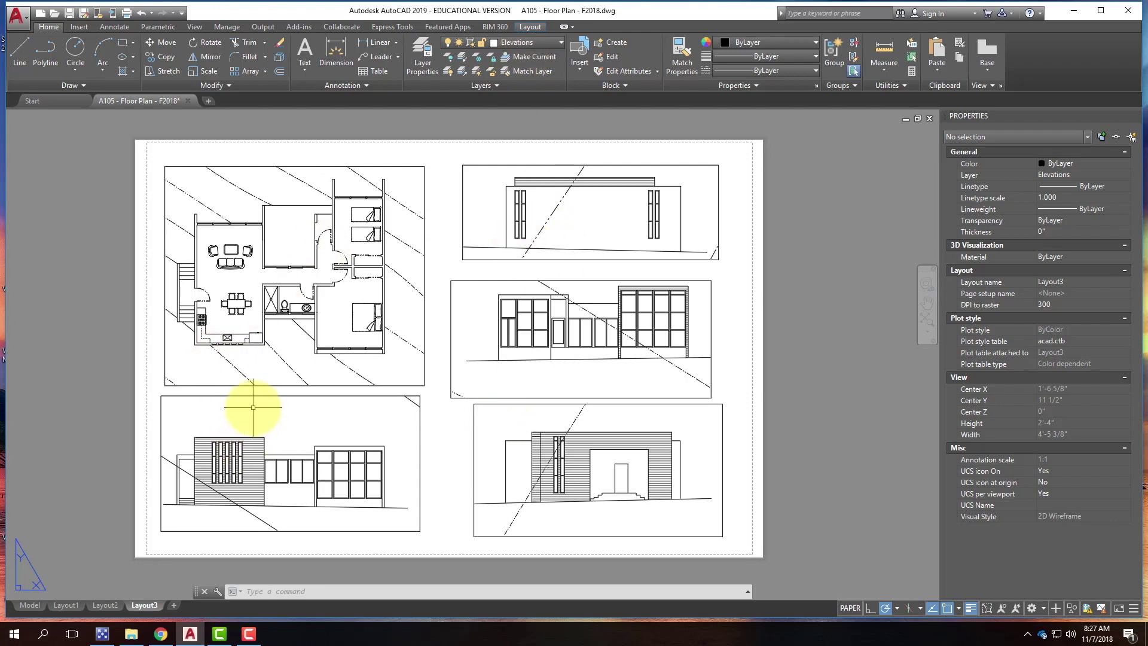
pyautogui.scroll(3, 135, 526)
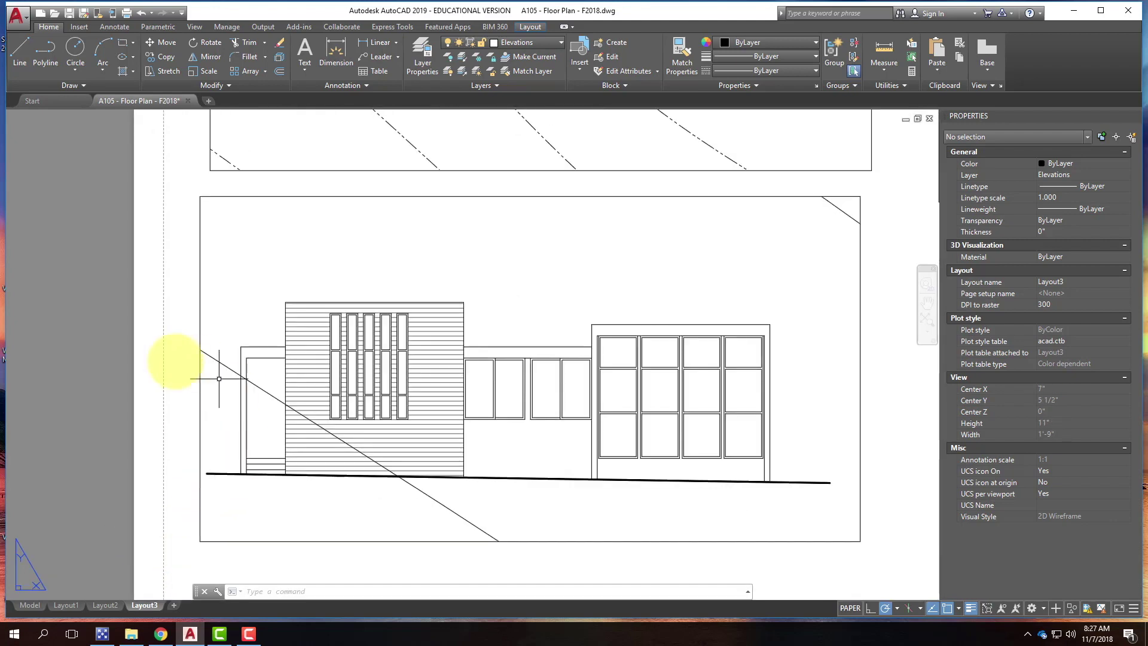
pyautogui.doubleClick(366, 236)
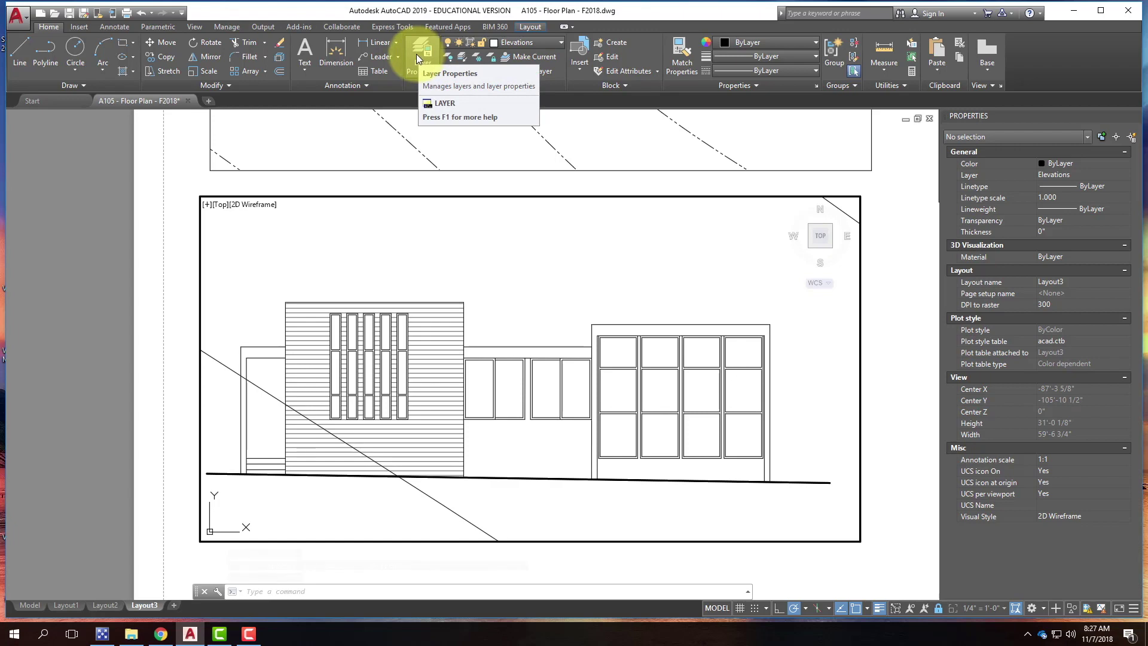
pyautogui.click(417, 55)
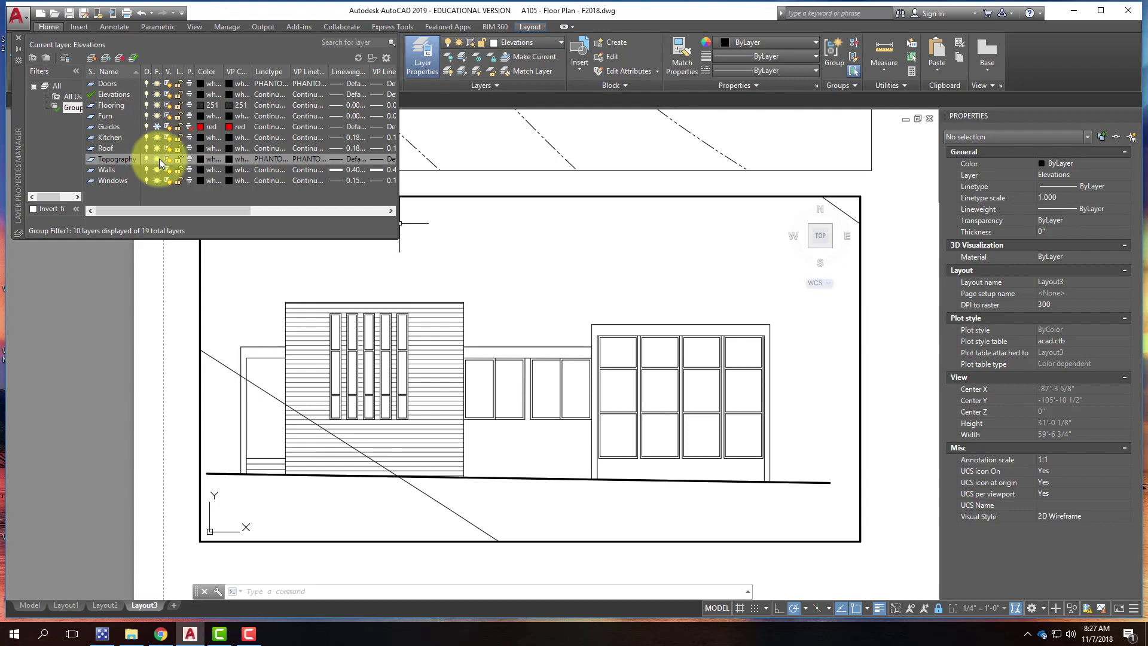
pyautogui.moveTo(192, 213); pyautogui.dragTo(327, 210)
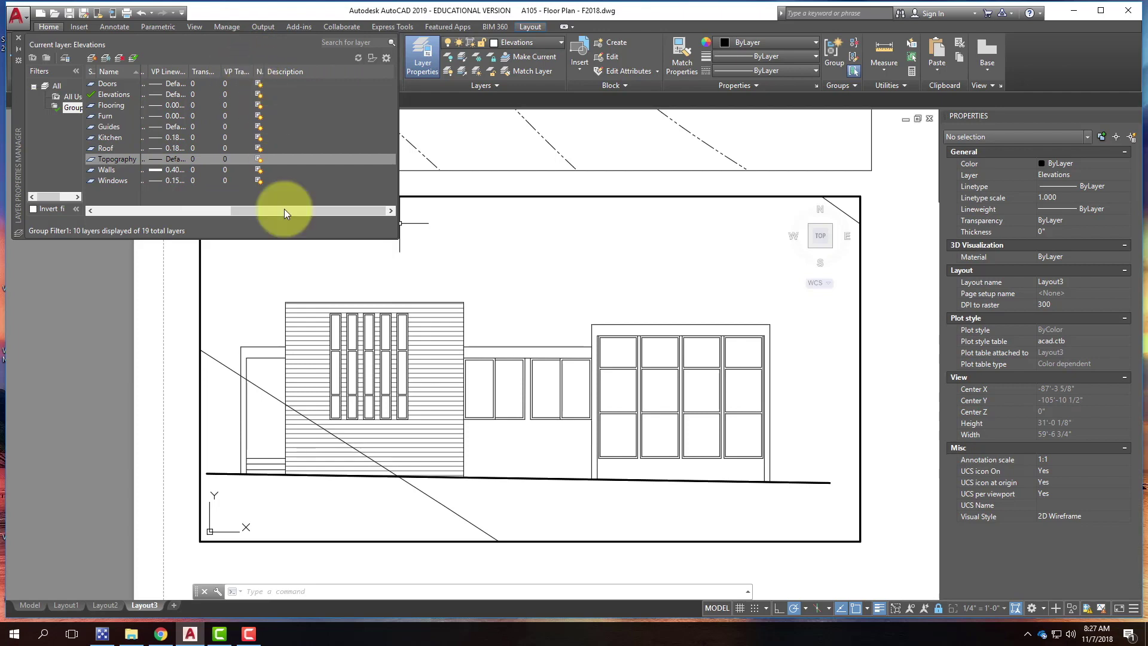
pyautogui.moveTo(267, 210); pyautogui.dragTo(102, 207)
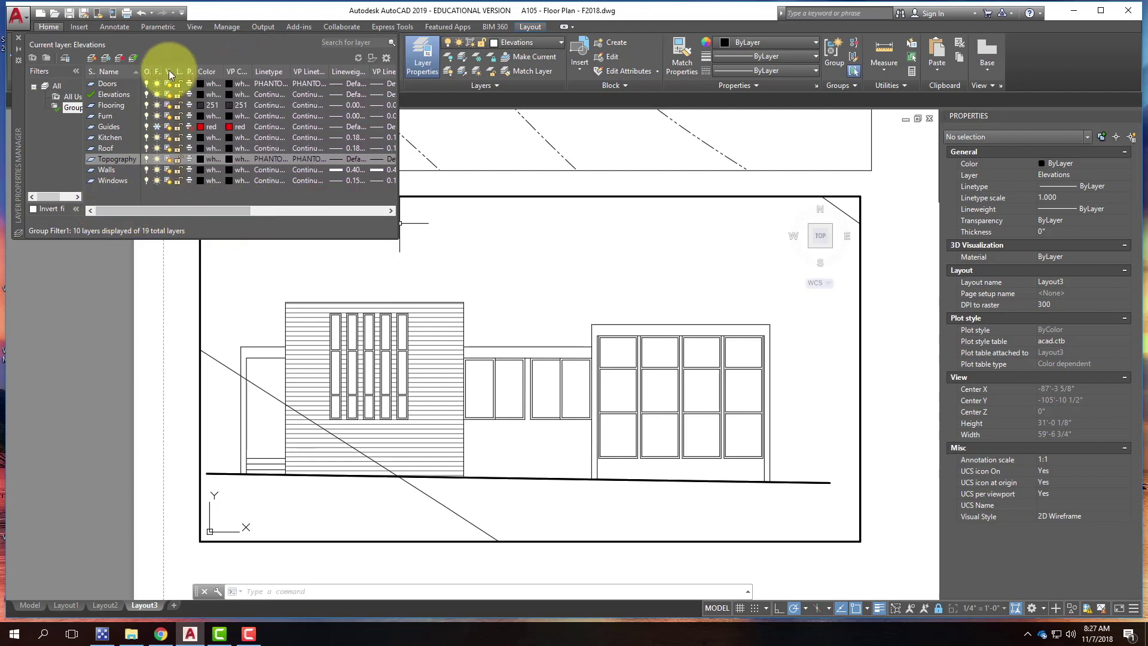
pyautogui.moveTo(174, 72); pyautogui.dragTo(228, 69)
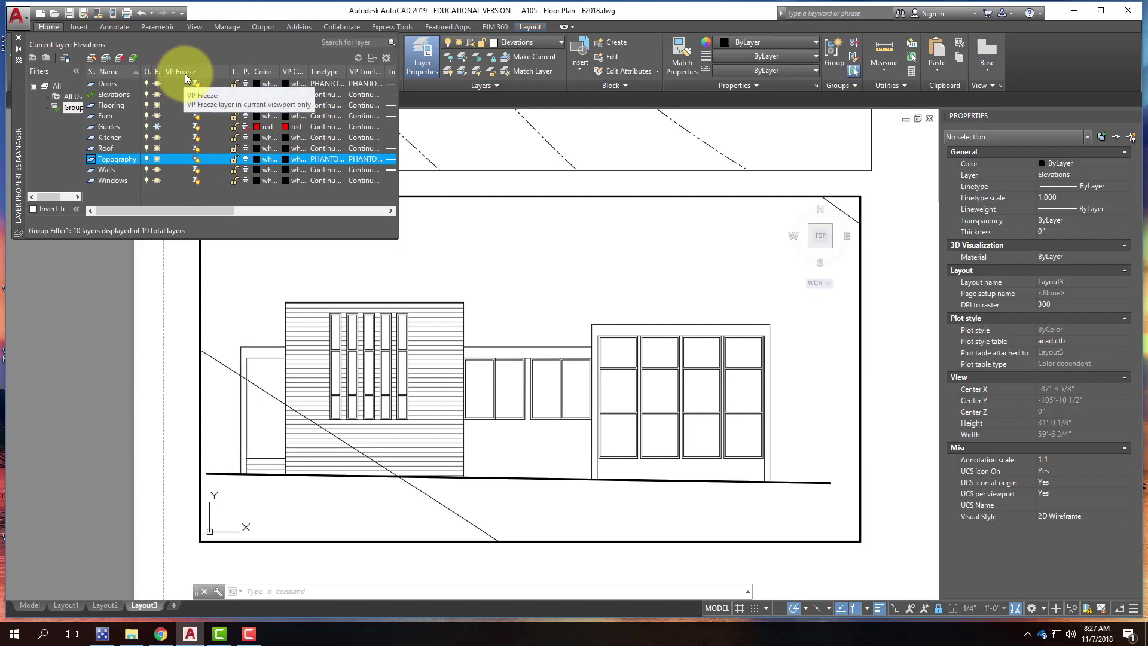
pyautogui.moveTo(227, 70); pyautogui.dragTo(173, 70)
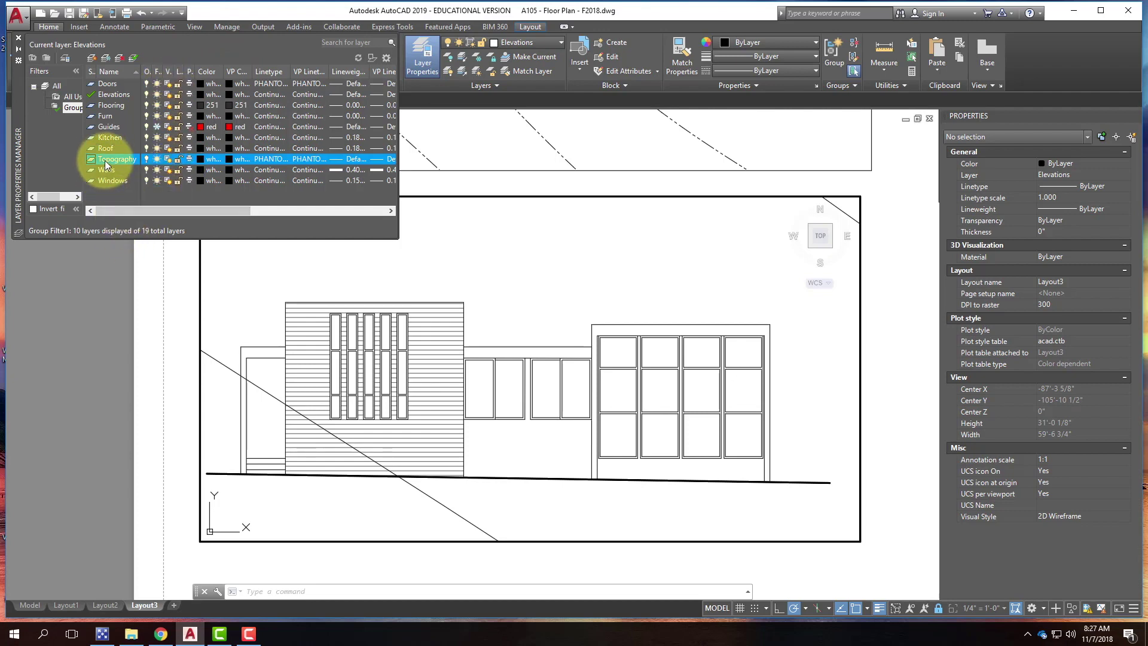
pyautogui.click(169, 160)
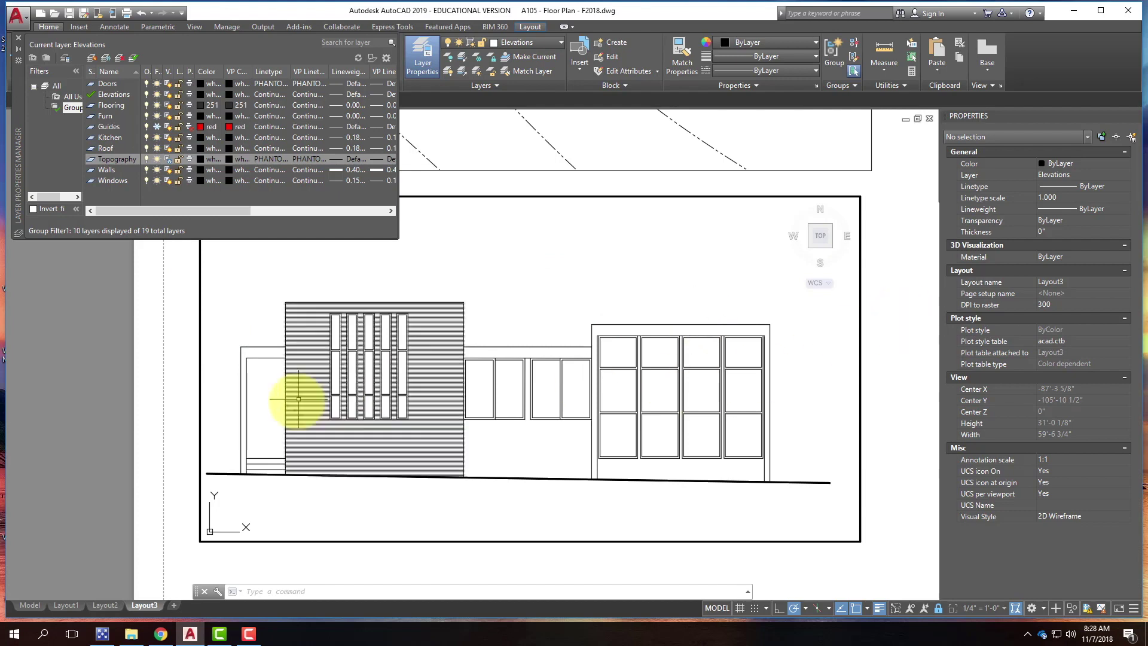
# Freeze the Topography layer in the entrance elevation viewport at the sheet's lower right.
pyautogui.scroll(-4, 168, 407)
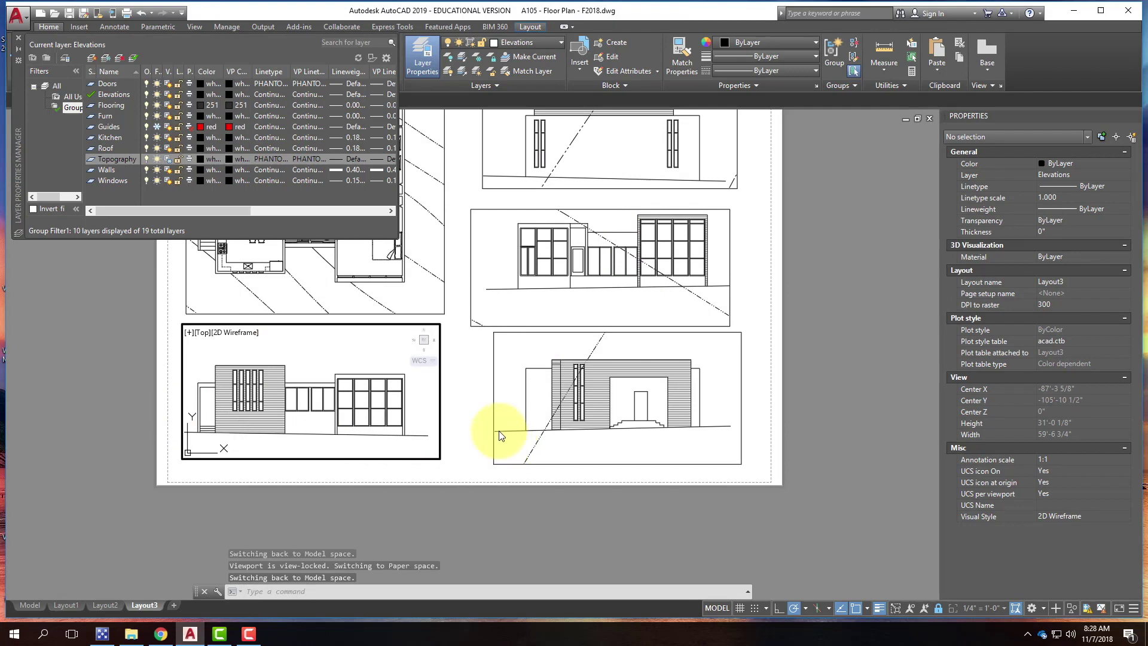
pyautogui.click(525, 354)
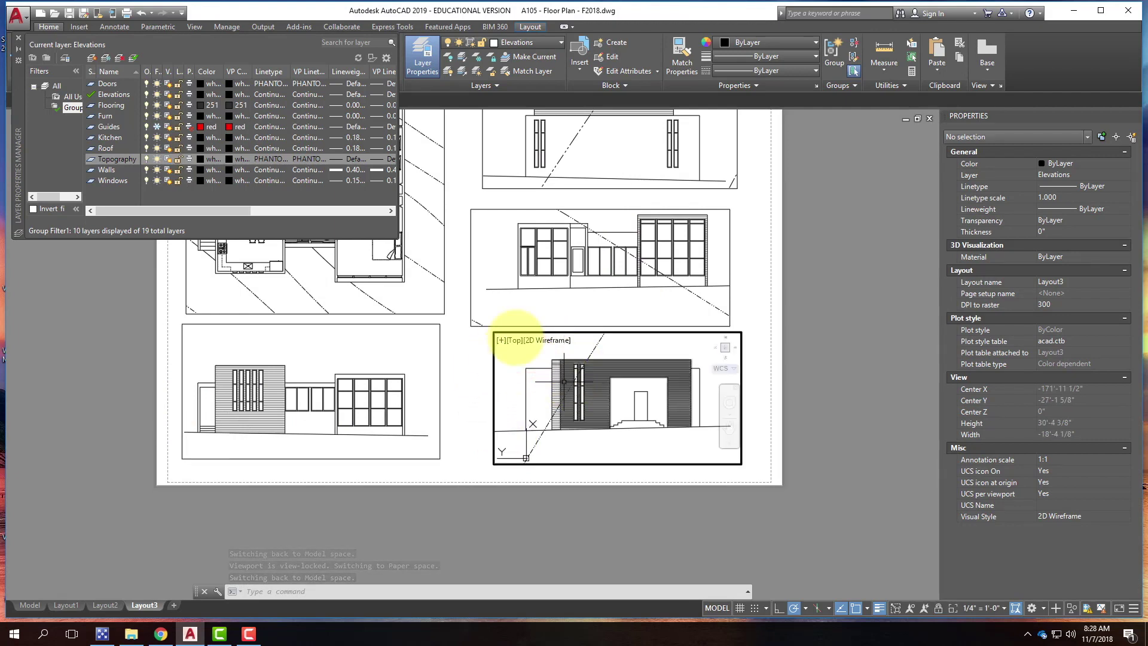
pyautogui.click(175, 153)
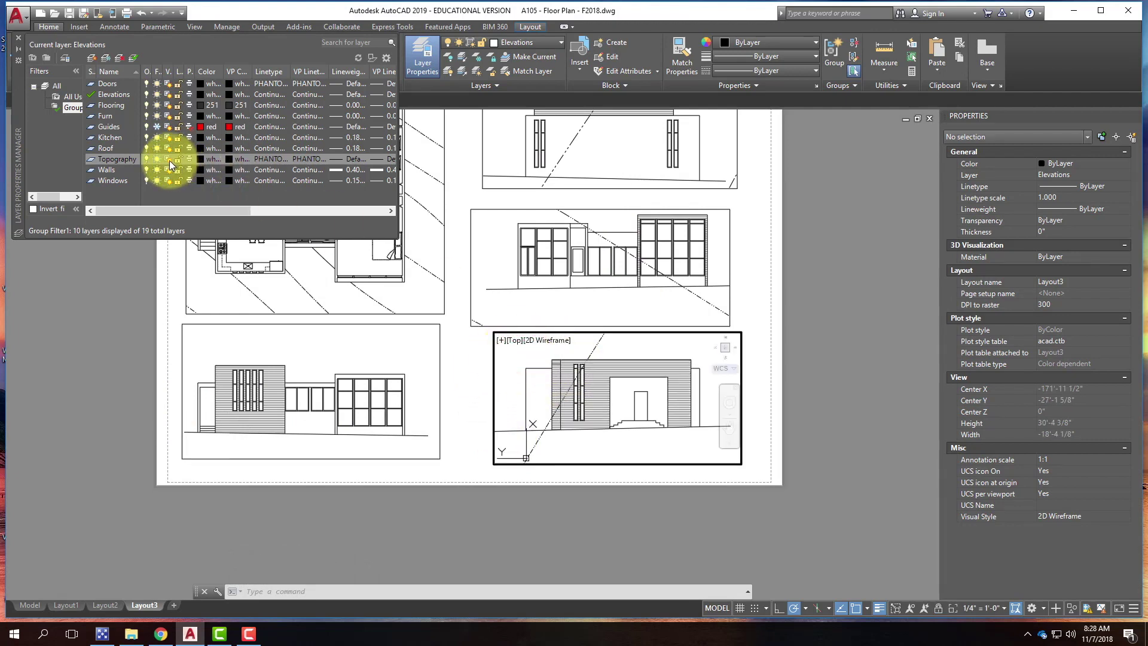
pyautogui.click(169, 159)
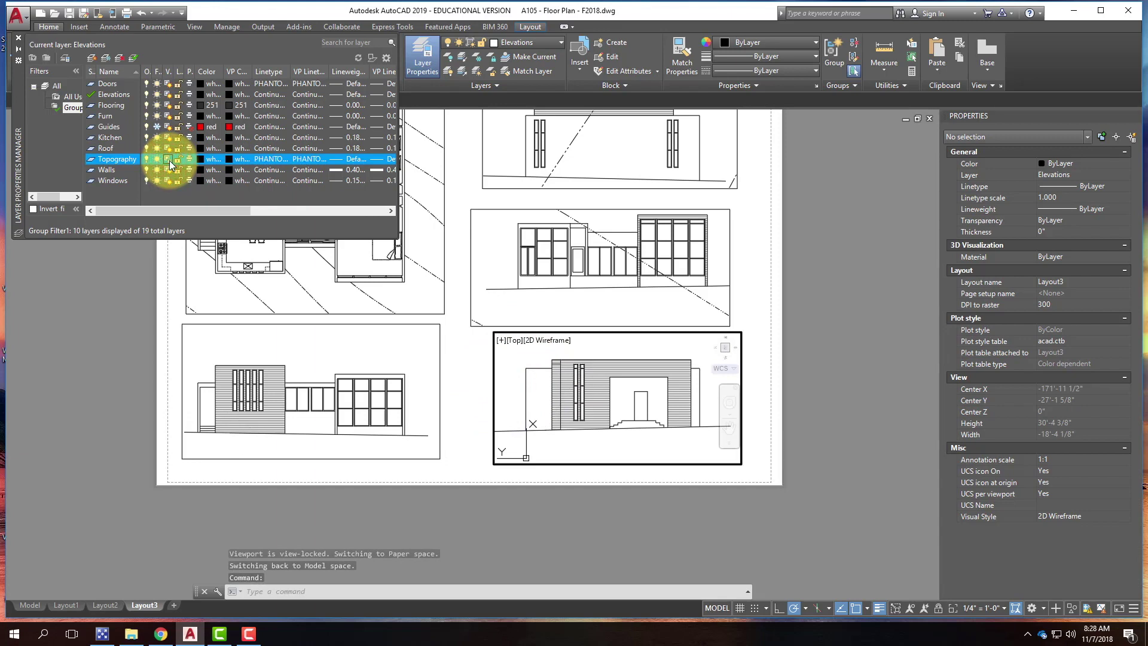
# Freeze the Topography layer individually in the middle and upper elevation viewports of the right-hand column, and return to paper space.
pyautogui.click(503, 246)
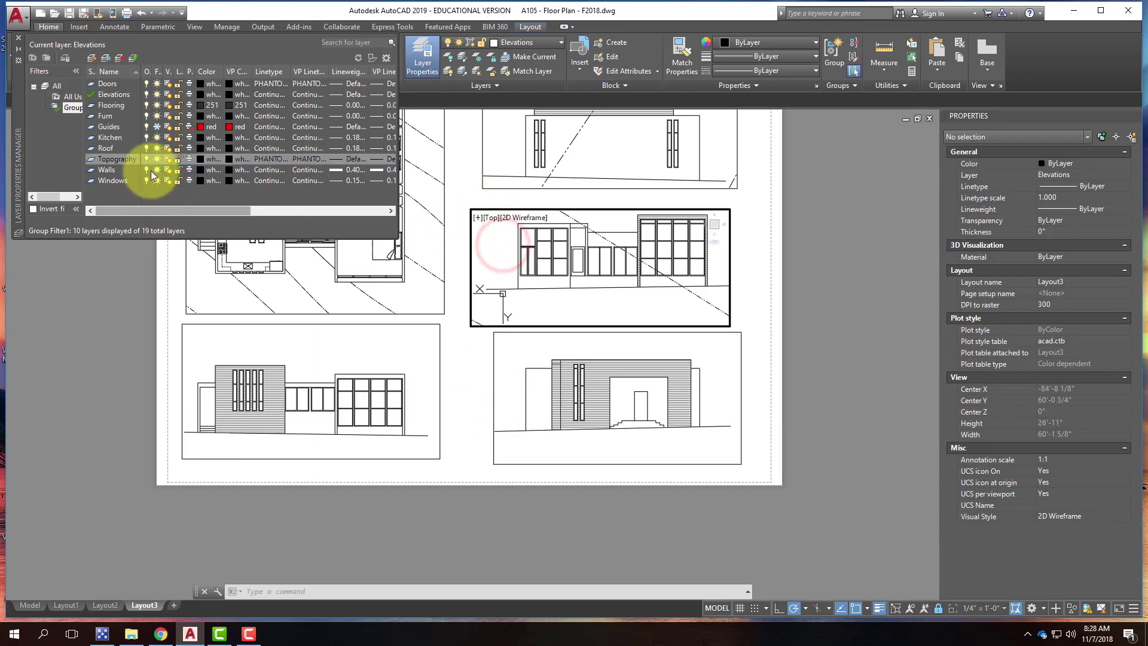
pyautogui.click(167, 160)
pyautogui.click(518, 144)
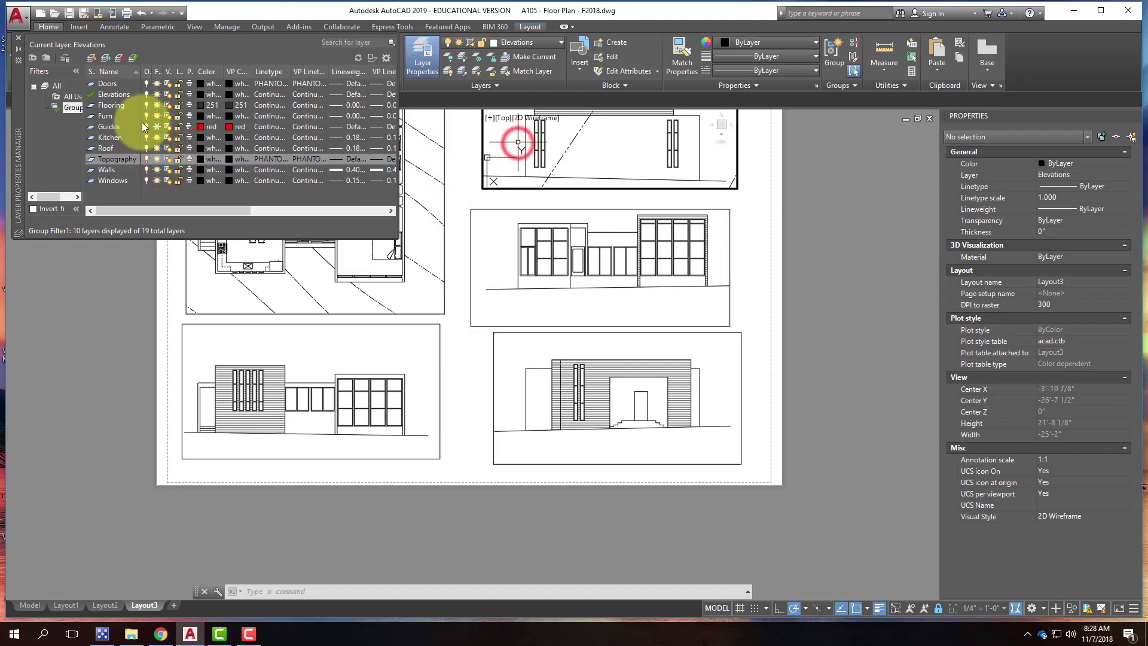
pyautogui.click(168, 159)
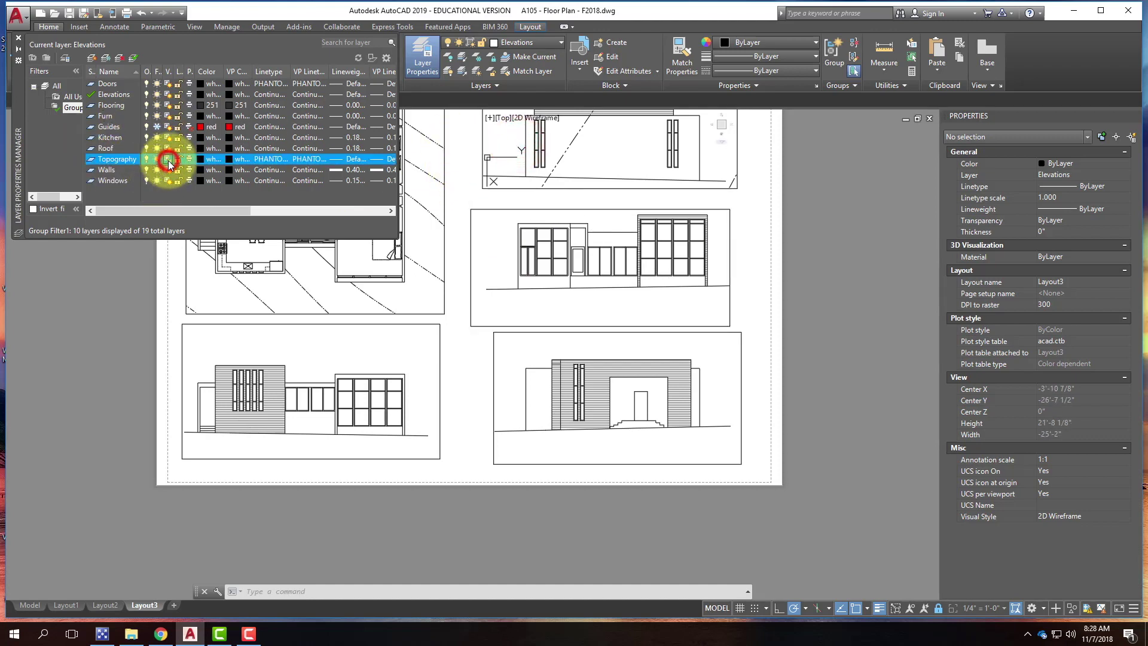
pyautogui.click(457, 226)
pyautogui.scroll(-1, 692, 295)
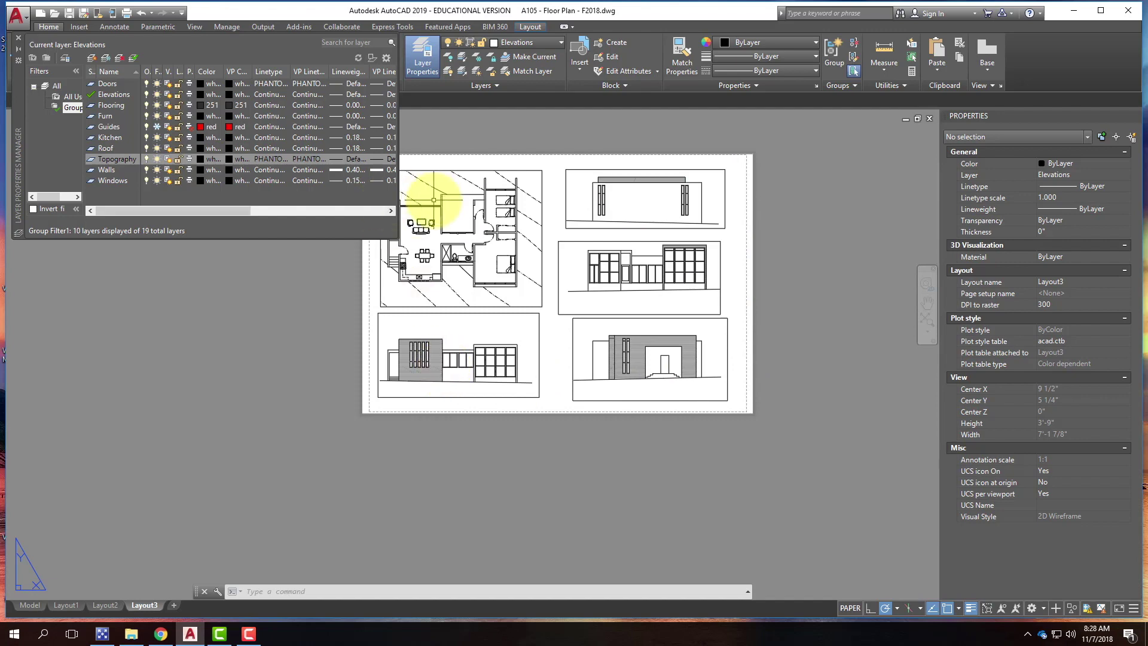
# Set the Doors layer's linetype to Continuous and collapse the layer properties manager.
pyautogui.scroll(5, 436, 195)
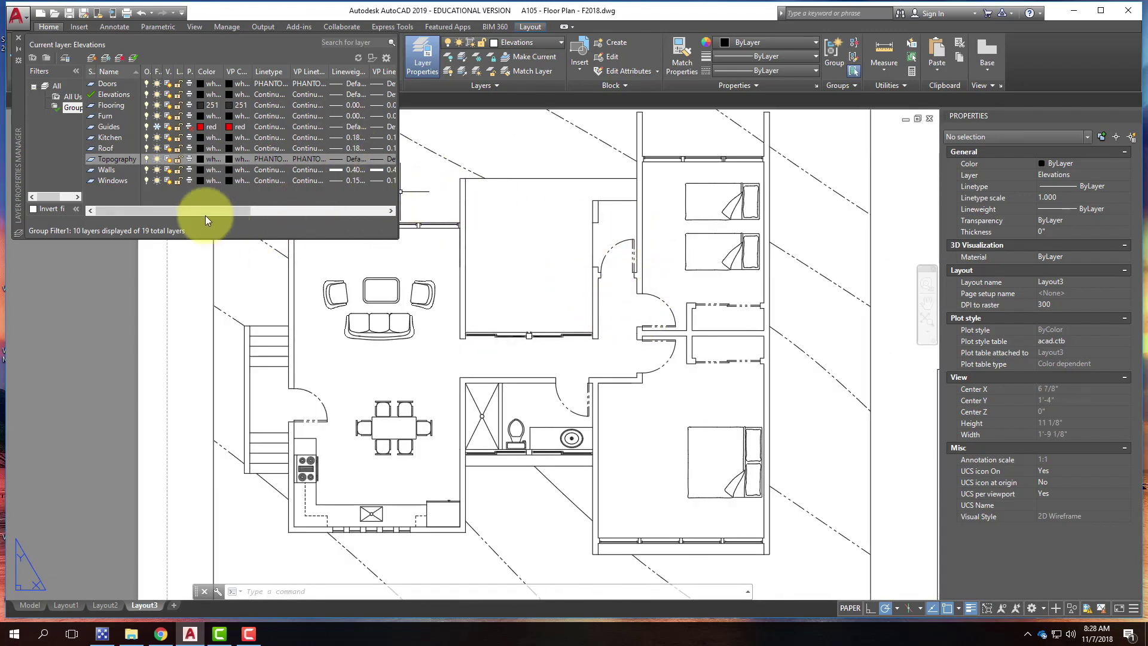
pyautogui.moveTo(209, 210)
pyautogui.mouseDown()
pyautogui.moveTo(267, 210)
pyautogui.moveTo(226, 210)
pyautogui.mouseUp()
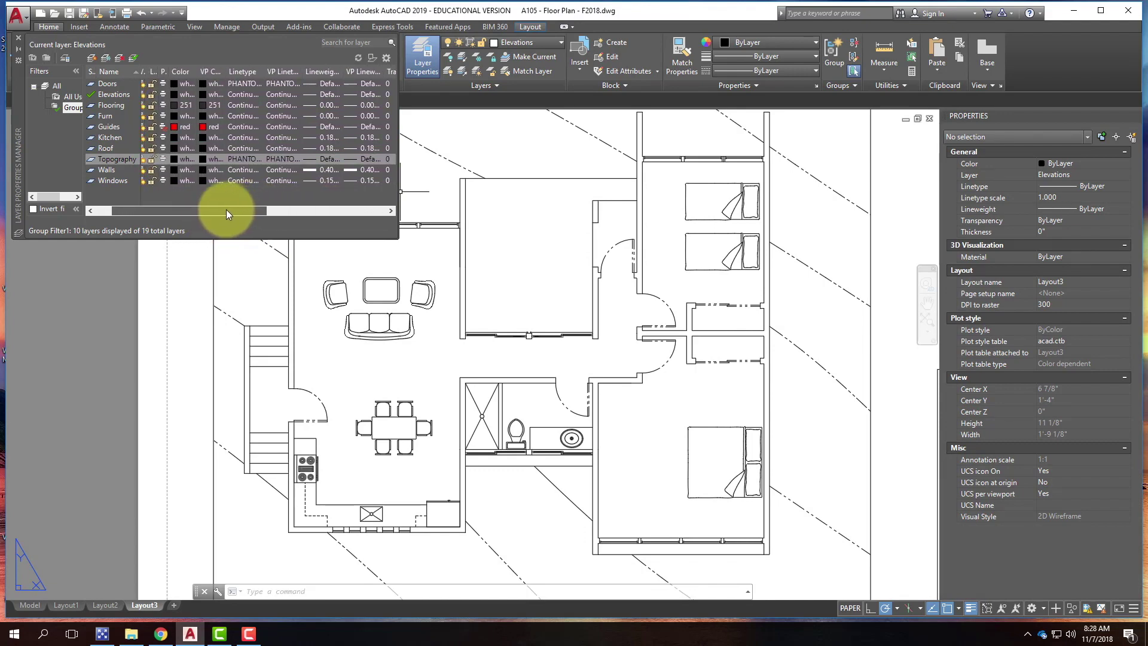
pyautogui.click(249, 83)
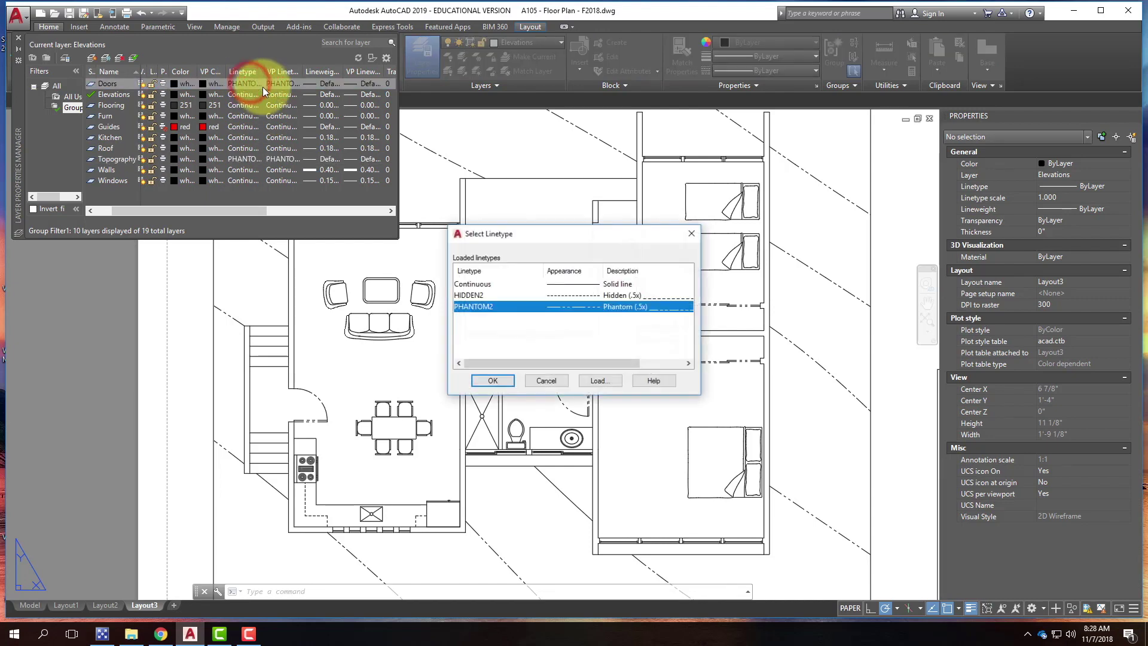
pyautogui.click(472, 284)
pyautogui.click(504, 380)
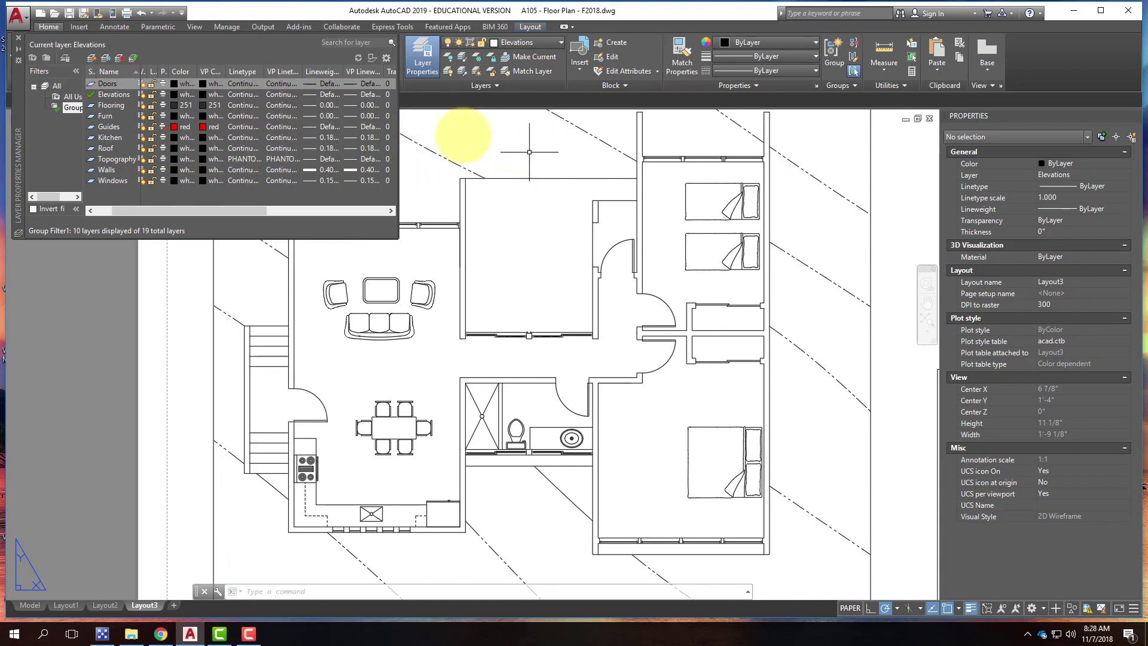
pyautogui.click(18, 52)
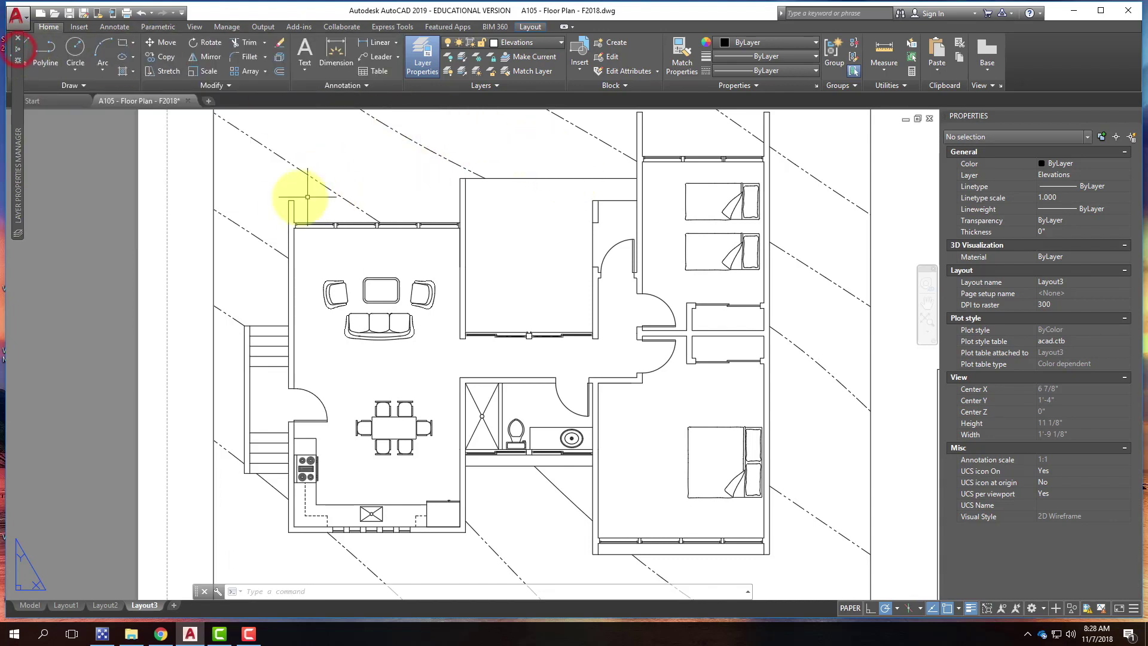
pyautogui.scroll(-2, 281, 203)
pyautogui.scroll(1, 538, 193)
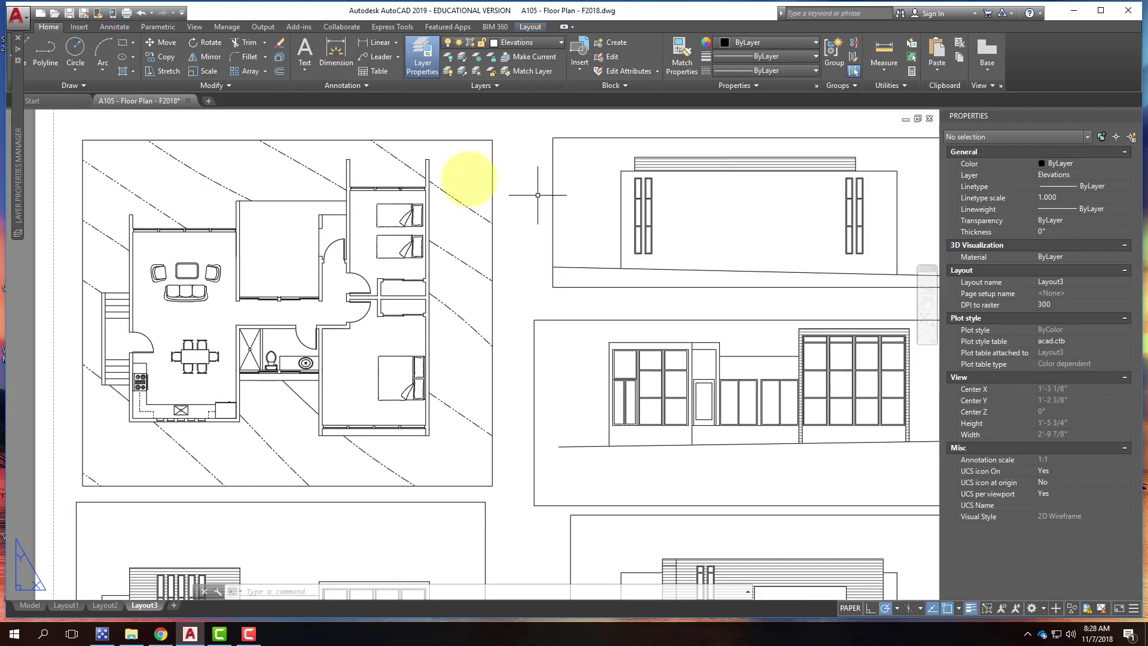
pyautogui.scroll(-1, 389, 178)
pyautogui.scroll(1, 290, 317)
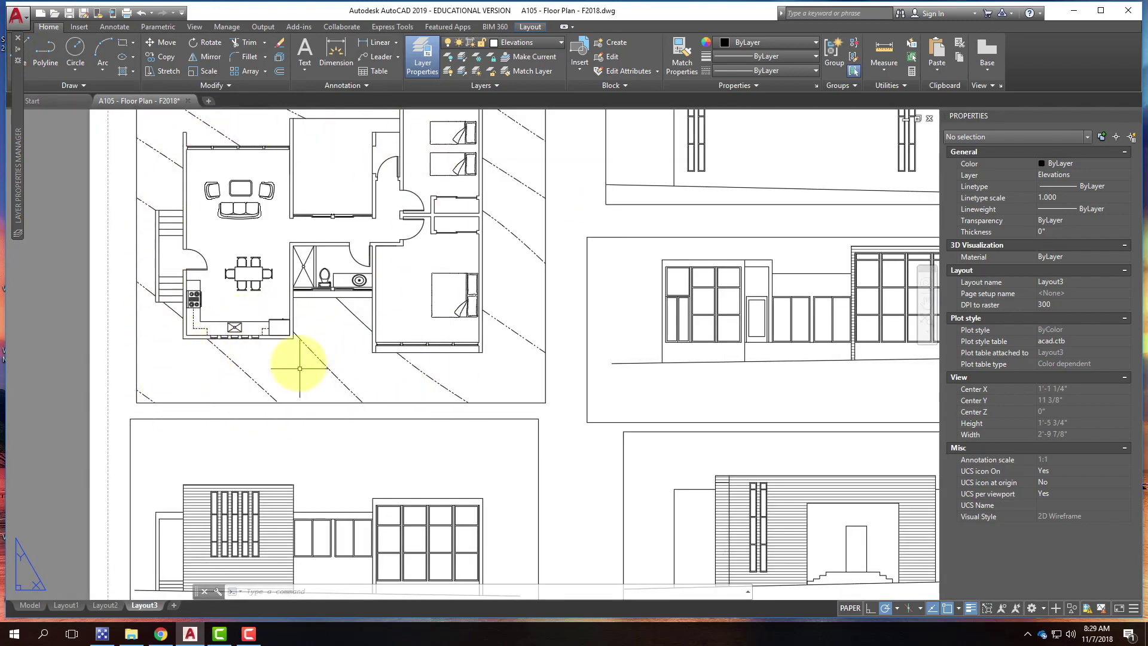
pyautogui.scroll(-3, 302, 383)
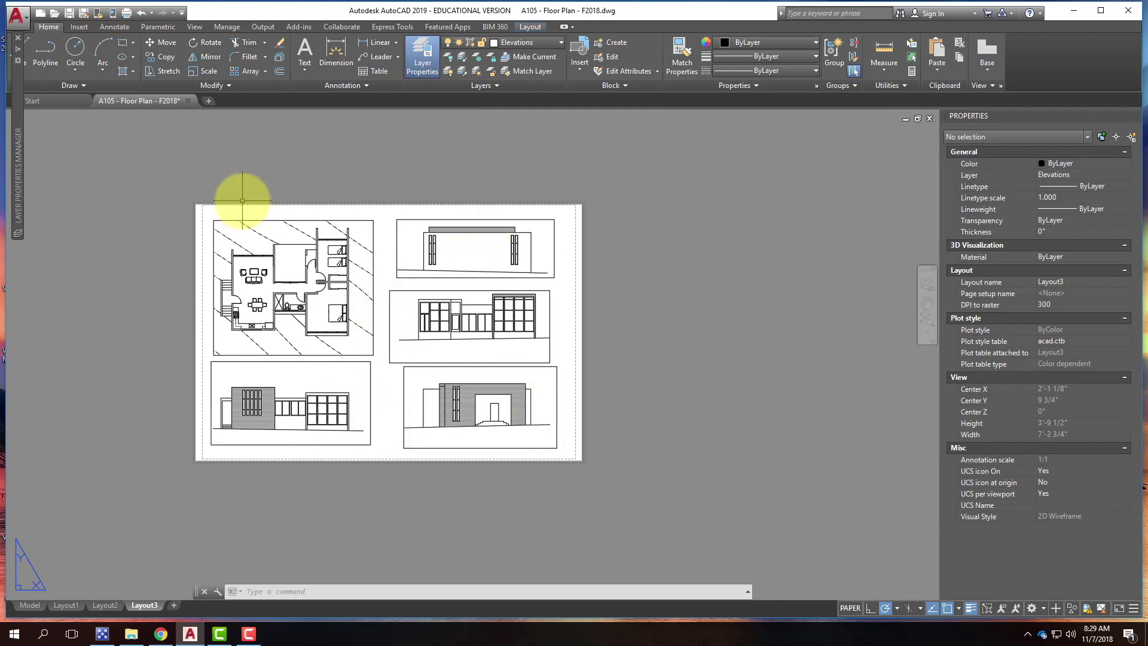
# Plot the layout as a single sheet to PDF, saving it on the desktop as A105 - Floor Plan - F2018-Layout3.pdf.
pyautogui.click(126, 13)
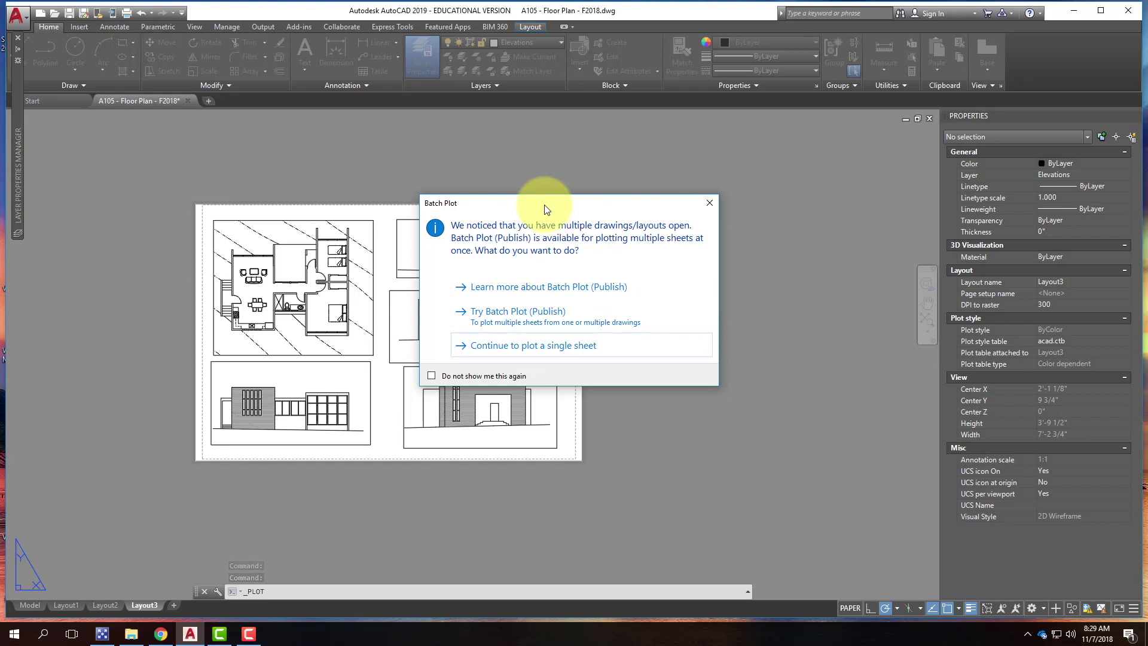
pyautogui.moveTo(545, 208); pyautogui.dragTo(497, 160)
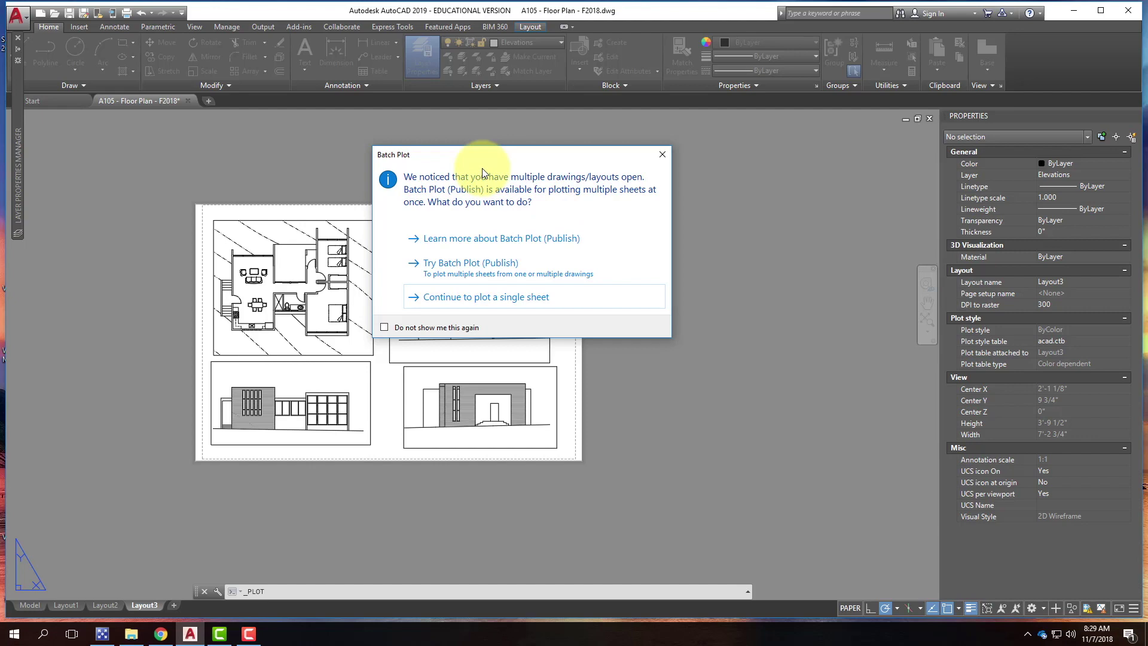
pyautogui.click(486, 297)
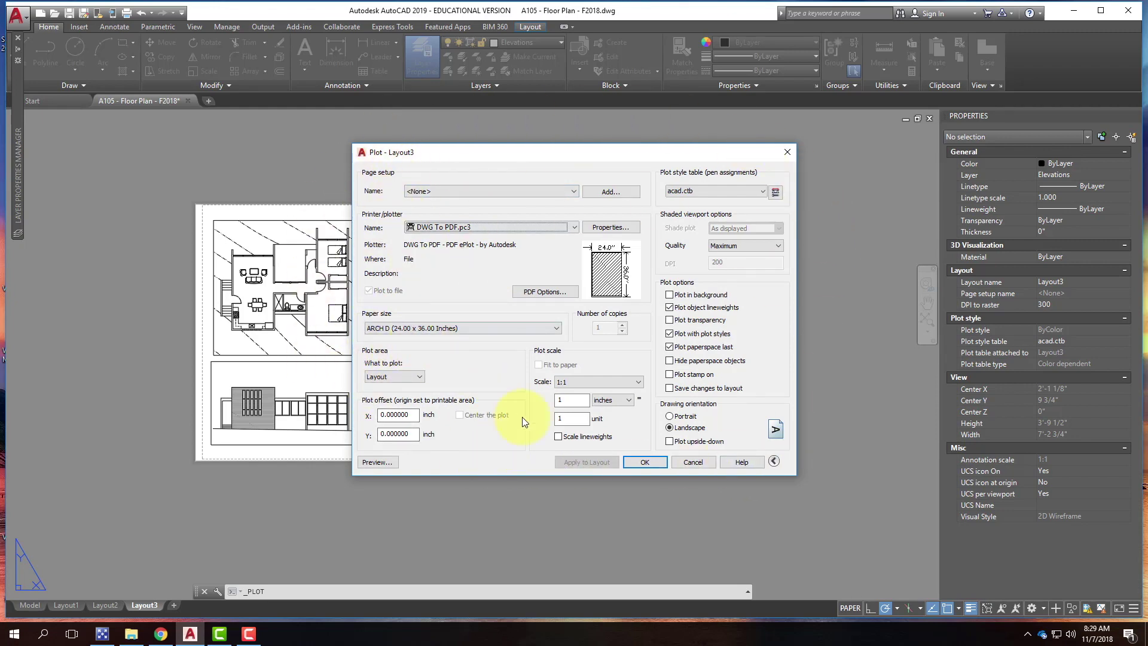
pyautogui.click(653, 465)
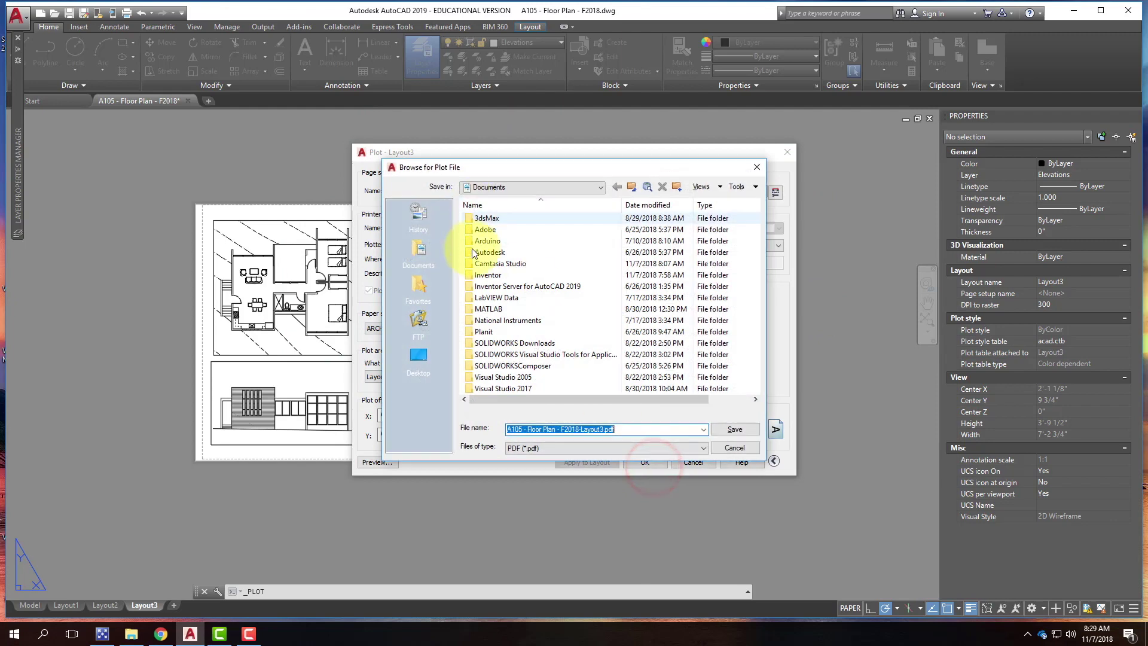
pyautogui.click(419, 357)
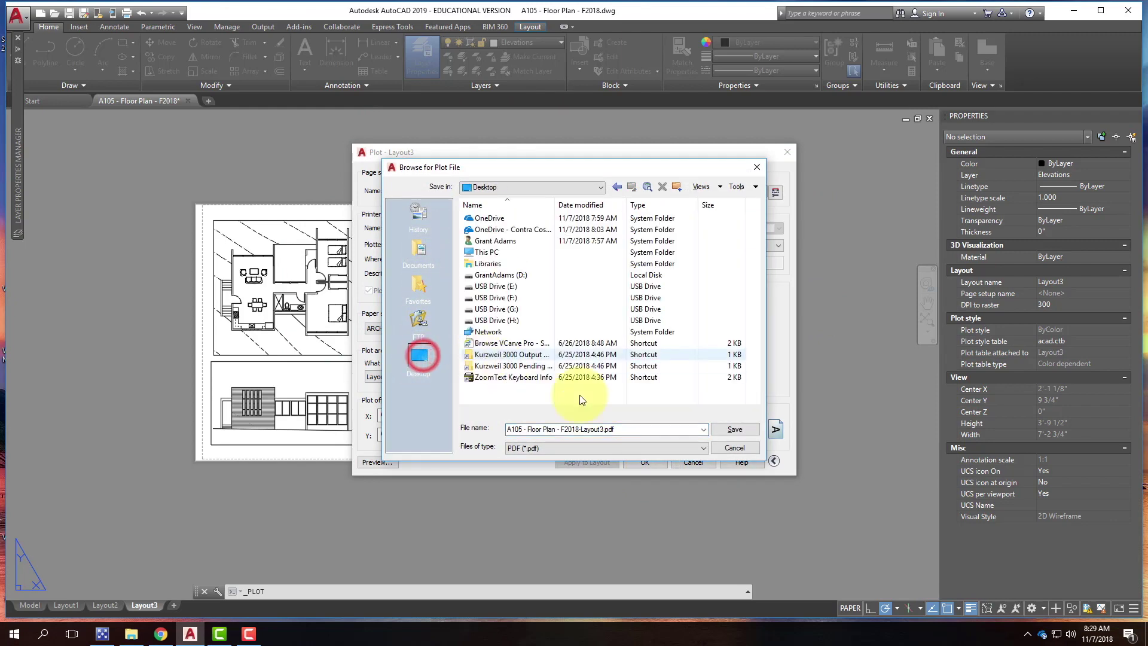
pyautogui.click(739, 429)
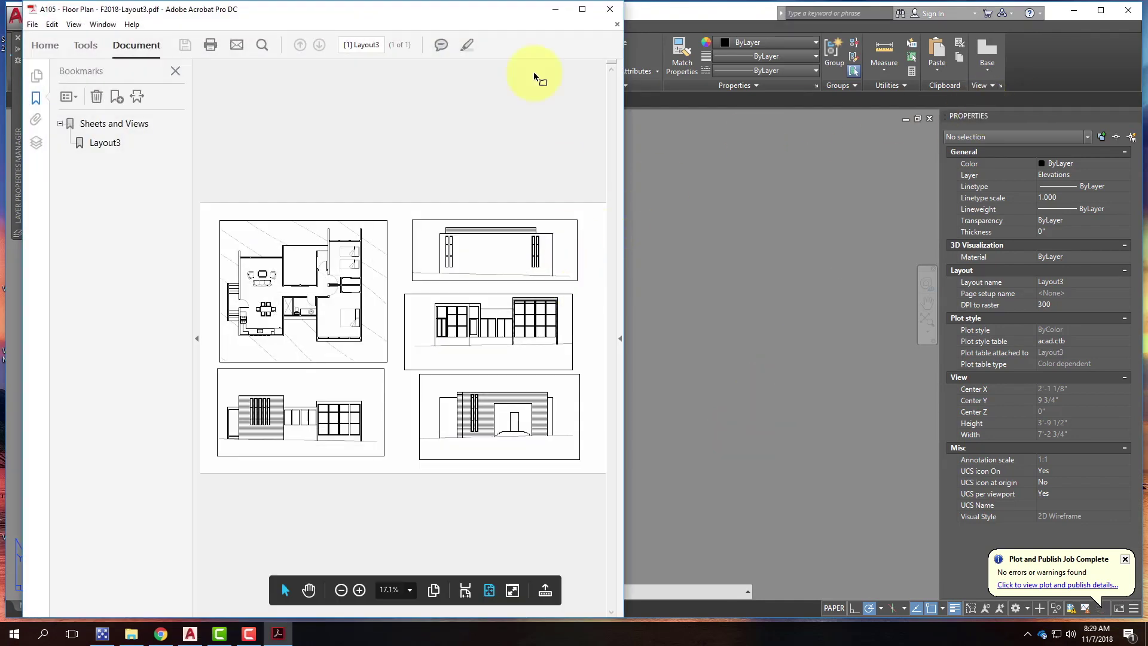
# Maximize the plotted PDF in Adobe Acrobat and examine the floor plan's lines and linetypes up close.
pyautogui.click(583, 9)
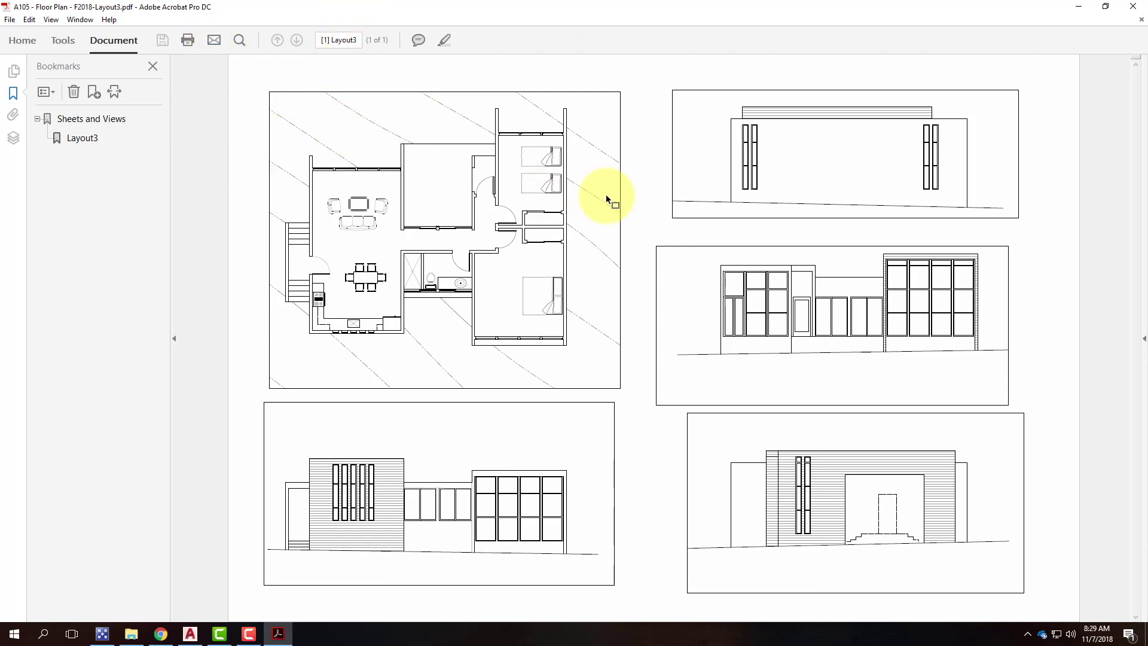
pyautogui.hotkey('ctrl', '=')
pyautogui.hotkey('ctrl', '=')
pyautogui.hotkey('ctrl', '=')
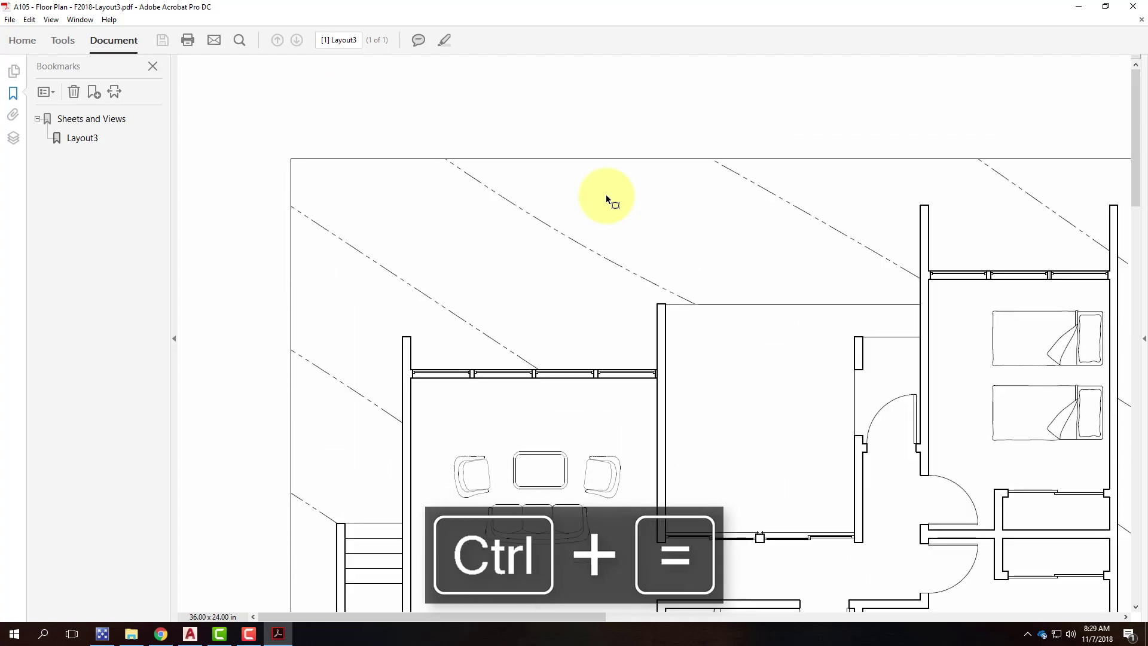
pyautogui.scroll(-5, 605, 187)
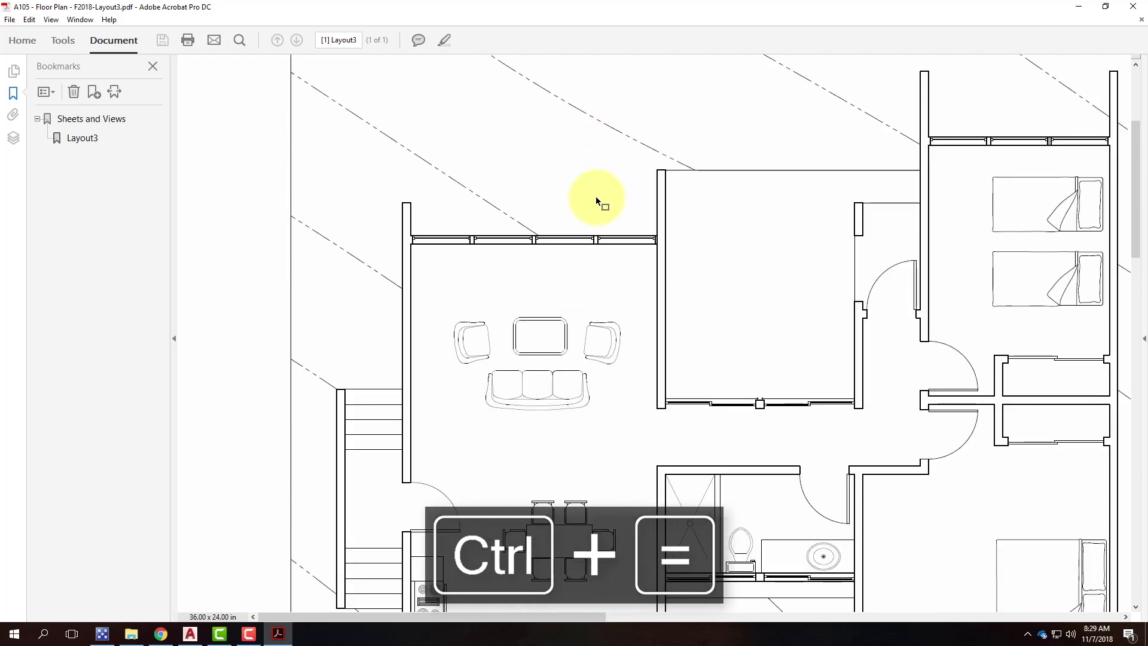
# Examine the plotted floor plan's furniture, kitchen, bathroom and bedrooms, and the topography lines around them.
pyautogui.scroll(-2, 595, 206)
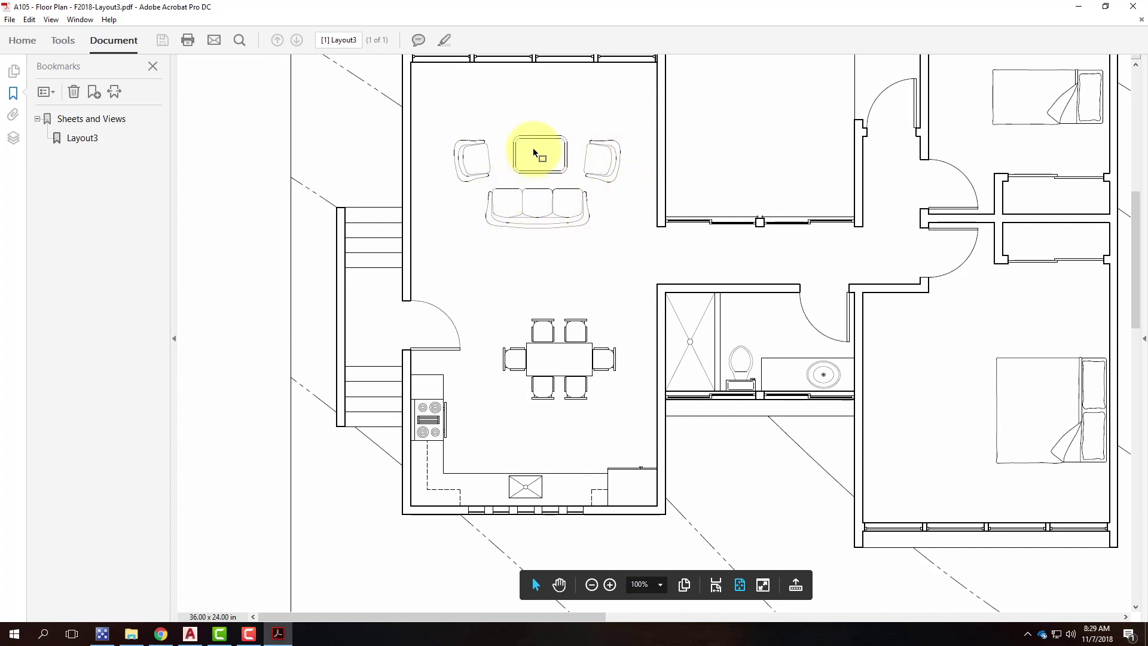
pyautogui.click(944, 211)
pyautogui.moveTo(877, 211); pyautogui.dragTo(615, 243)
pyautogui.moveTo(777, 126); pyautogui.dragTo(770, 257)
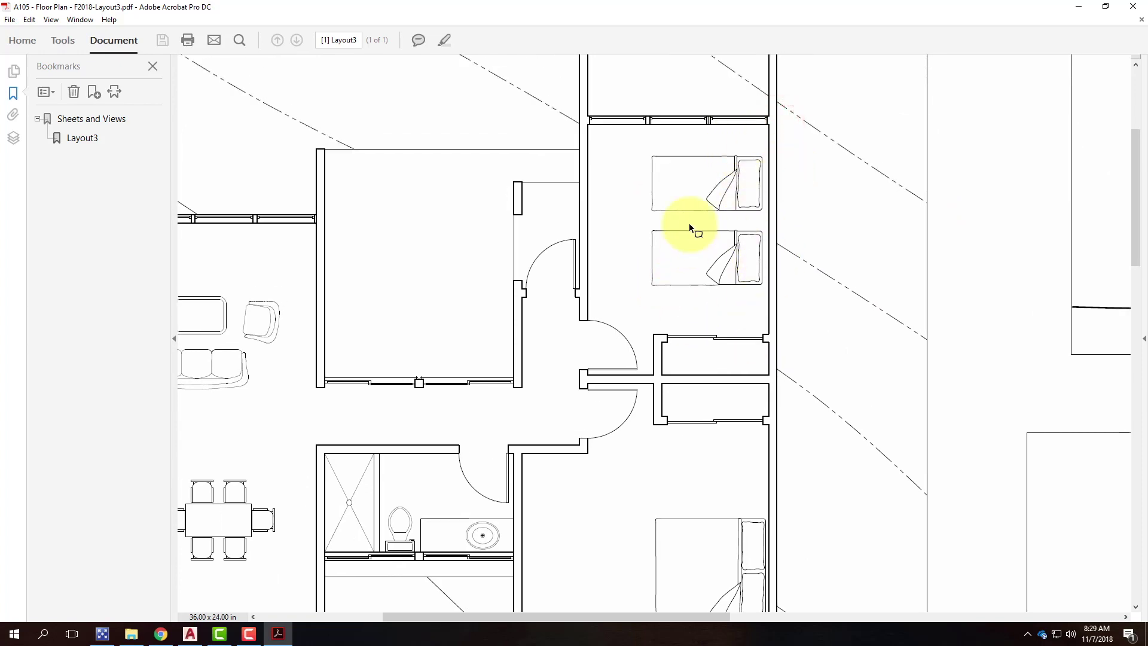
pyautogui.moveTo(660, 411); pyautogui.dragTo(744, 134)
pyautogui.moveTo(677, 432); pyautogui.dragTo(784, 90)
# Examine the lineweights, hatching and ground lines of the four plotted elevations up close.
pyautogui.moveTo(769, 347); pyautogui.dragTo(833, 110)
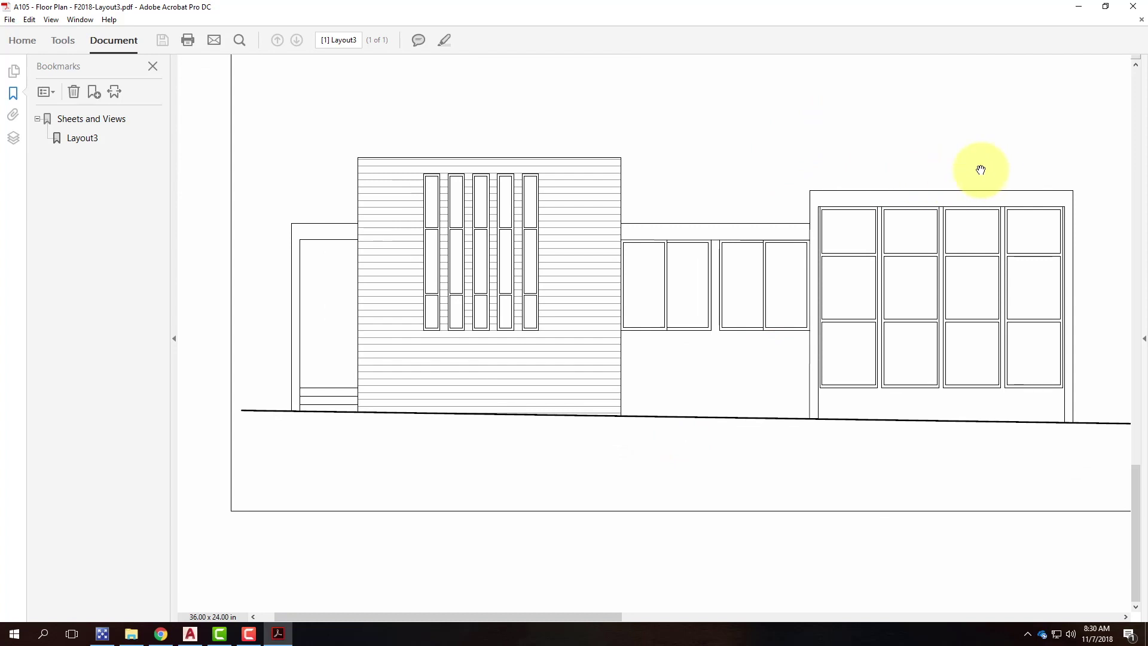
pyautogui.moveTo(931, 170); pyautogui.dragTo(699, 182)
pyautogui.moveTo(808, 185); pyautogui.dragTo(240, 214)
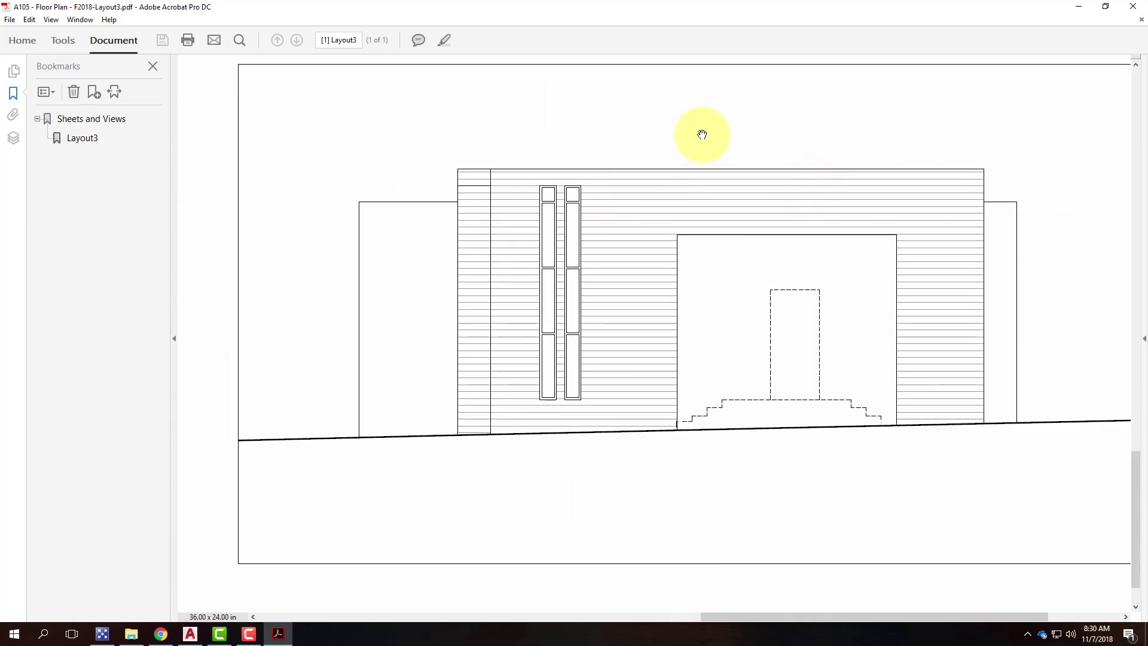
pyautogui.moveTo(699, 138); pyautogui.dragTo(520, 593)
pyautogui.moveTo(624, 267)
pyautogui.mouseDown()
pyautogui.moveTo(640, 397)
pyautogui.moveTo(692, 531)
pyautogui.mouseUp()
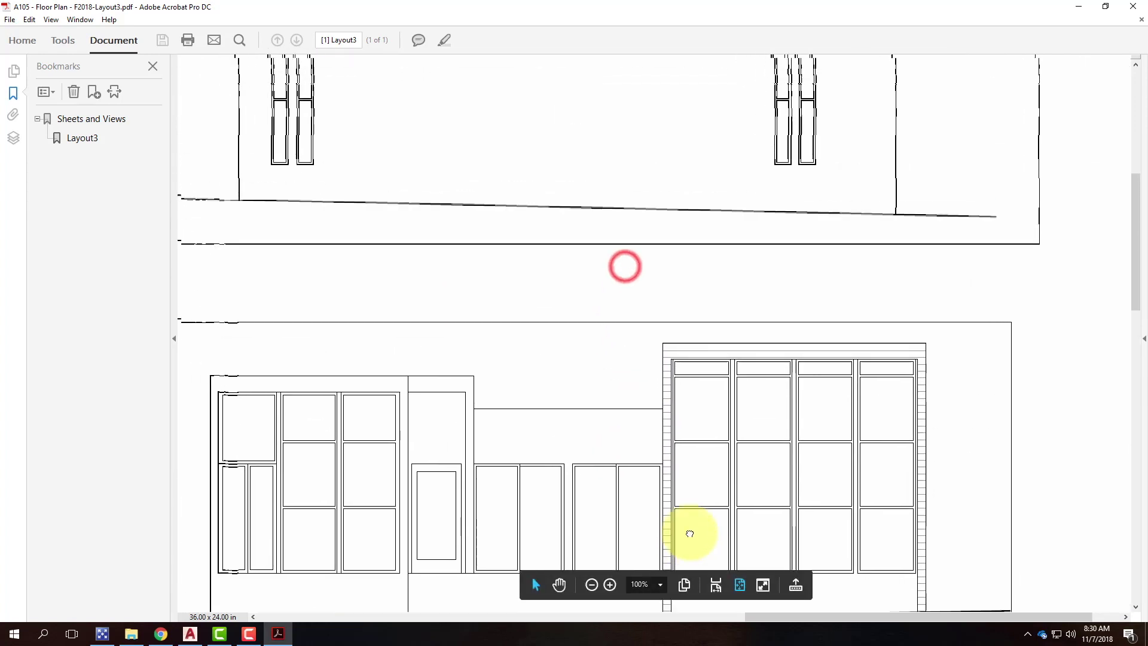
pyautogui.moveTo(646, 197)
pyautogui.mouseDown()
pyautogui.moveTo(769, 479)
pyautogui.moveTo(949, 316)
pyautogui.mouseUp()
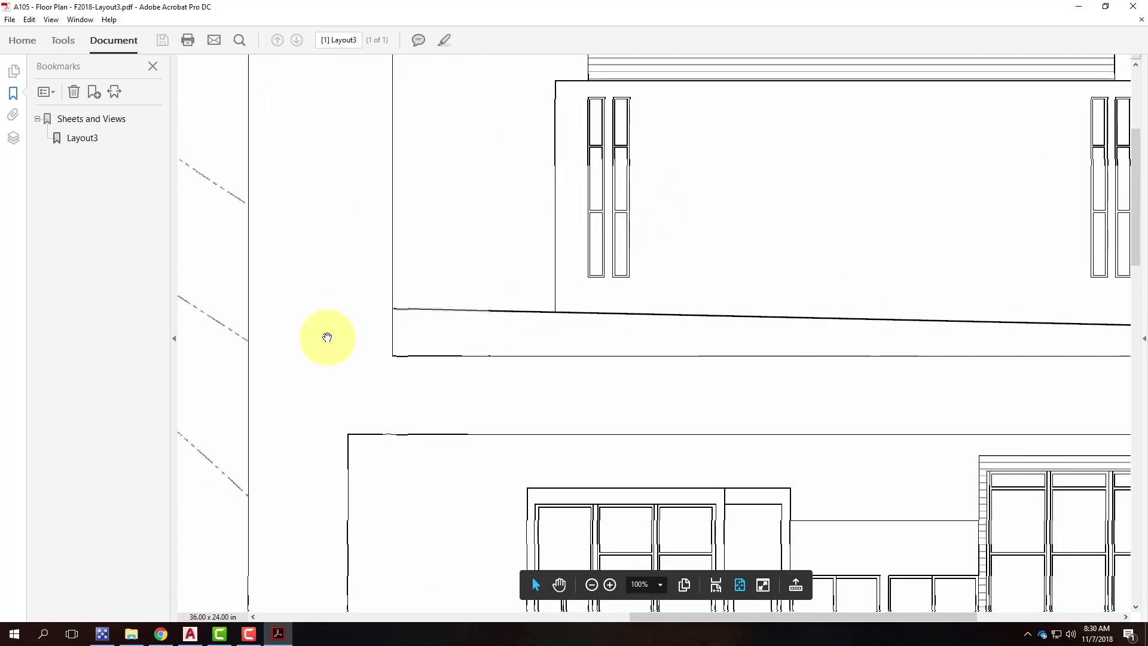
pyautogui.moveTo(341, 335); pyautogui.dragTo(723, 191)
pyautogui.moveTo(566, 262)
pyautogui.mouseDown()
pyautogui.moveTo(756, 159)
pyautogui.moveTo(805, 116)
pyautogui.mouseUp()
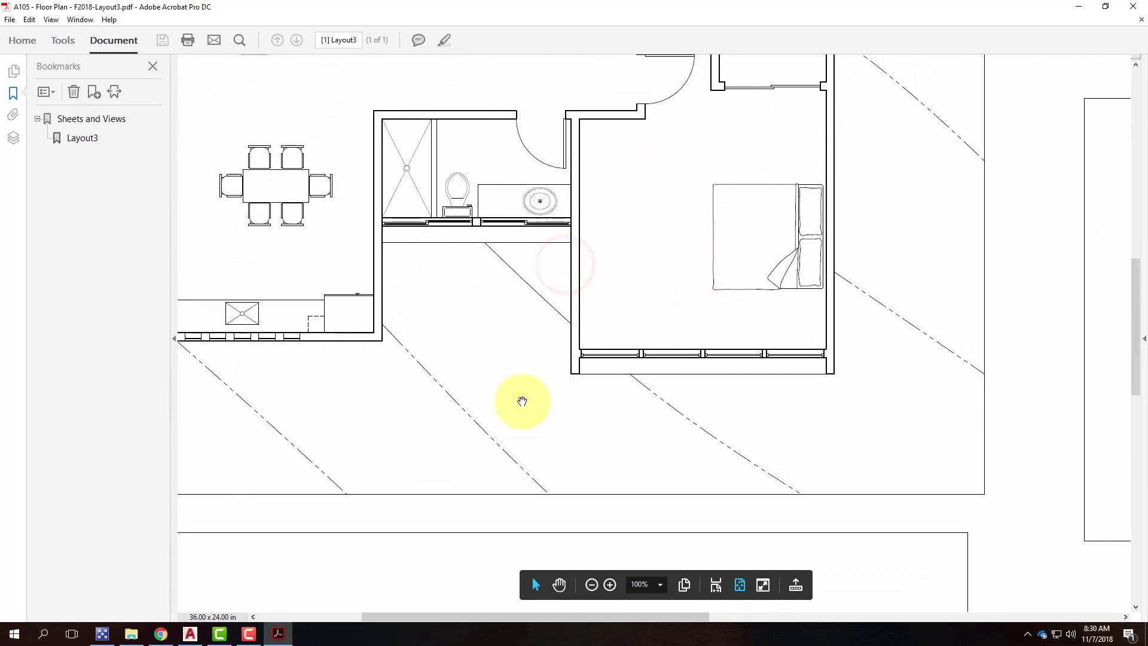
pyautogui.moveTo(522, 400); pyautogui.dragTo(802, 174)
pyautogui.moveTo(727, 367); pyautogui.dragTo(707, 120)
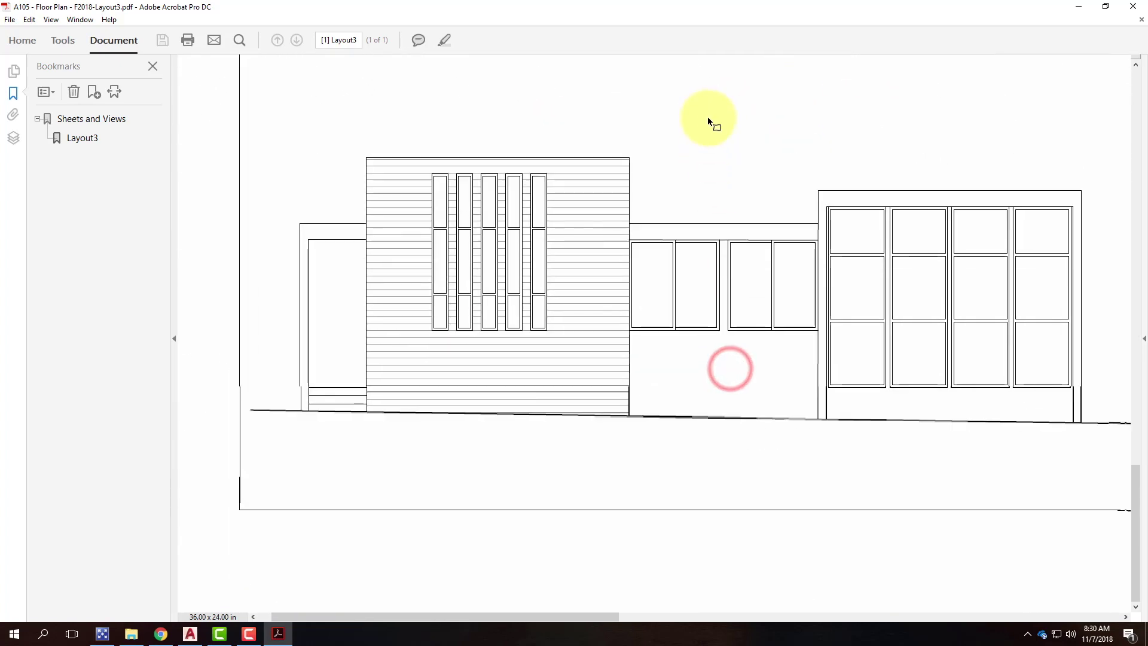
pyautogui.moveTo(939, 345)
pyautogui.mouseDown()
pyautogui.moveTo(234, 347)
pyautogui.moveTo(811, 341)
pyautogui.moveTo(313, 345)
pyautogui.mouseUp()
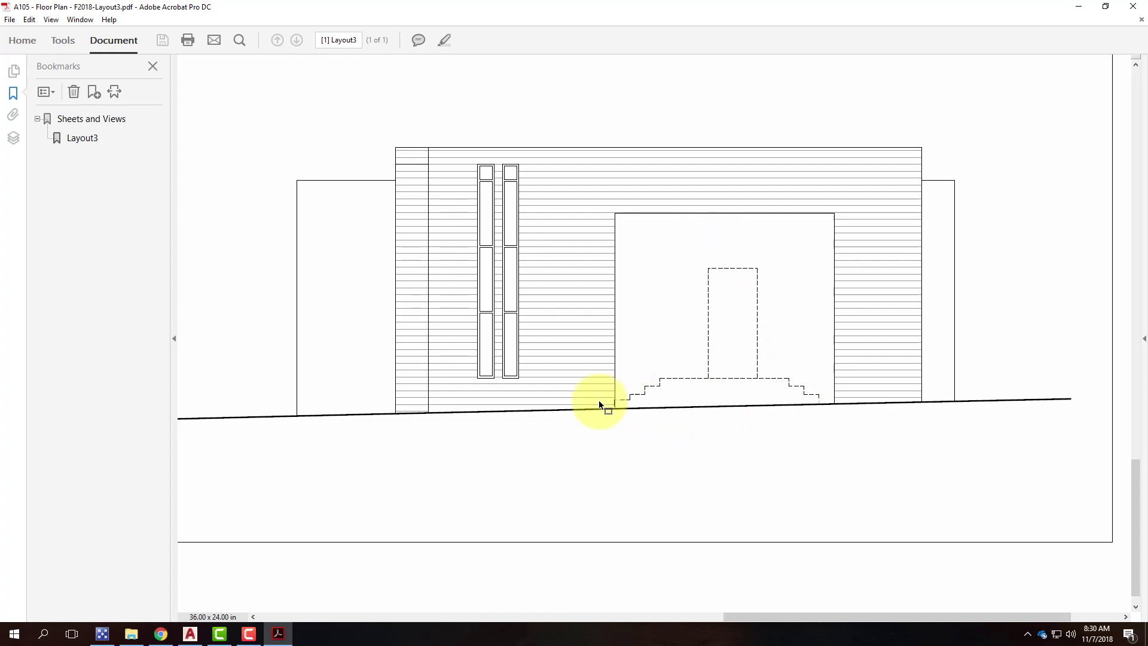
pyautogui.moveTo(425, 173); pyautogui.dragTo(505, 369)
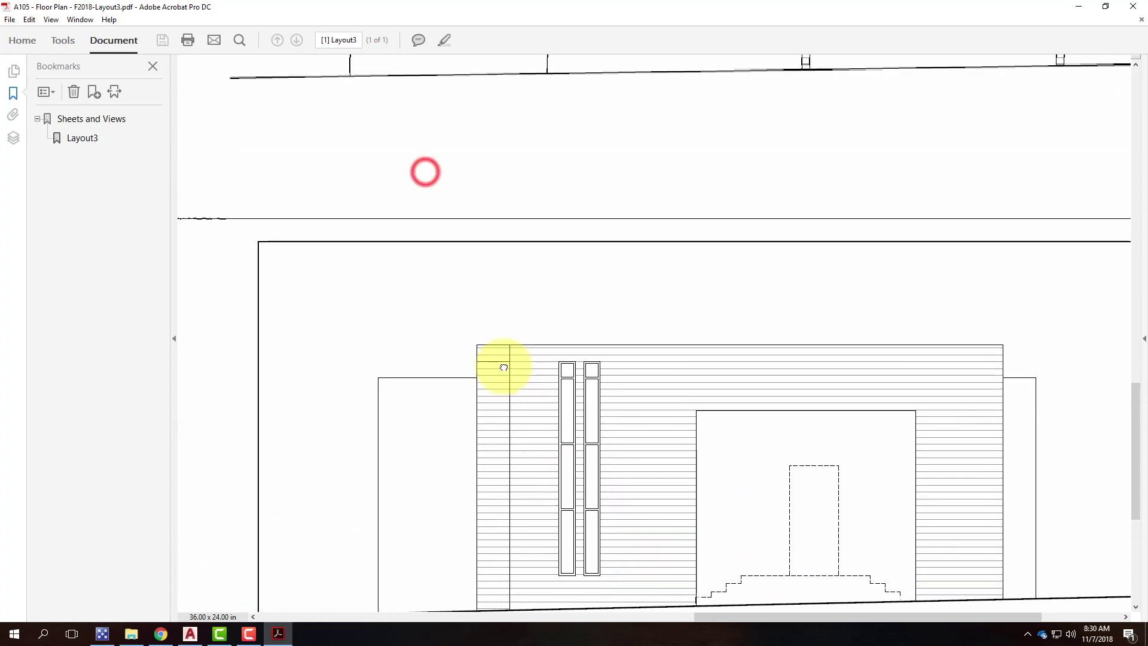
pyautogui.moveTo(733, 278)
pyautogui.mouseDown()
pyautogui.moveTo(784, 366)
pyautogui.moveTo(751, 408)
pyautogui.mouseUp()
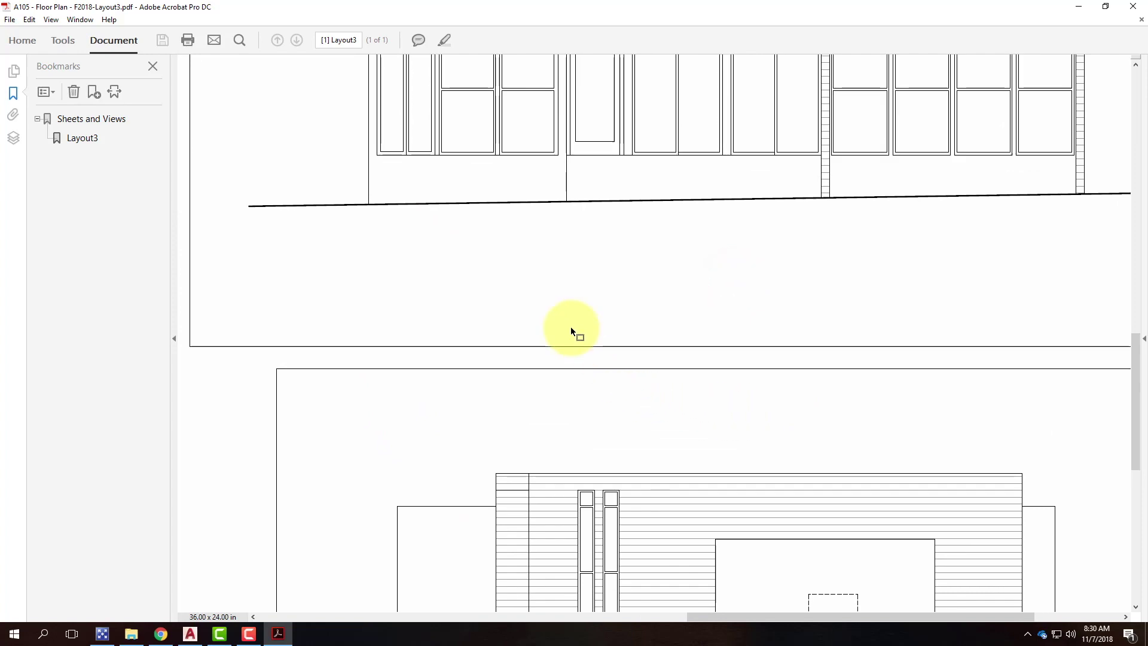
# Zoom out to the whole plotted sheet, close the PDF and return to AutoCAD.
pyautogui.hotkey('ctrl', '-')
pyautogui.hotkey('ctrl', '-')
pyautogui.hotkey('ctrl', '-')
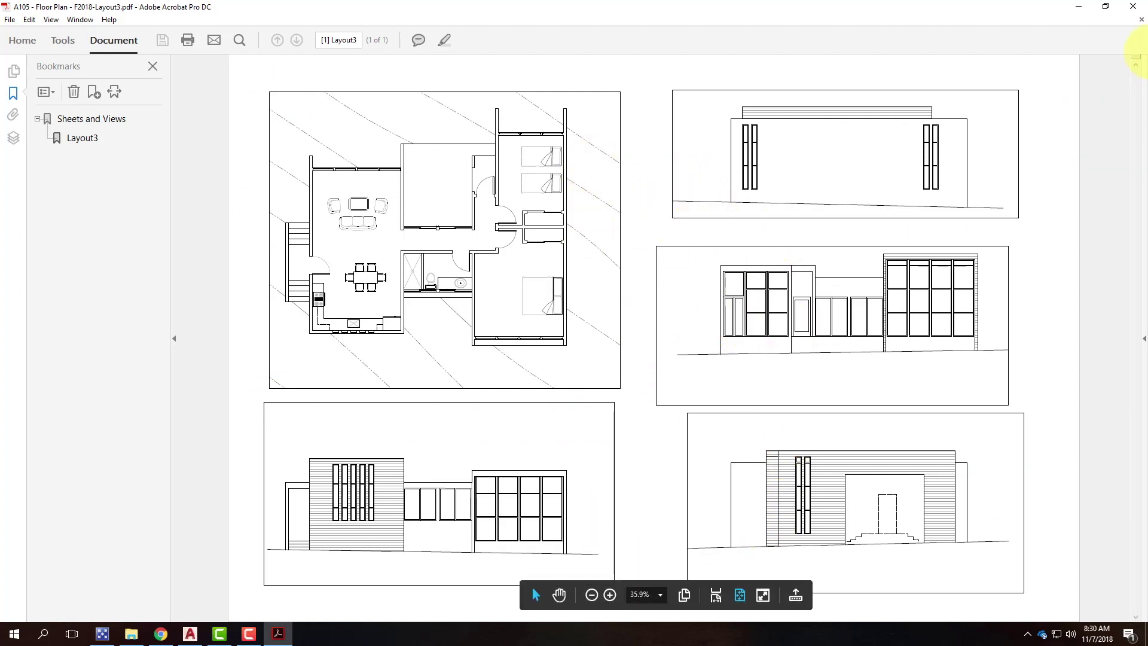
pyautogui.click(1139, 10)
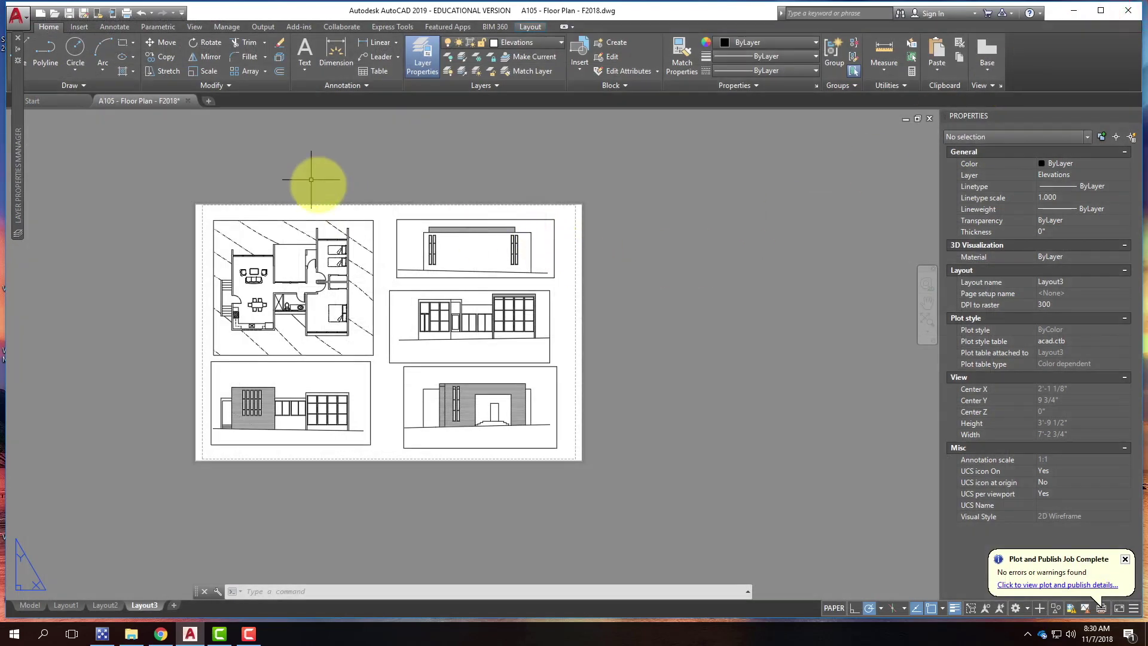
pyautogui.press('Escape')
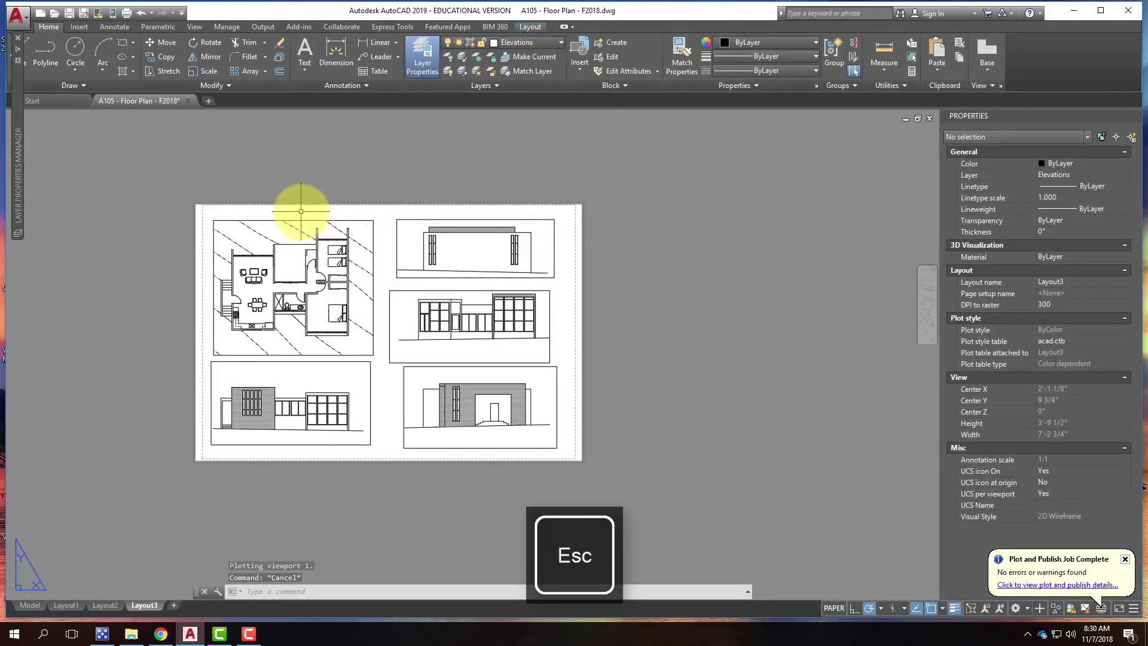
# Create a new layer named NoPrint in the layer properties manager and make it current.
pyautogui.click(424, 57)
pyautogui.click(425, 60)
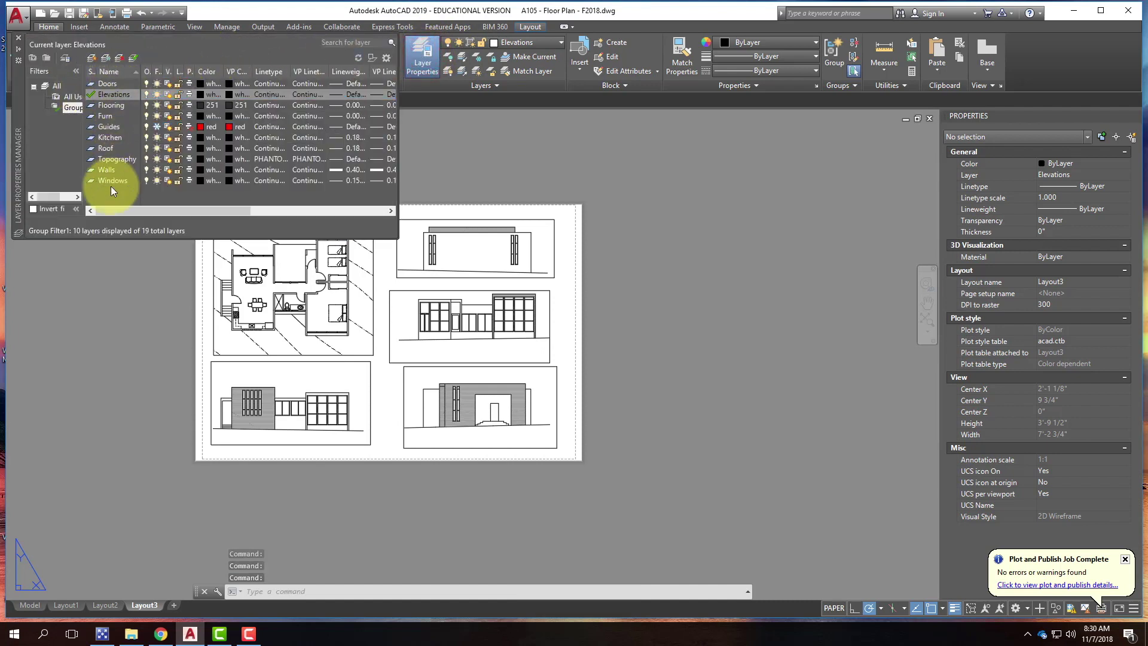
pyautogui.click(101, 94)
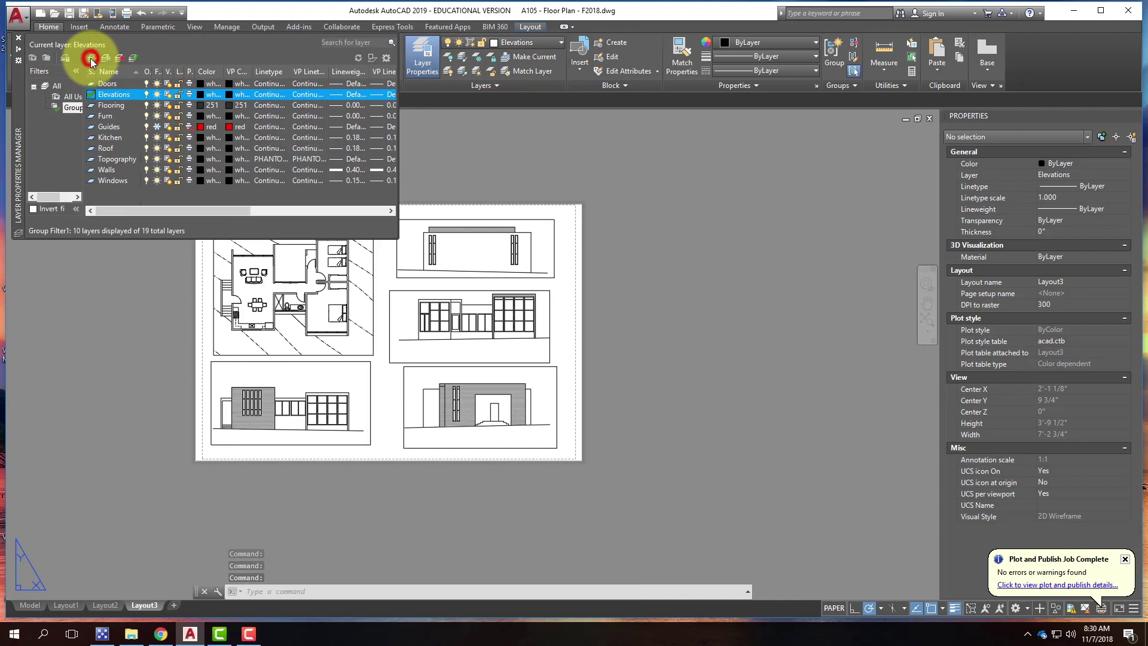
pyautogui.click(90, 58)
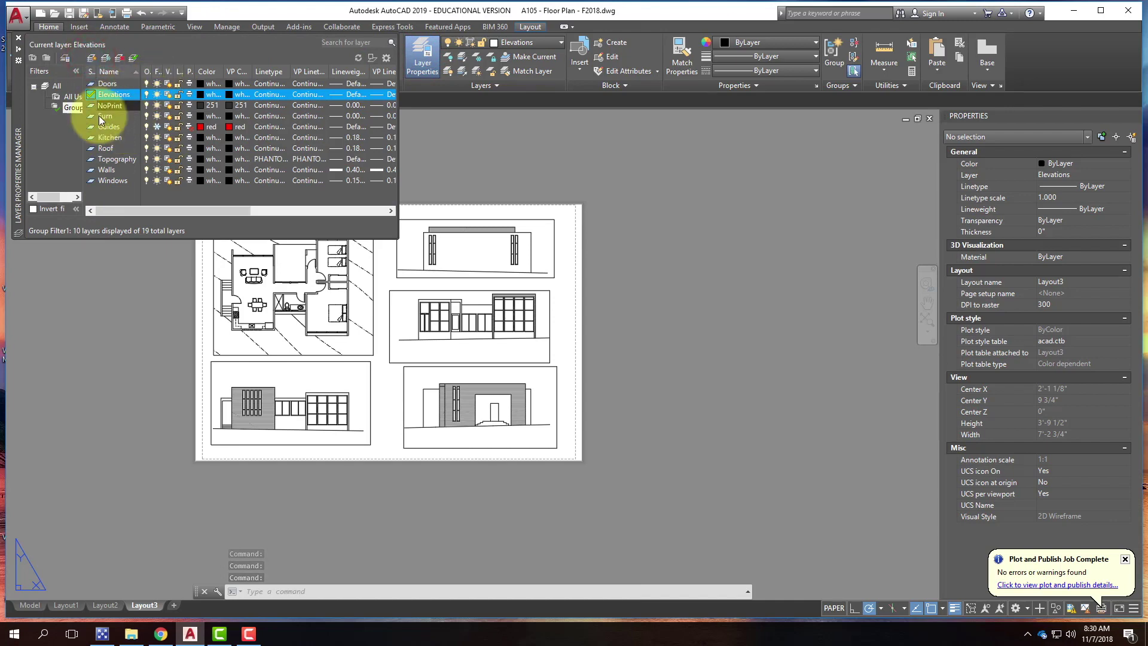
pyautogui.click(94, 106)
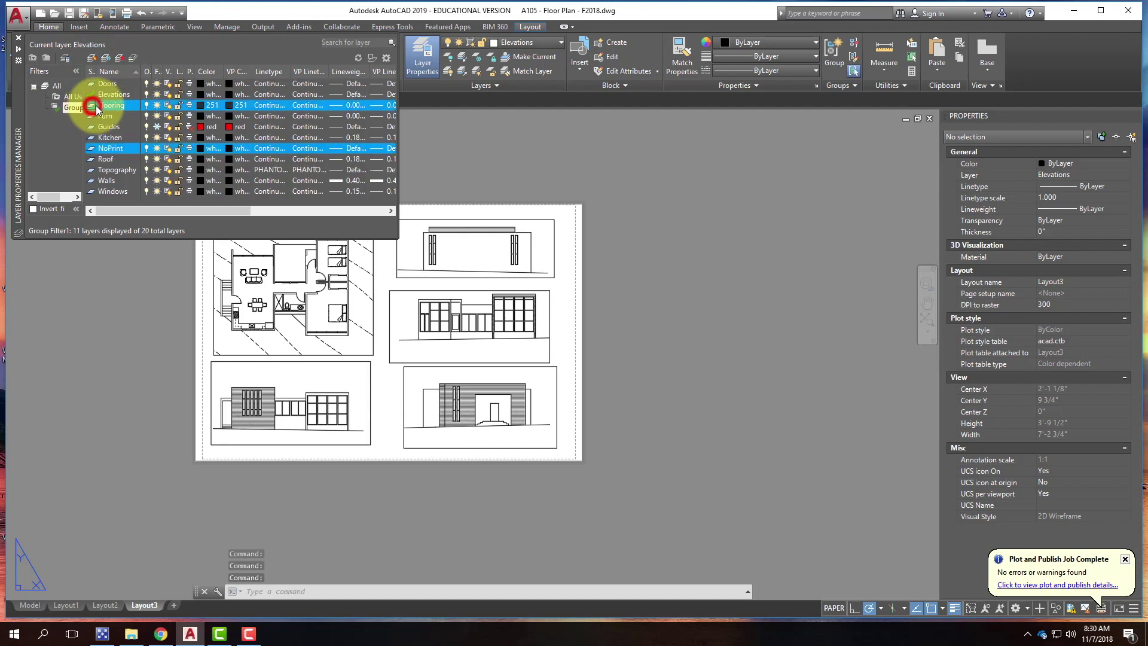
pyautogui.click(91, 149)
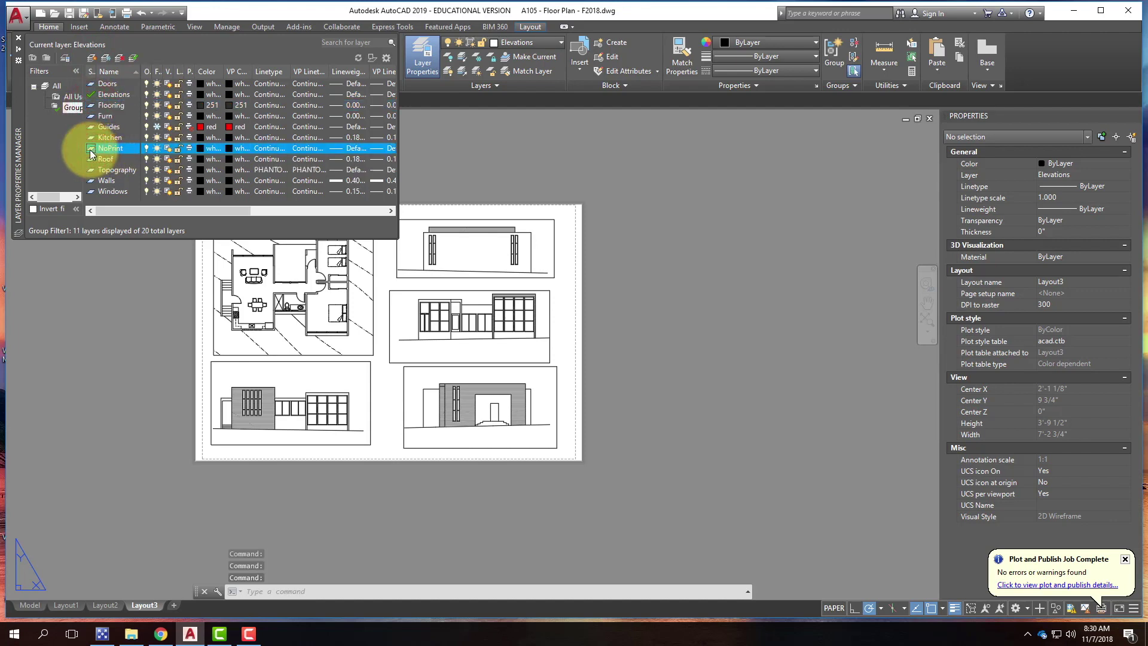
pyautogui.doubleClick(91, 150)
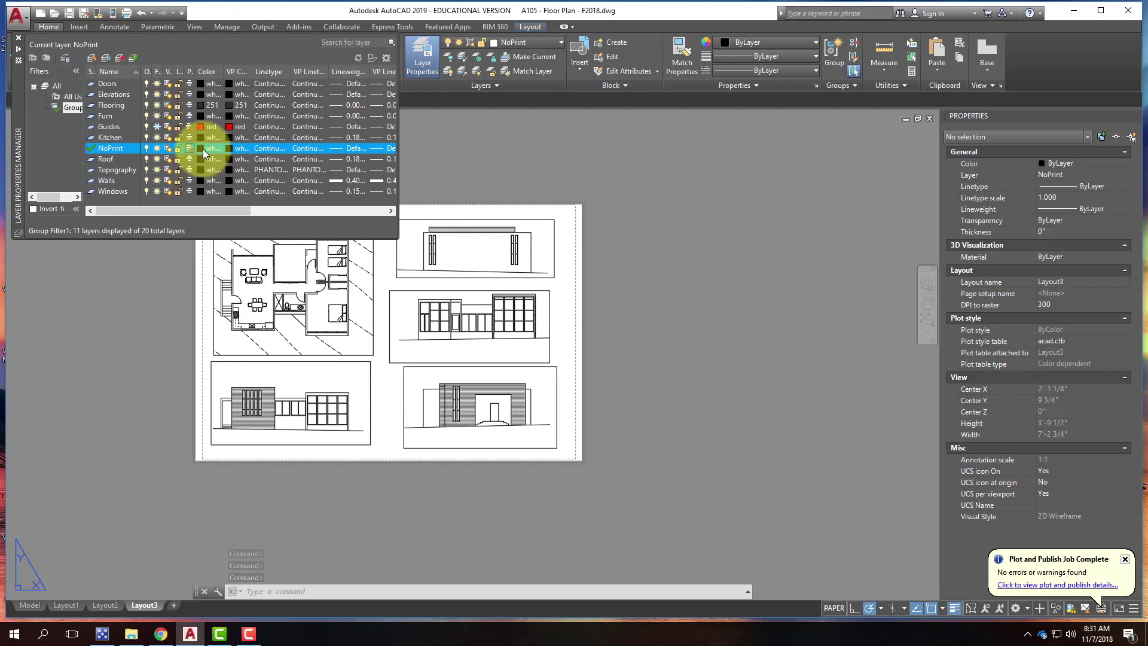
# Exclude the NoPrint layer from plotting and set its color to green.
pyautogui.click(202, 148)
pyautogui.click(504, 343)
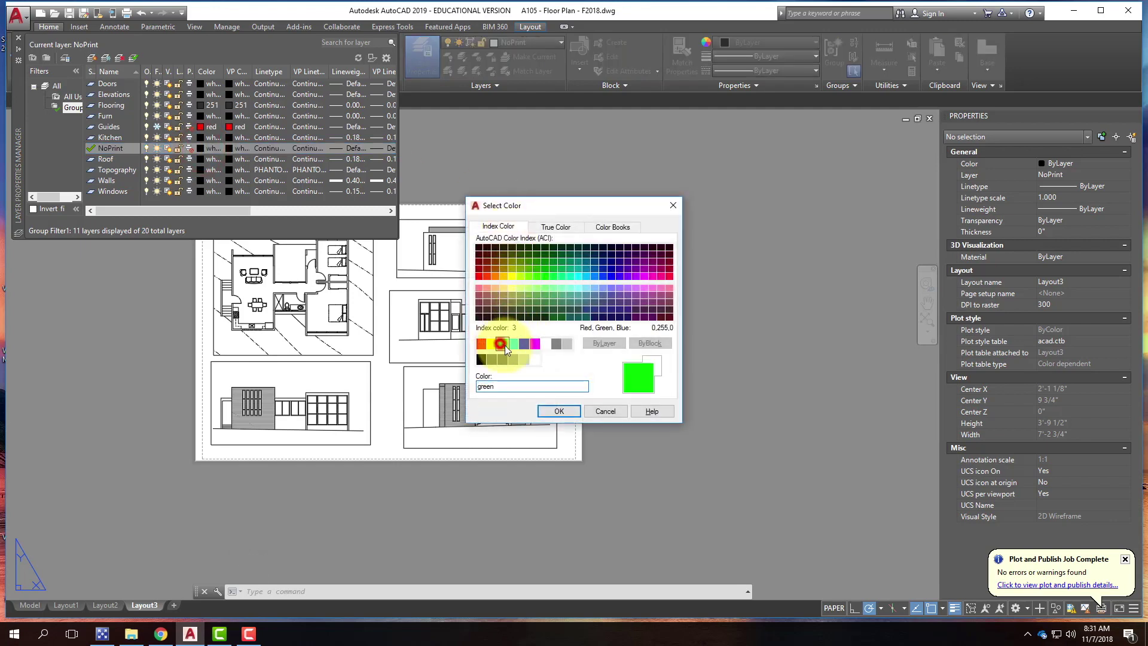
pyautogui.click(559, 412)
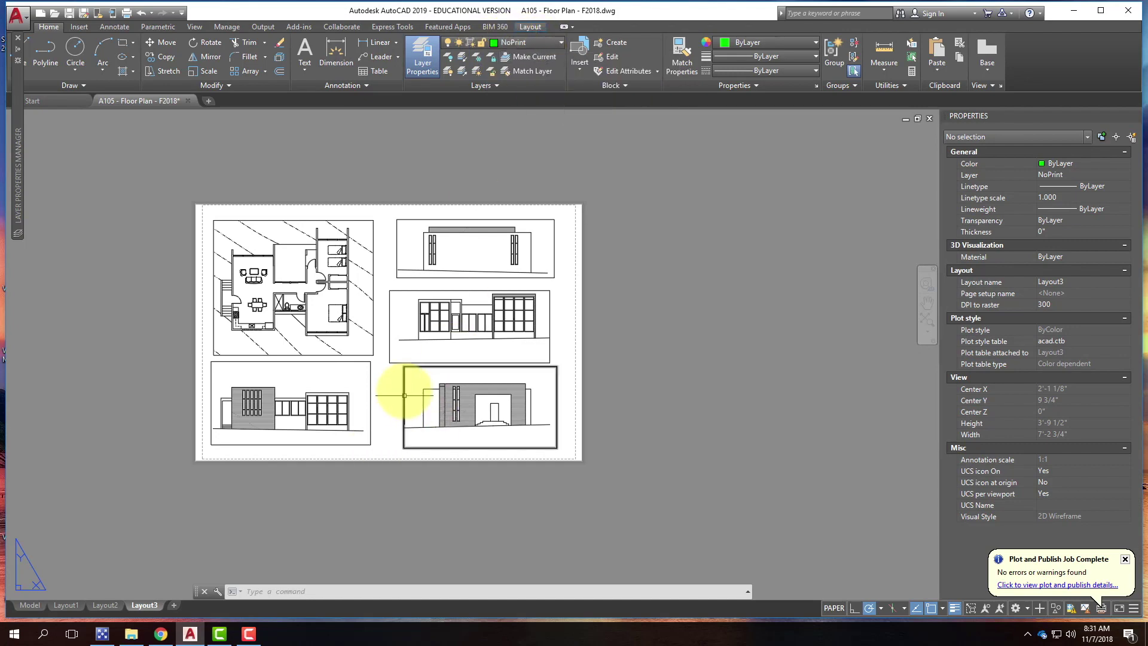
# Move all five viewport borders on the layout to the NoPrint layer and clear the selection.
pyautogui.click(408, 387)
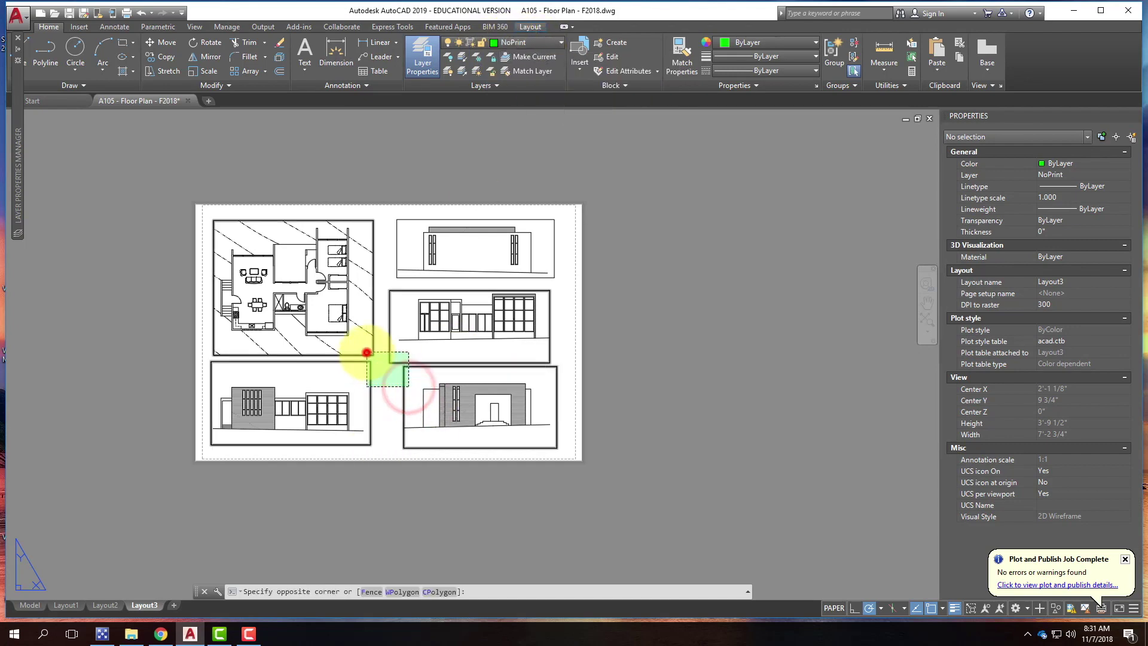
pyautogui.click(368, 350)
pyautogui.click(403, 284)
pyautogui.click(627, 266)
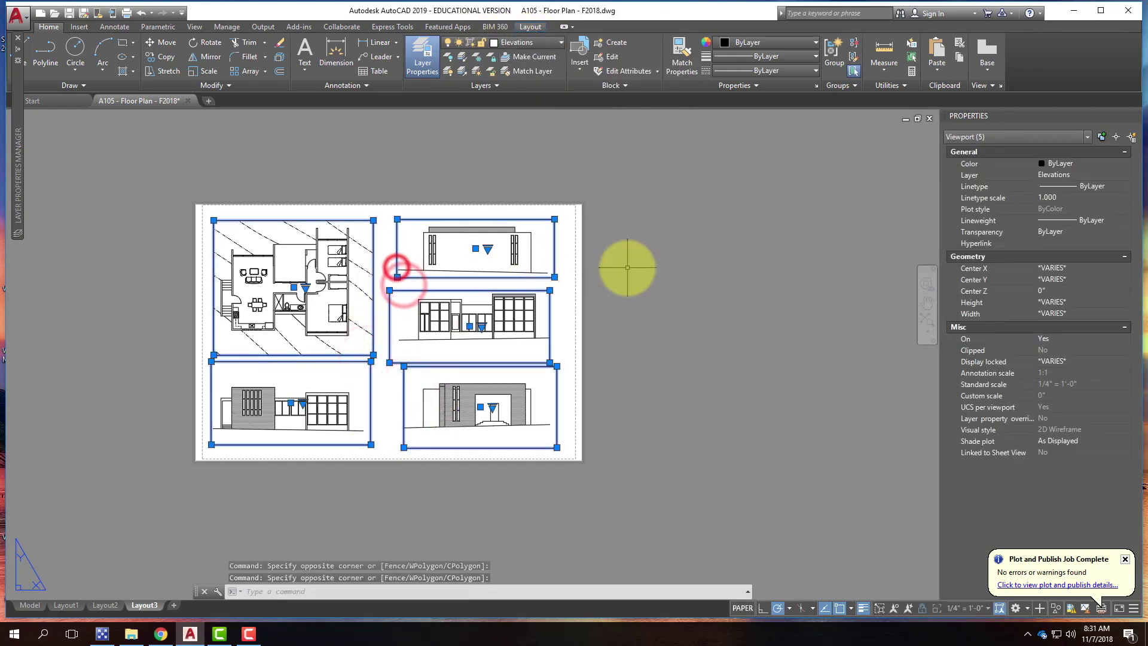
pyautogui.click(546, 42)
pyautogui.click(536, 144)
pyautogui.press('Escape')
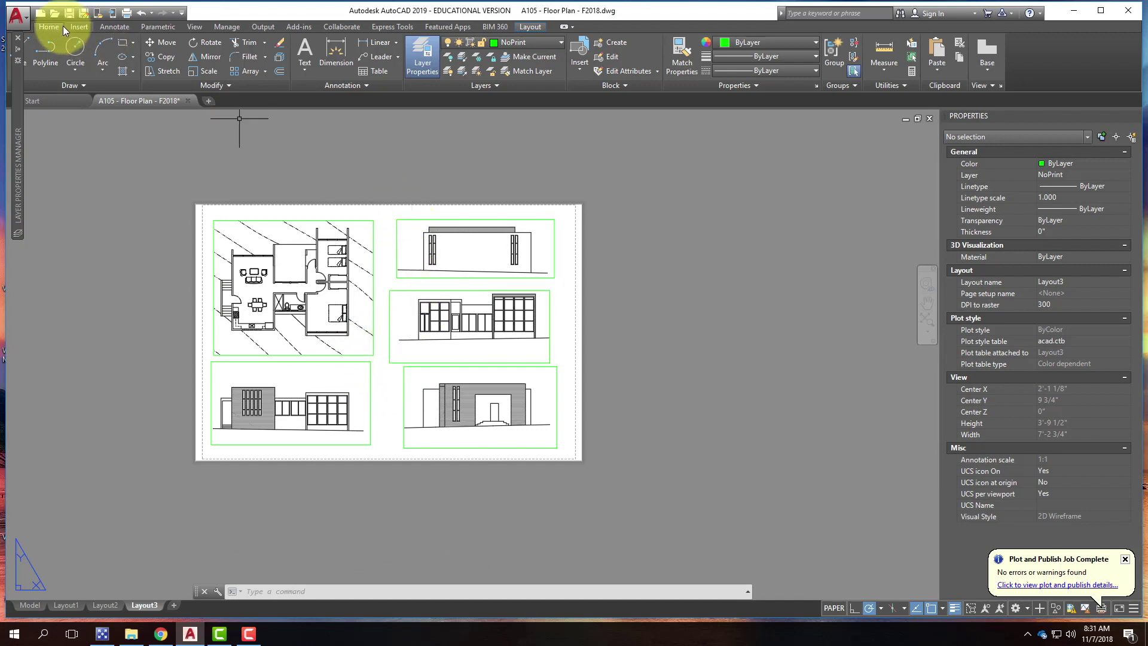
# Plot the layout as a single sheet to PDF again, overwriting A105 - Floor Plan - F2018-Layout3 on the desktop.
pyautogui.click(128, 13)
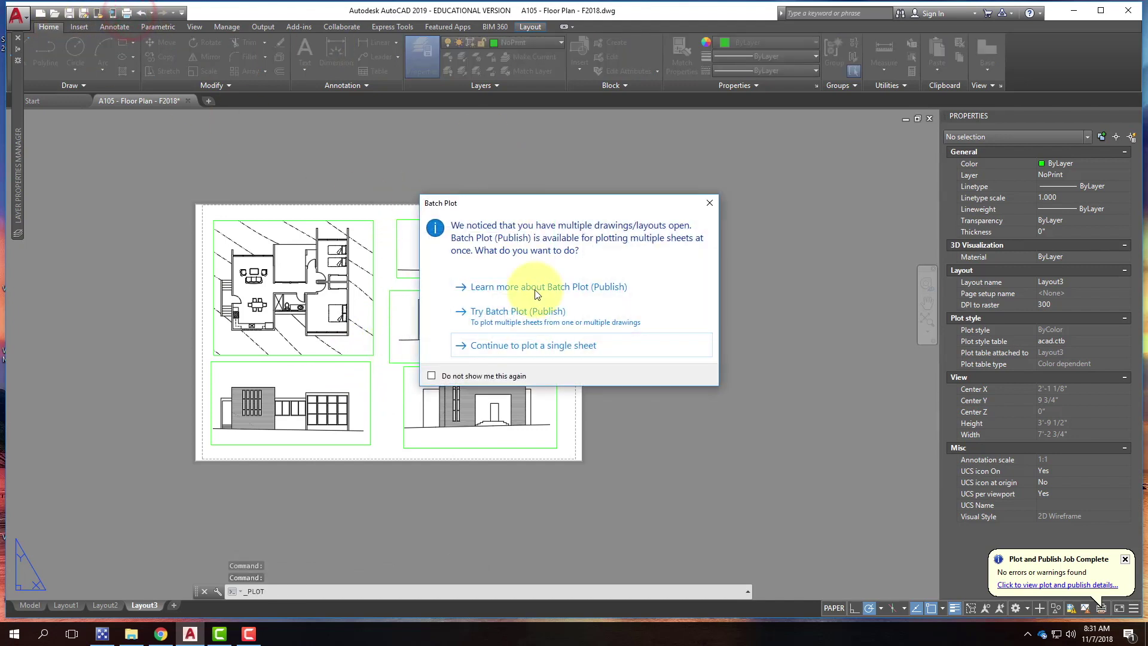
pyautogui.click(540, 348)
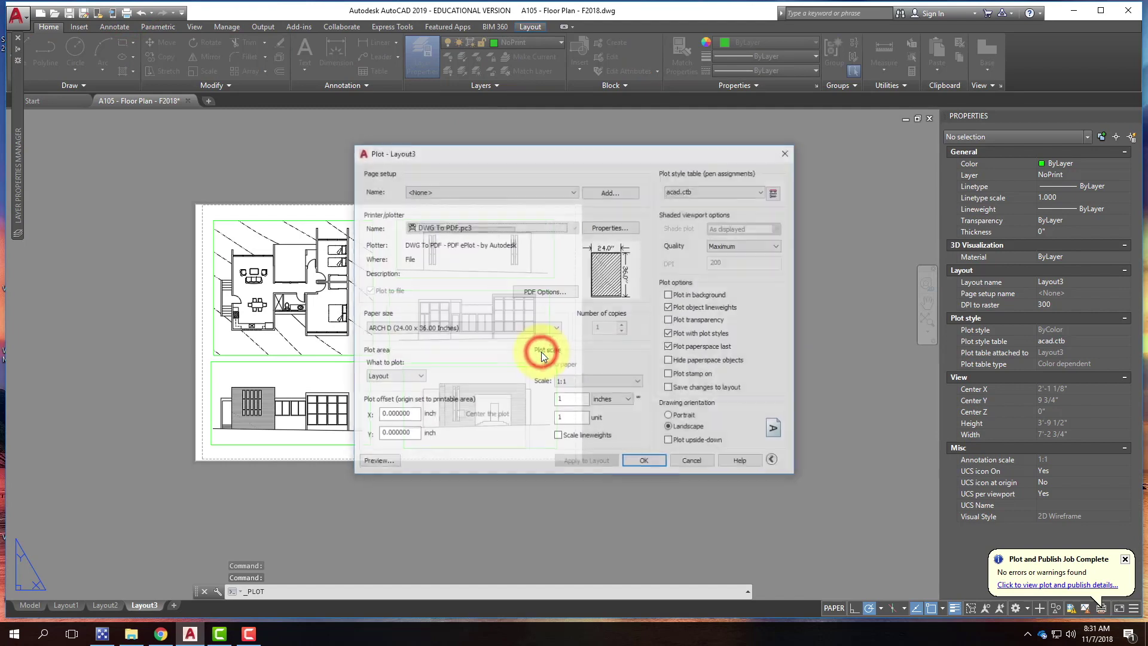
pyautogui.click(644, 463)
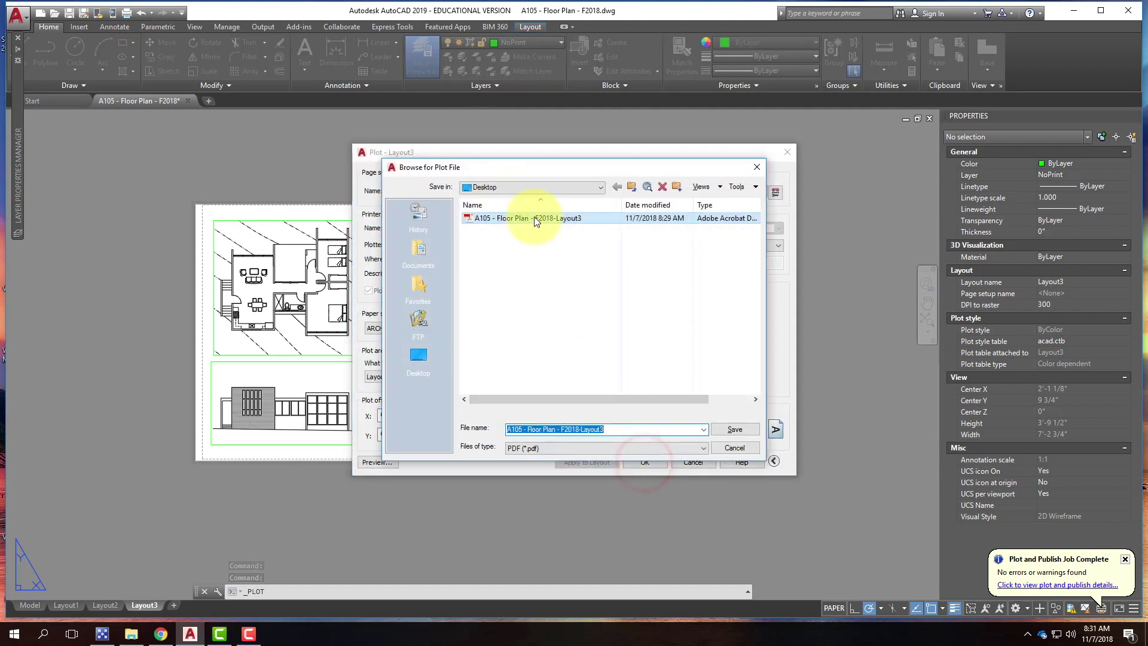
pyautogui.click(736, 430)
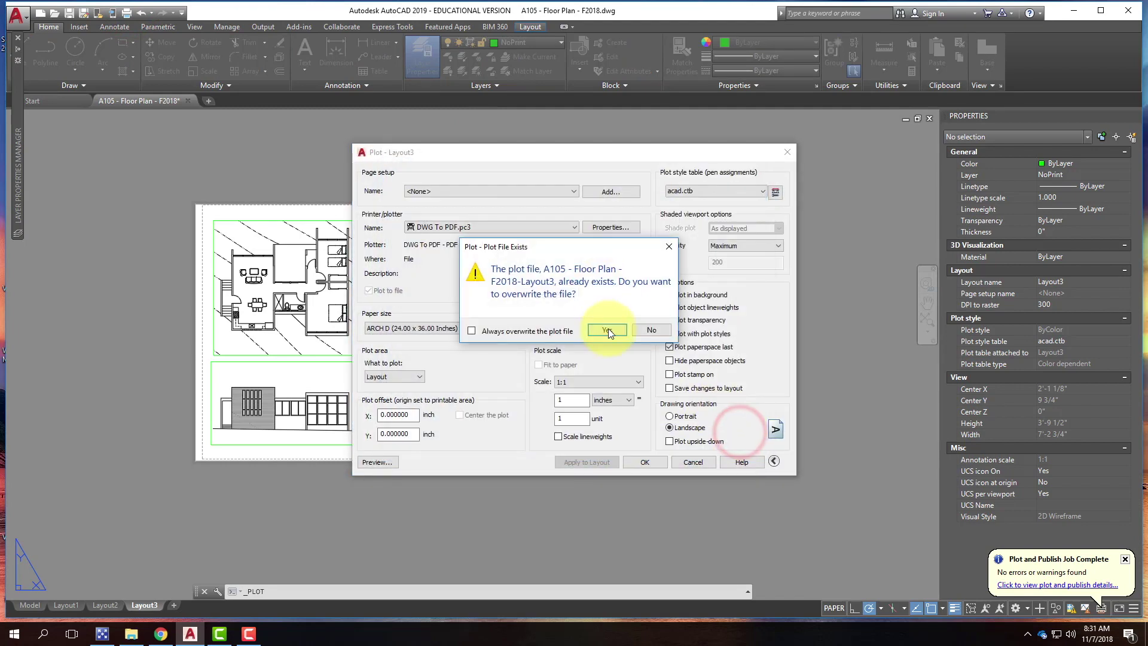
pyautogui.click(608, 328)
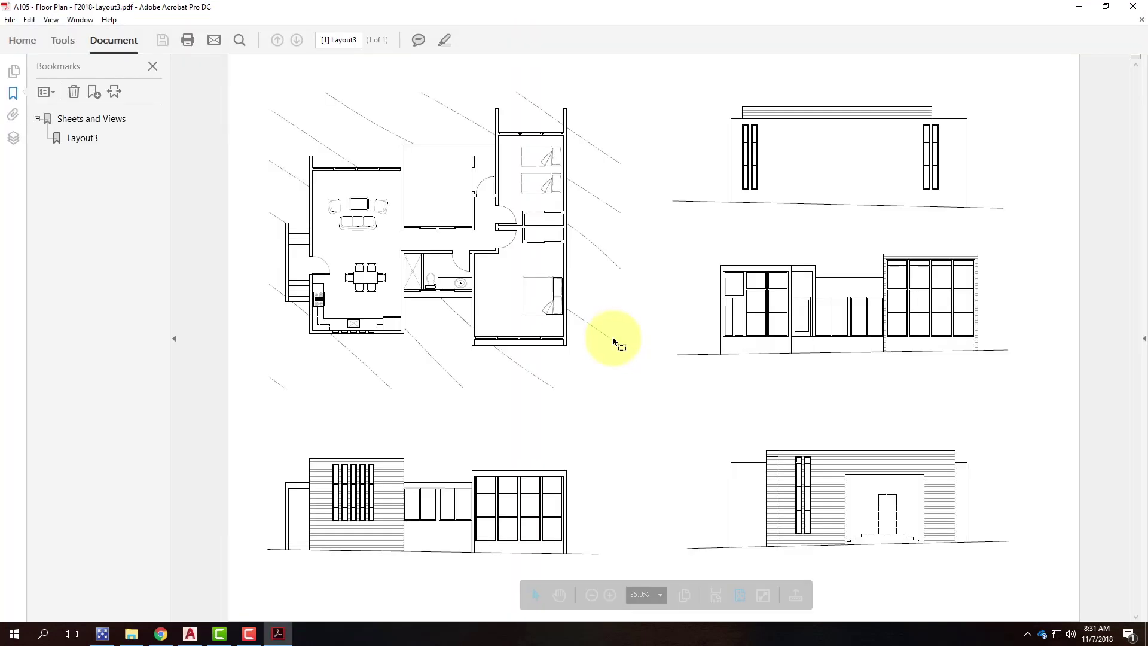
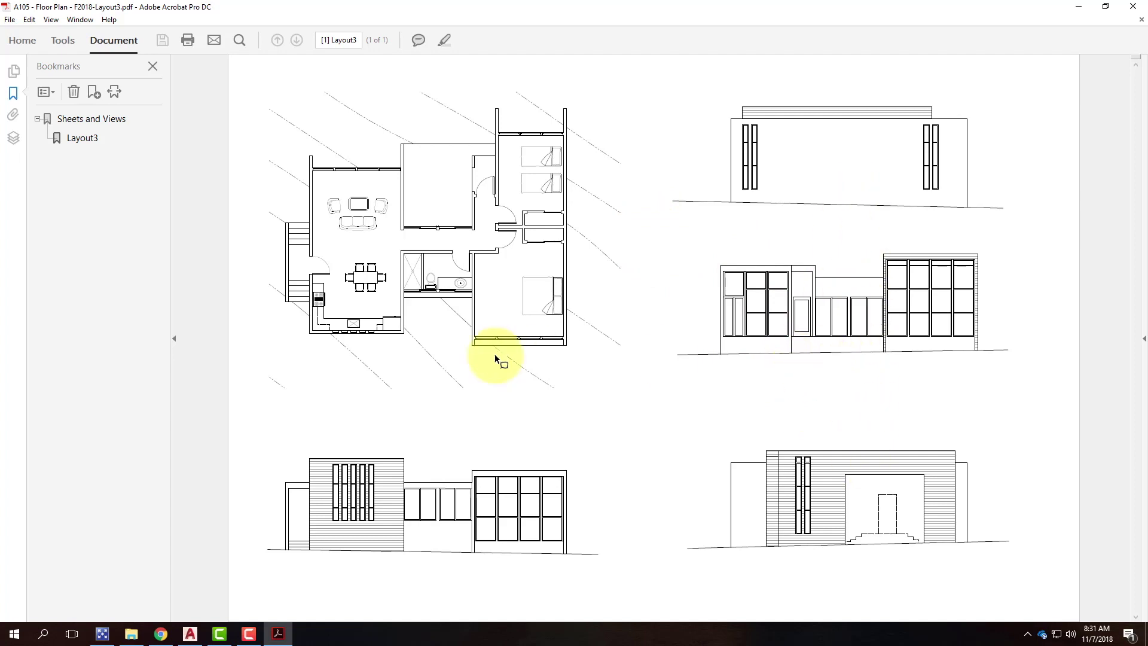
# Examine the floor plan and the area around its viewport edges in the replotted PDF up close.
pyautogui.hotkey('ctrl', '=')
pyautogui.hotkey('ctrl', '=')
pyautogui.hotkey('ctrl', '=')
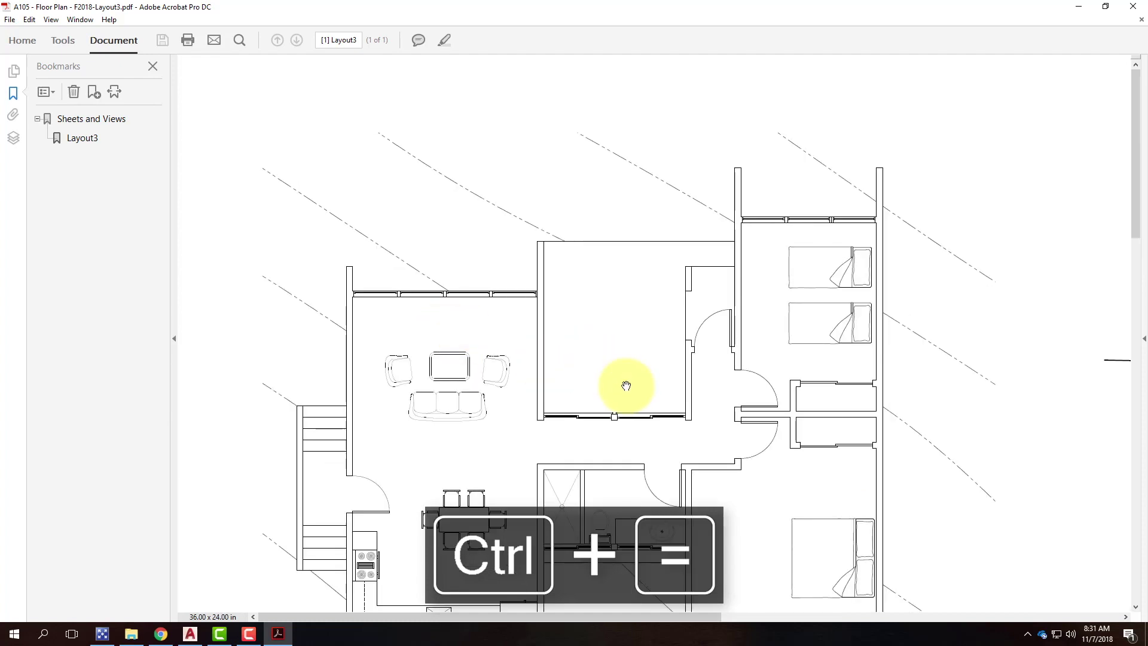
pyautogui.moveTo(624, 385); pyautogui.dragTo(469, 65)
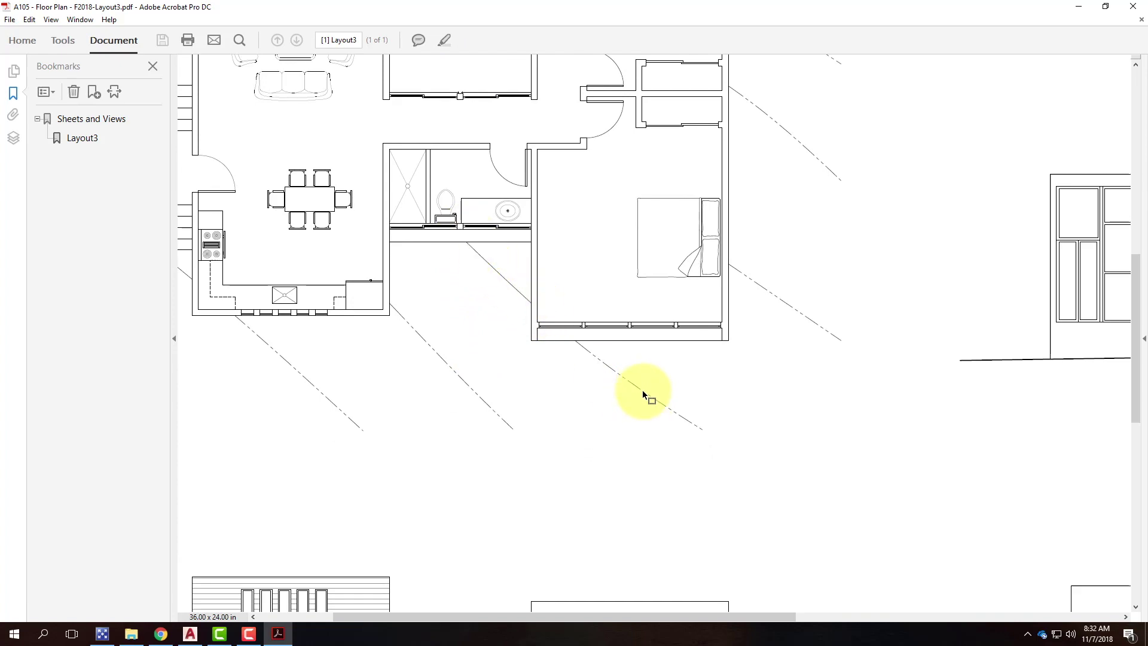
# Minimize the PDF, return to AutoCAD and switch from the layout to the floor plan in model space.
pyautogui.click(1080, 6)
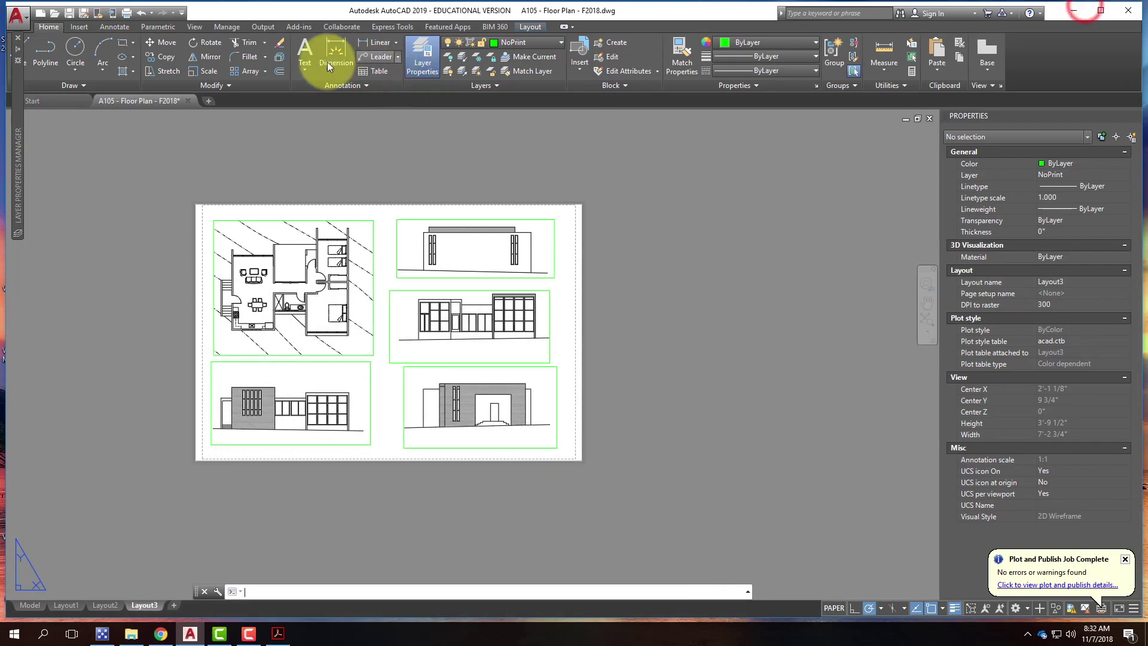
pyautogui.click(30, 605)
pyautogui.scroll(8, 367, 380)
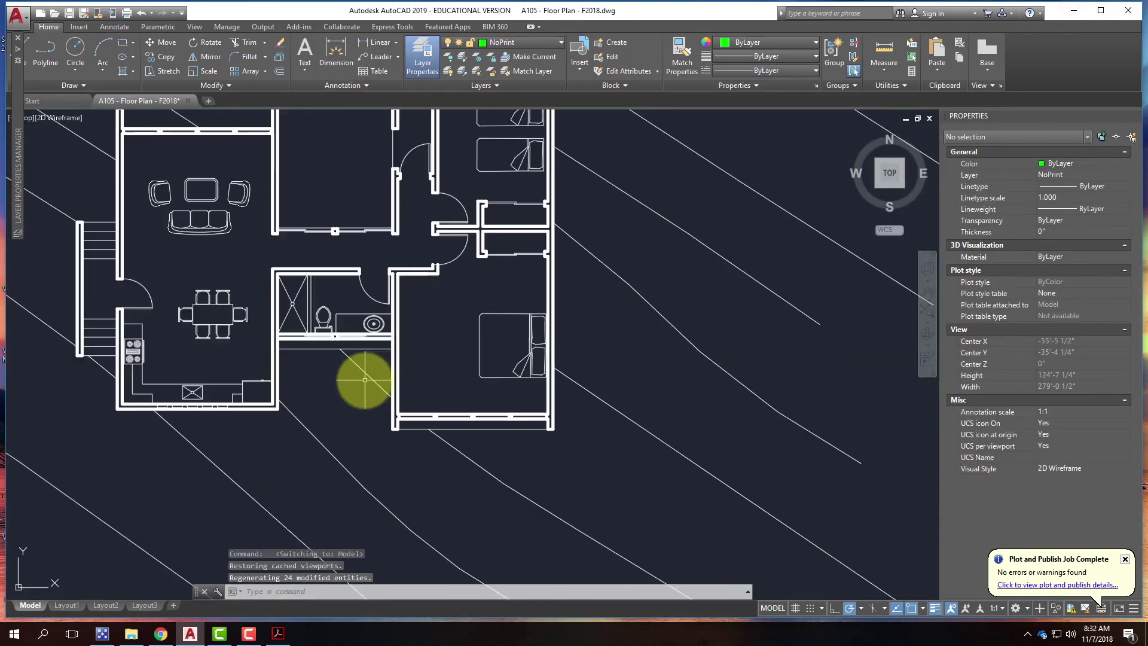
# Match the properties of the short contour line below the bathroom to those of the contour line below the large bedroom.
pyautogui.click(375, 374)
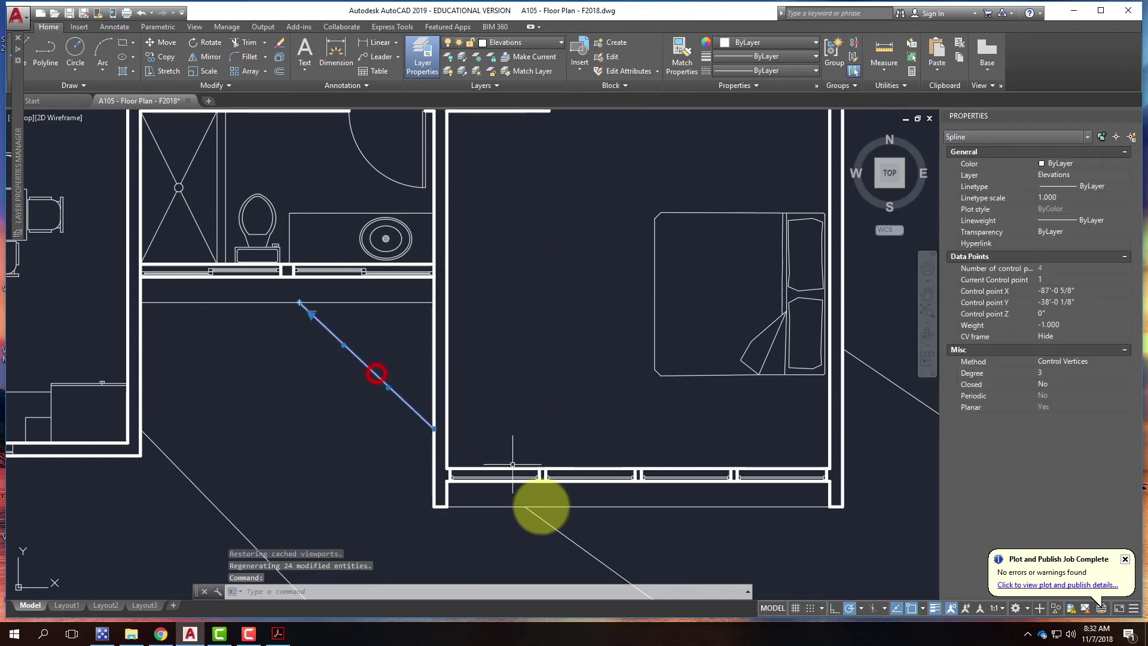
pyautogui.click(562, 537)
pyautogui.press('Escape')
pyautogui.press('Escape')
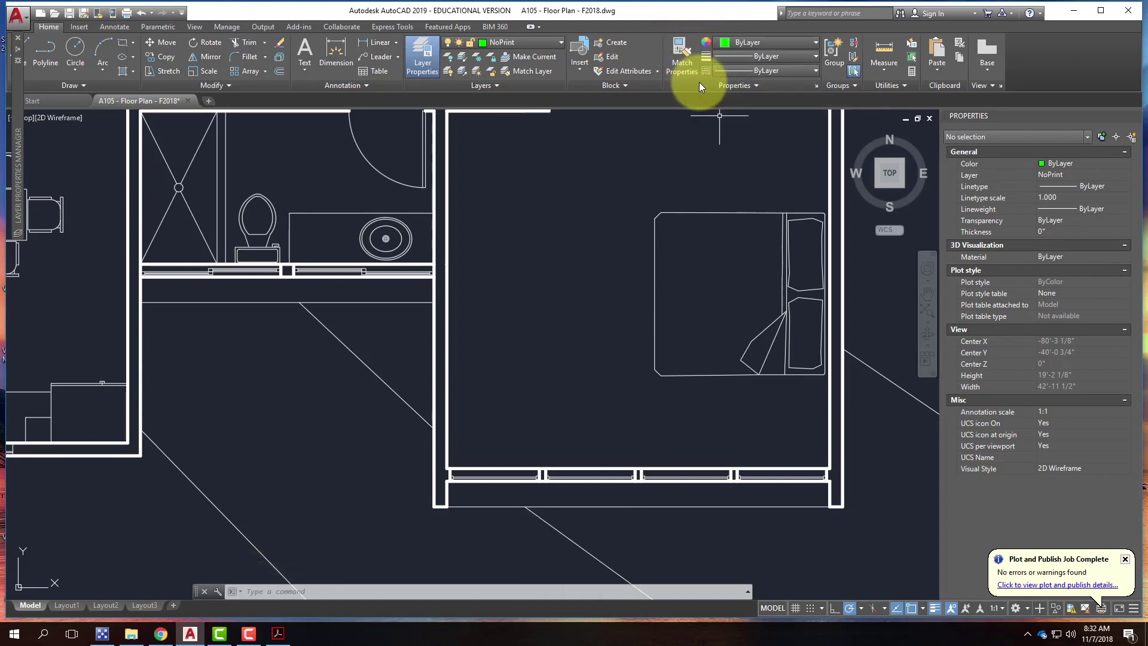
pyautogui.click(690, 50)
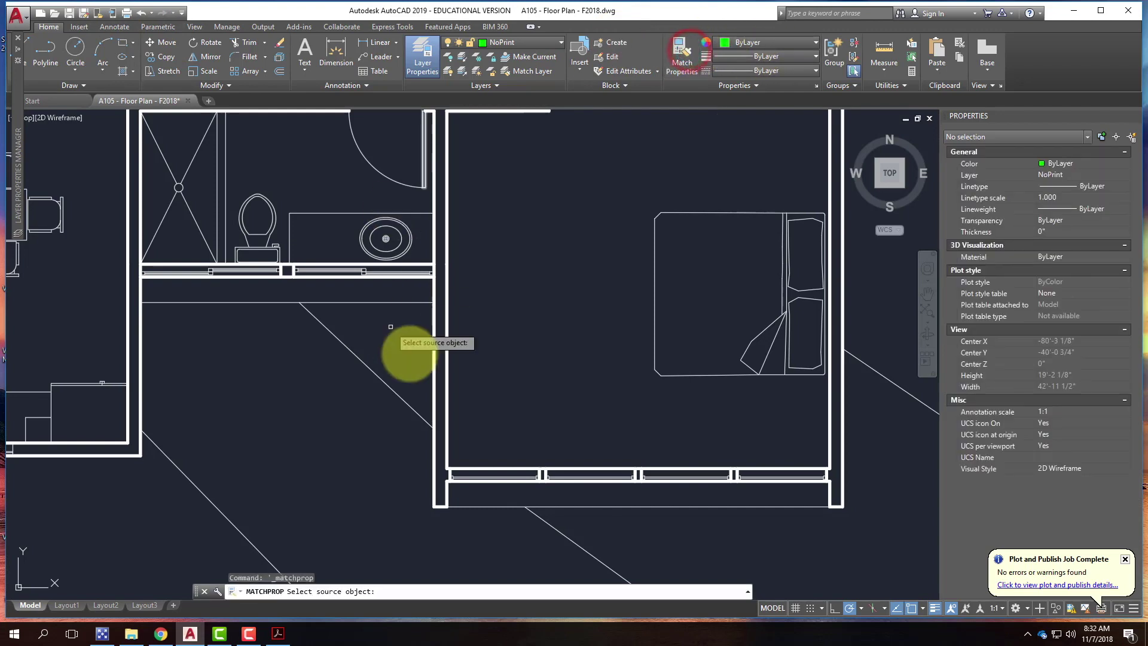
pyautogui.click(546, 522)
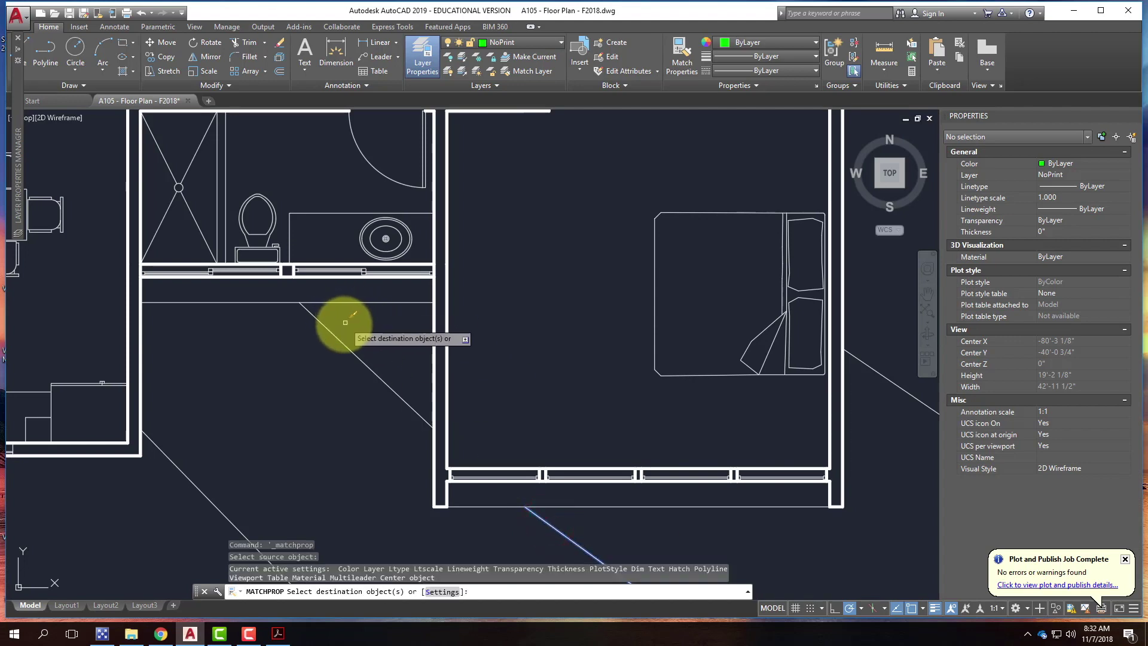
pyautogui.click(332, 335)
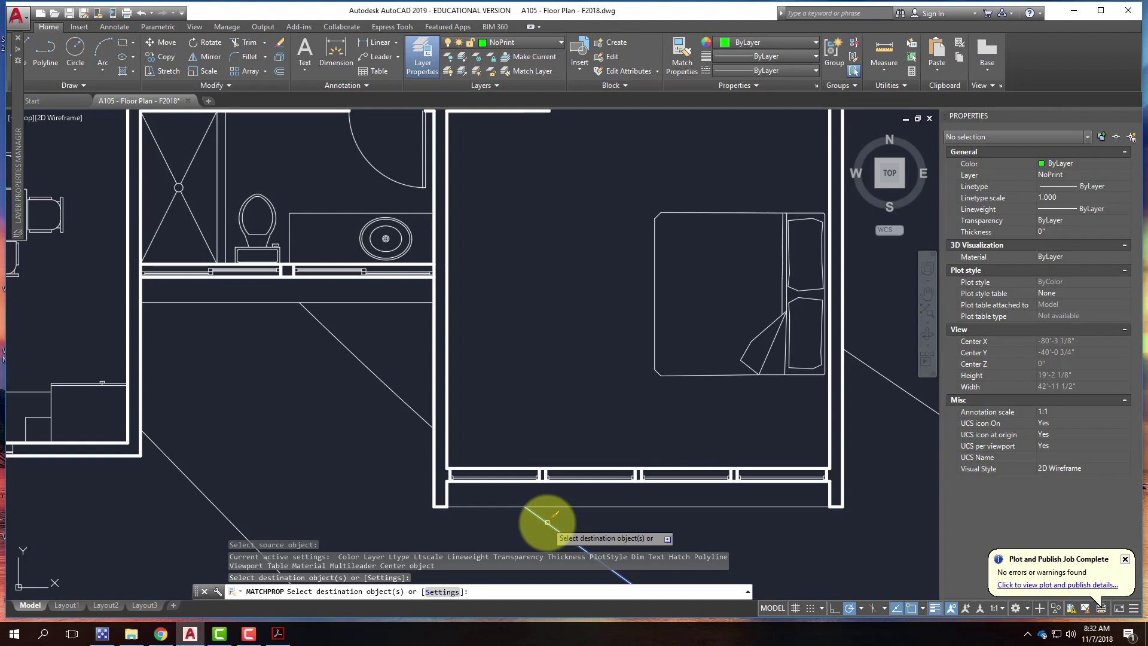
pyautogui.press('Escape')
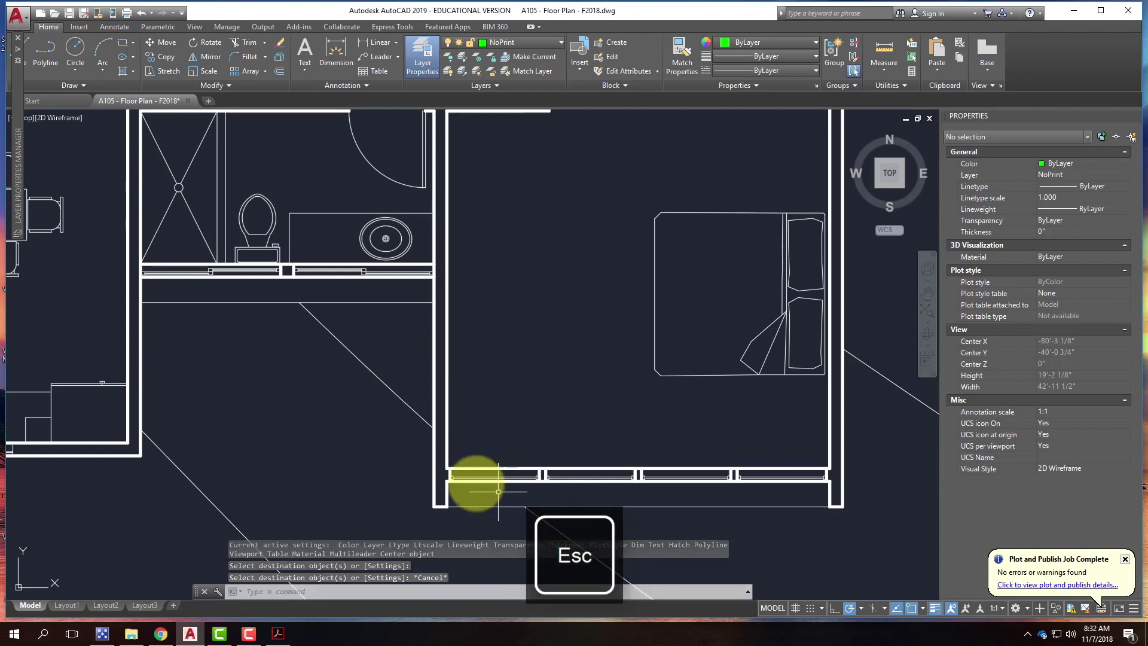
# Switch to Layout3 and examine the contour lines and the bedroom furniture in the floor plan viewport.
pyautogui.scroll(-2, 361, 259)
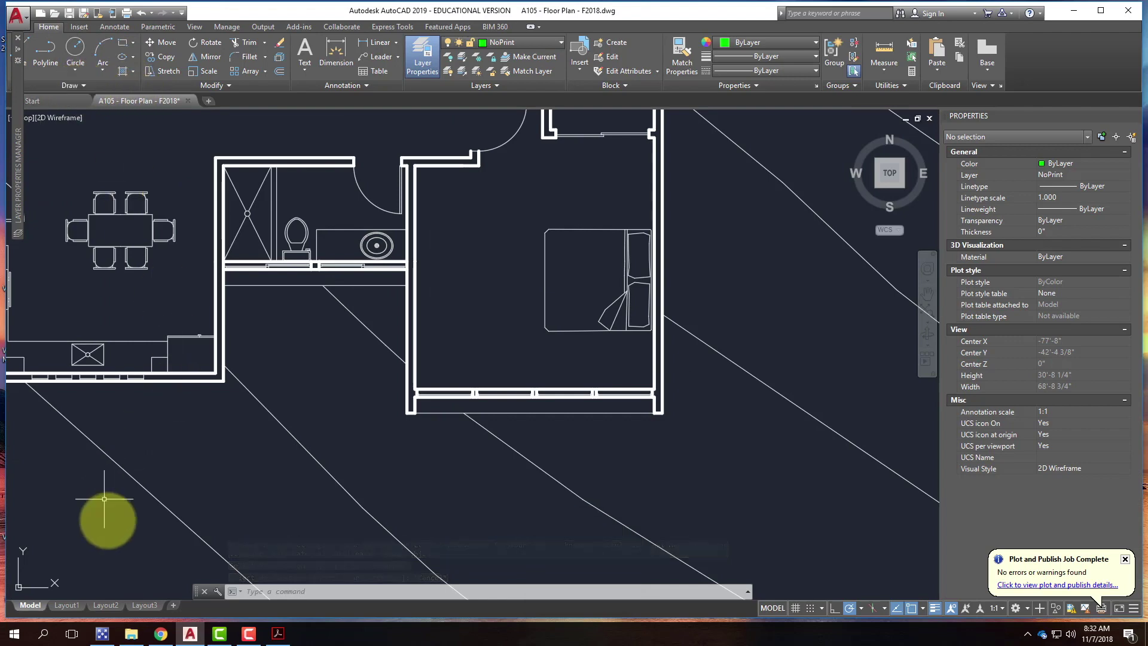
pyautogui.click(144, 605)
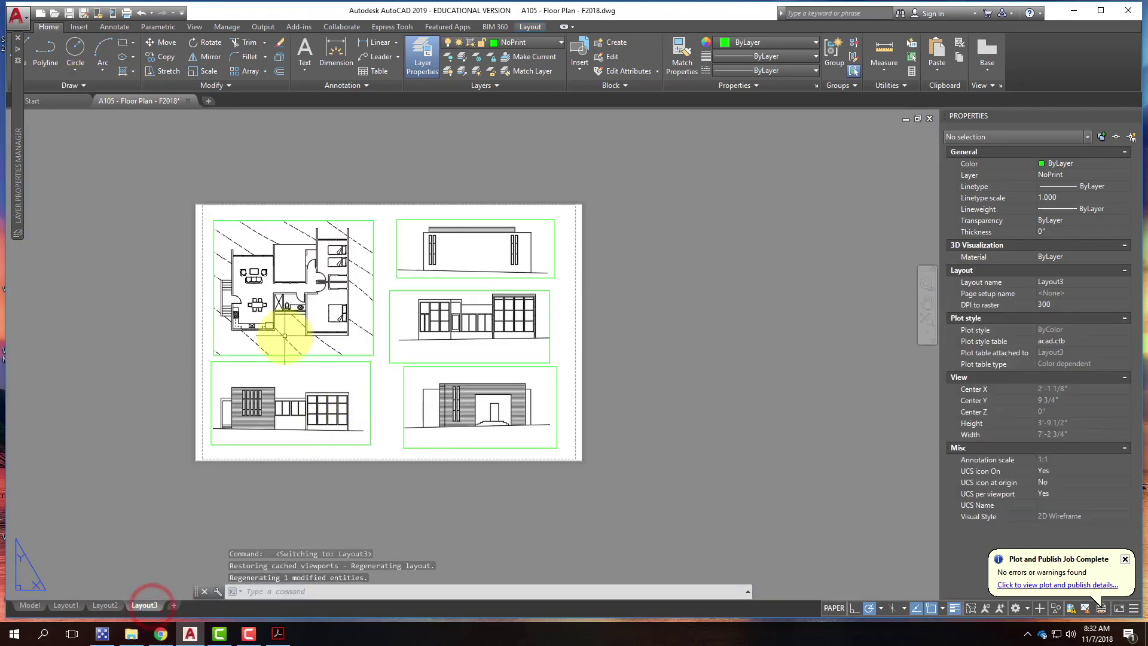
pyautogui.scroll(10, 285, 334)
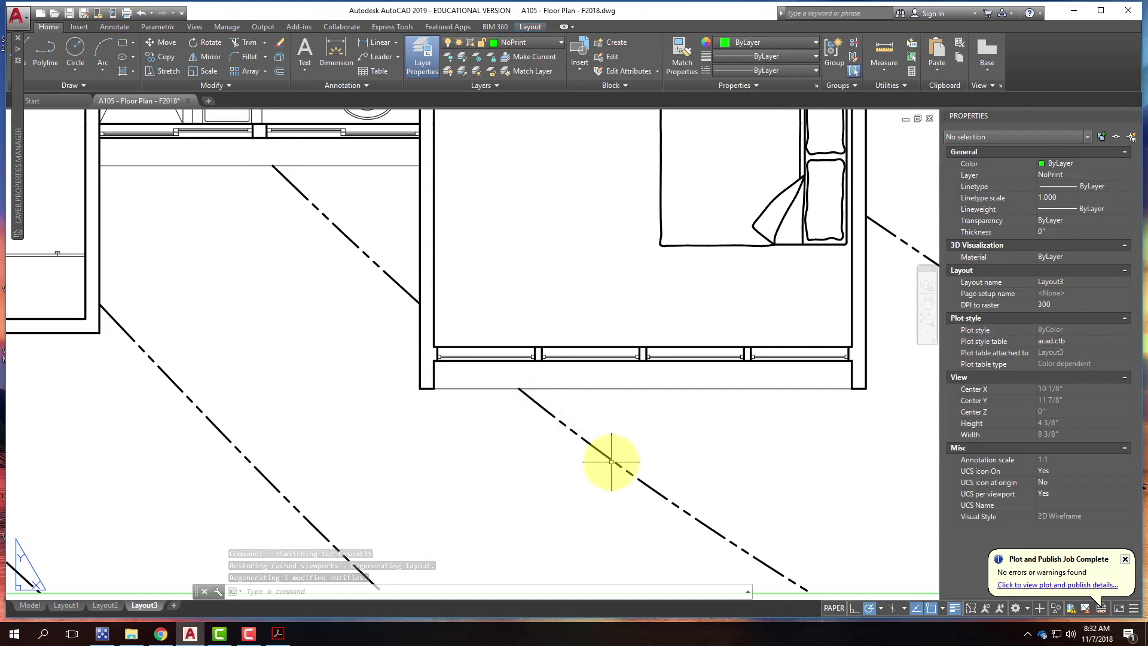
pyautogui.scroll(-6, 592, 451)
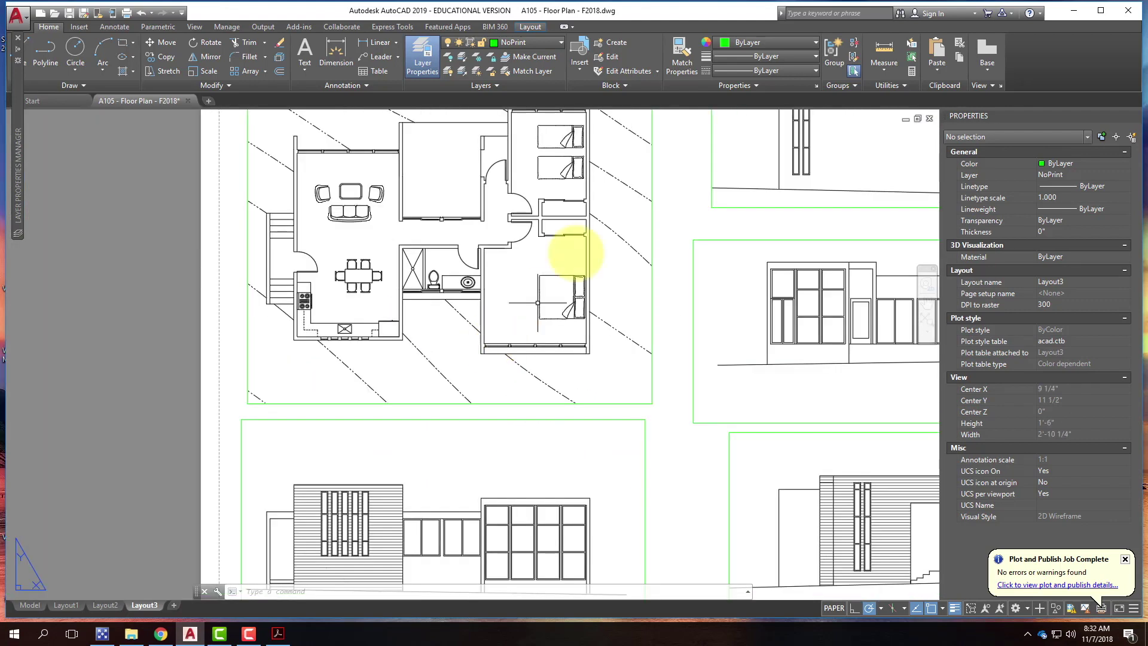
pyautogui.scroll(6, 576, 252)
pyautogui.click(516, 57)
pyautogui.press('Escape')
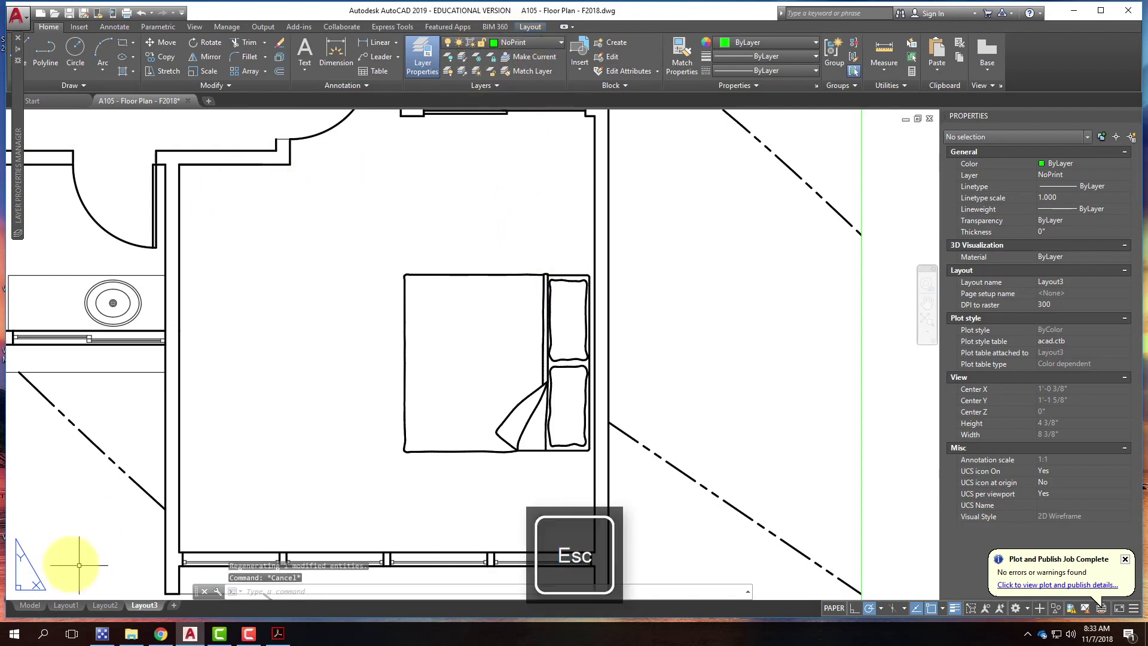
# Return to model space and check which layer the bed in the large bedroom is on.
pyautogui.click(30, 605)
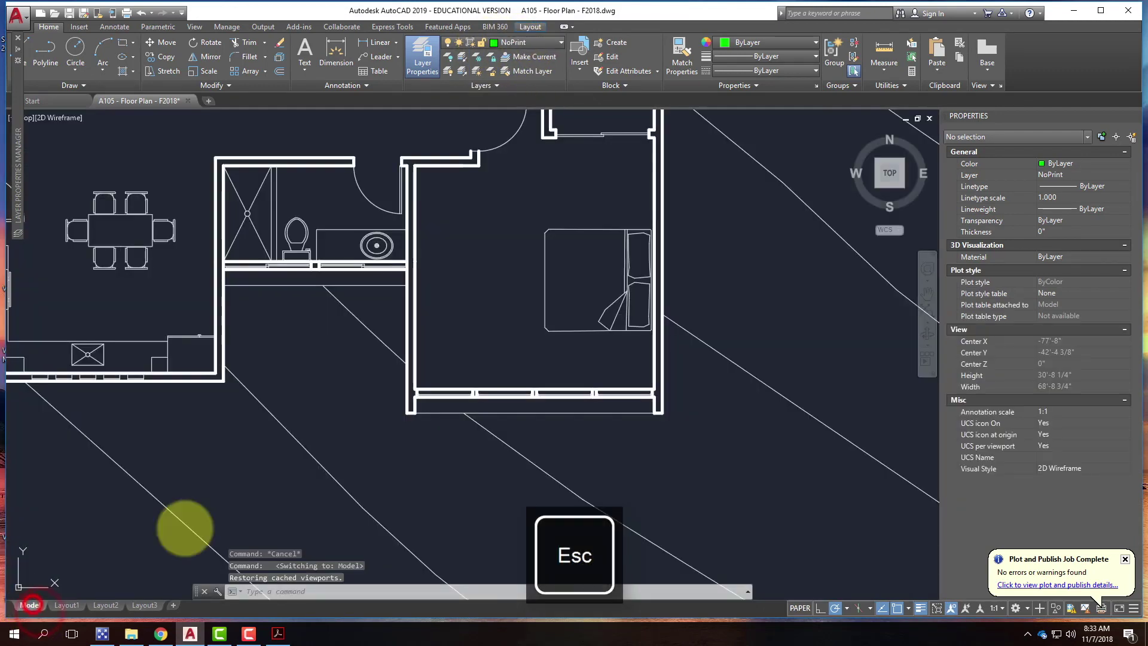
pyautogui.click(619, 230)
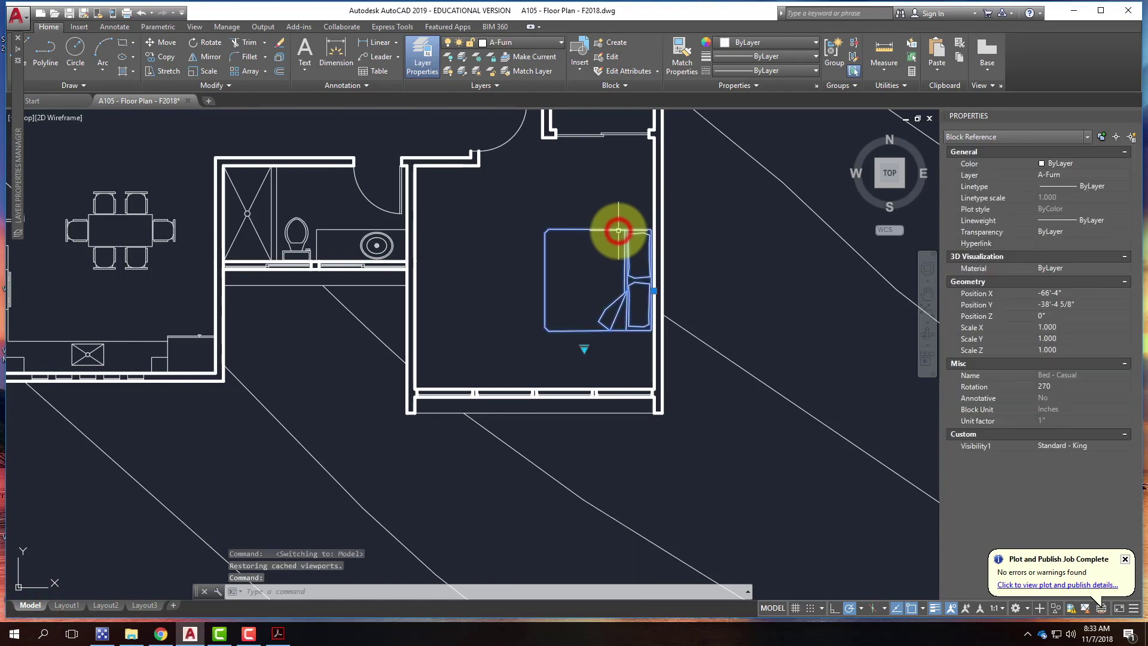
pyautogui.press('Escape')
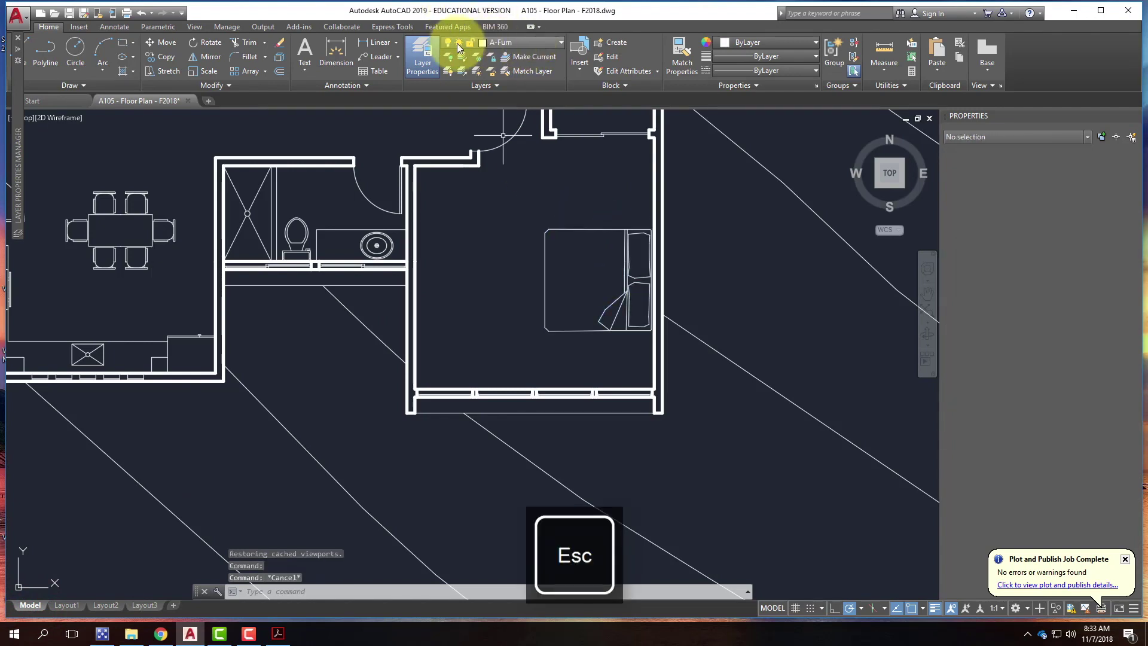
# Set the color of the Furn layer to 251.
pyautogui.click(421, 57)
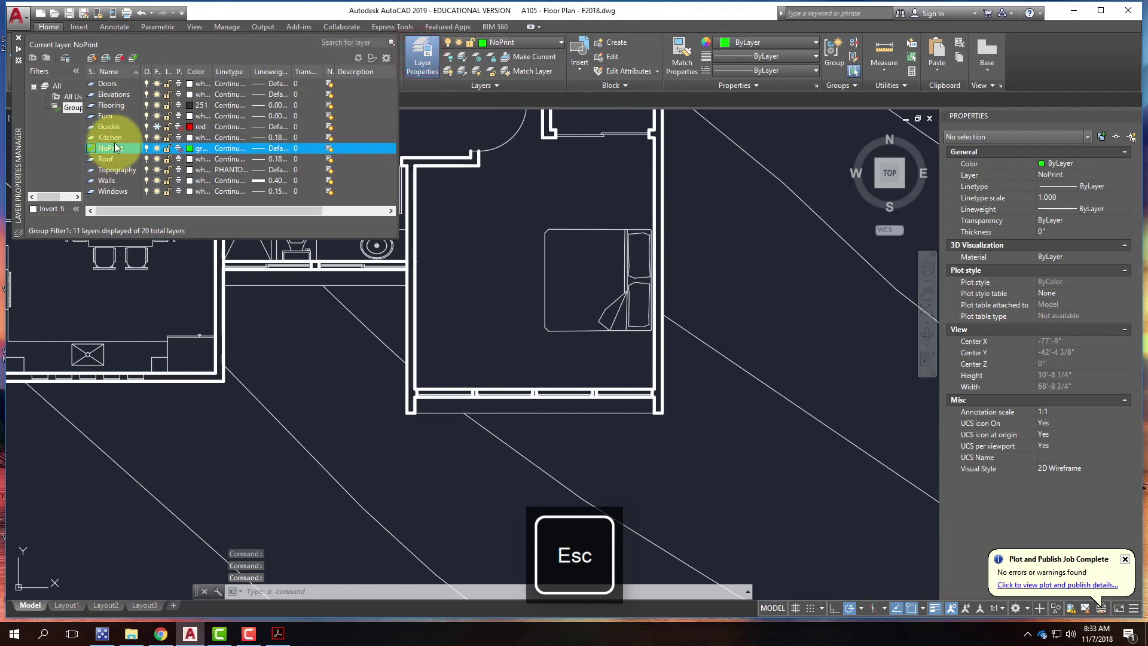
pyautogui.click(106, 115)
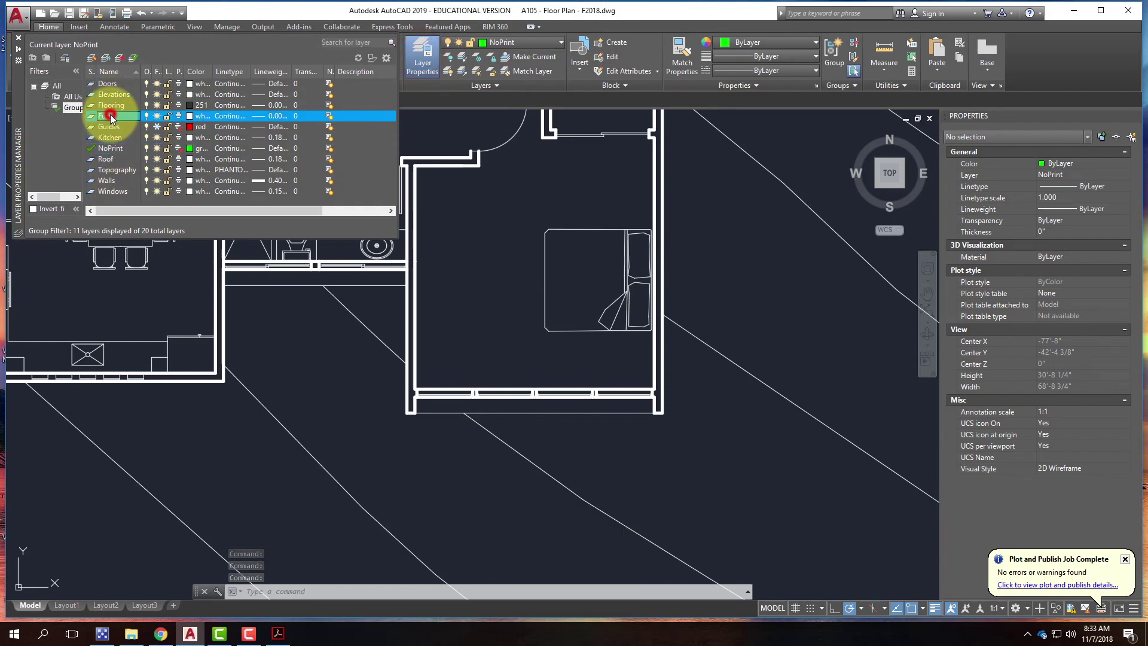
pyautogui.click(201, 116)
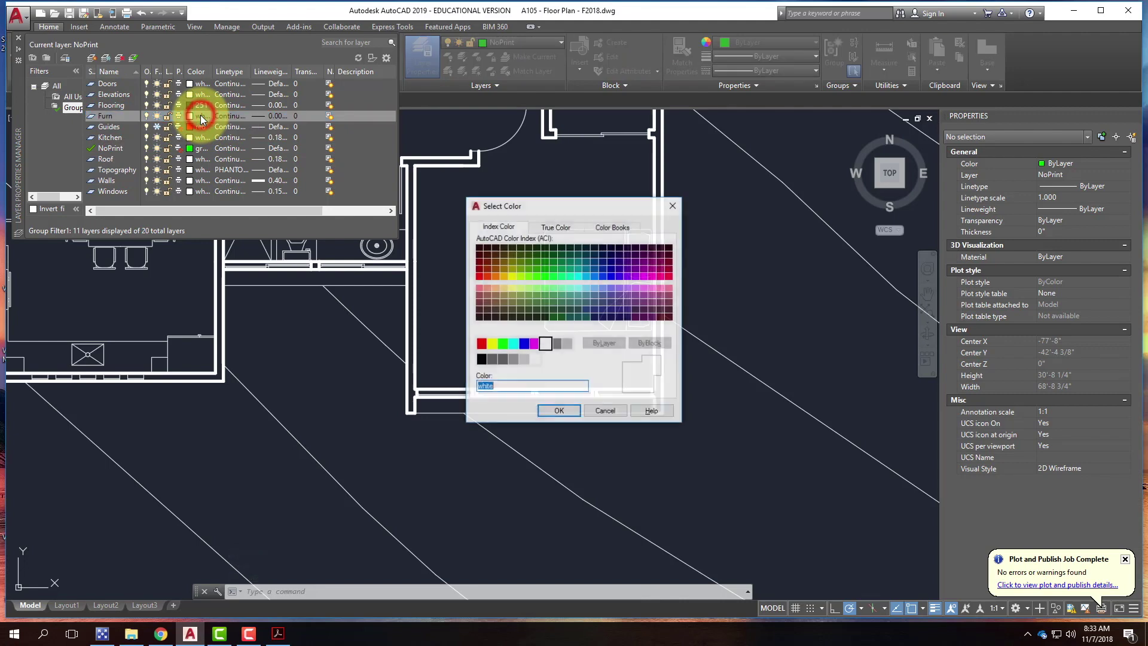
pyautogui.click(492, 361)
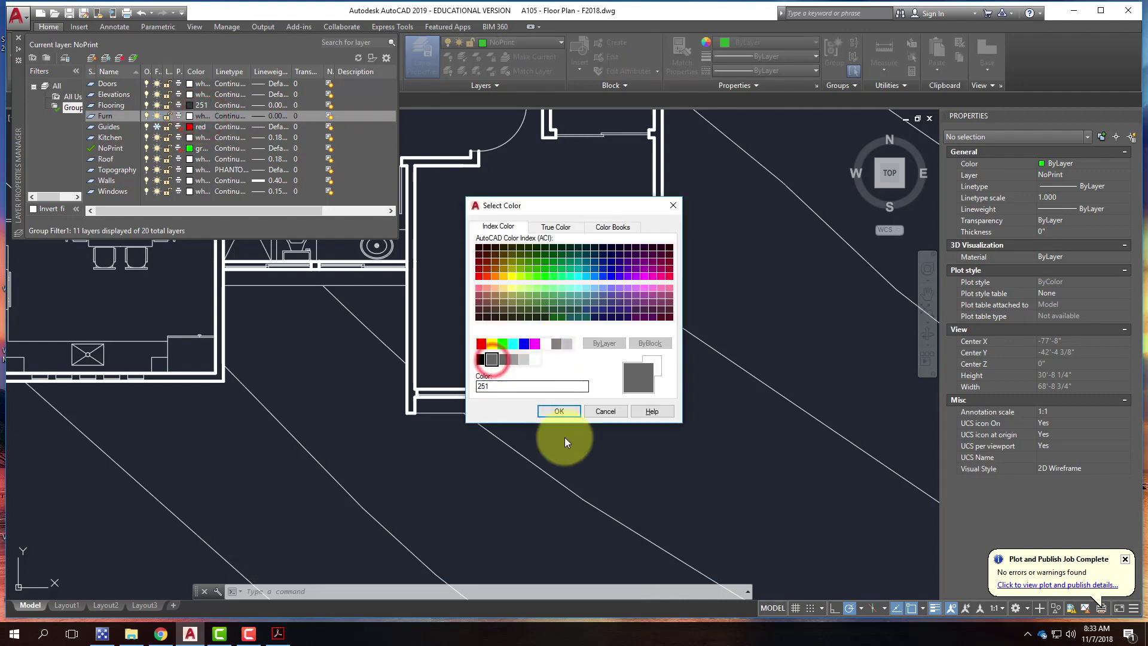
pyautogui.click(559, 412)
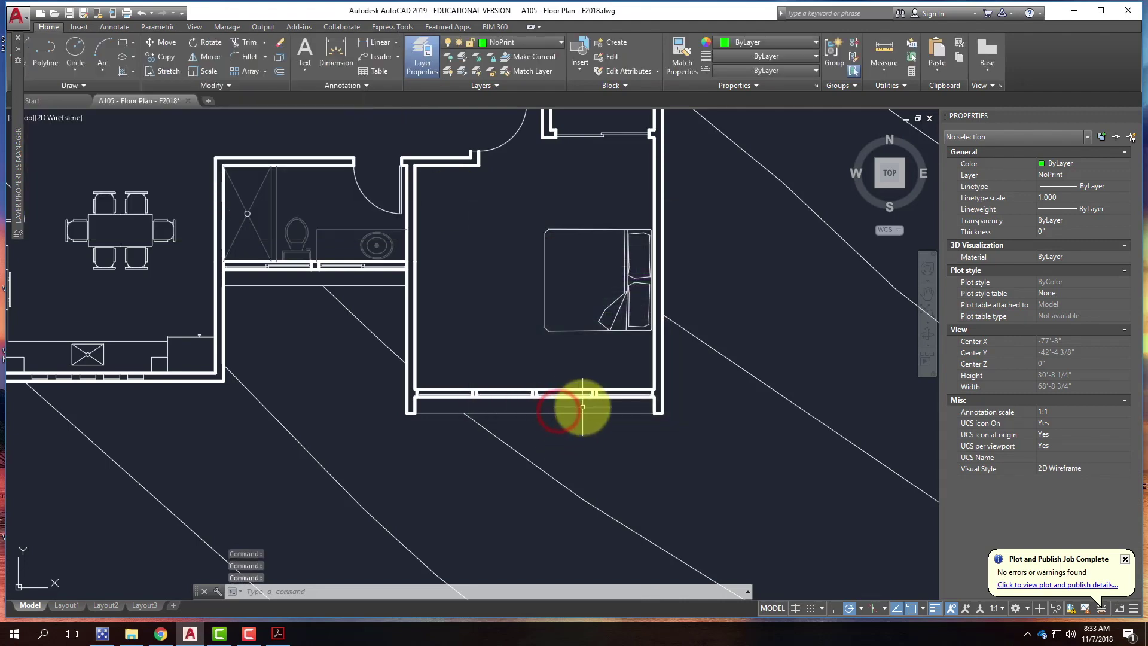
# Check the layer and color choices of the large bedroom's bed, leaving them as they are, and clear the selection.
pyautogui.click(618, 354)
pyautogui.click(551, 274)
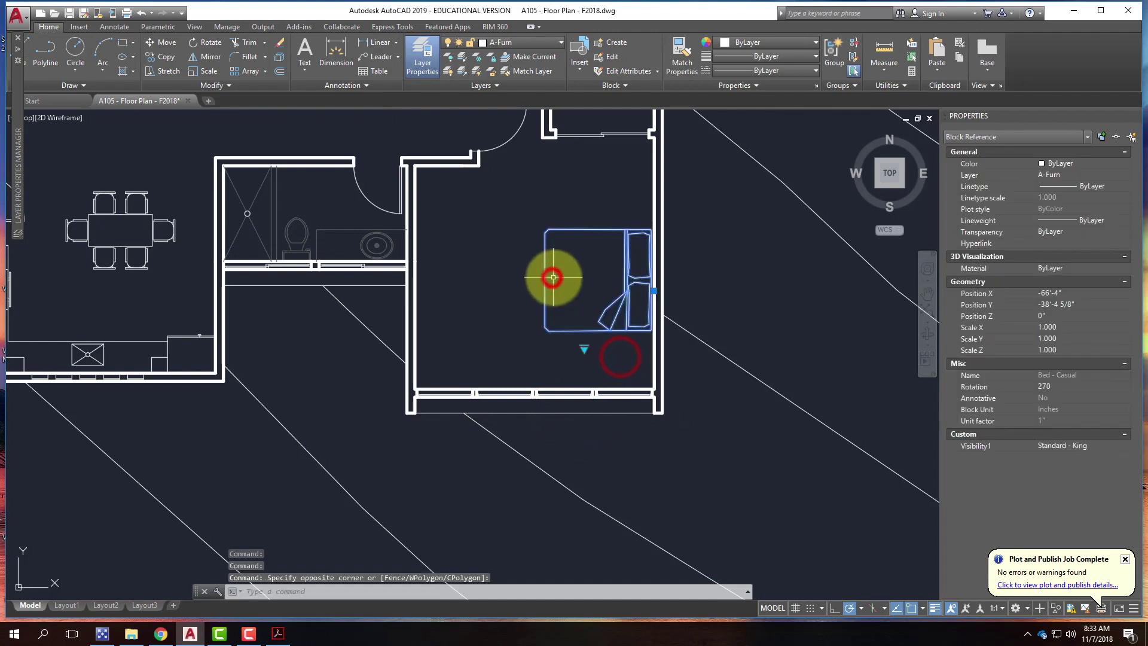
pyautogui.click(769, 45)
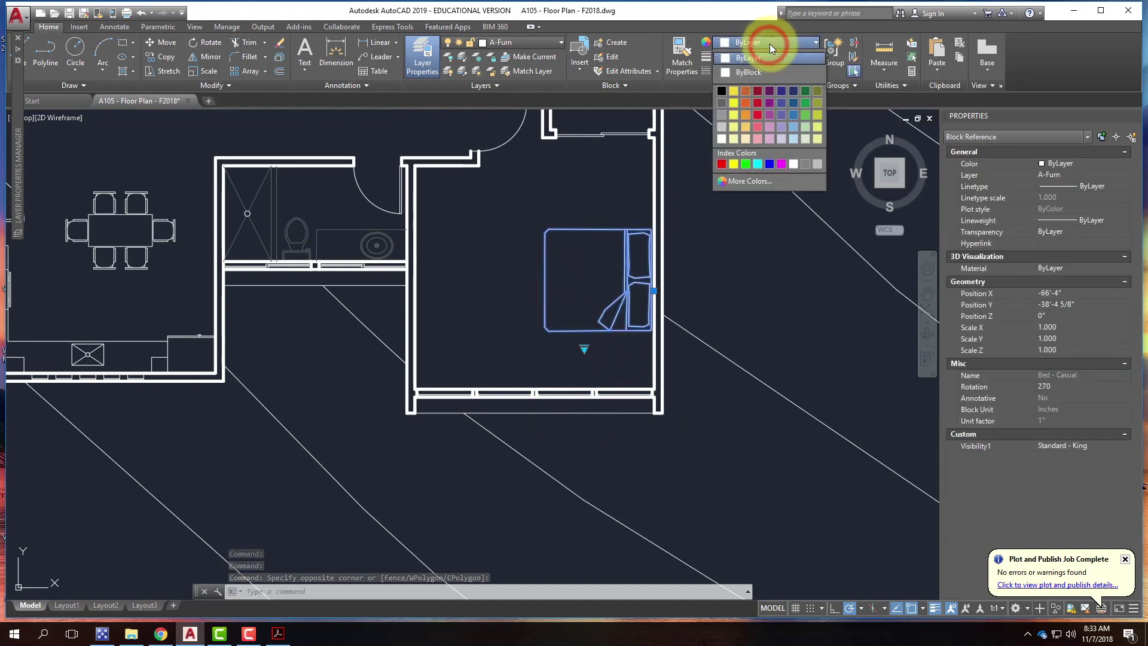
pyautogui.press('Escape')
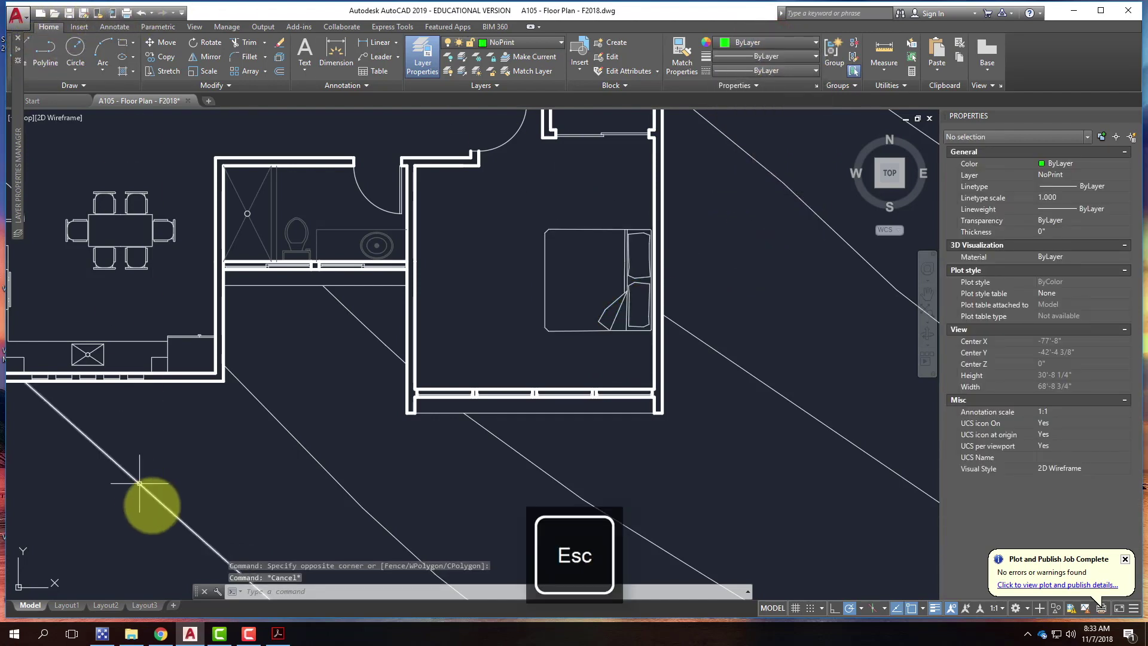
# Switch to Layout3 and try to plot it as a single sheet to PDF as A105 - Floor Plan - F2018-Layout3.
pyautogui.click(144, 605)
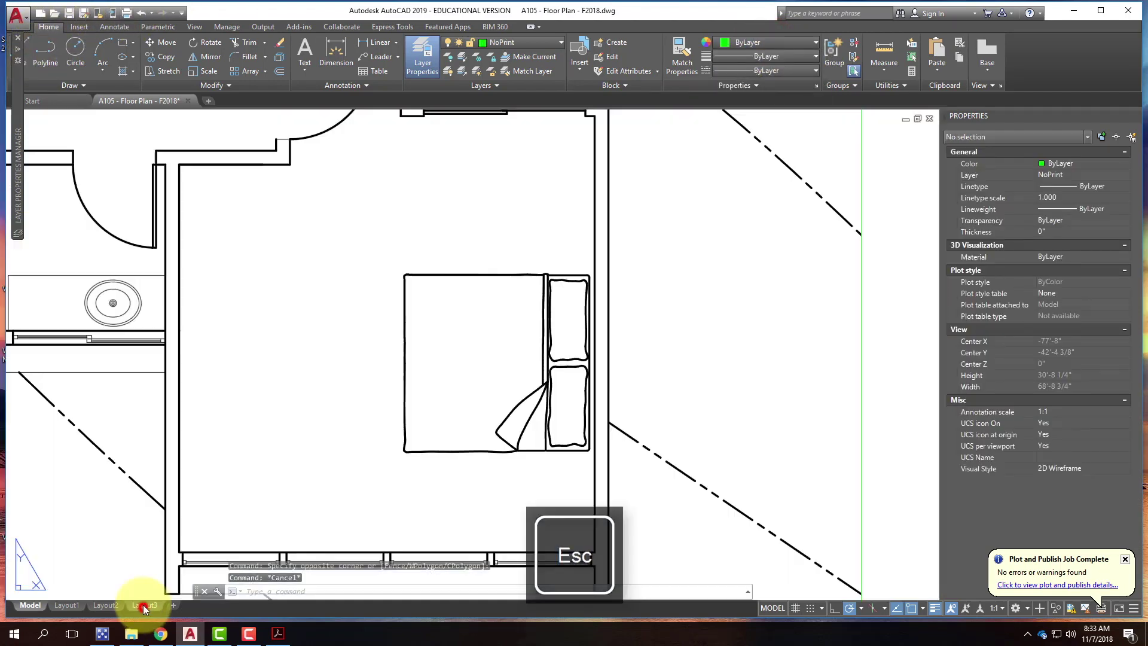
pyautogui.click(126, 12)
pyautogui.click(529, 346)
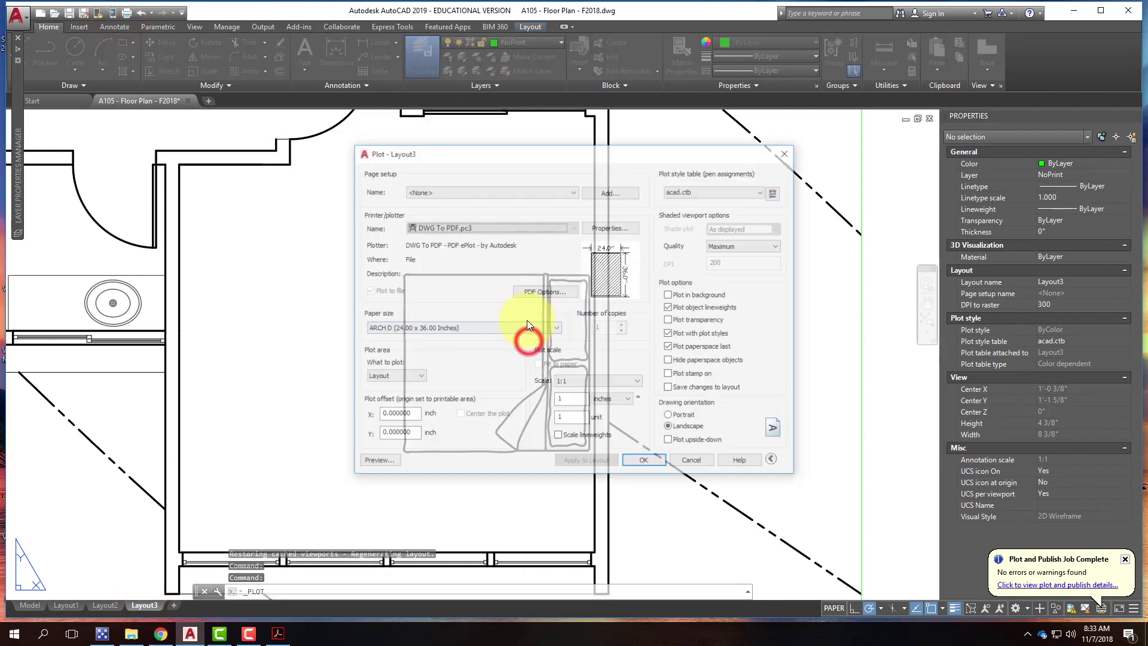
pyautogui.click(646, 463)
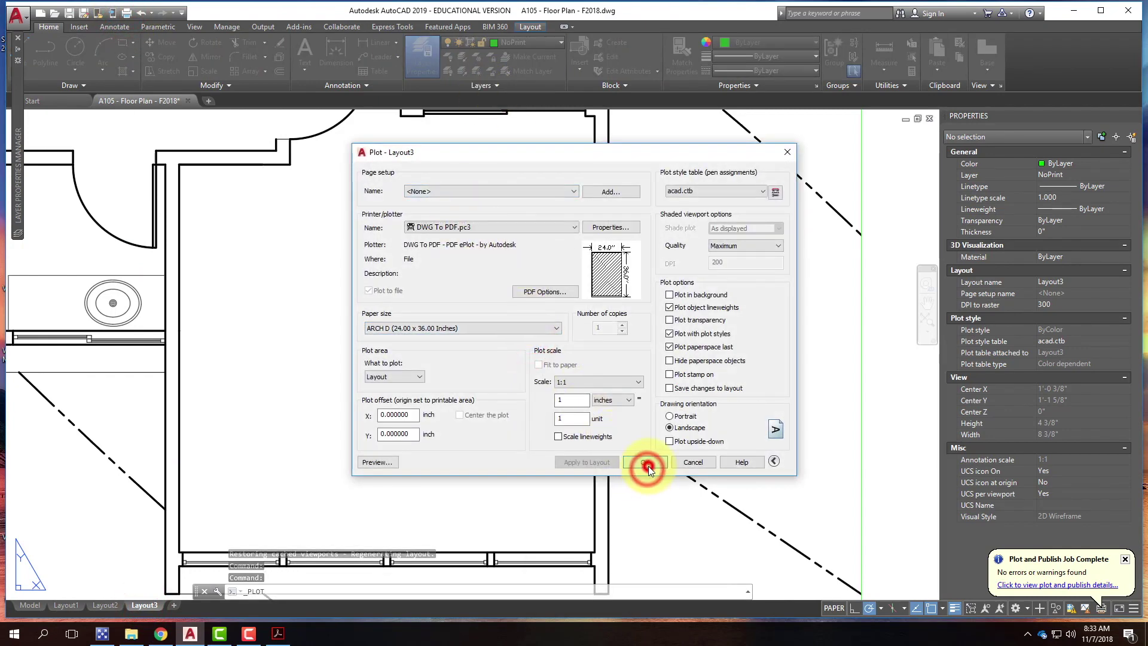
pyautogui.click(733, 430)
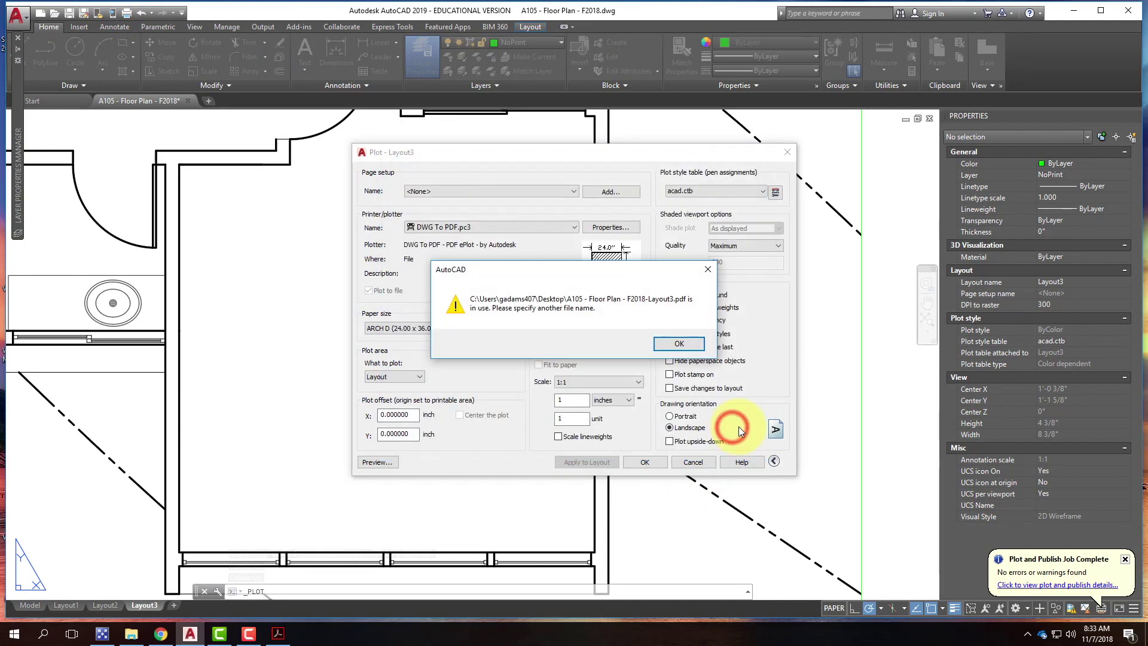
pyautogui.click(682, 339)
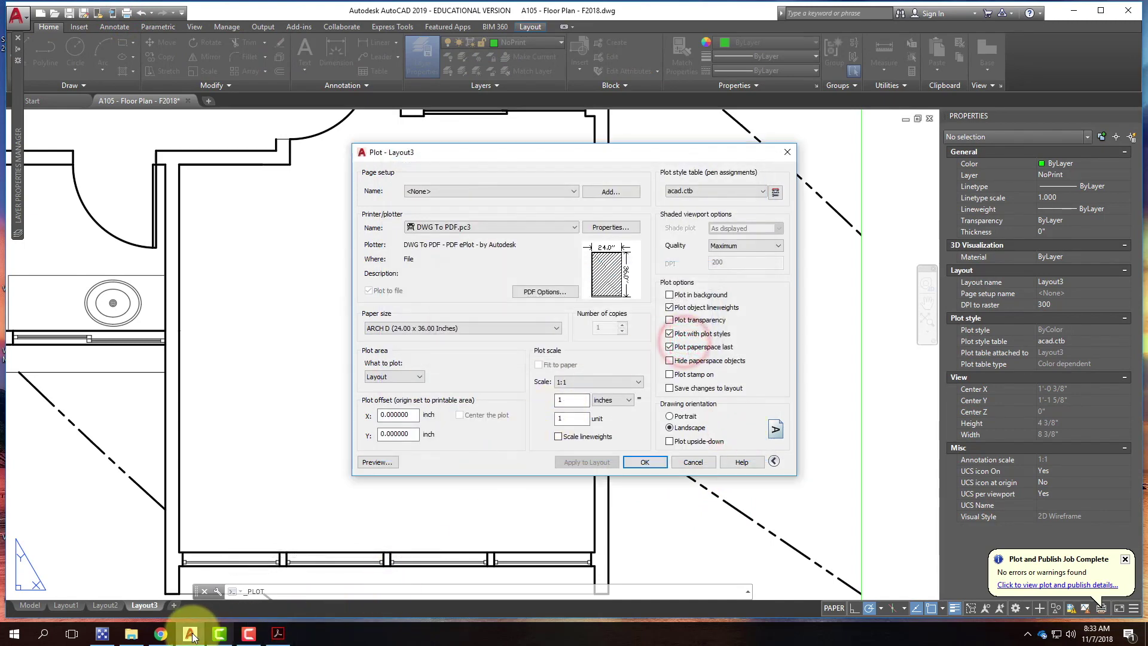
# Close the previously plotted PDF in Acrobat and plot the layout to PDF, overwriting A105 - Floor Plan - F2018-Layout3.
pyautogui.click(279, 633)
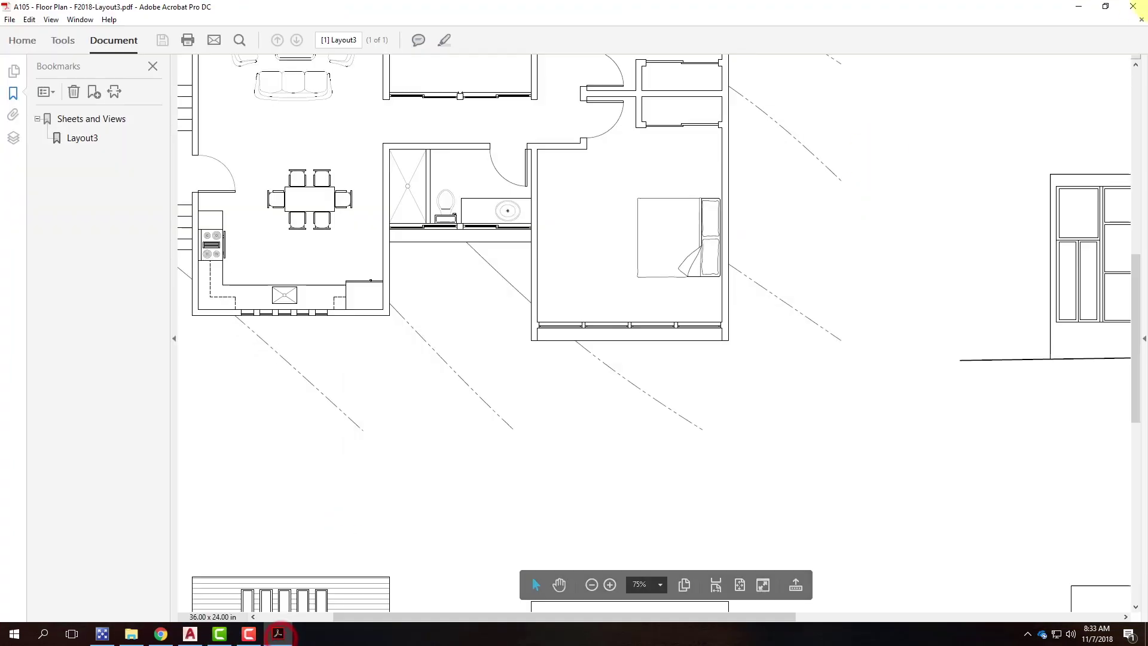
pyautogui.click(1129, 8)
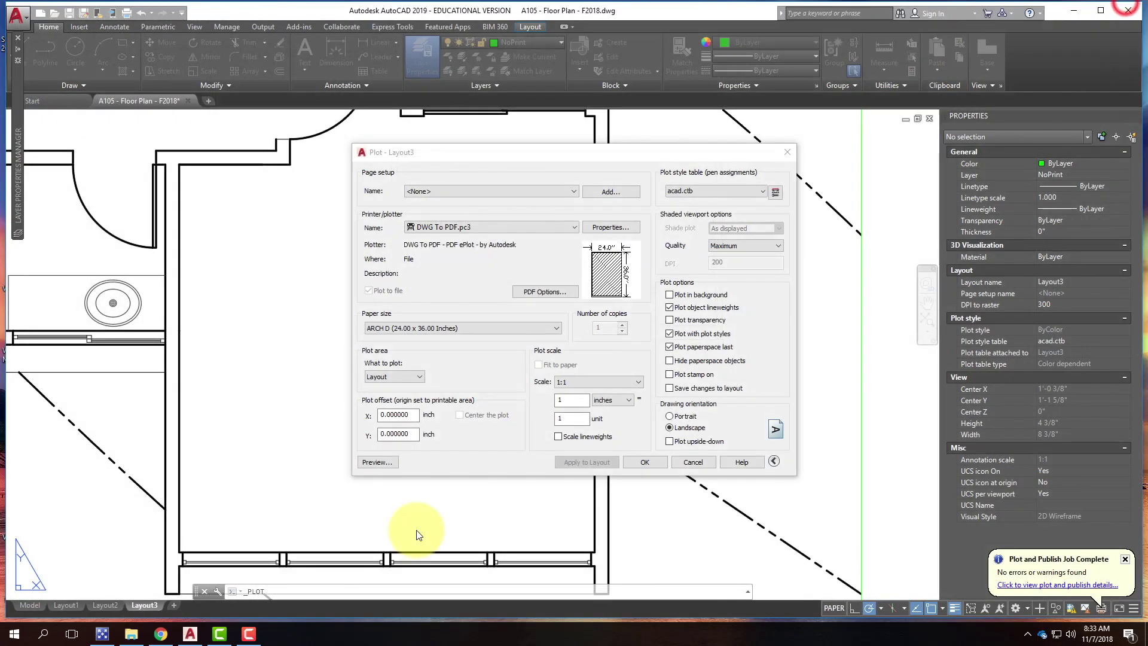
pyautogui.click(649, 466)
pyautogui.click(737, 429)
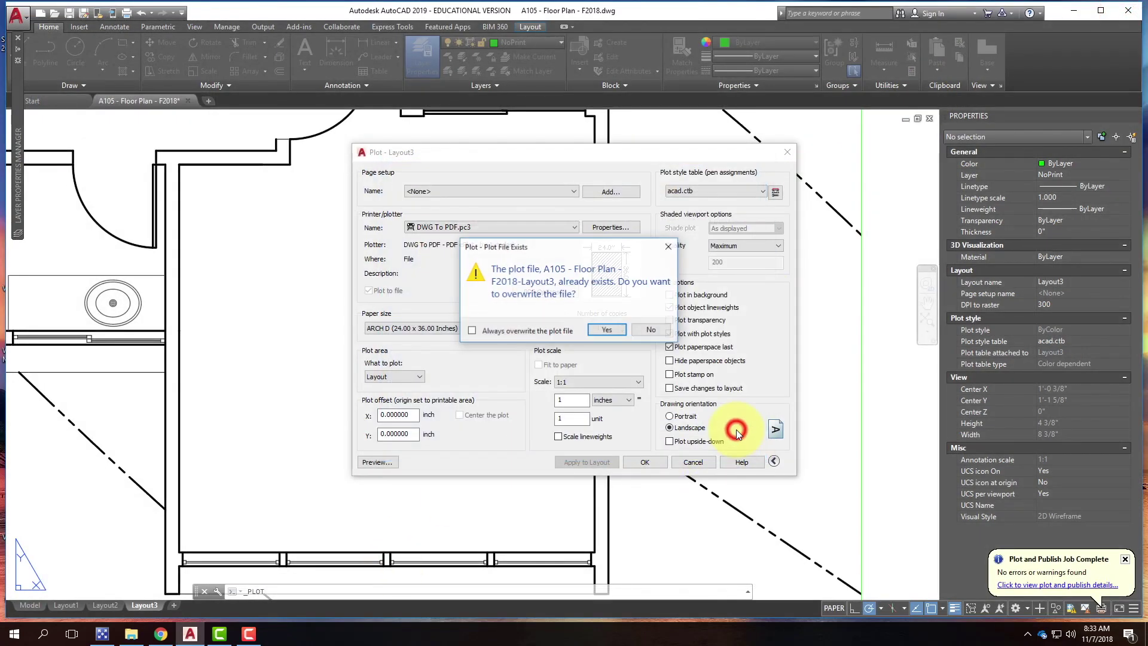
pyautogui.click(601, 329)
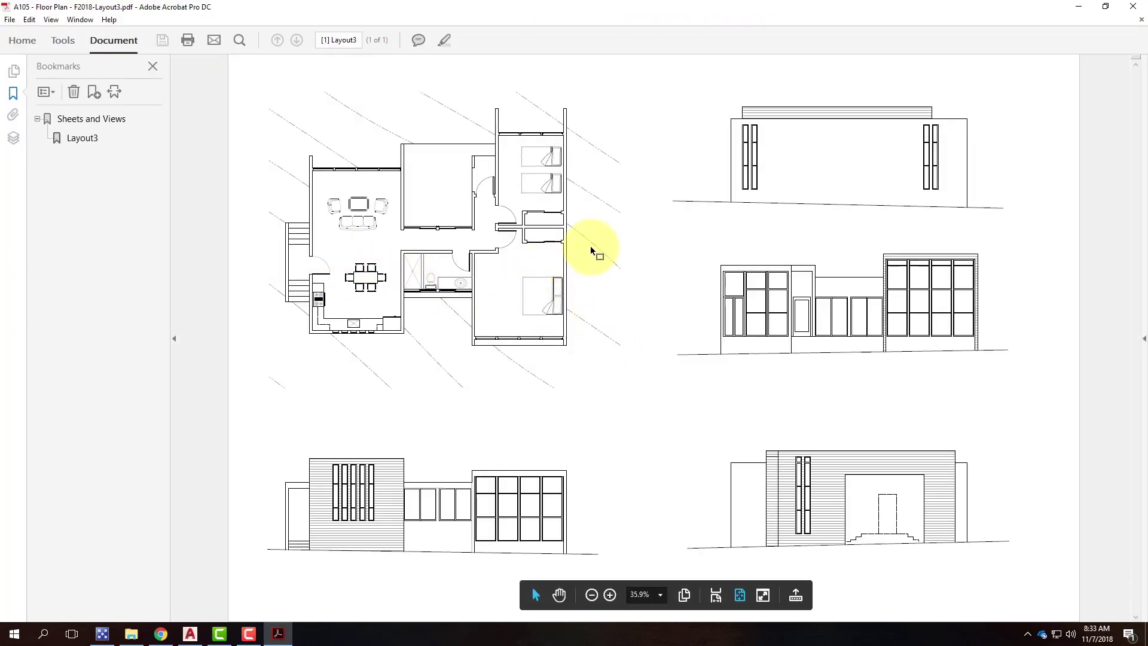
# Look over the new PDF and close it, minimize AutoCAD and start Adobe Illustrator from the desktop.
pyautogui.click(665, 218)
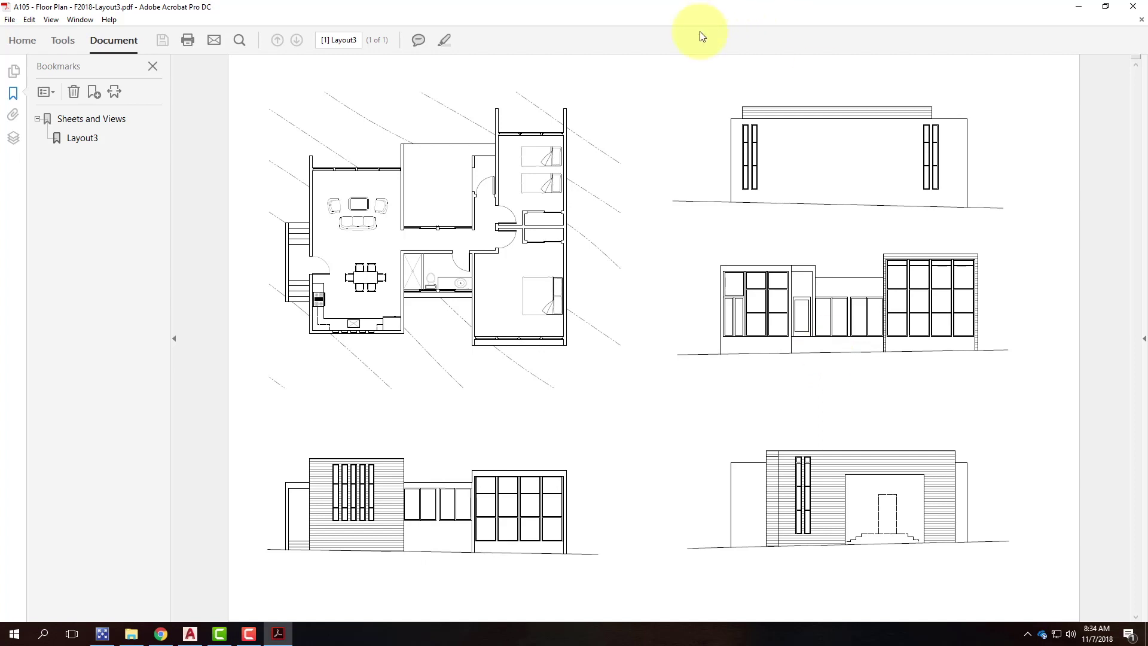
pyautogui.click(1135, 9)
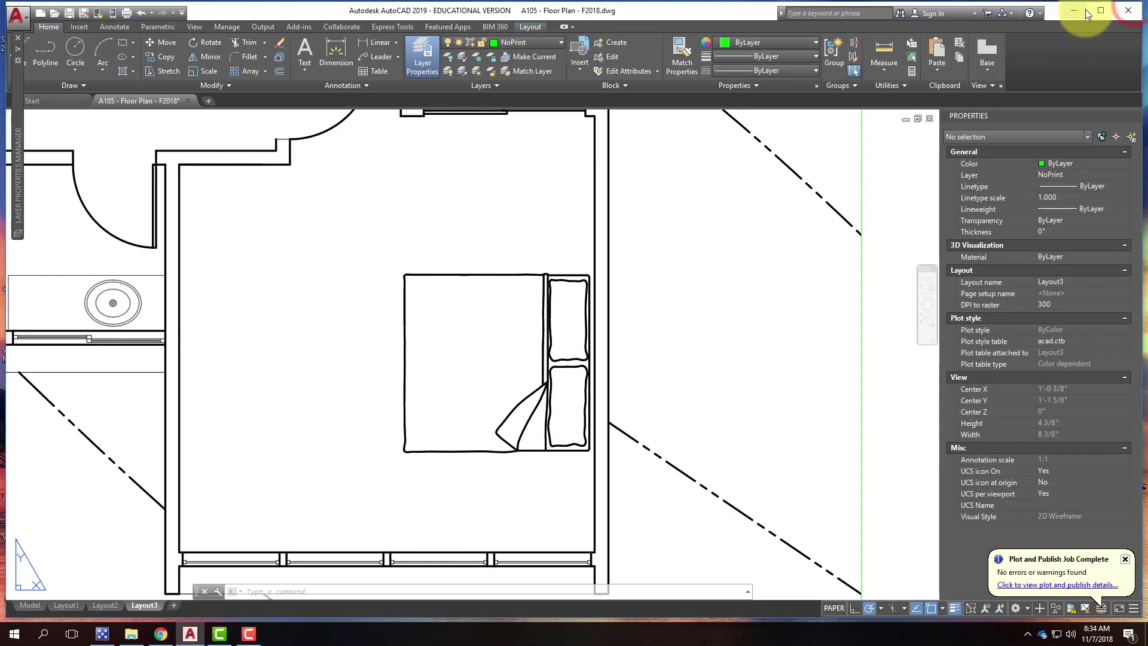
pyautogui.click(1079, 9)
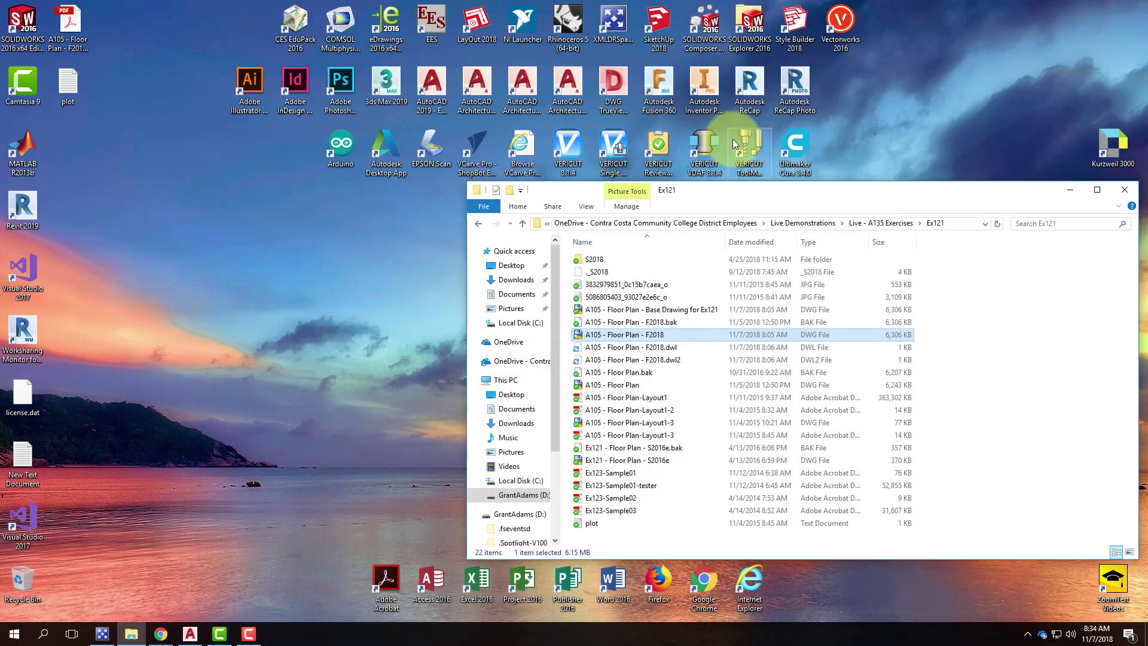
pyautogui.doubleClick(249, 88)
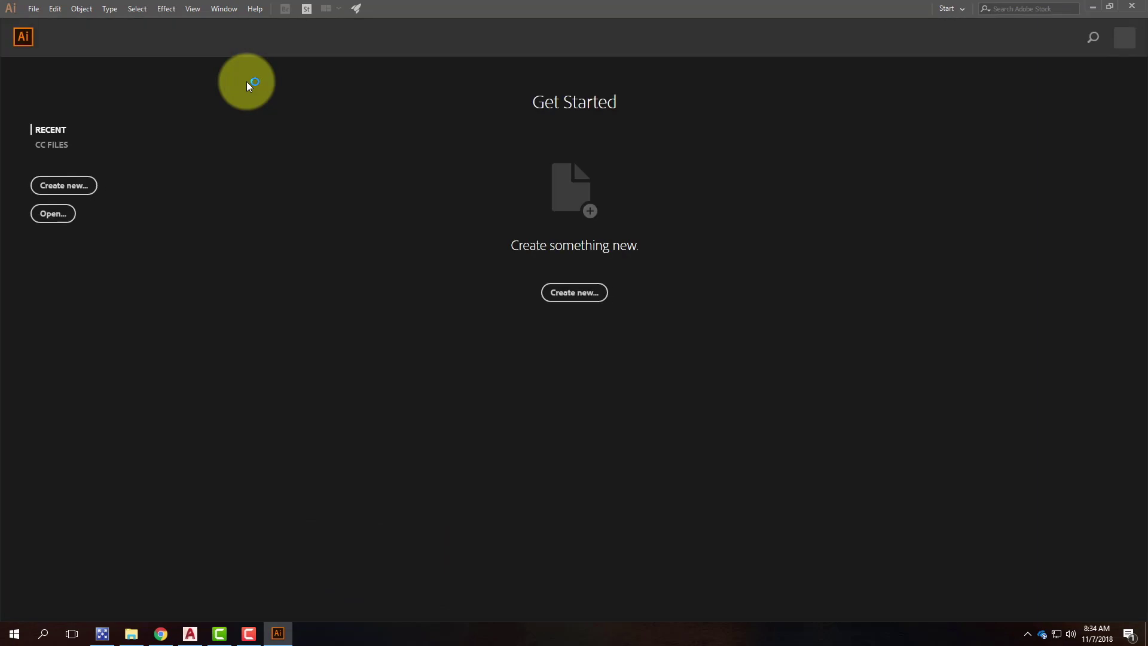
# Open the PDF A105 - Floor Plan - F2018-Layout3 from the Desktop.
pyautogui.click(44, 9)
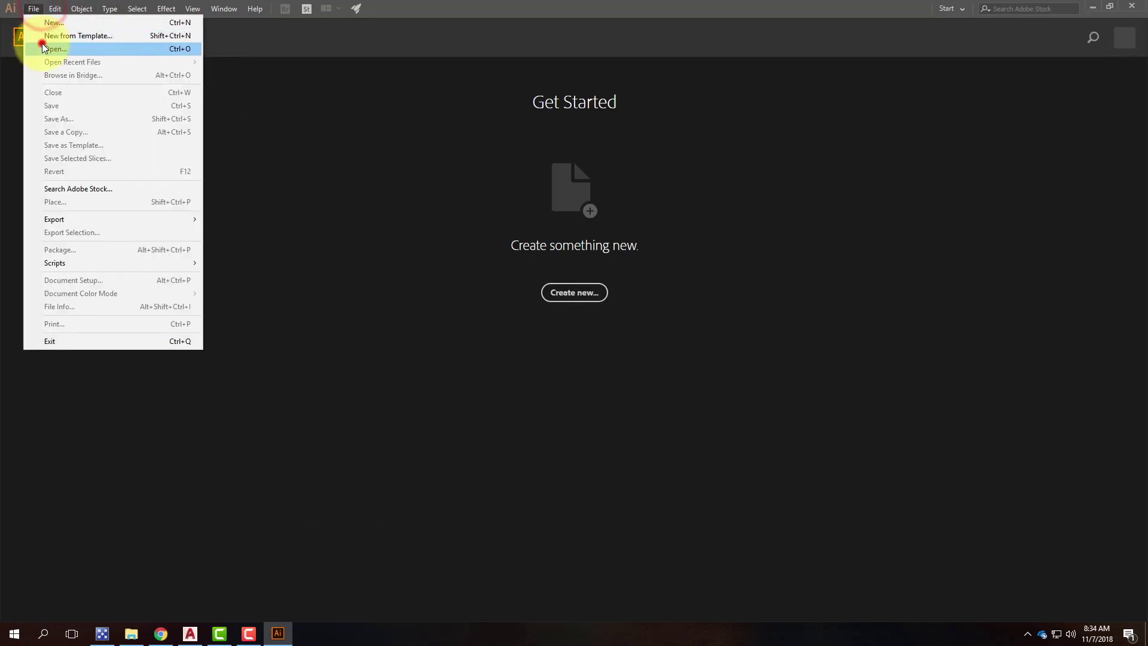
pyautogui.click(40, 47)
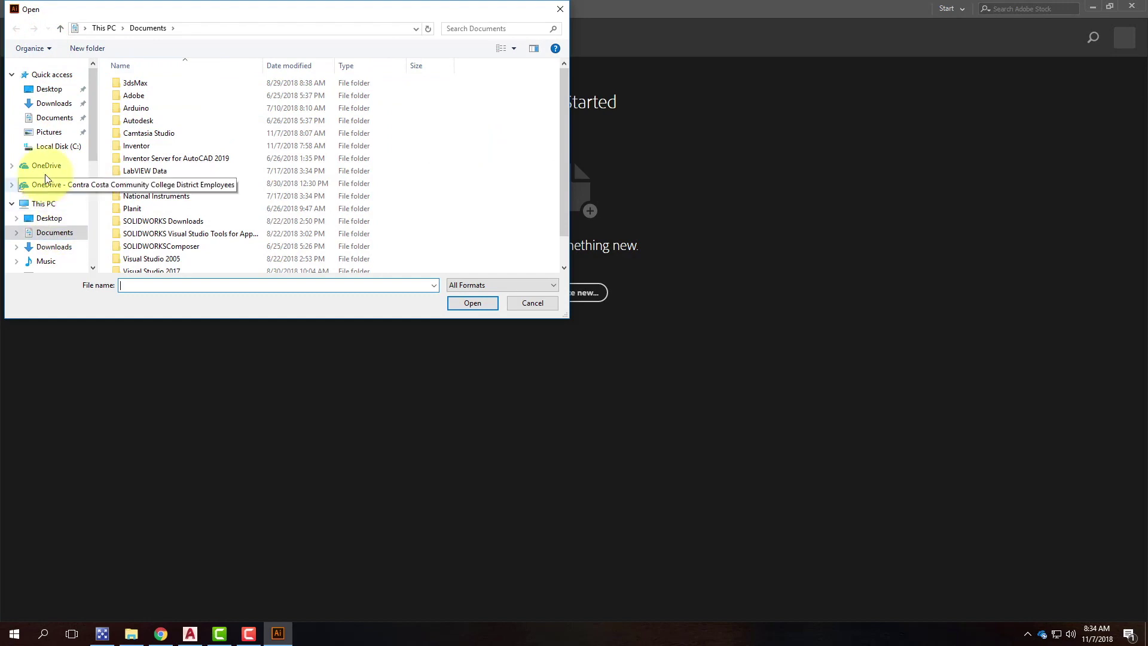
pyautogui.click(50, 90)
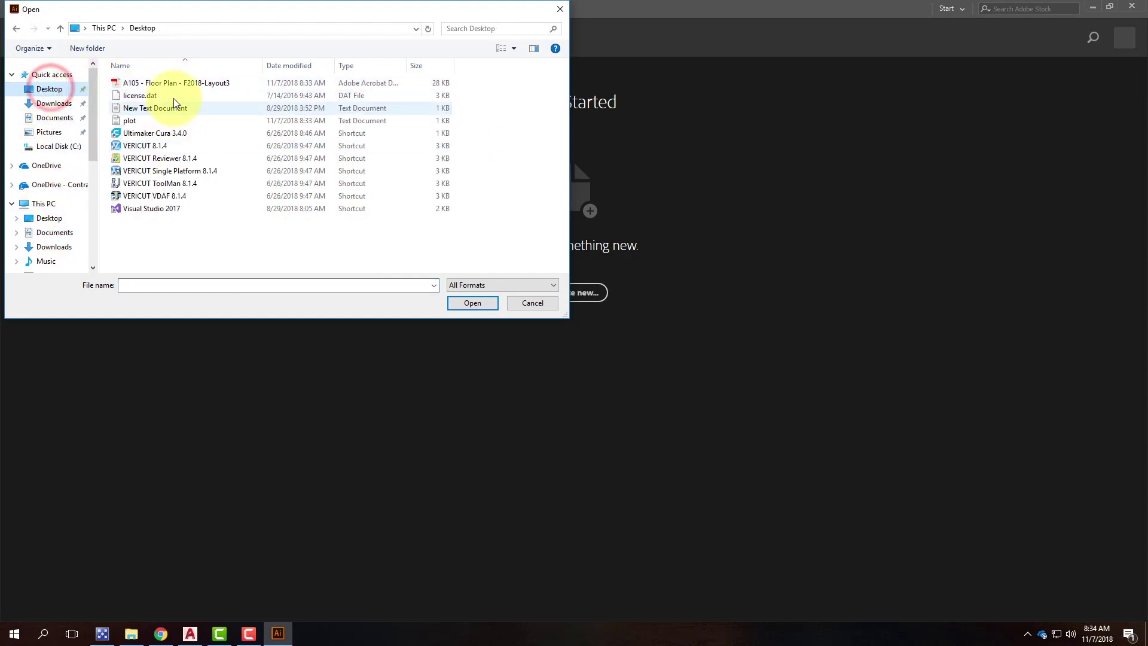
pyautogui.click(174, 87)
pyautogui.click(485, 304)
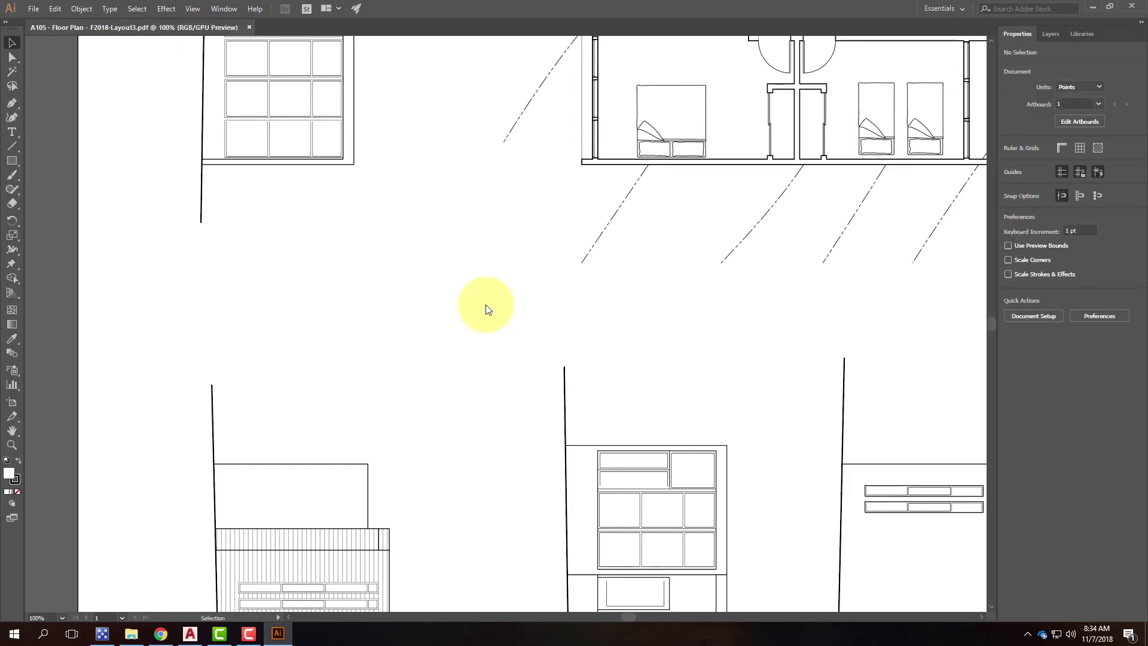
# Dismiss the welcome tour and fit the whole artboard in the window.
pyautogui.hotkey('ctrl', '0')
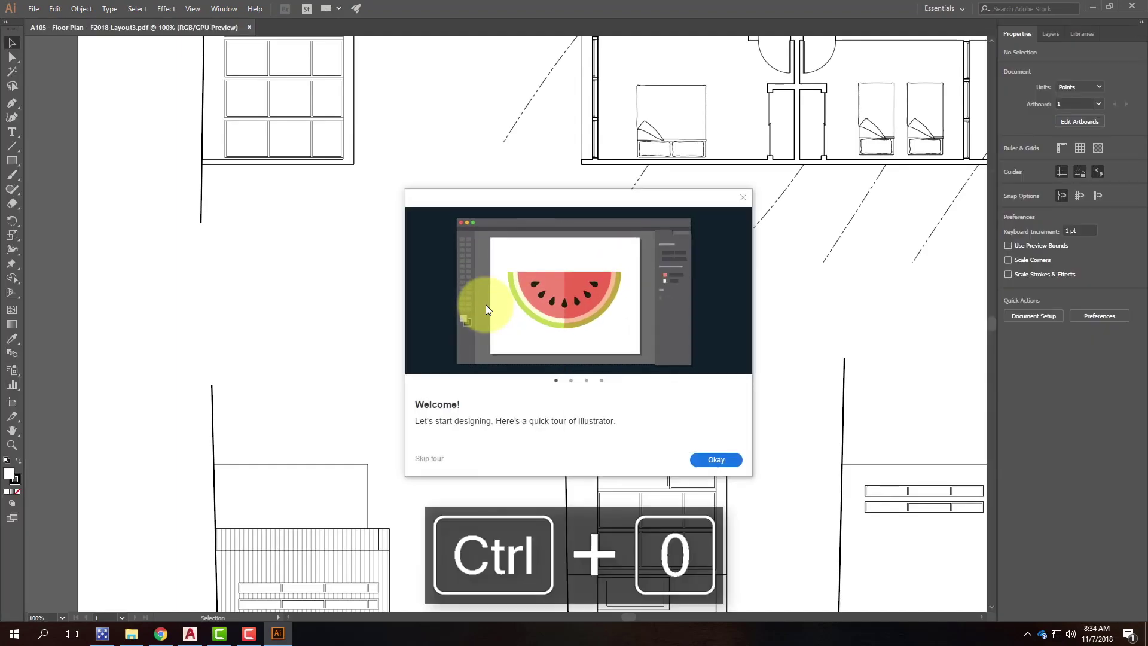
pyautogui.click(743, 197)
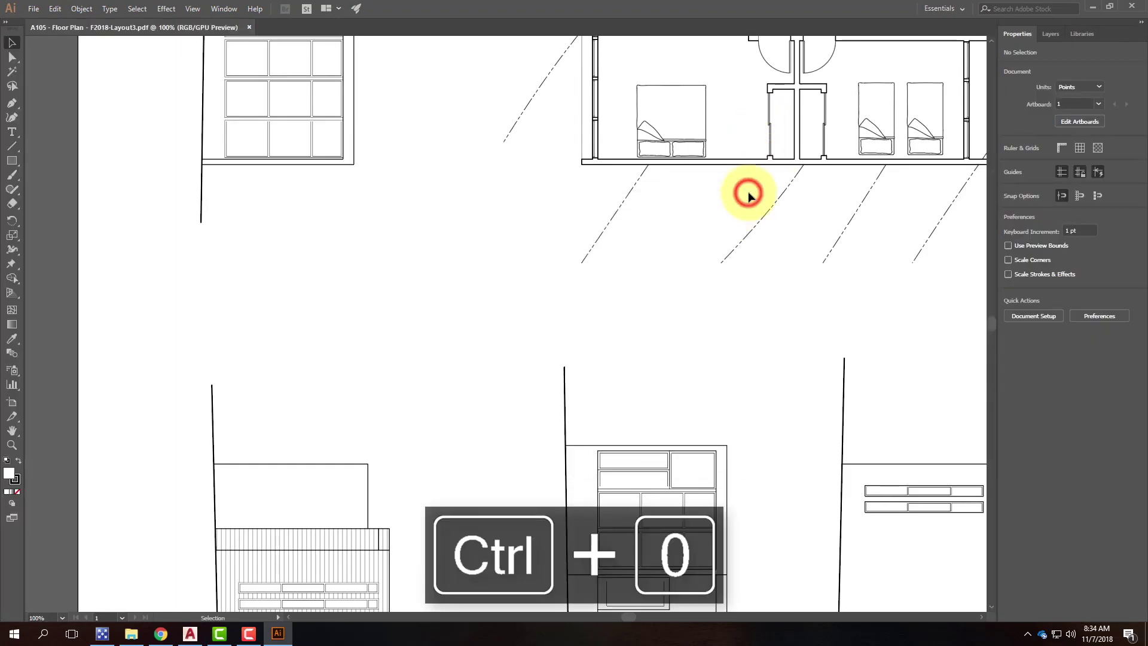
pyautogui.hotkey('ctrl', '0')
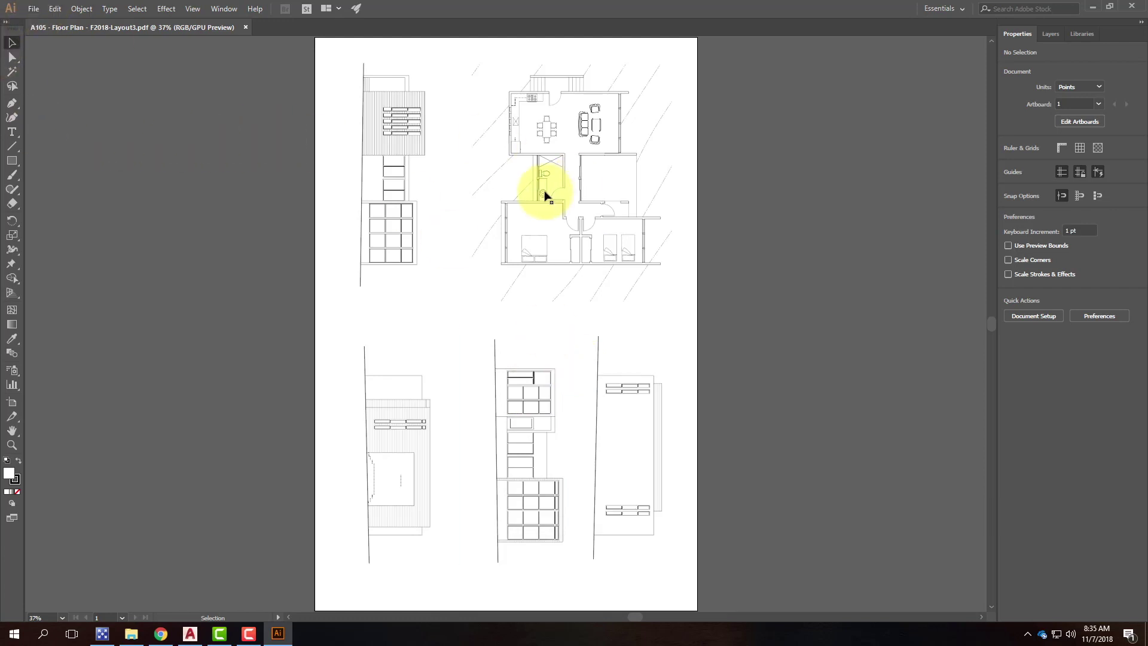
# Start exporting the sheet to the Desktop as a JPEG named A105 - Floor Plan - F2018-Layout3, leaving Use Artboards off.
pyautogui.click(25, 6)
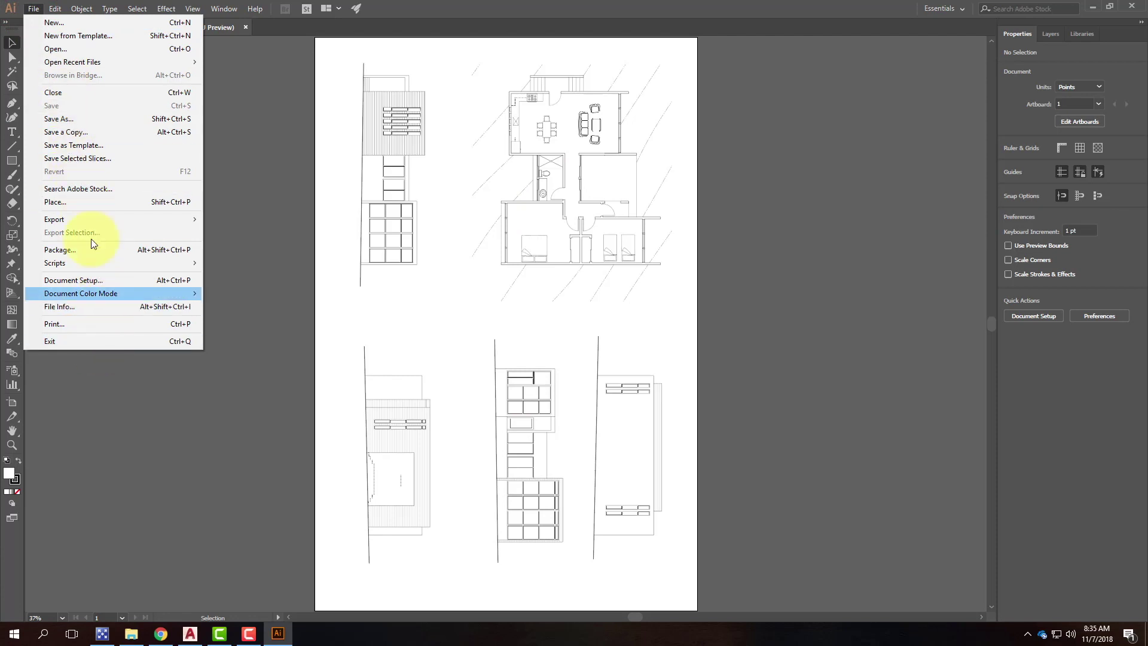
pyautogui.moveTo(88, 220)
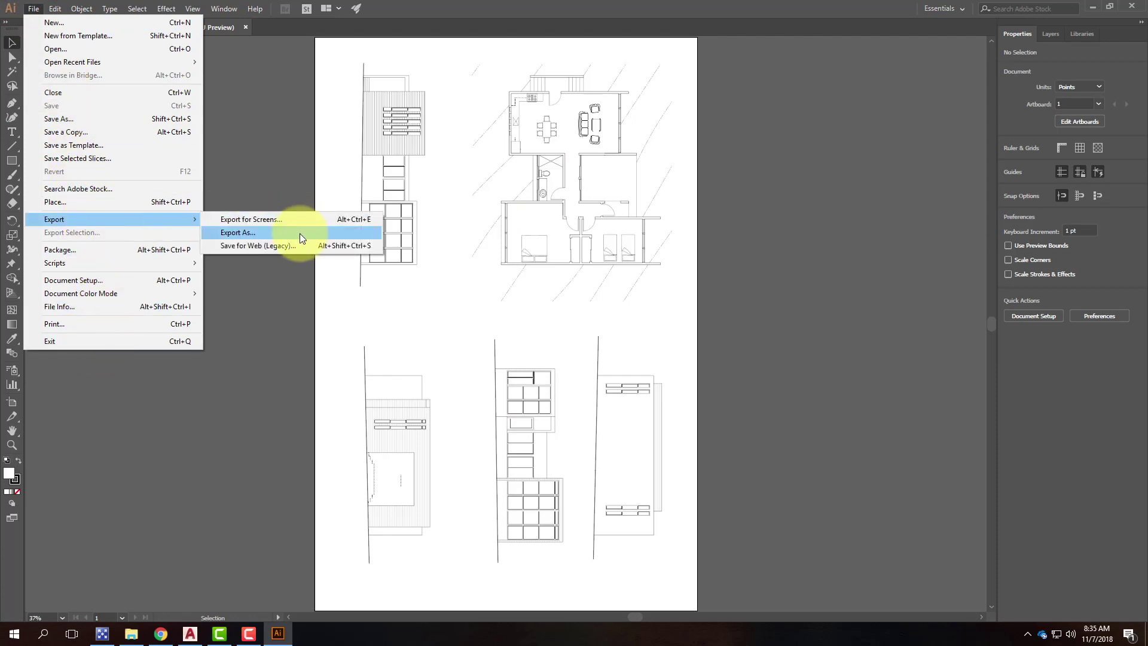
pyautogui.click(301, 235)
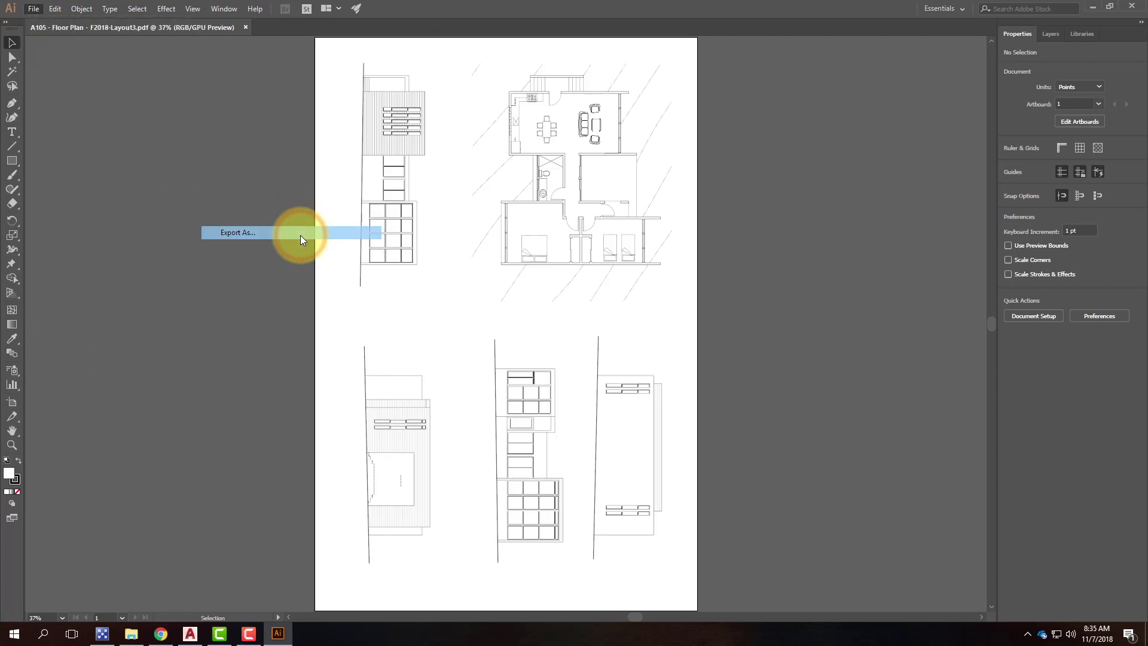
pyautogui.click(141, 275)
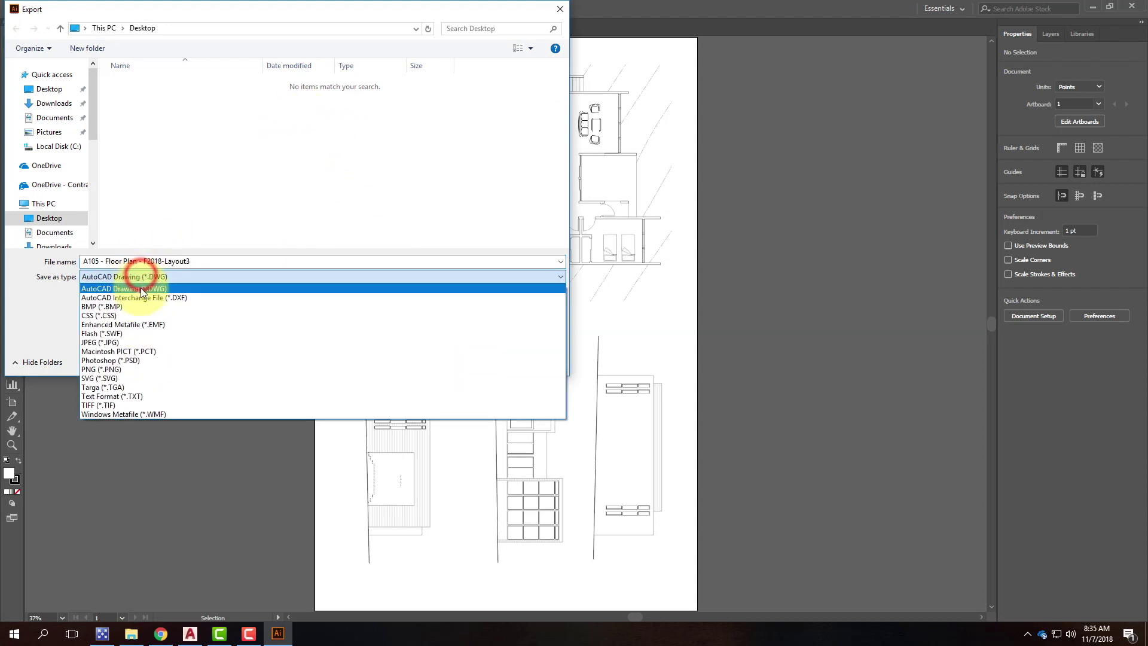
pyautogui.click(141, 342)
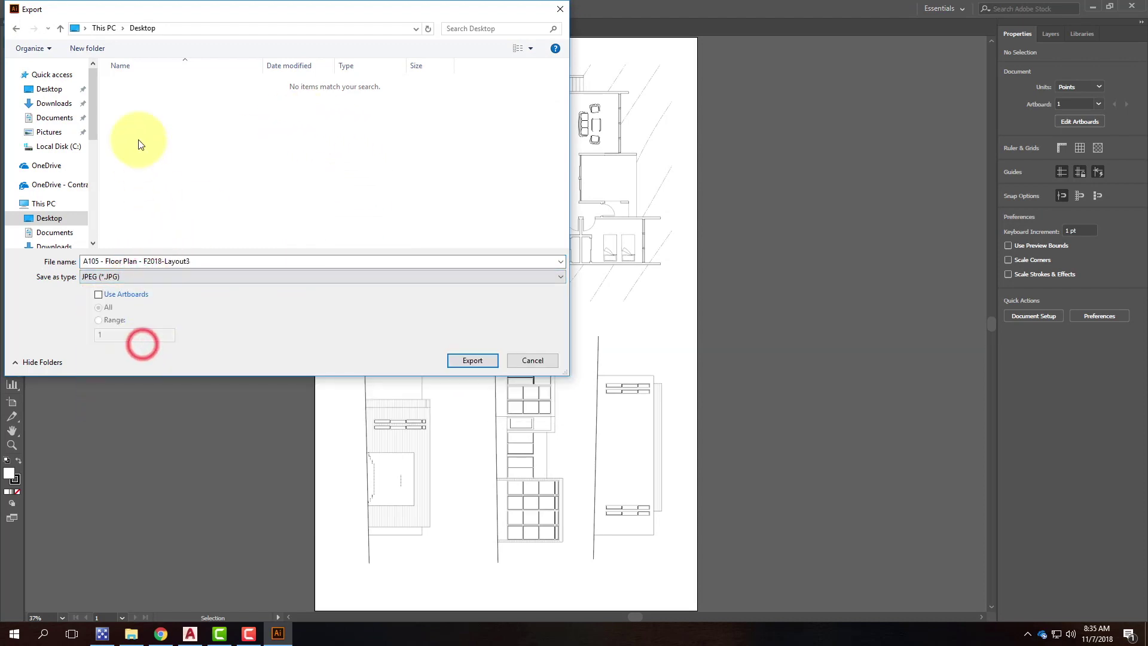
pyautogui.click(63, 89)
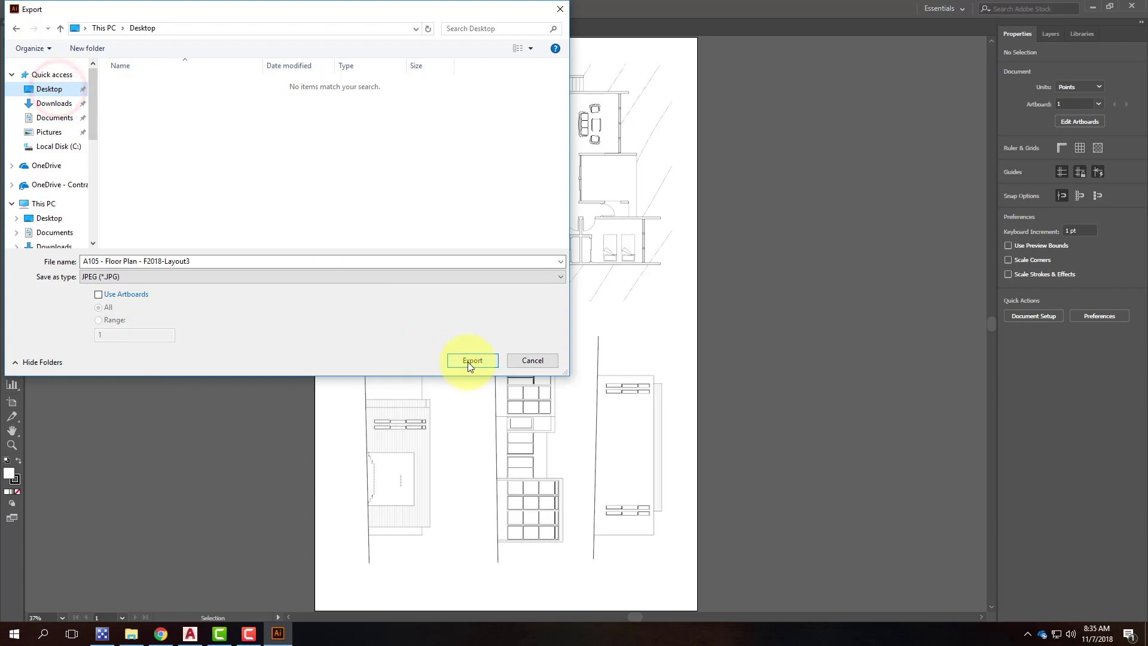
pyautogui.click(469, 360)
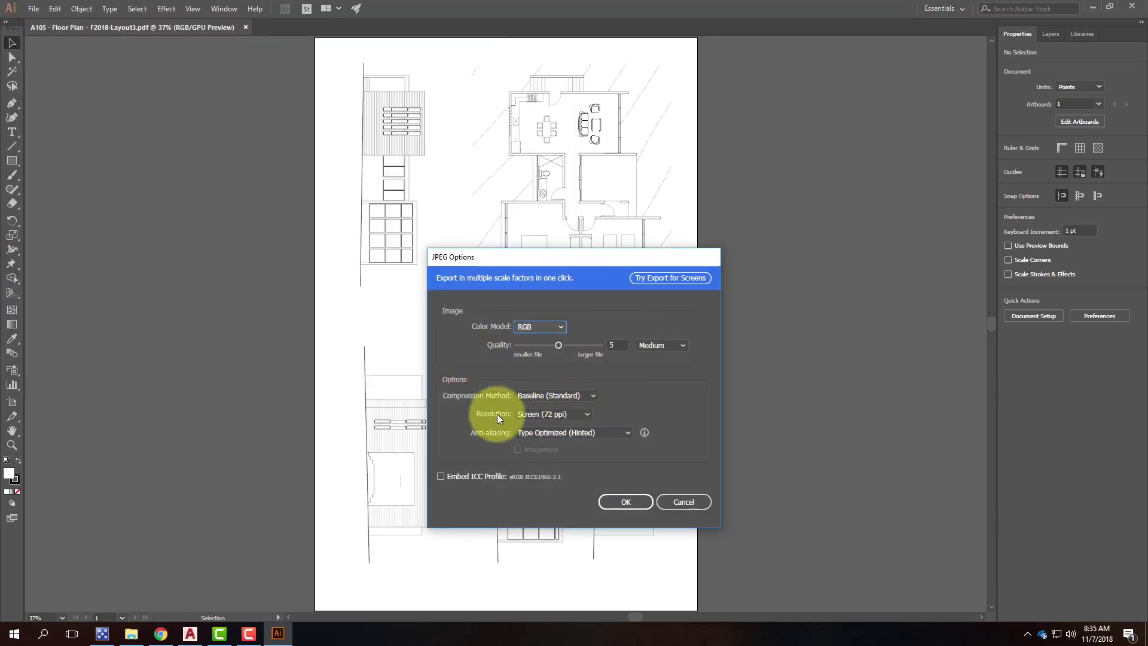
# Choose the image resolution in the JPEG options and complete the export with the RGB color model and medium quality.
pyautogui.click(559, 416)
pyautogui.click(553, 453)
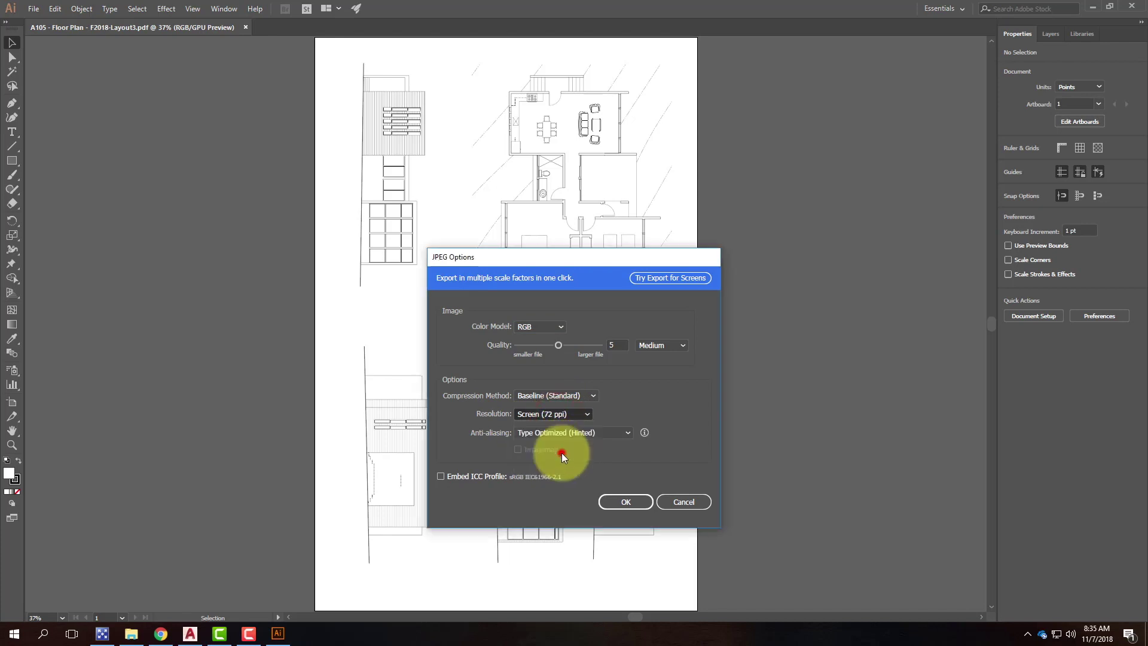
pyautogui.click(637, 502)
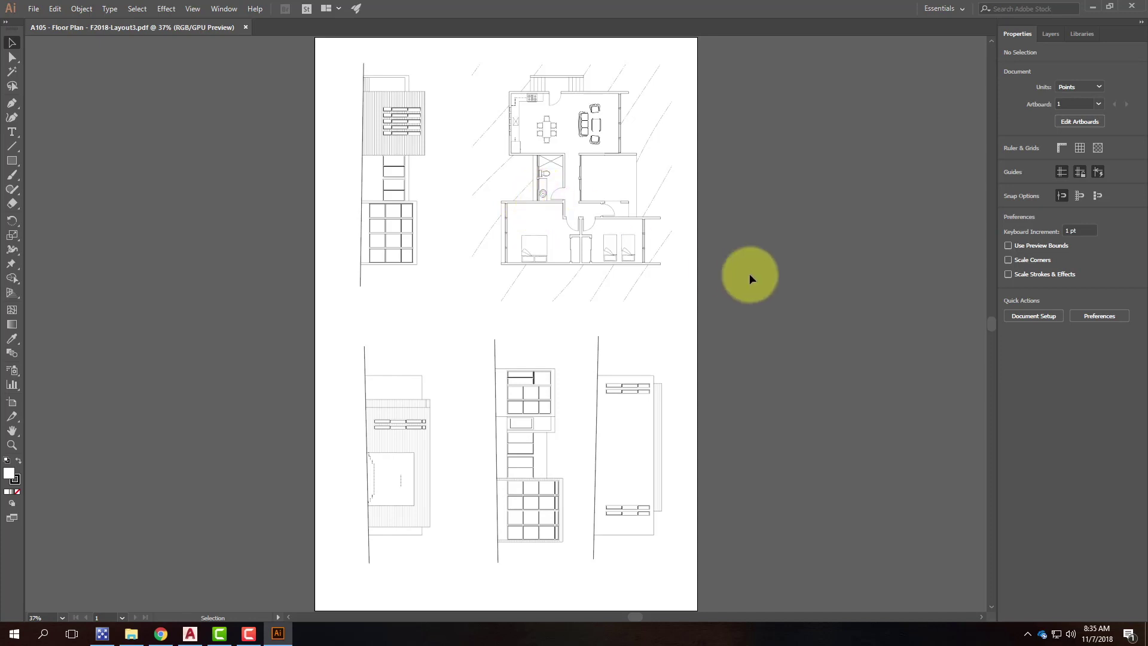
# Close Illustrator, switch back to AutoCAD and look over the floor plan and elevation viewports on Layout3.
pyautogui.click(1135, 7)
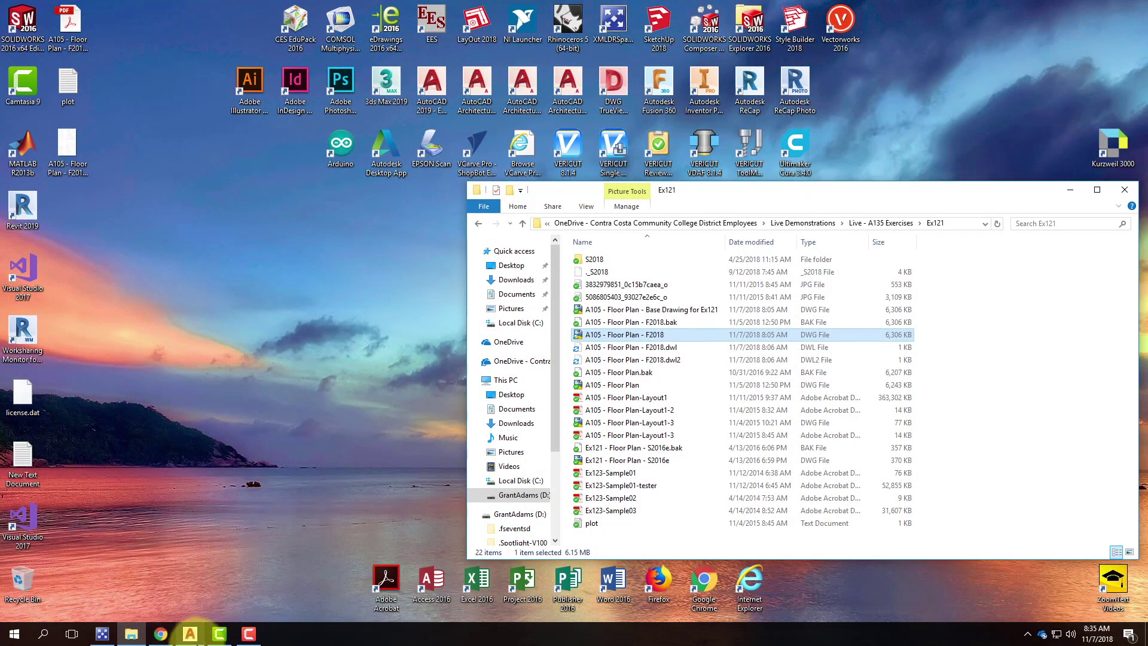
pyautogui.click(189, 632)
pyautogui.scroll(-4, 723, 284)
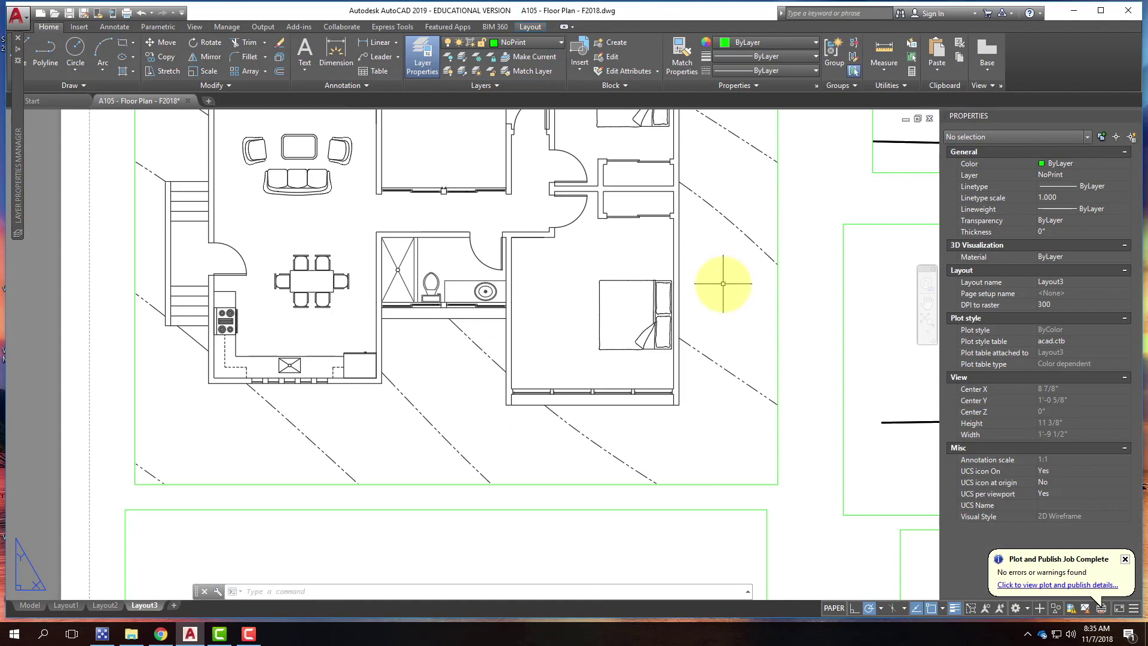
pyautogui.scroll(-3, 624, 305)
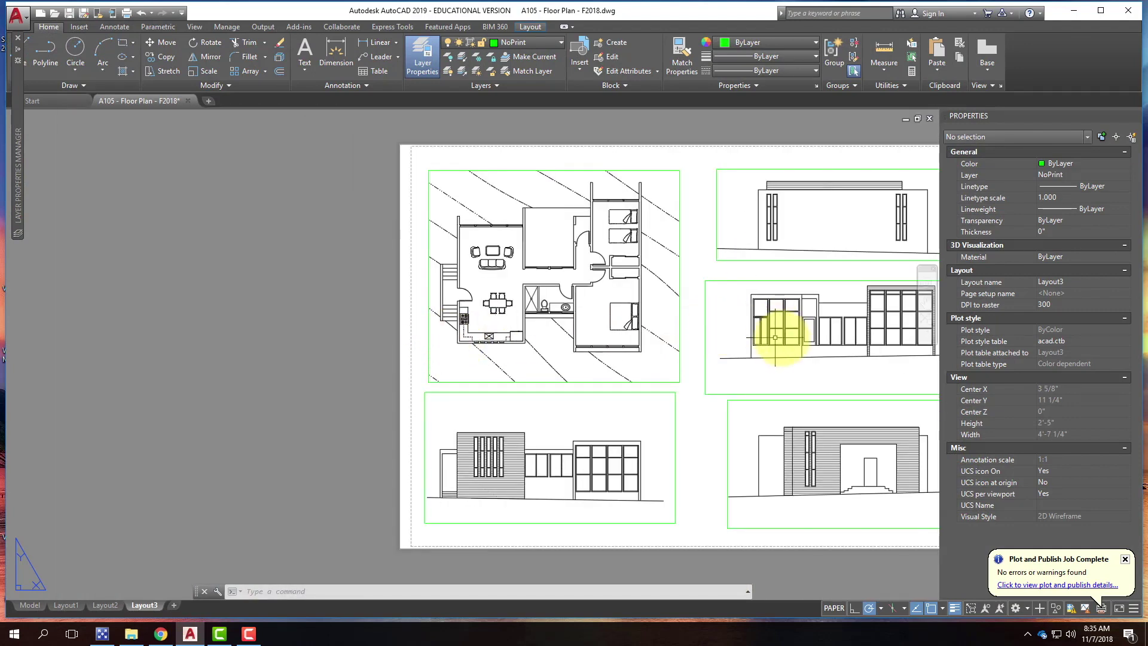
pyautogui.scroll(3, 766, 335)
pyautogui.scroll(-5, 379, 347)
pyautogui.scroll(4, 526, 325)
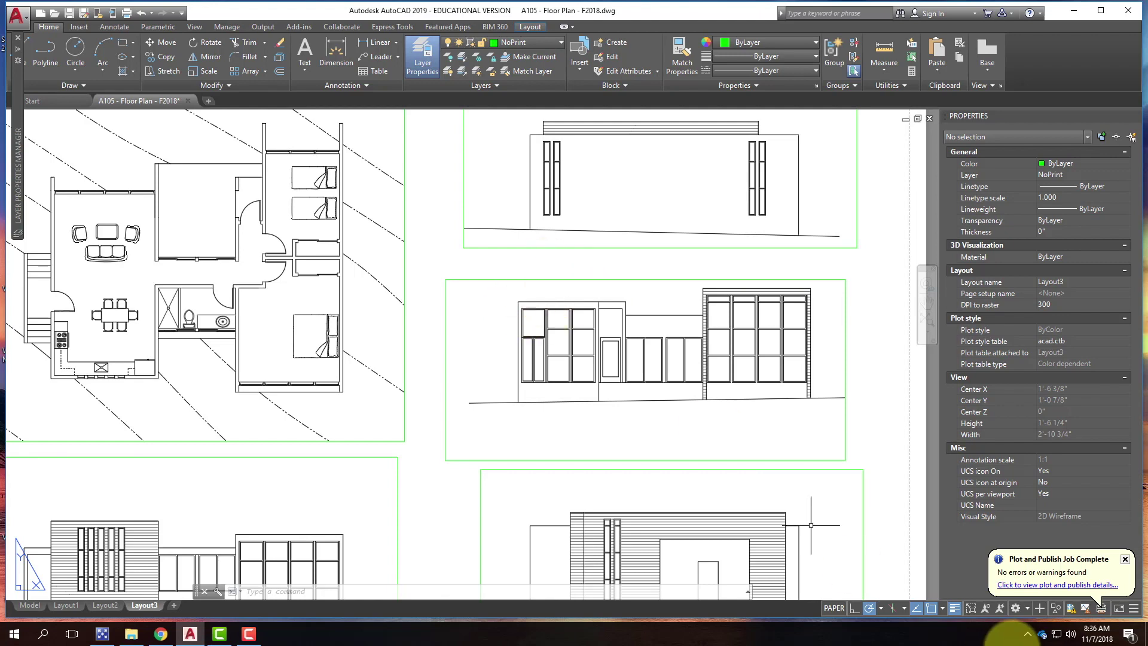
pyautogui.click(255, 640)
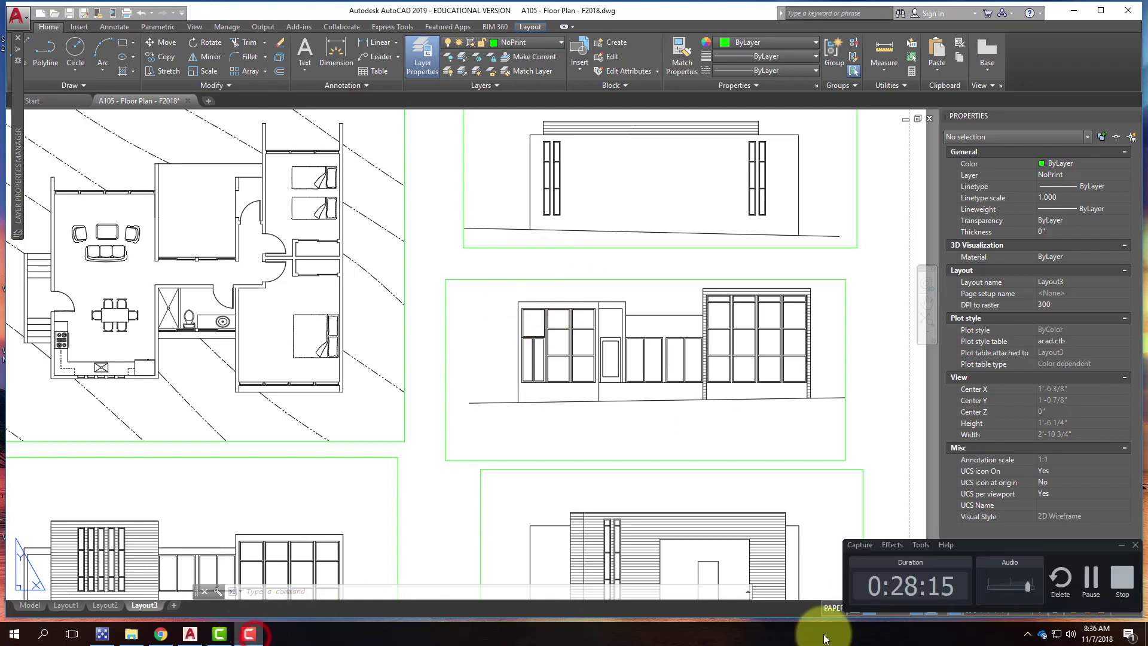